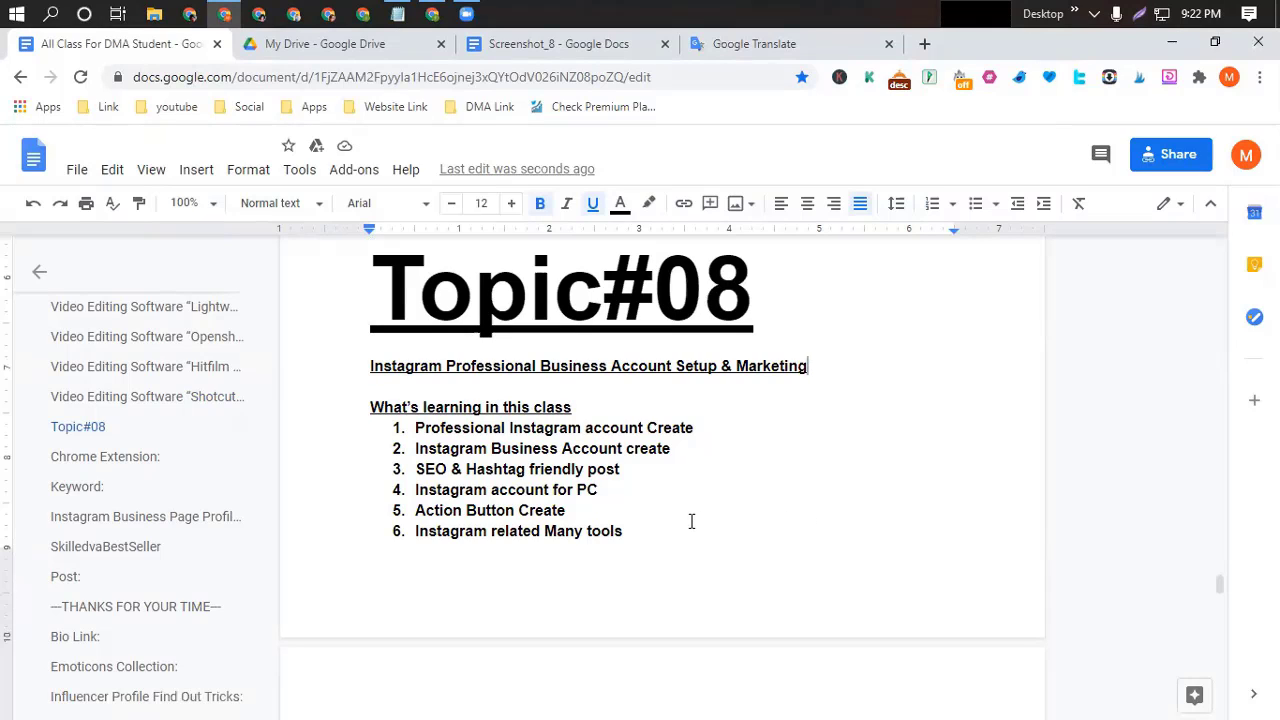
Scroll down to the two Bengali paragraphs under section 7, 'How to earn by instagram'.
{"action": "scroll", "coordinate": [690, 521], "scroll_direction": "down", "scroll_amount": 1}
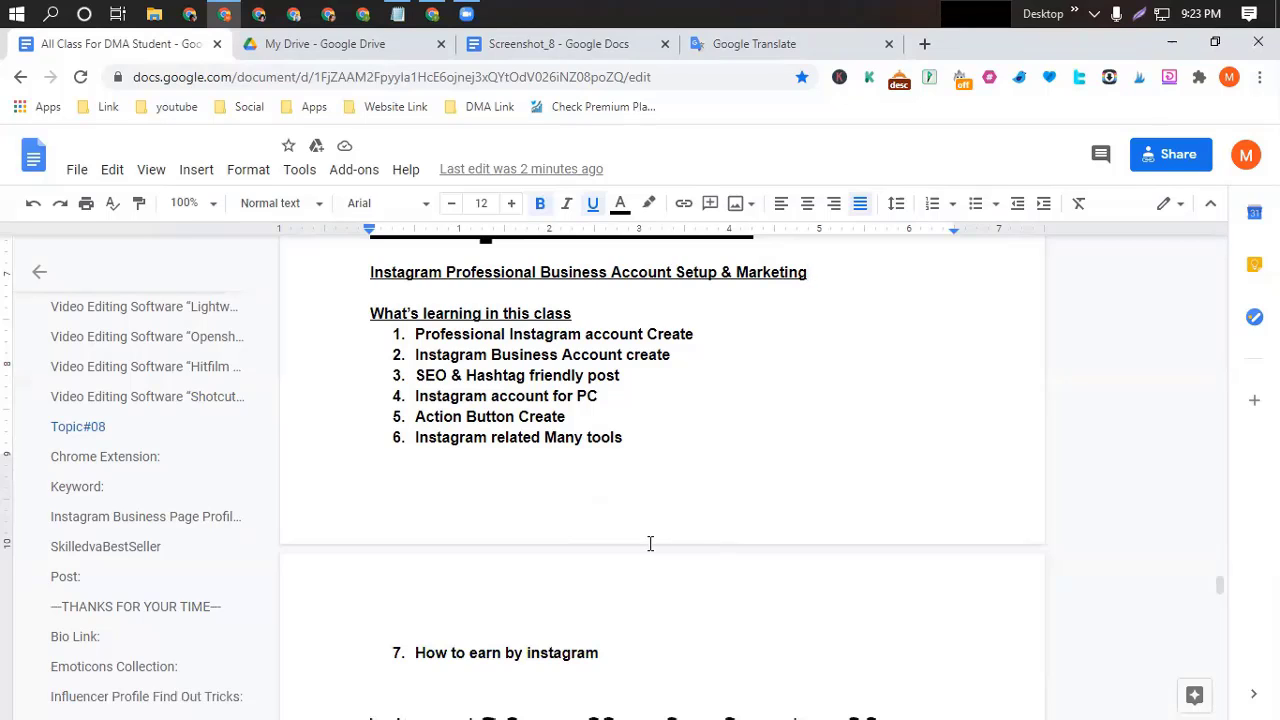
{"action": "scroll", "coordinate": [650, 543], "scroll_direction": "down", "scroll_amount": 3}
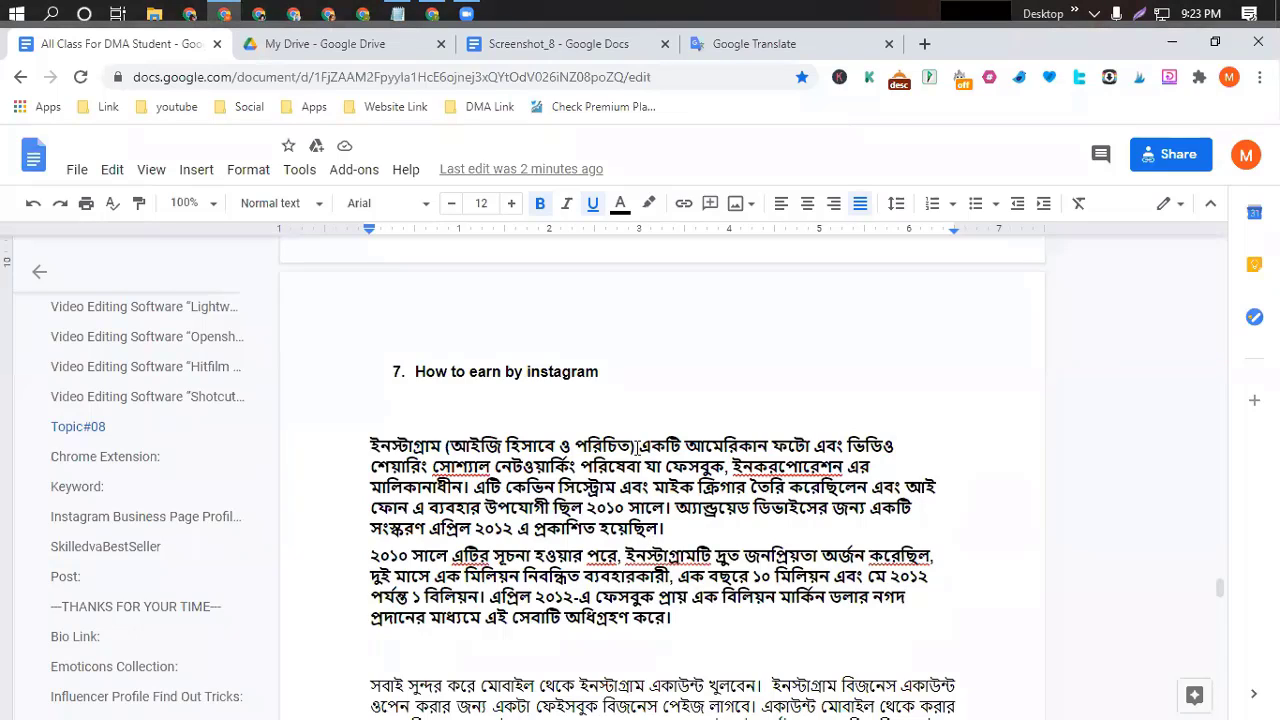
Insert 'IG' right after 'পরিচিত)' in the first Bengali paragraph.
{"action": "left_click", "coordinate": [636, 446]}
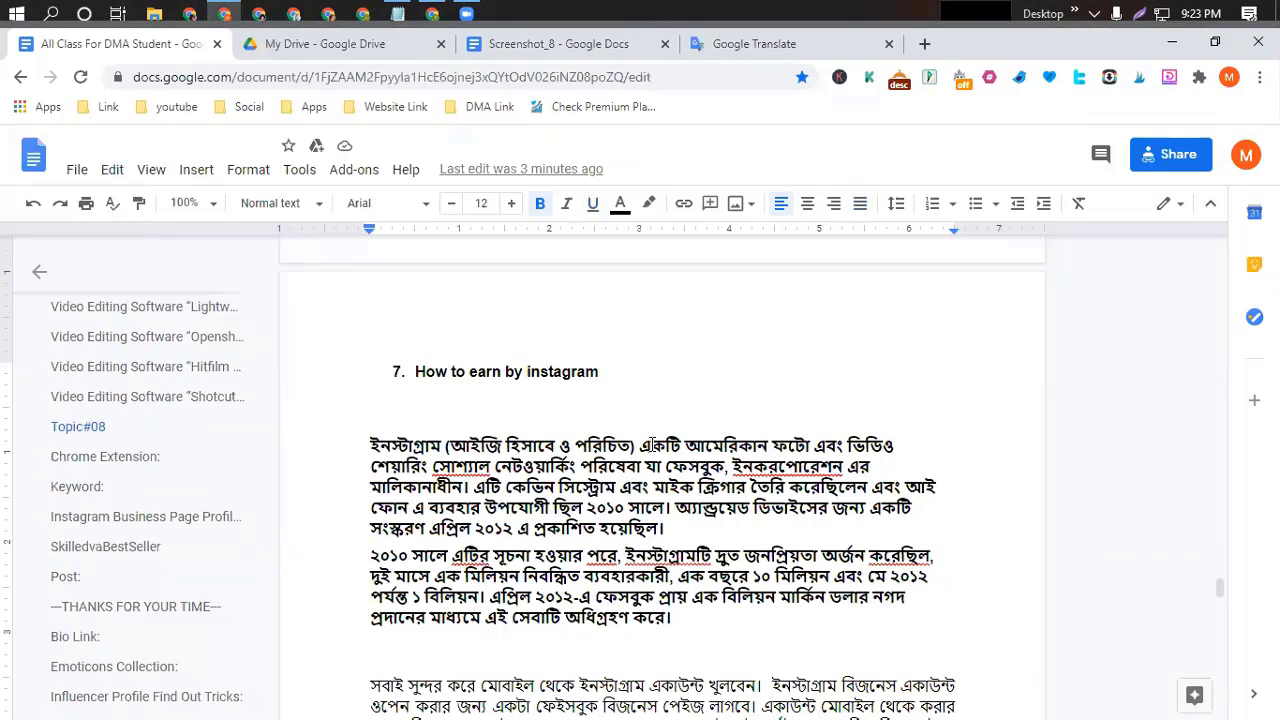
{"action": "type", "text": "IG"}
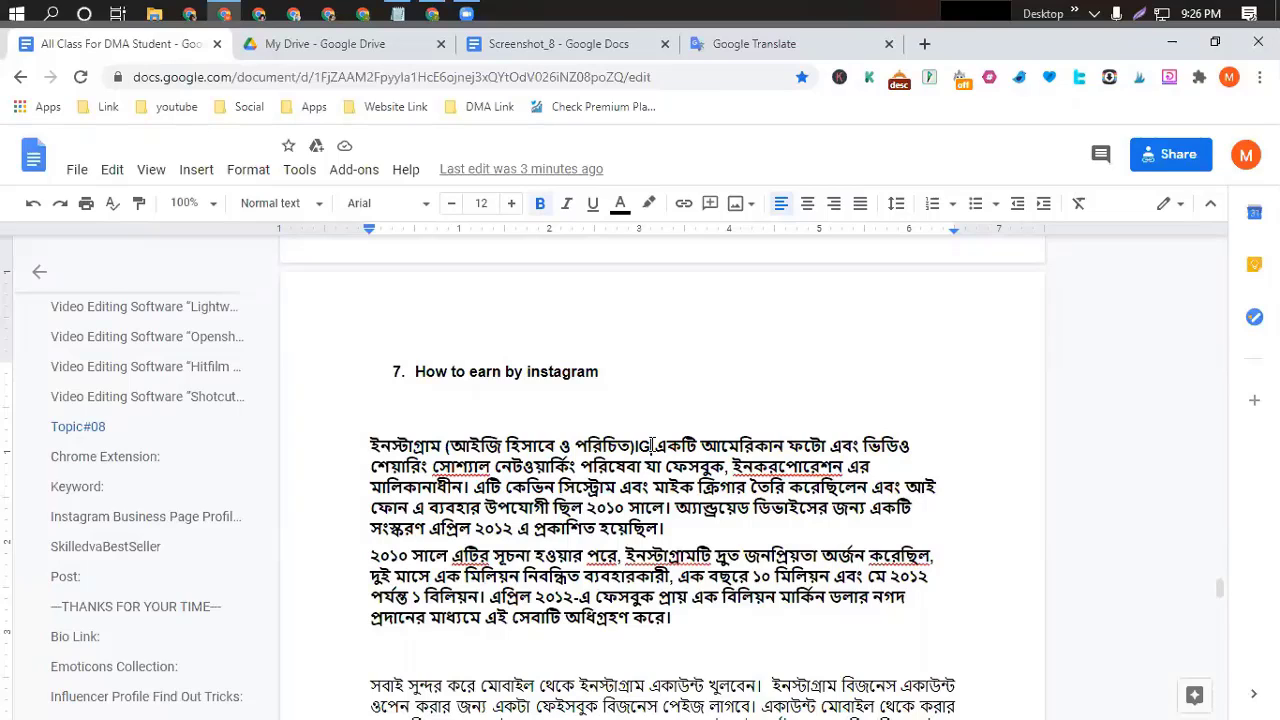
Scroll past the Chrome Extension links until the 'Keyword: expertva1' line shows.
{"action": "scroll", "coordinate": [571, 596], "scroll_direction": "up", "scroll_amount": 3}
{"action": "scroll", "coordinate": [571, 596], "scroll_direction": "down", "scroll_amount": 1}
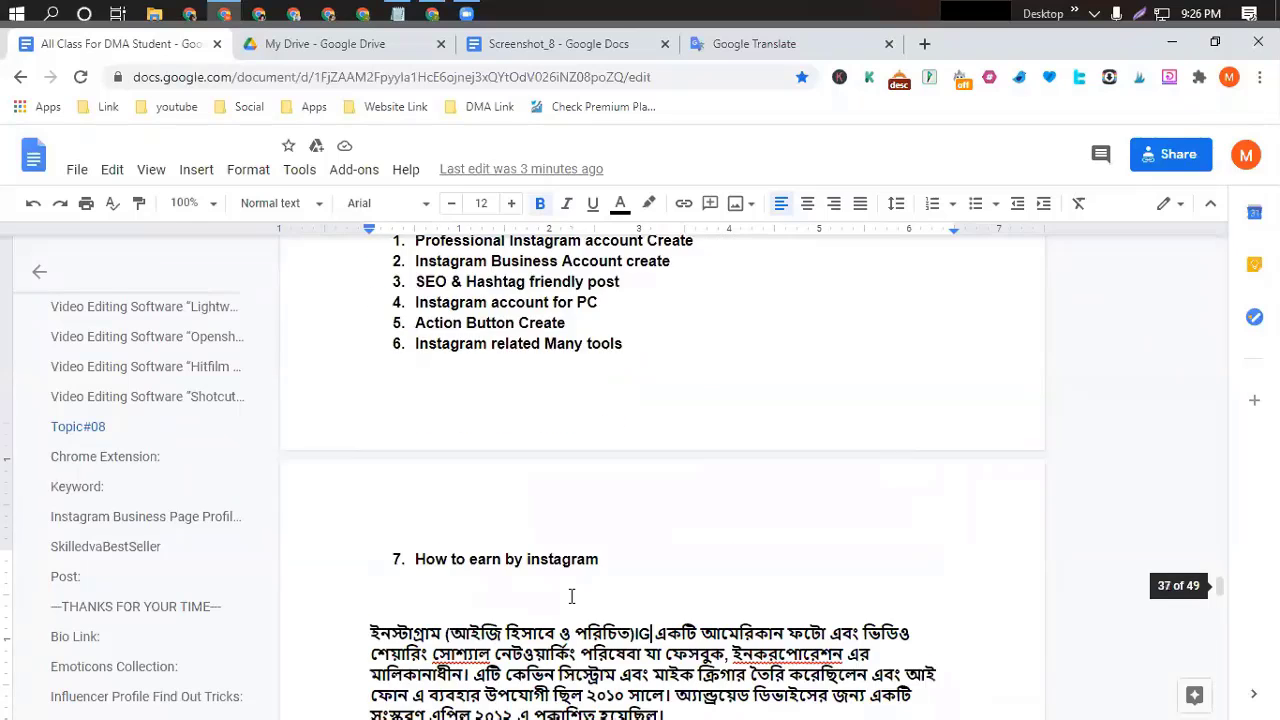
{"action": "scroll", "coordinate": [571, 596], "scroll_direction": "down", "scroll_amount": 3}
{"action": "scroll", "coordinate": [600, 580], "scroll_direction": "up", "scroll_amount": 1}
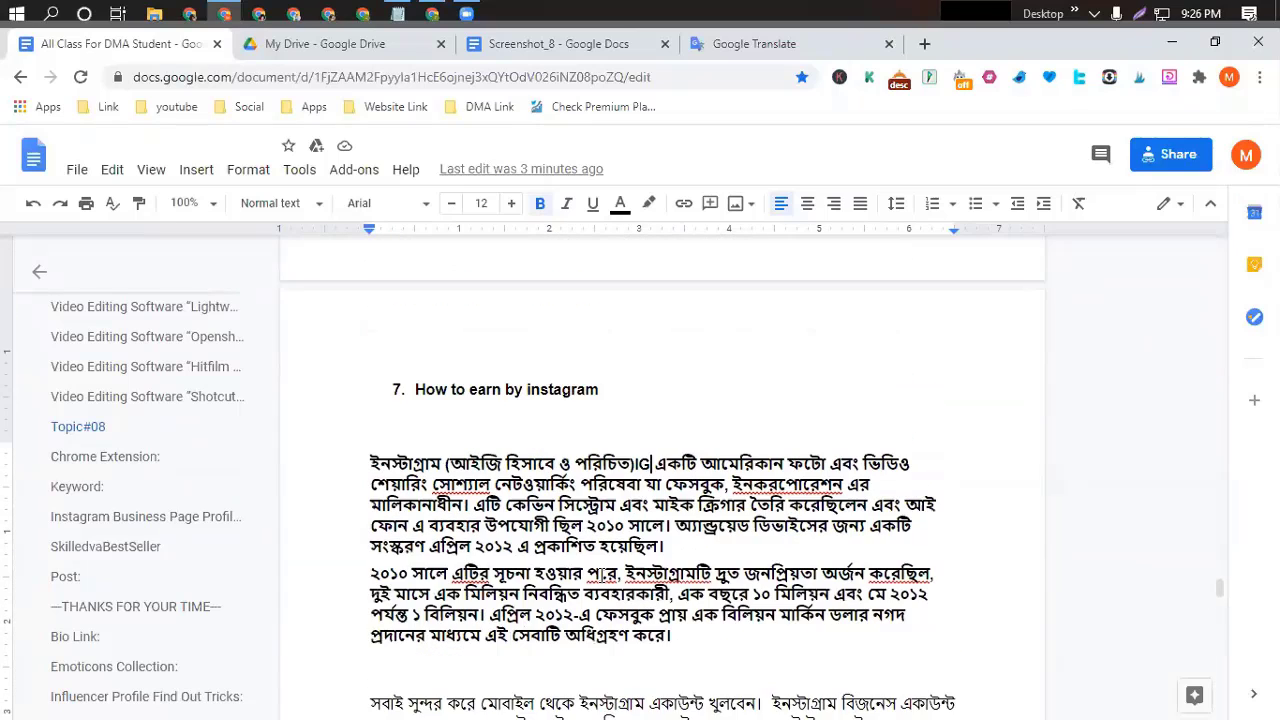
{"action": "scroll", "coordinate": [601, 574], "scroll_direction": "down", "scroll_amount": 1}
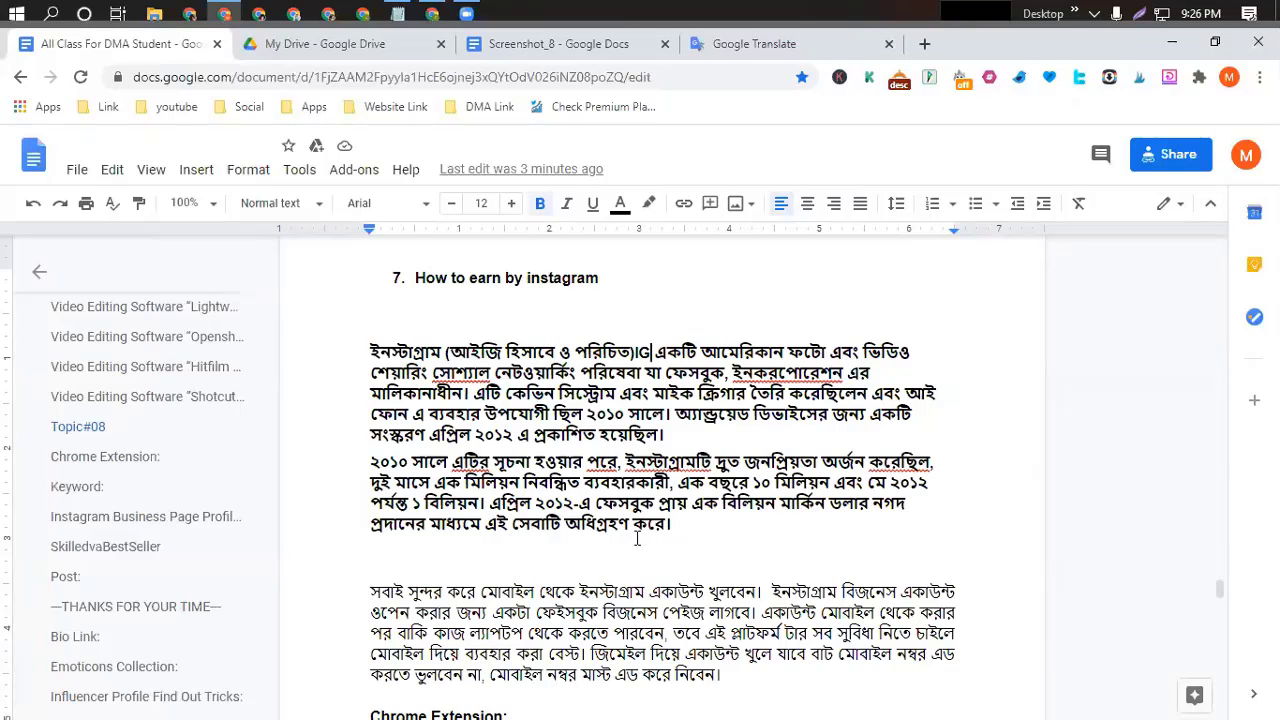
{"action": "scroll", "coordinate": [638, 537], "scroll_direction": "up", "scroll_amount": 1}
{"action": "scroll", "coordinate": [638, 537], "scroll_direction": "down", "scroll_amount": 5}
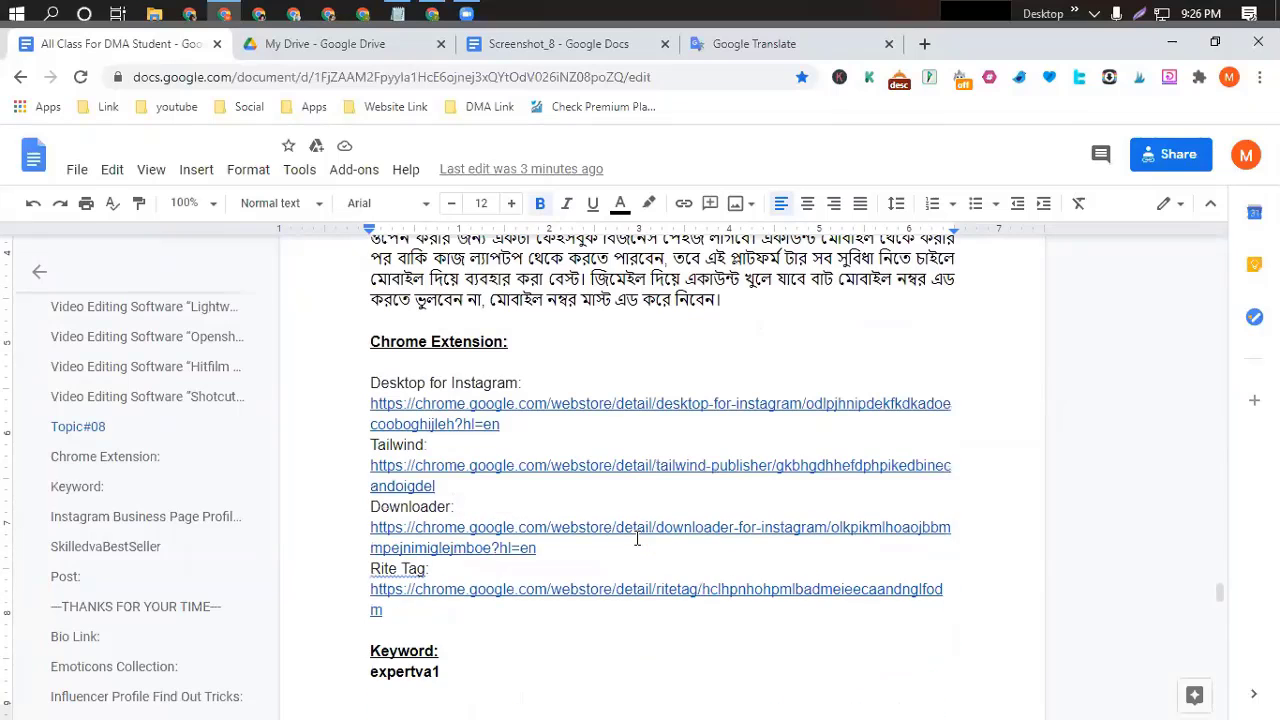
{"action": "scroll", "coordinate": [637, 538], "scroll_direction": "down", "scroll_amount": 4}
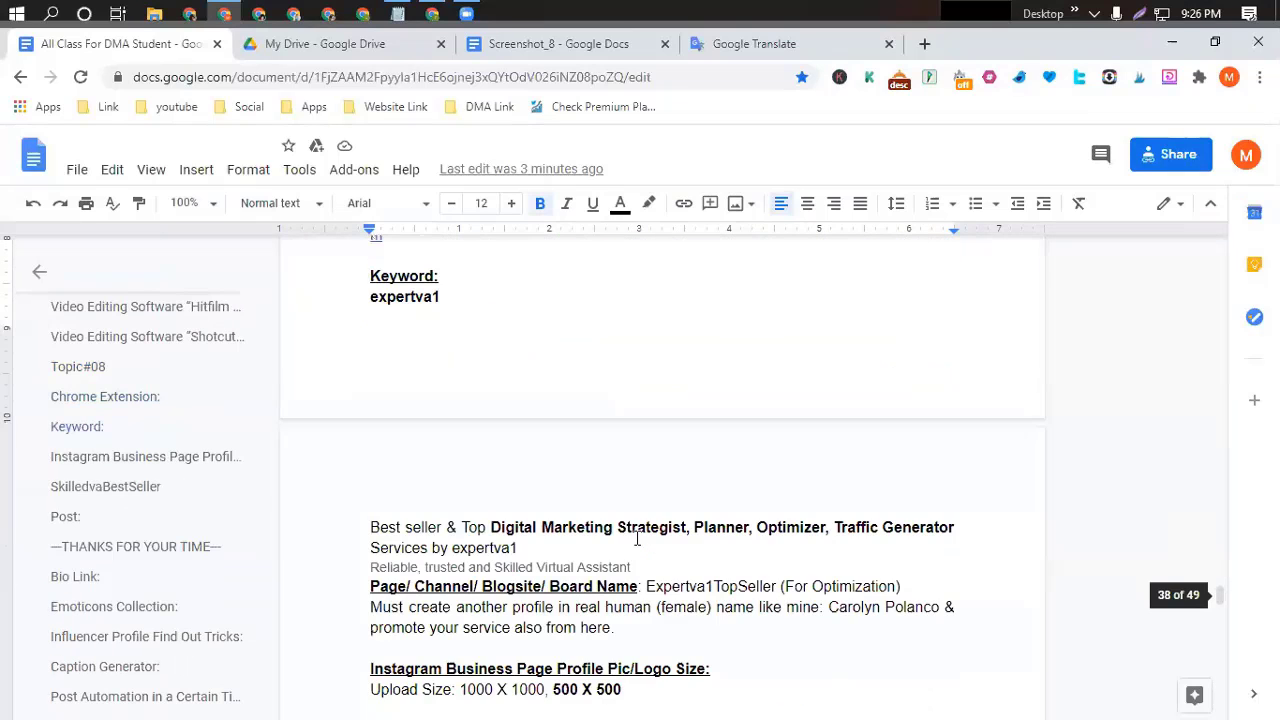
{"action": "scroll", "coordinate": [637, 538], "scroll_direction": "up", "scroll_amount": 2}
{"action": "scroll", "coordinate": [637, 538], "scroll_direction": "down", "scroll_amount": 2}
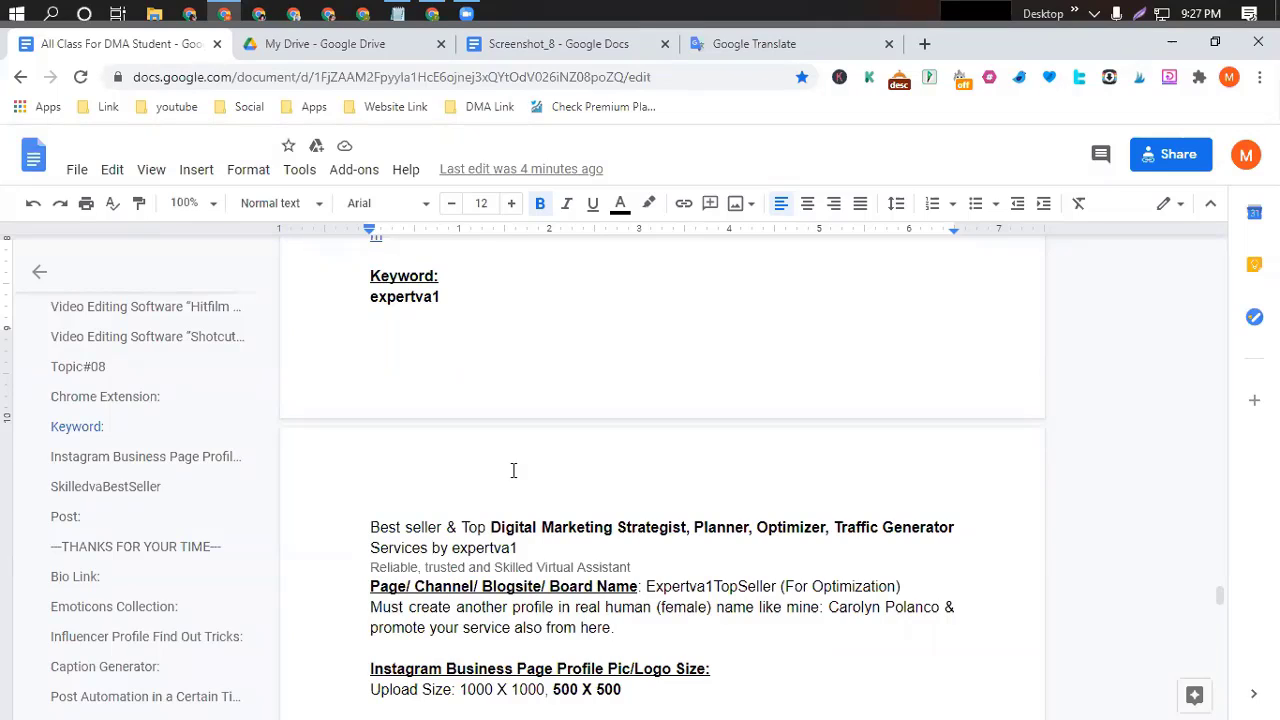
Replace the keyword 'expertva1' under Keyword: with 'Skilledva'.
{"action": "left_click_drag", "start_coordinate": [371, 296], "coordinate": [453, 303]}
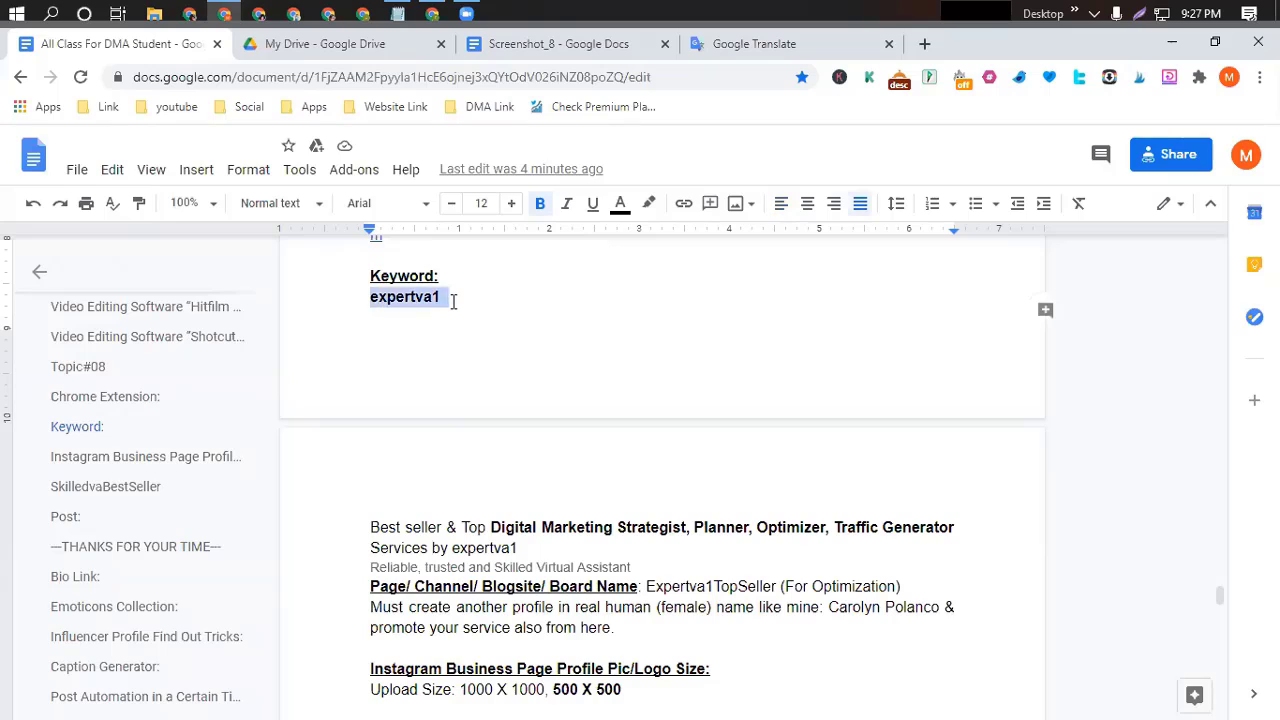
{"action": "key", "text": "BackSpace"}
{"action": "key", "text": "BackSpace"}
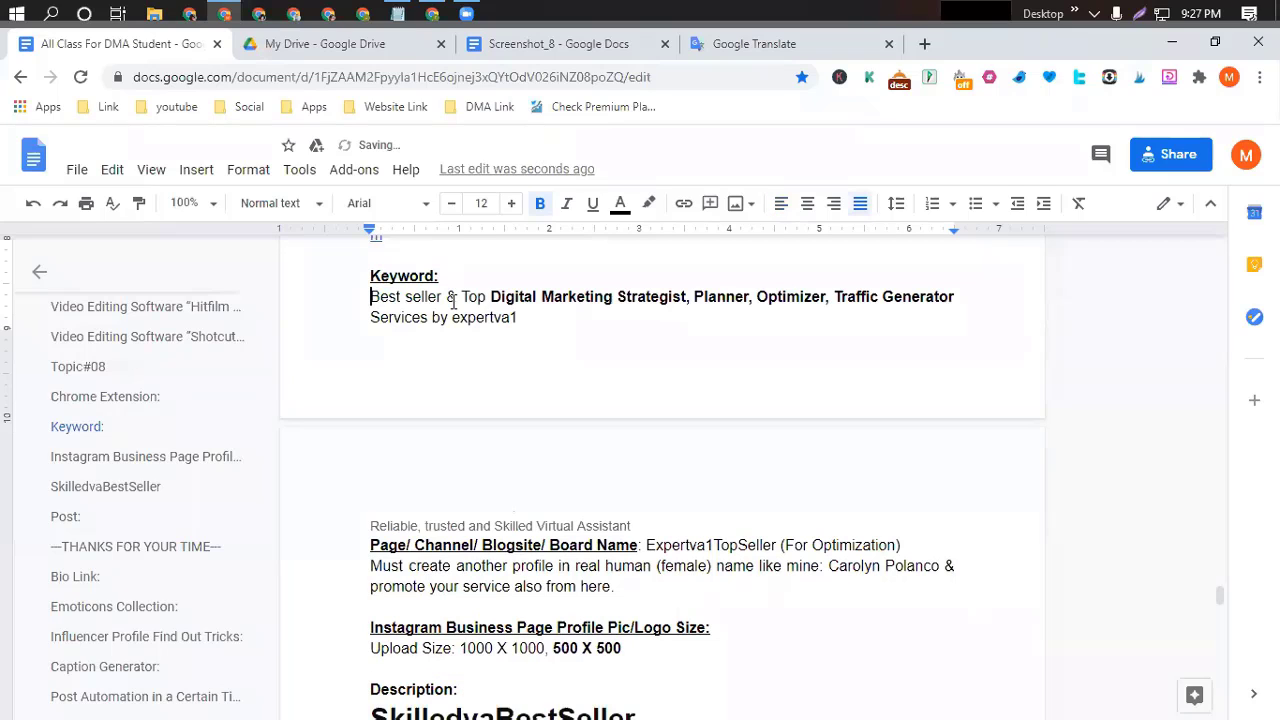
{"action": "key", "text": "ctrl+z"}
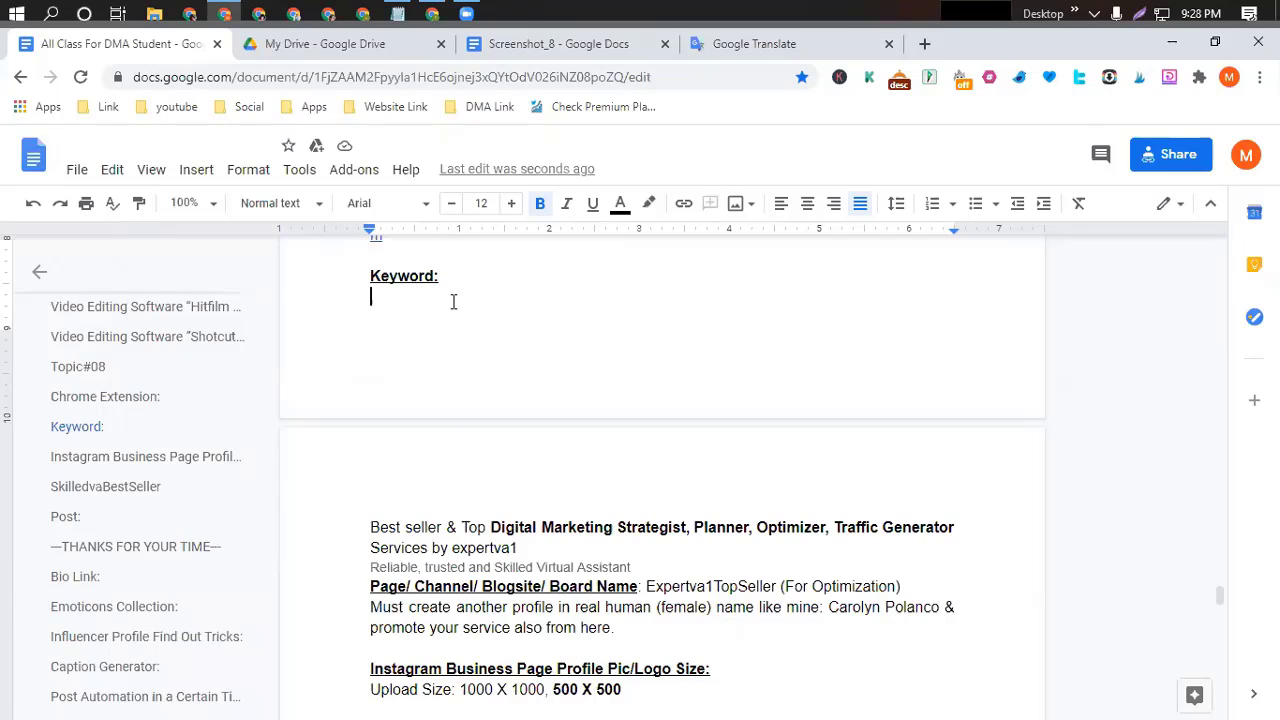
{"action": "type", "text": "Ski"}
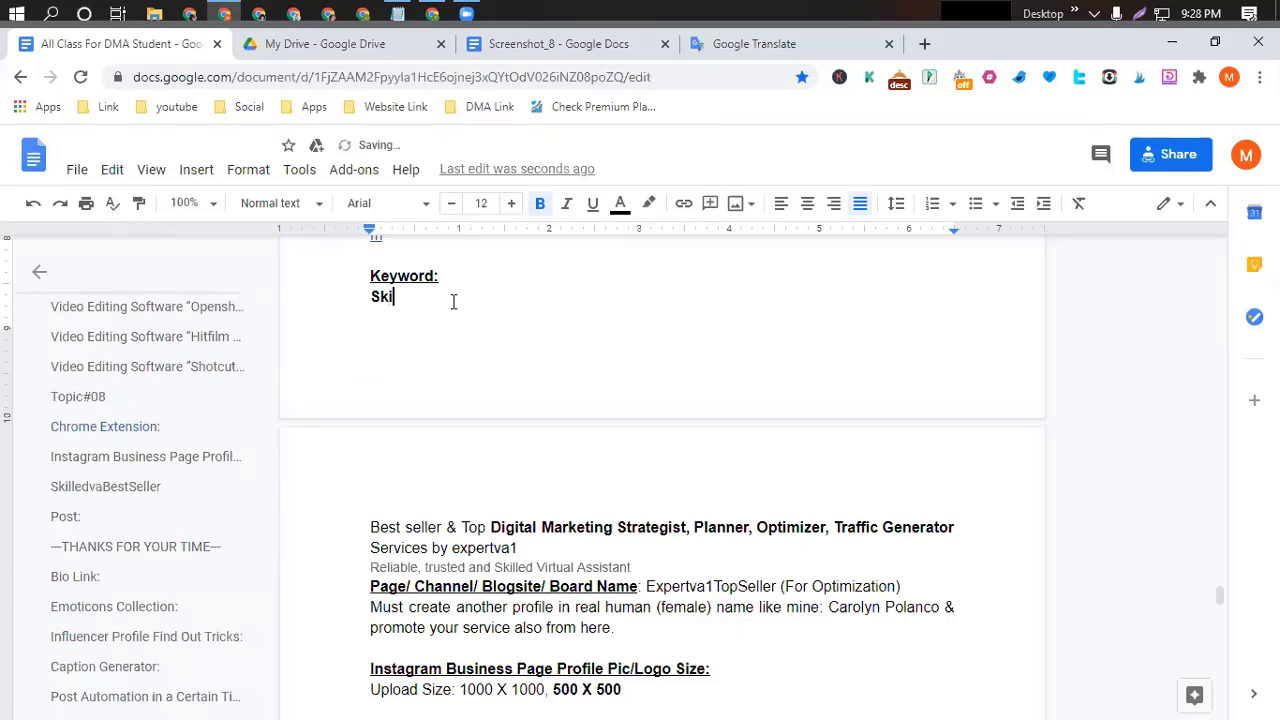
{"action": "type", "text": "lledva"}
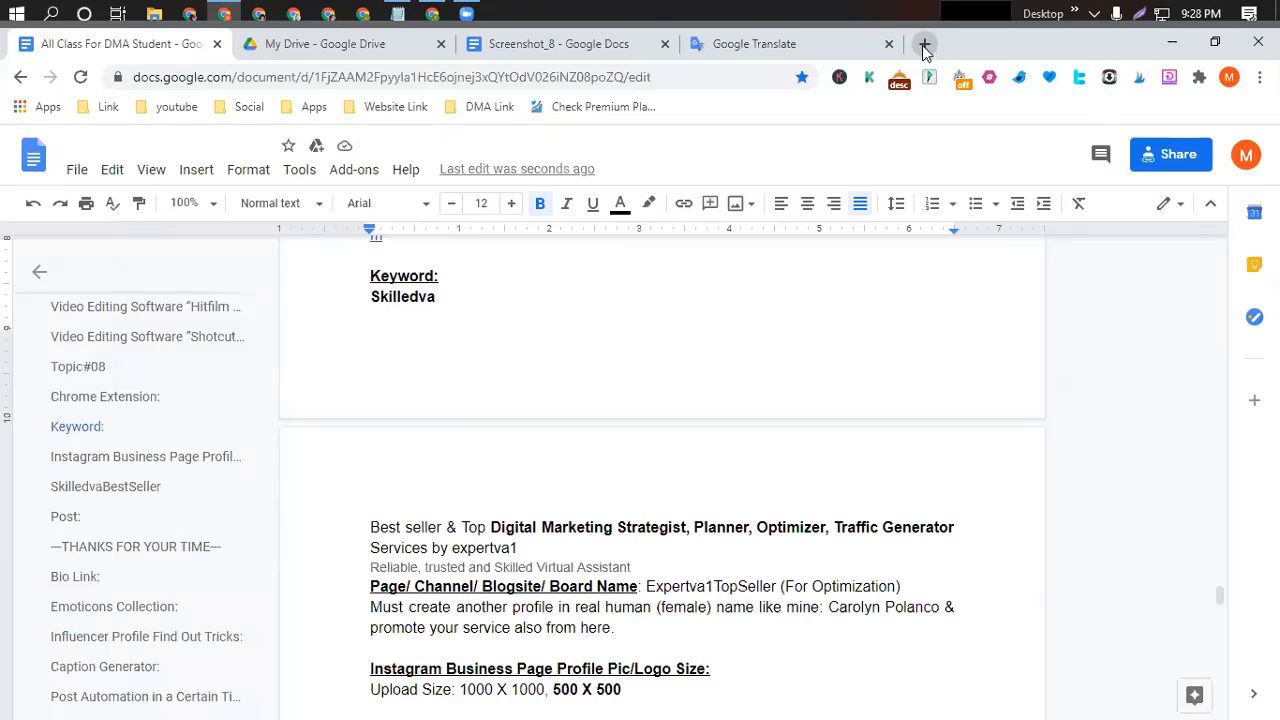
Load instagram.com in a new Chrome tab.
{"action": "left_click", "coordinate": [924, 45]}
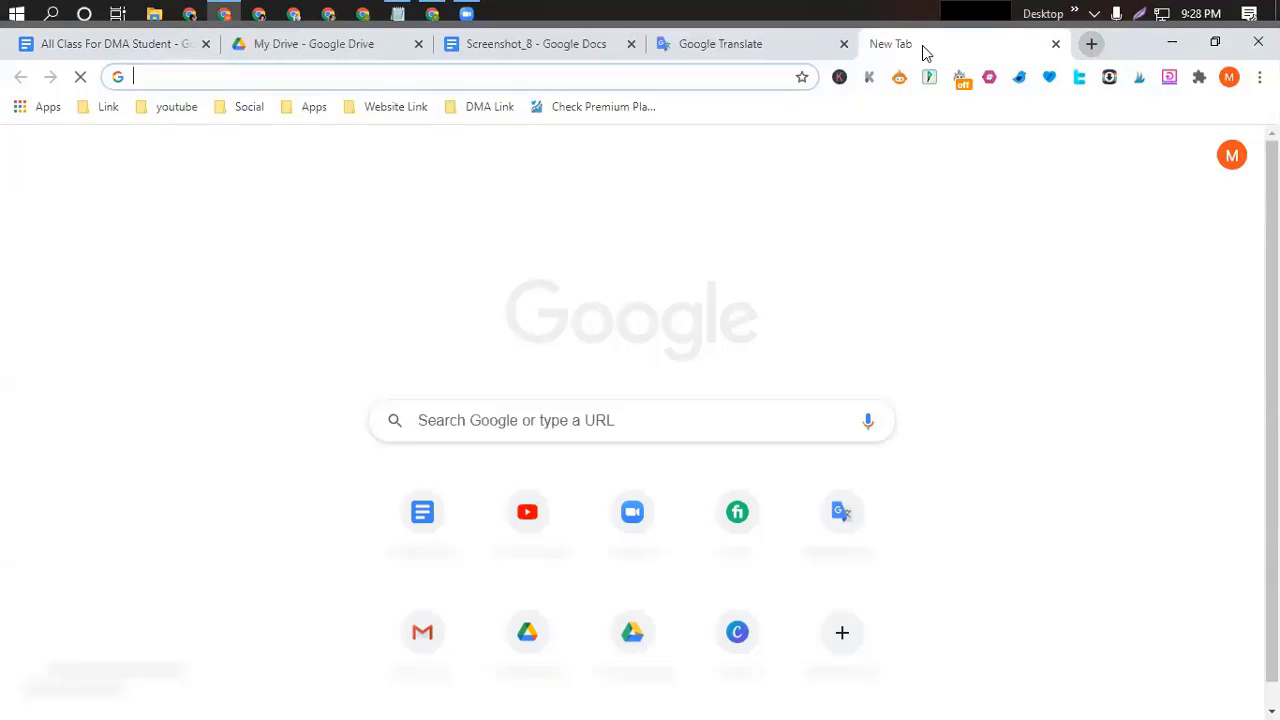
{"action": "type", "text": "in"}
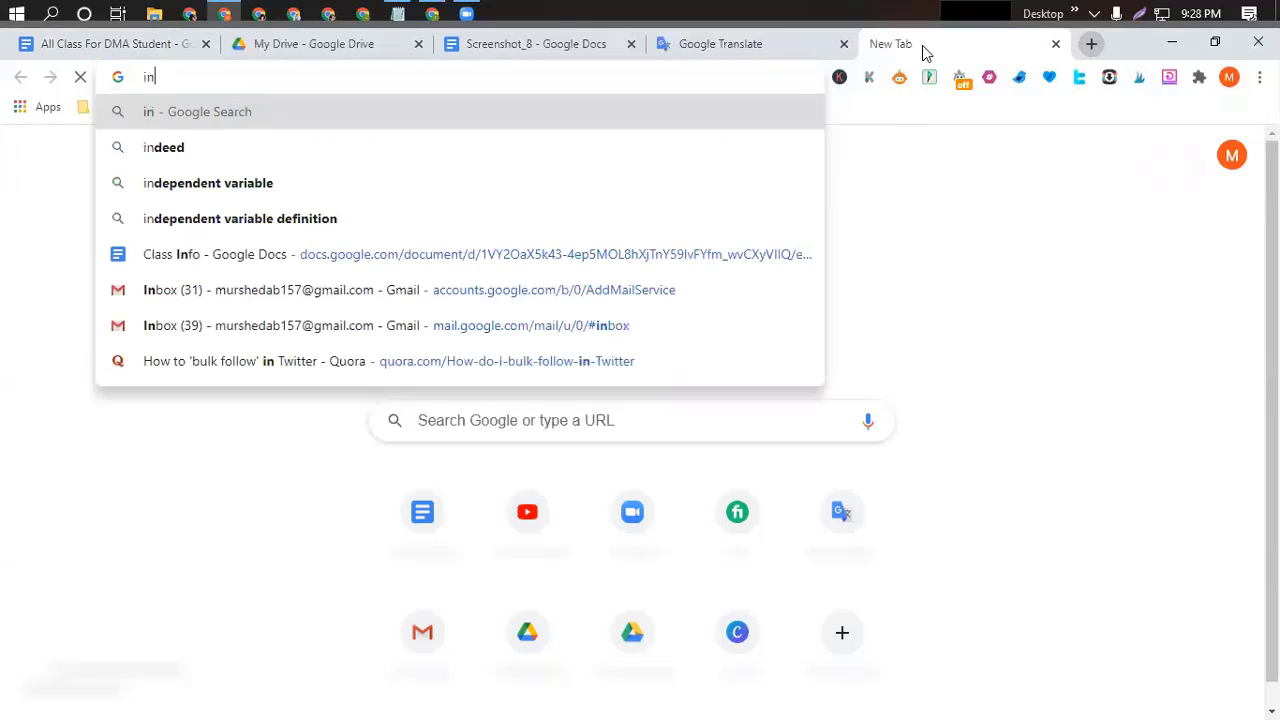
{"action": "type", "text": "stagram"}
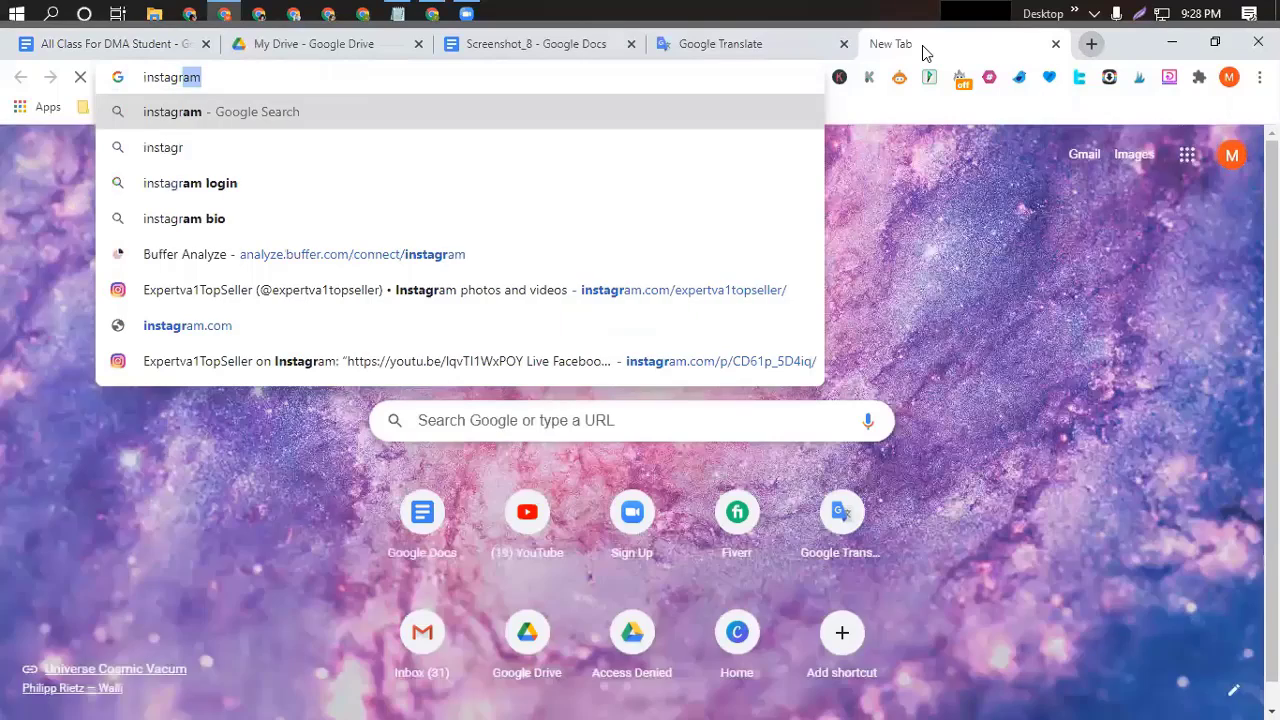
{"action": "type", "text": ".com"}
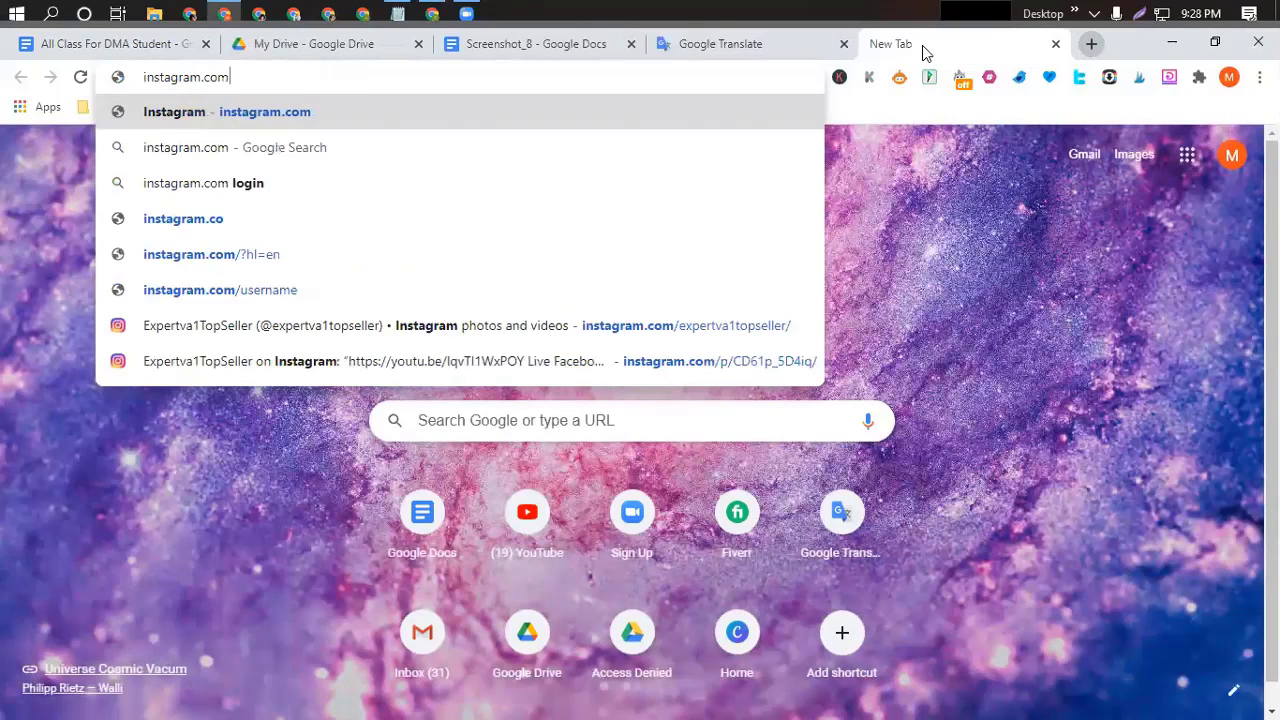
{"action": "key", "text": "Return"}
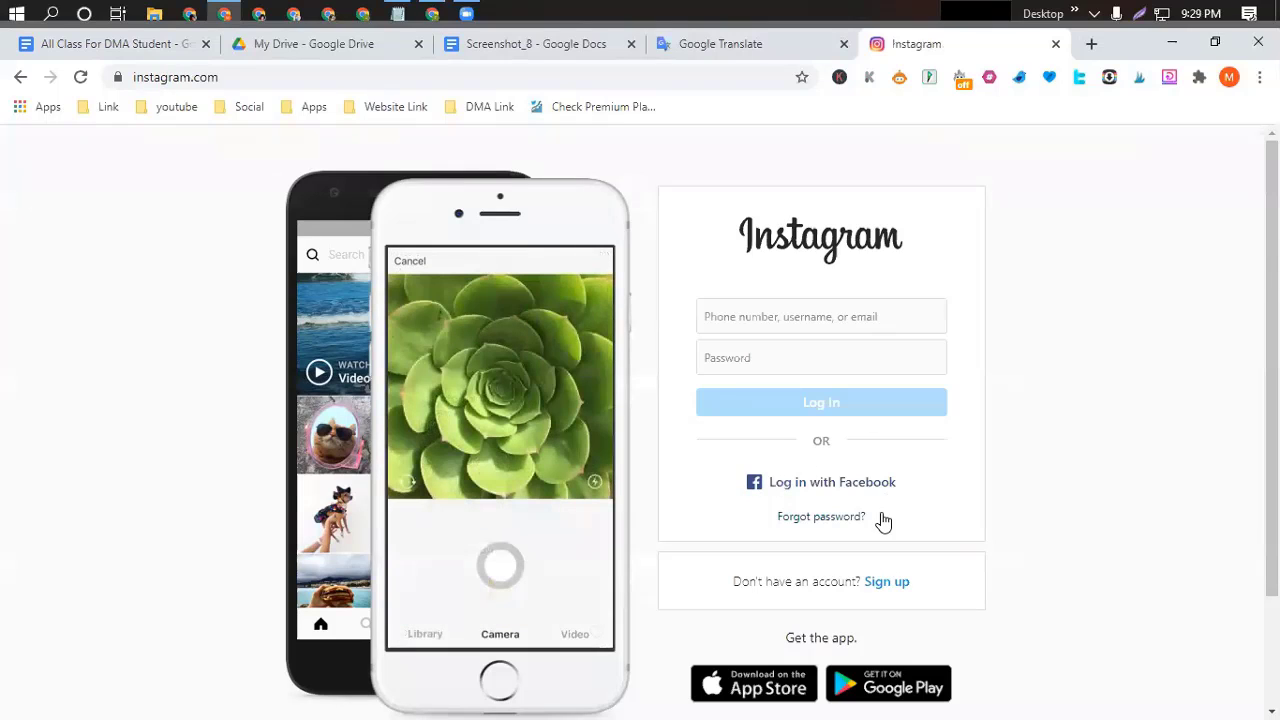
Go to Instagram's sign-up form, then open a new blank tab on Google's start page.
{"action": "left_click", "coordinate": [884, 584]}
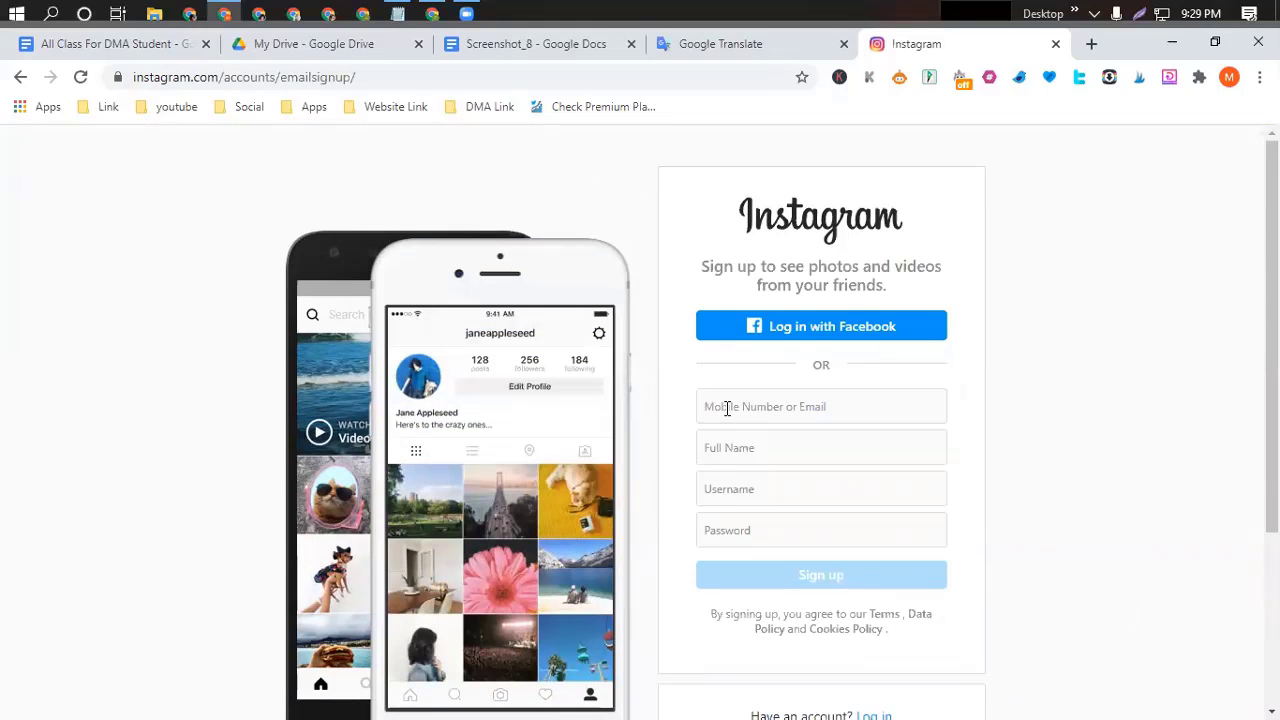
{"action": "left_click", "coordinate": [727, 408]}
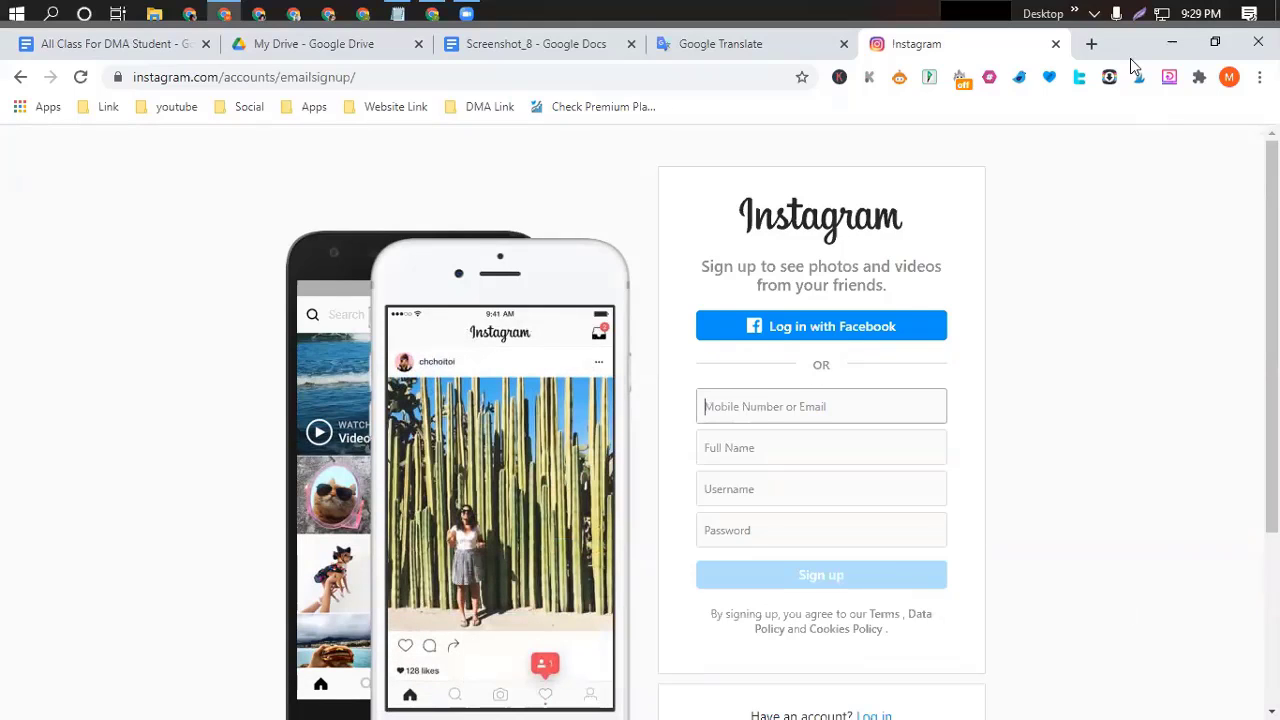
{"action": "left_click", "coordinate": [1092, 45]}
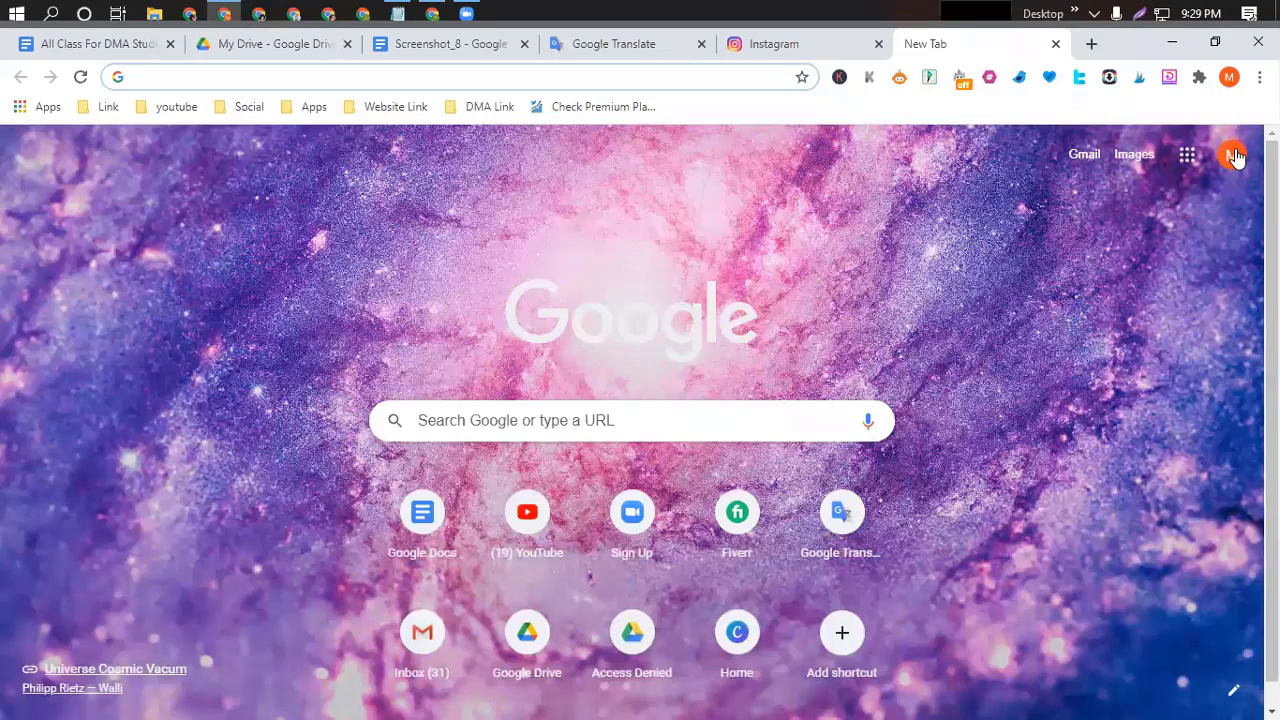
Select the Google account's e-mail address in the account panel, then return to Instagram sign-up.
{"action": "left_click", "coordinate": [1234, 157]}
{"action": "left_click_drag", "start_coordinate": [1188, 330], "coordinate": [1000, 337]}
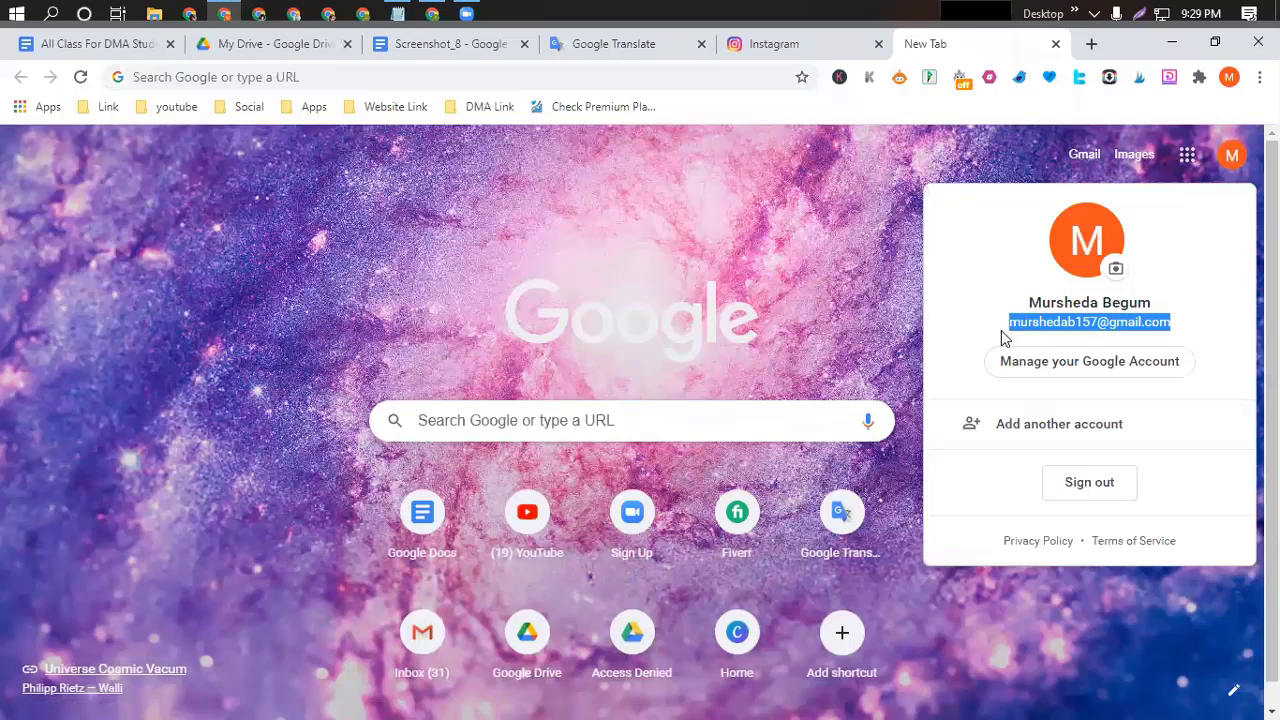
{"action": "left_click", "coordinate": [1204, 320]}
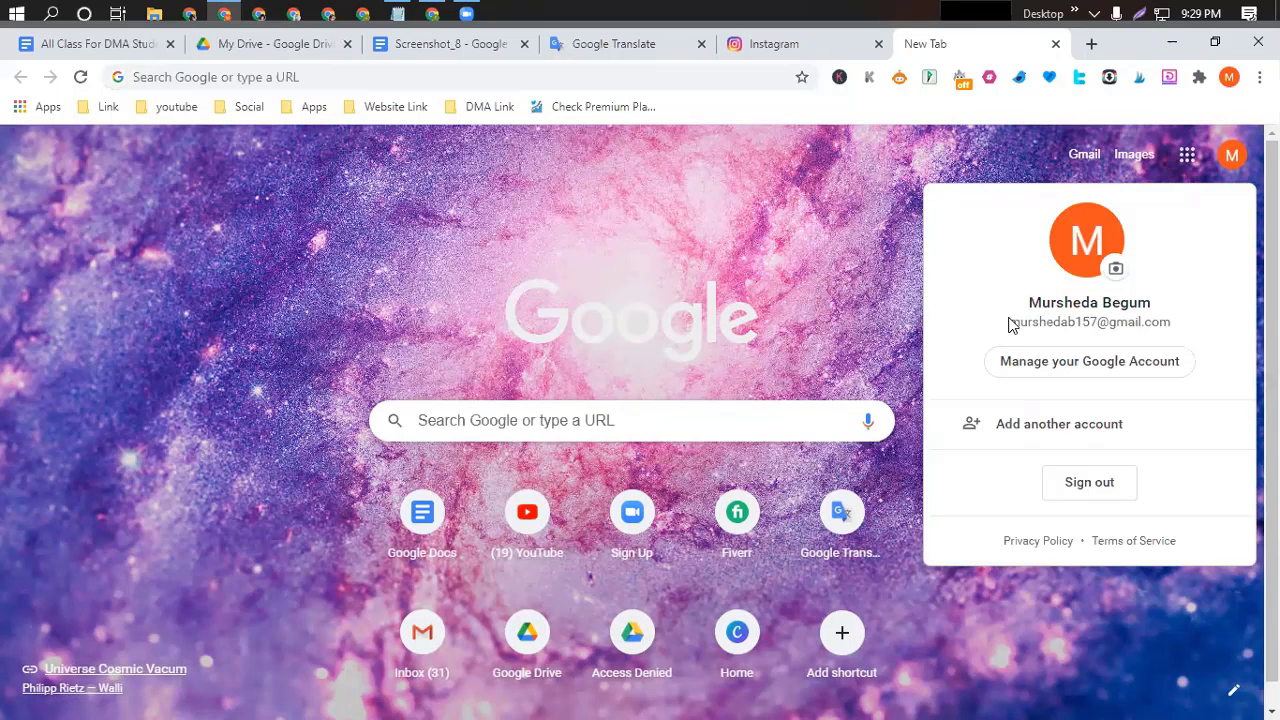
{"action": "left_click_drag", "start_coordinate": [1010, 325], "coordinate": [1177, 326]}
{"action": "key", "text": "ctrl+c"}
{"action": "key", "text": "Escape"}
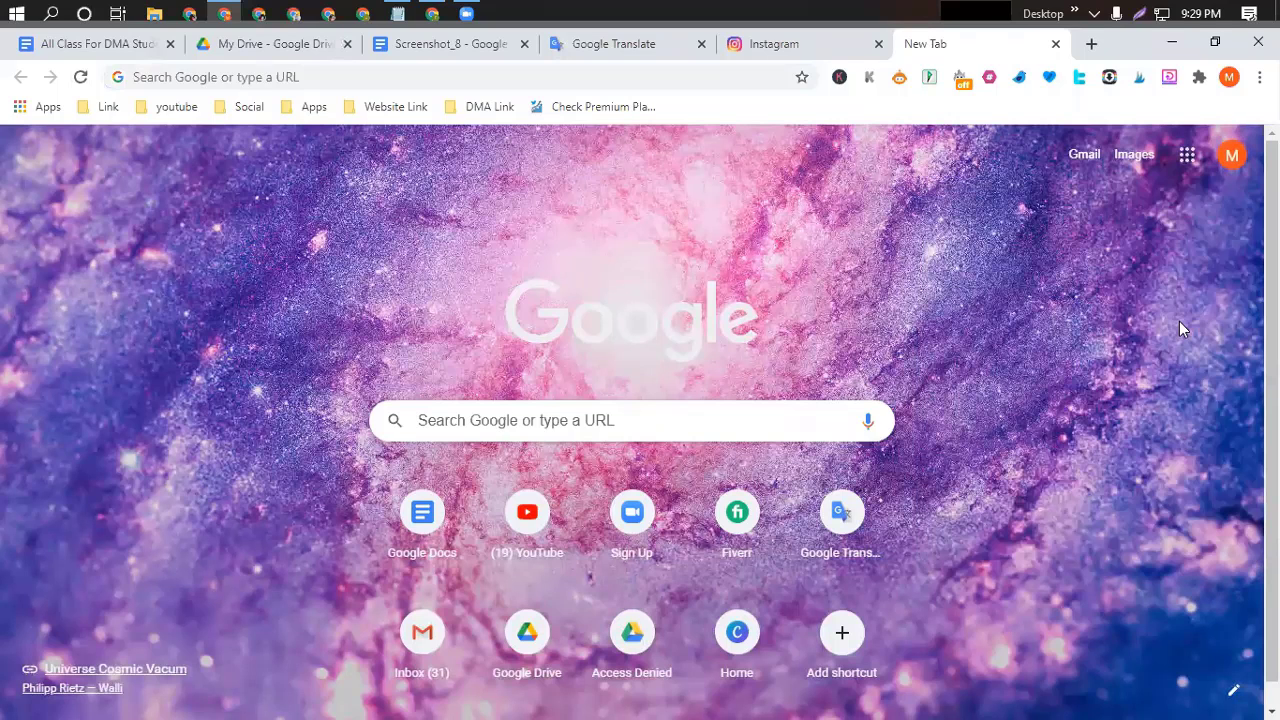
{"action": "left_click", "coordinate": [1232, 155]}
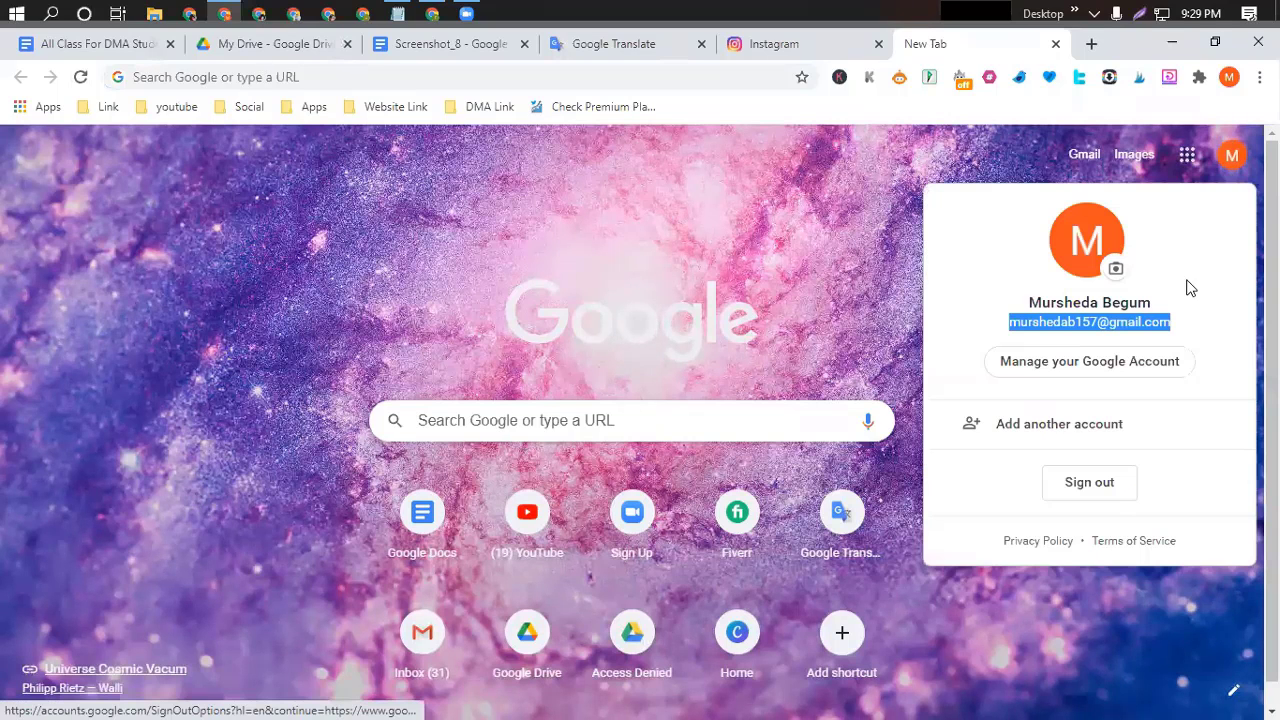
{"action": "left_click", "coordinate": [790, 48]}
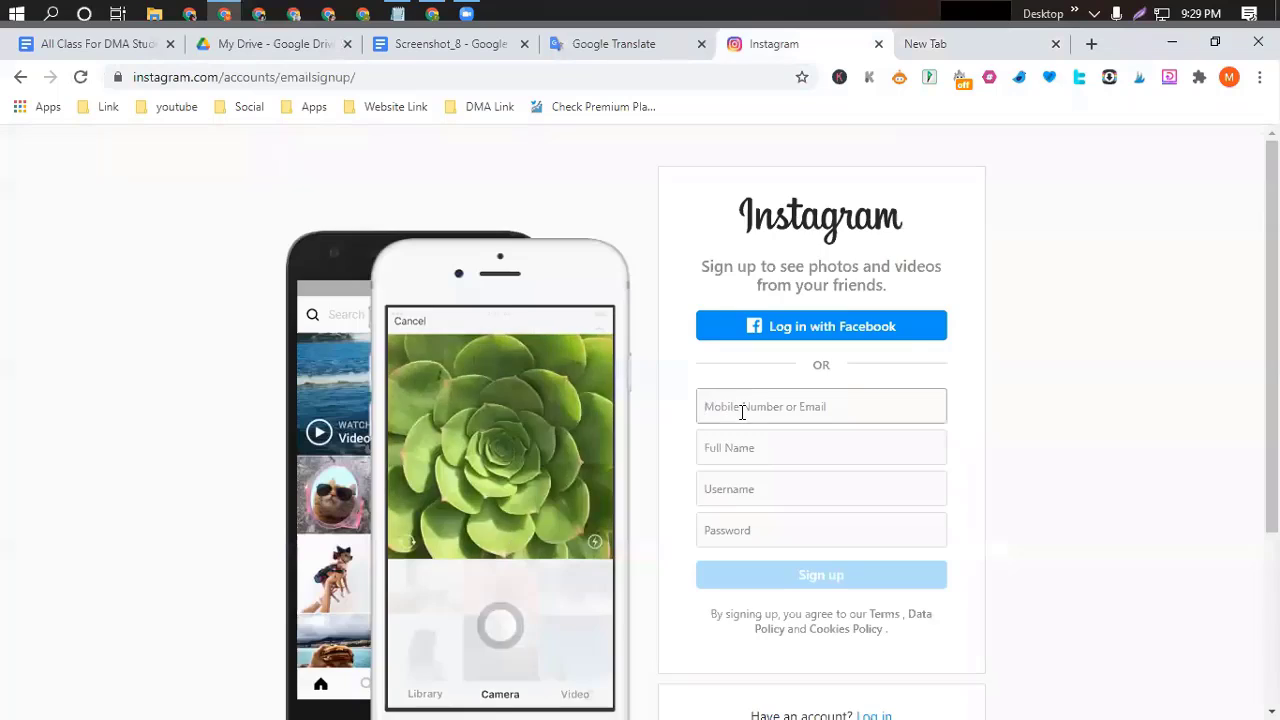
Paste the copied e-mail address into the sign-up form's mobile number or email field.
{"action": "left_click", "coordinate": [742, 410]}
{"action": "key", "text": "ctrl+v"}
{"action": "left_click", "coordinate": [735, 449]}
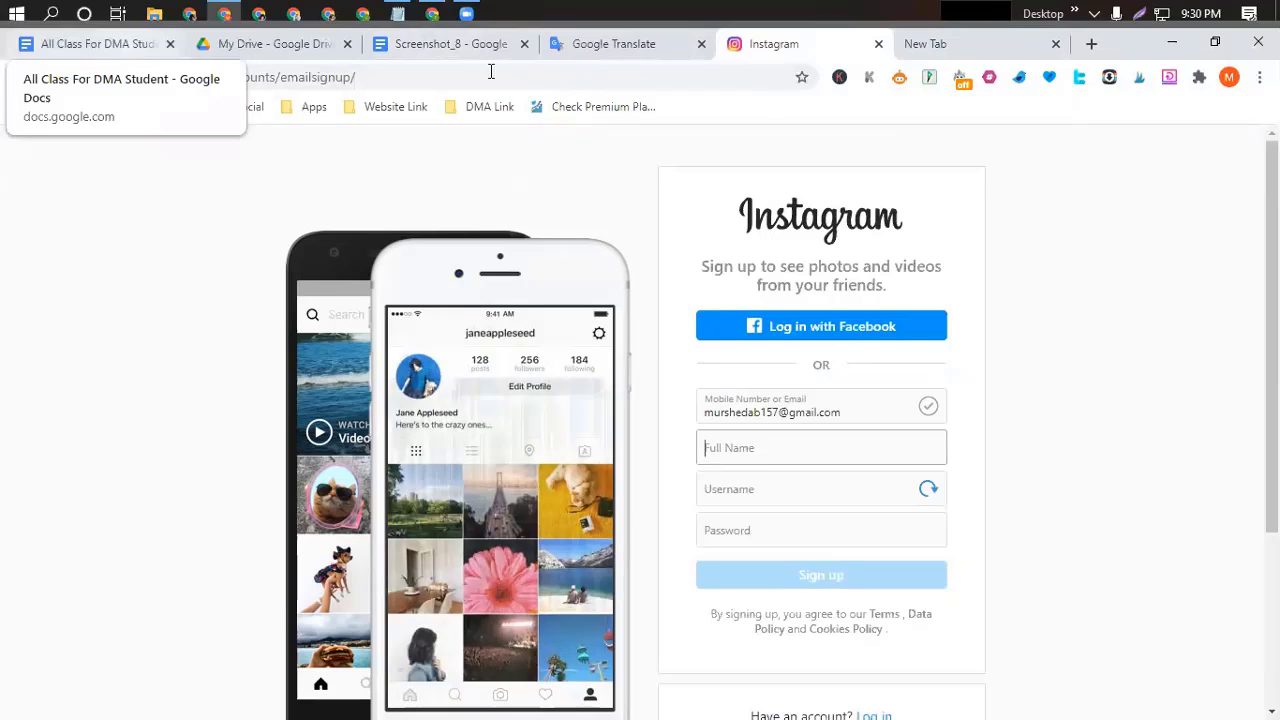
Copy 'Skilledva' from the class notes document and paste it as the Full Name.
{"action": "middle_click", "coordinate": [450, 52]}
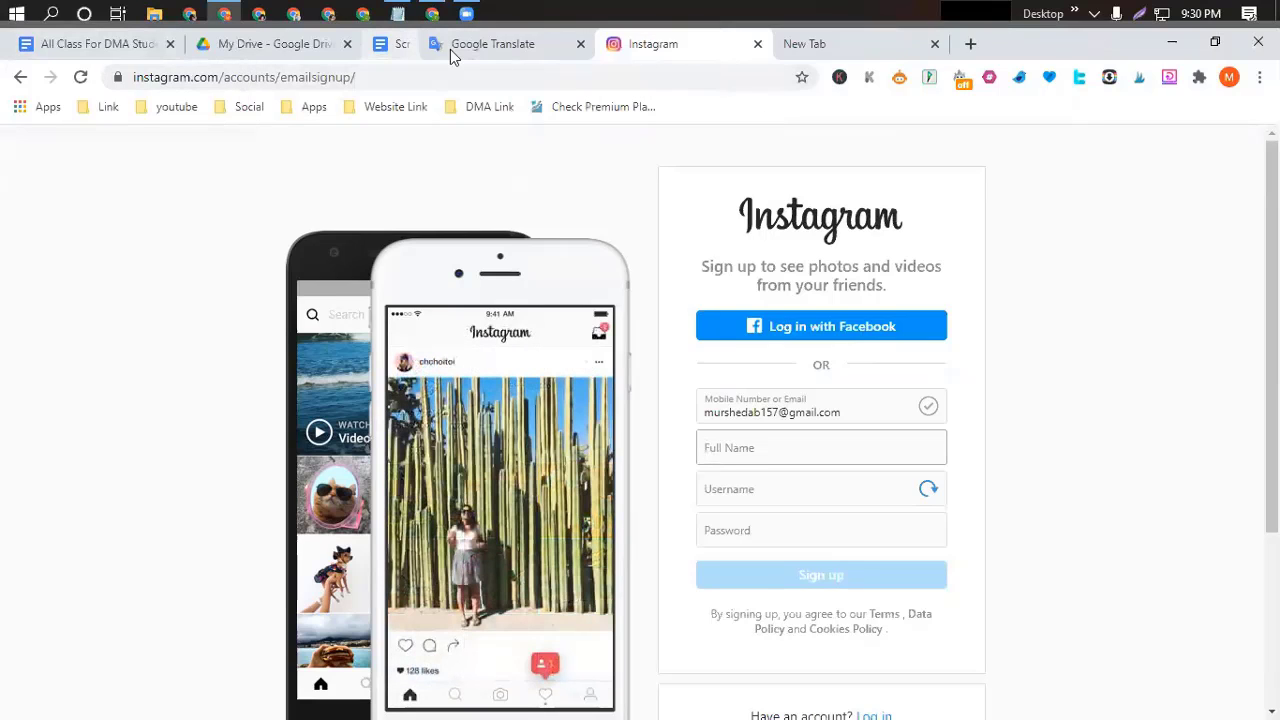
{"action": "left_click", "coordinate": [150, 49]}
{"action": "left_click_drag", "start_coordinate": [370, 297], "coordinate": [453, 299]}
{"action": "key", "text": "ctrl+c"}
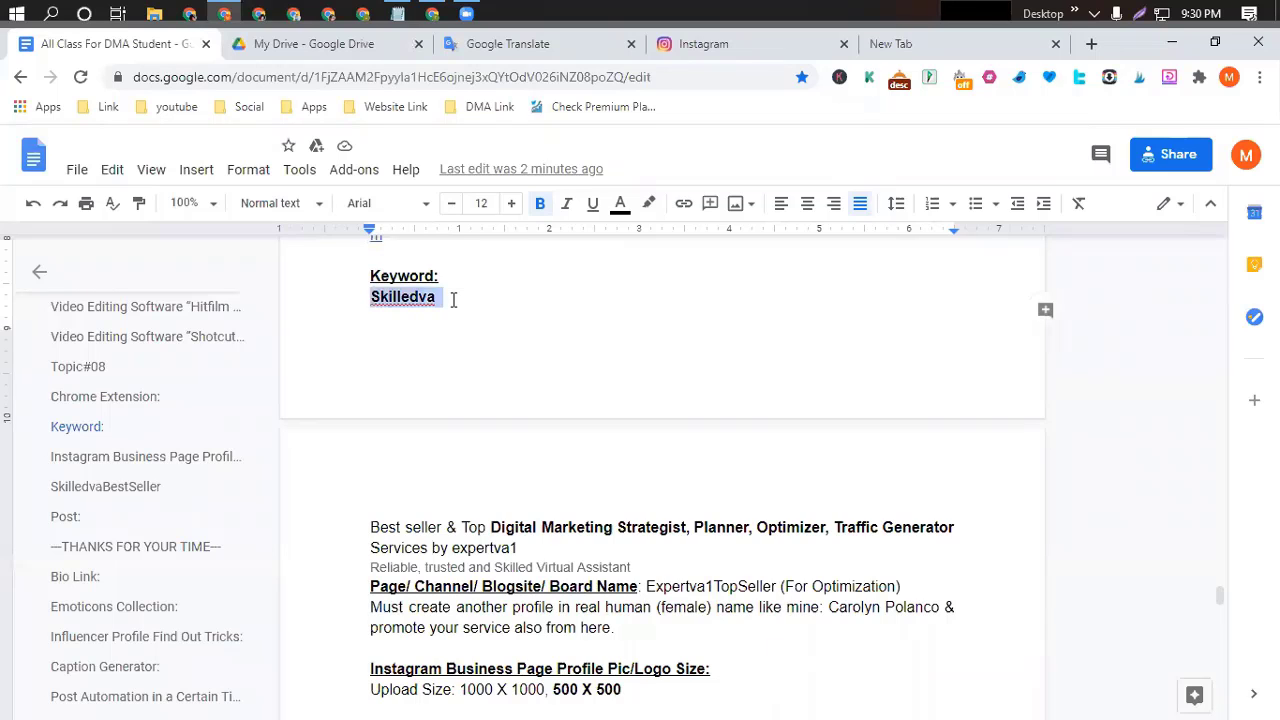
{"action": "left_click", "coordinate": [729, 44]}
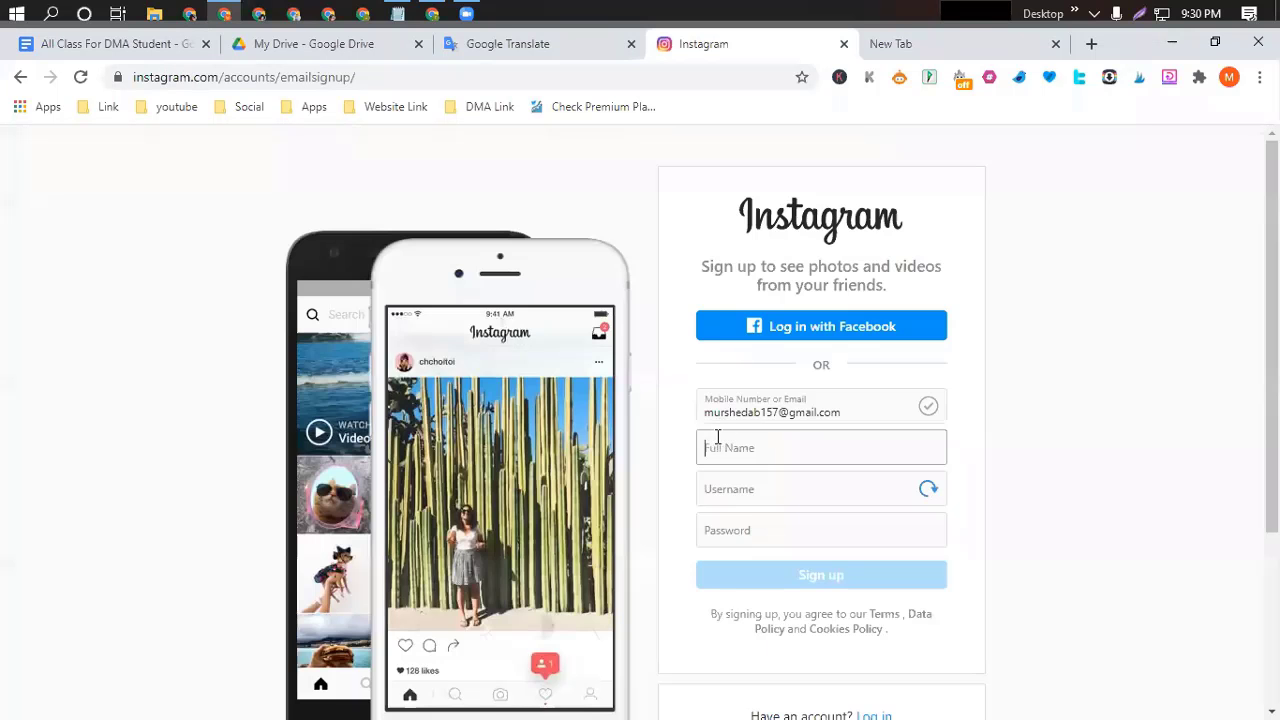
{"action": "left_click", "coordinate": [734, 445]}
{"action": "key", "text": "ctrl+v"}
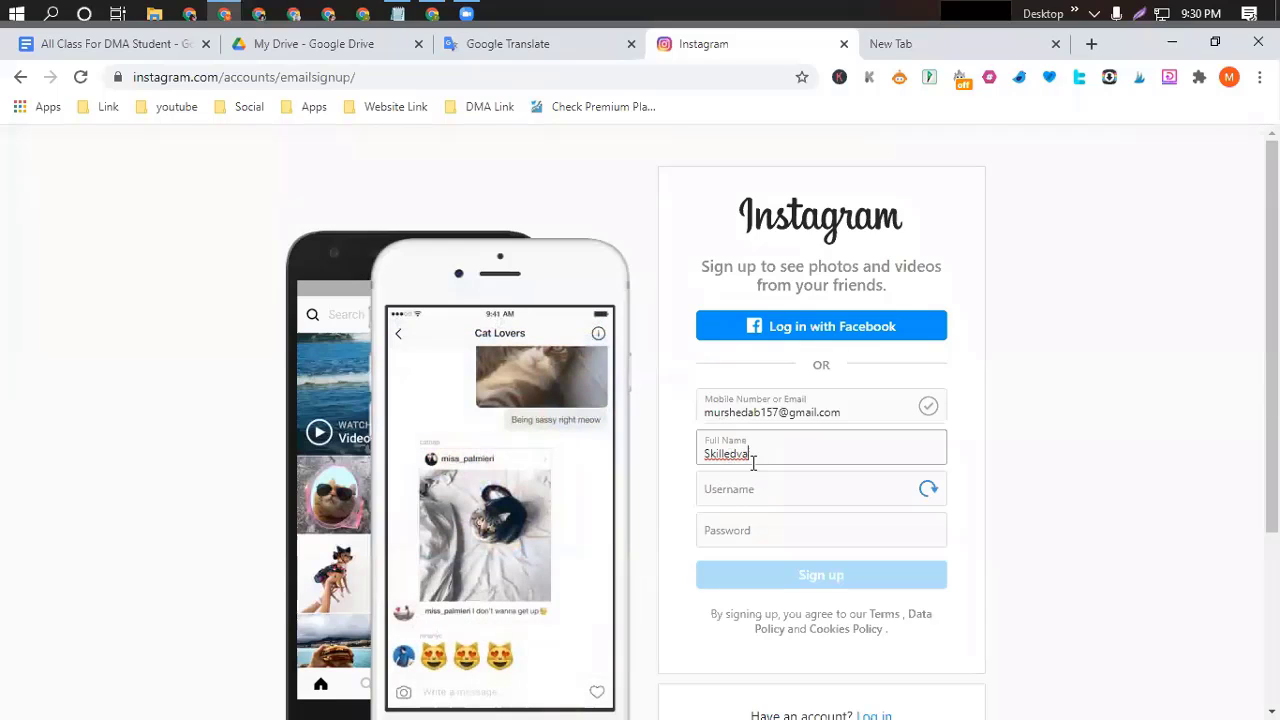
Copy the Full Name into Username so it reads 'Skilledva'.
{"action": "left_click_drag", "start_coordinate": [755, 456], "coordinate": [688, 460]}
{"action": "key", "text": "ctrl+c"}
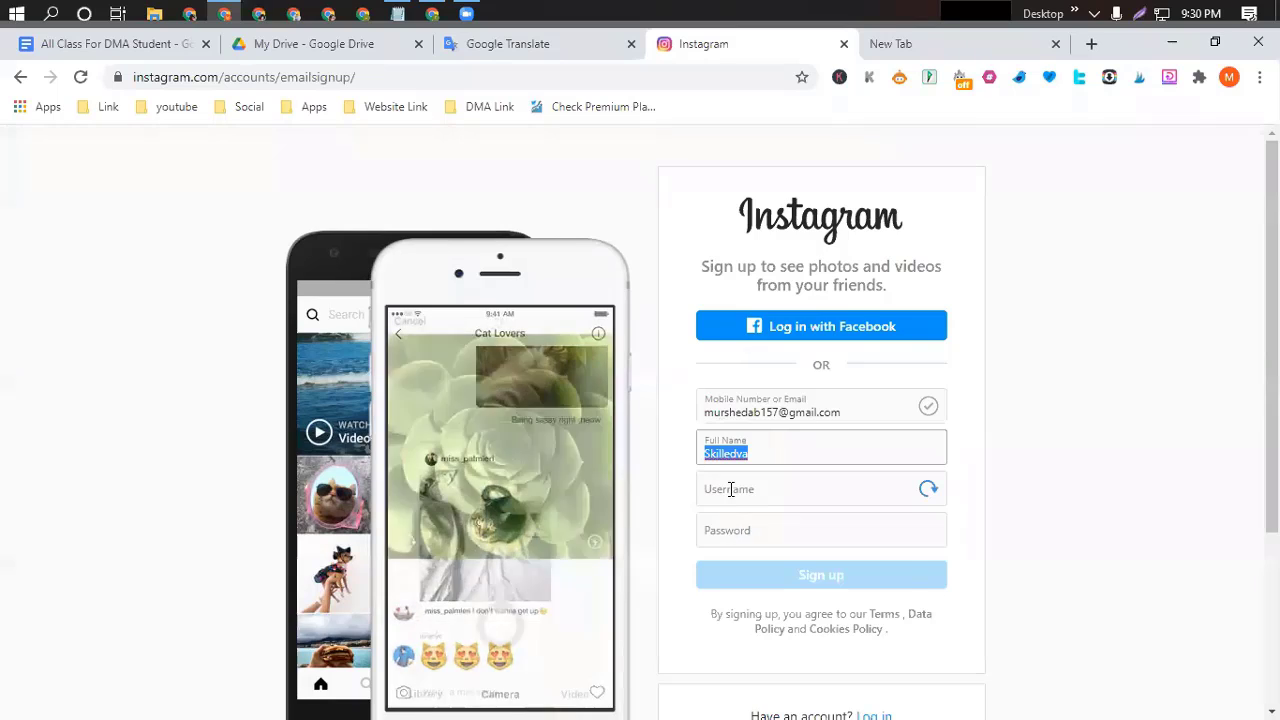
{"action": "left_click", "coordinate": [731, 489]}
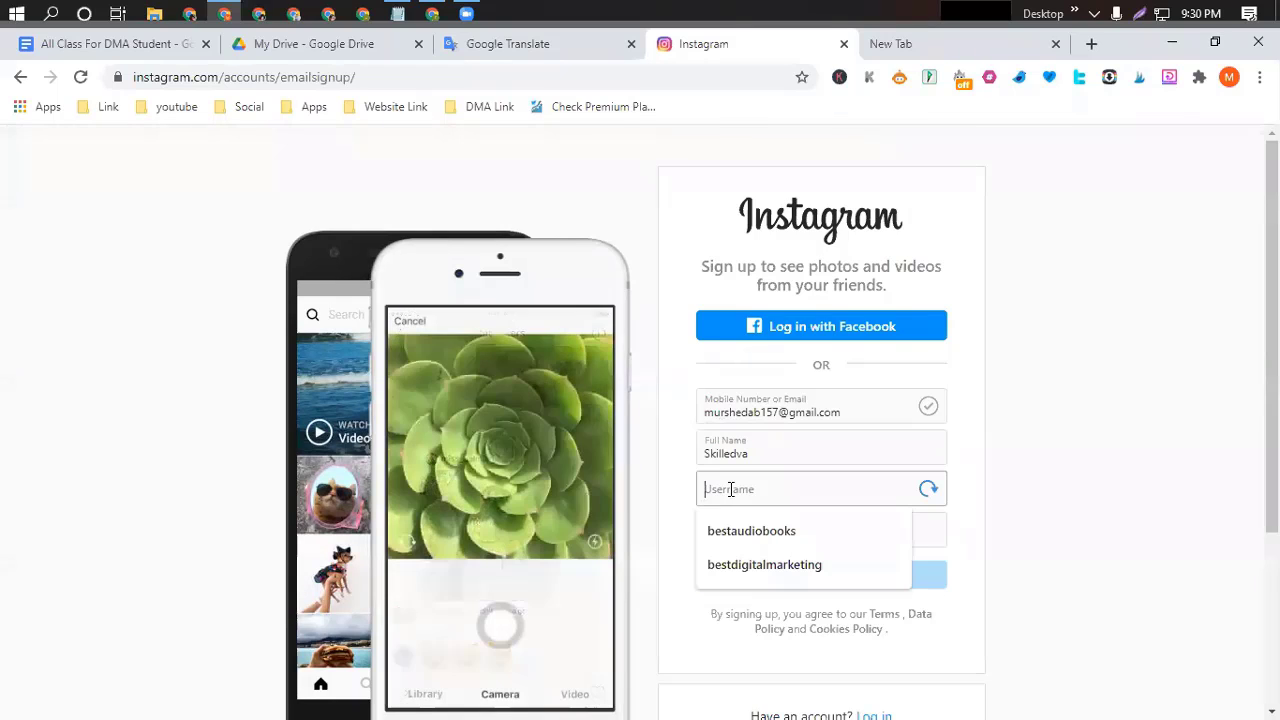
{"action": "key", "text": "ctrl+v"}
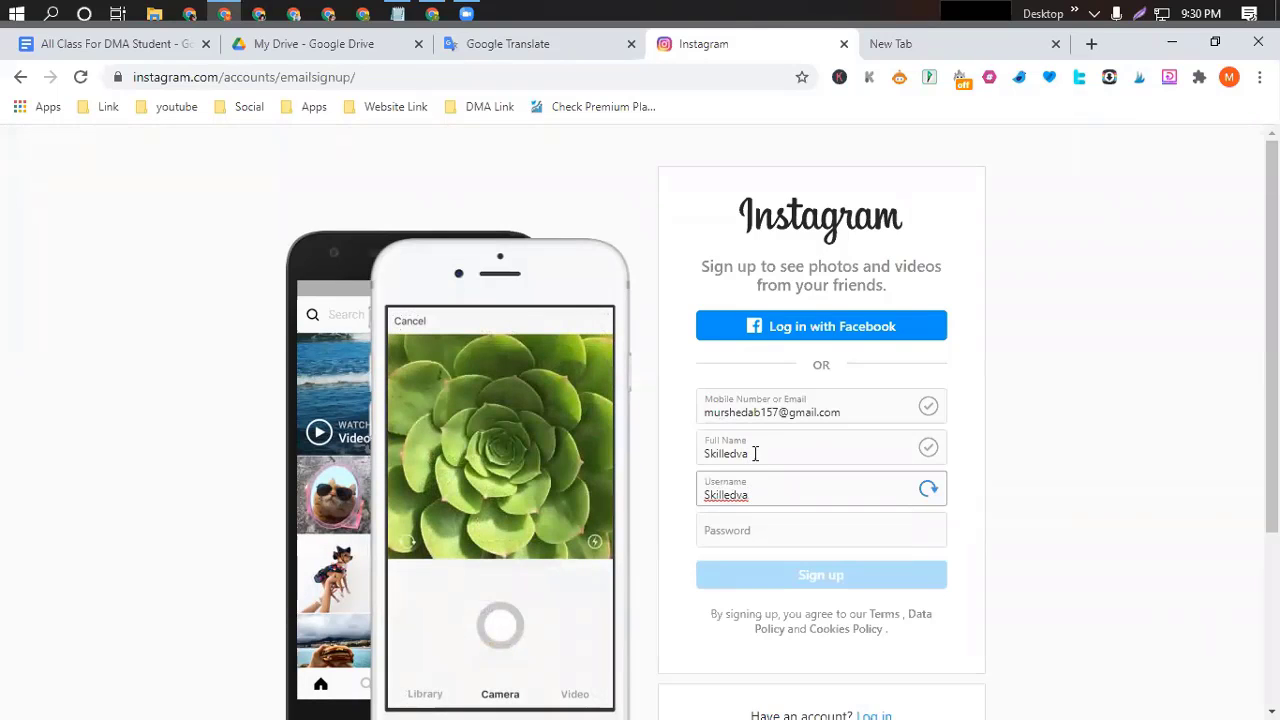
Extend the Full Name to 'Skilledva Best Digital marketer'.
{"action": "left_click_drag", "start_coordinate": [755, 453], "coordinate": [691, 451]}
{"action": "left_click", "coordinate": [754, 453]}
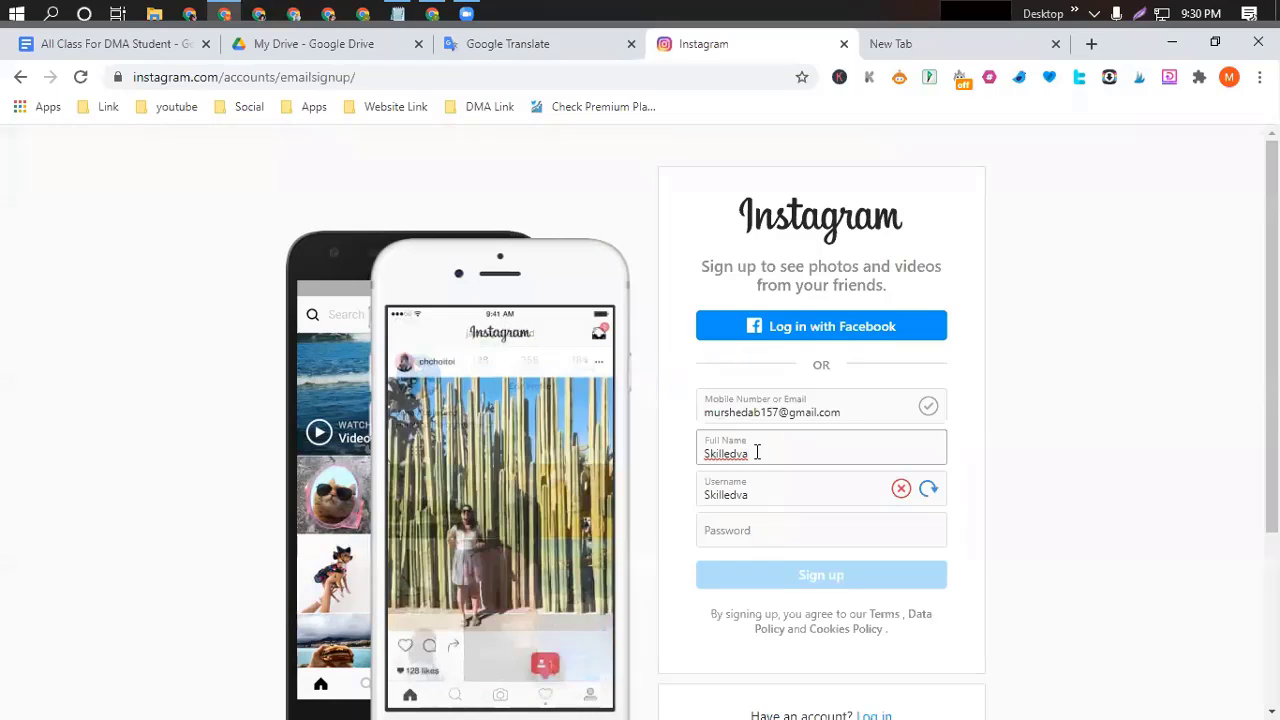
{"action": "type", "text": "bst"}
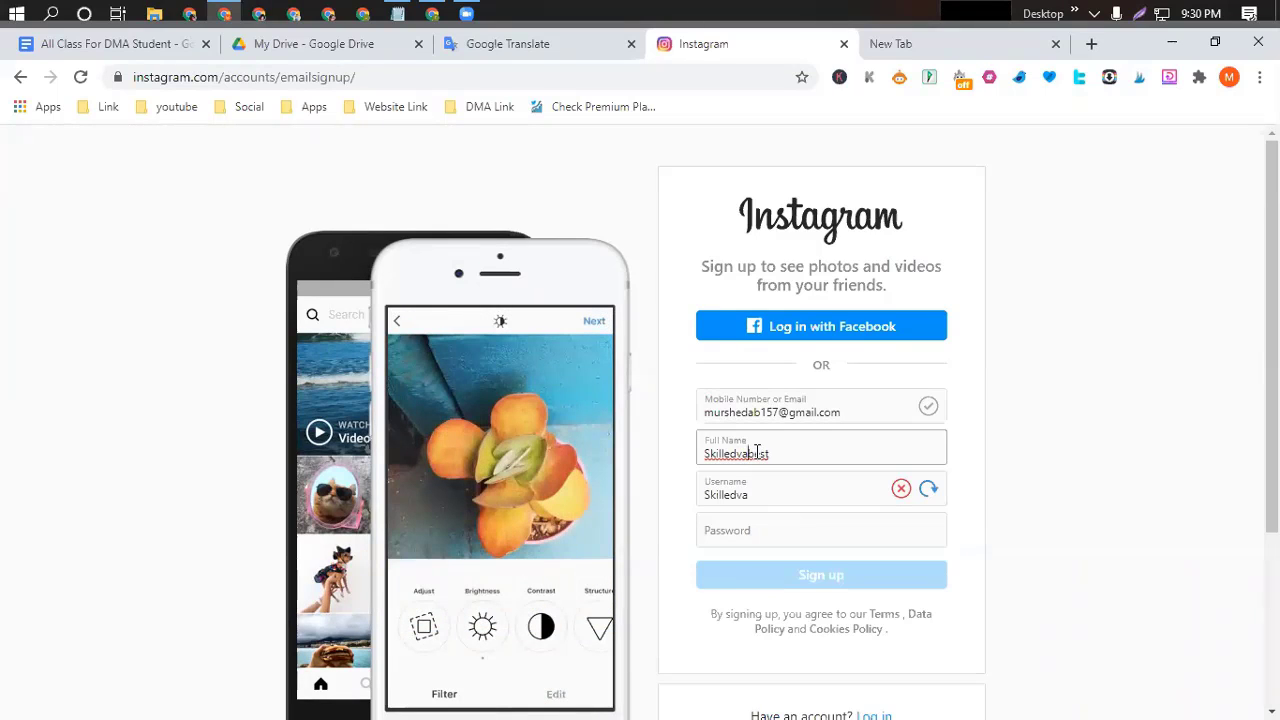
{"action": "left_click", "coordinate": [757, 452]}
{"action": "key", "text": "BackSpace"}
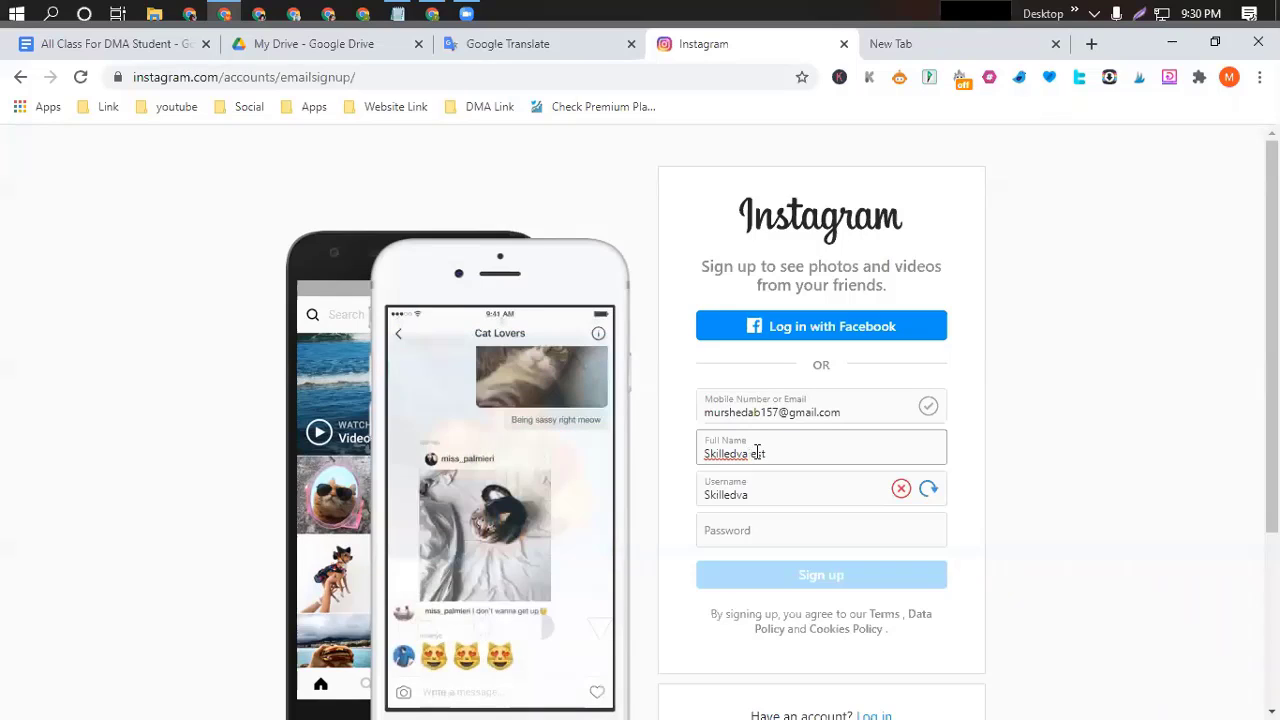
{"action": "type", "text": "Best"}
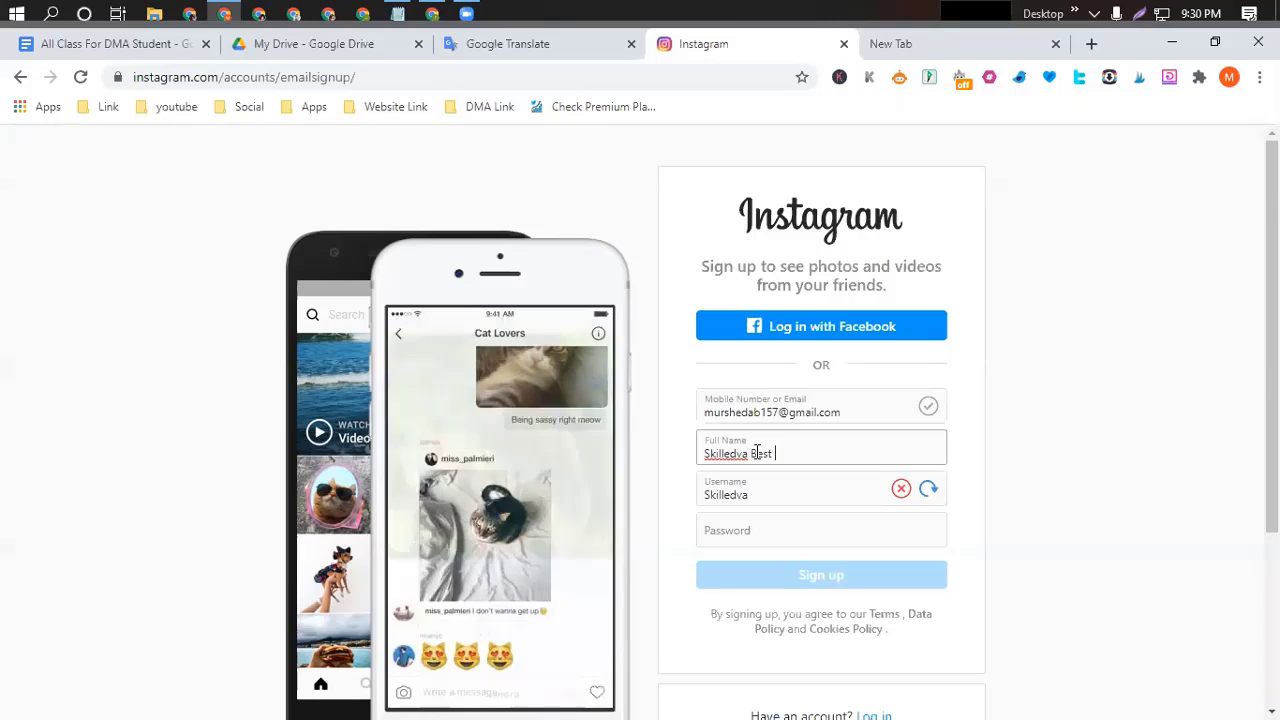
{"action": "type", "text": " Dig"}
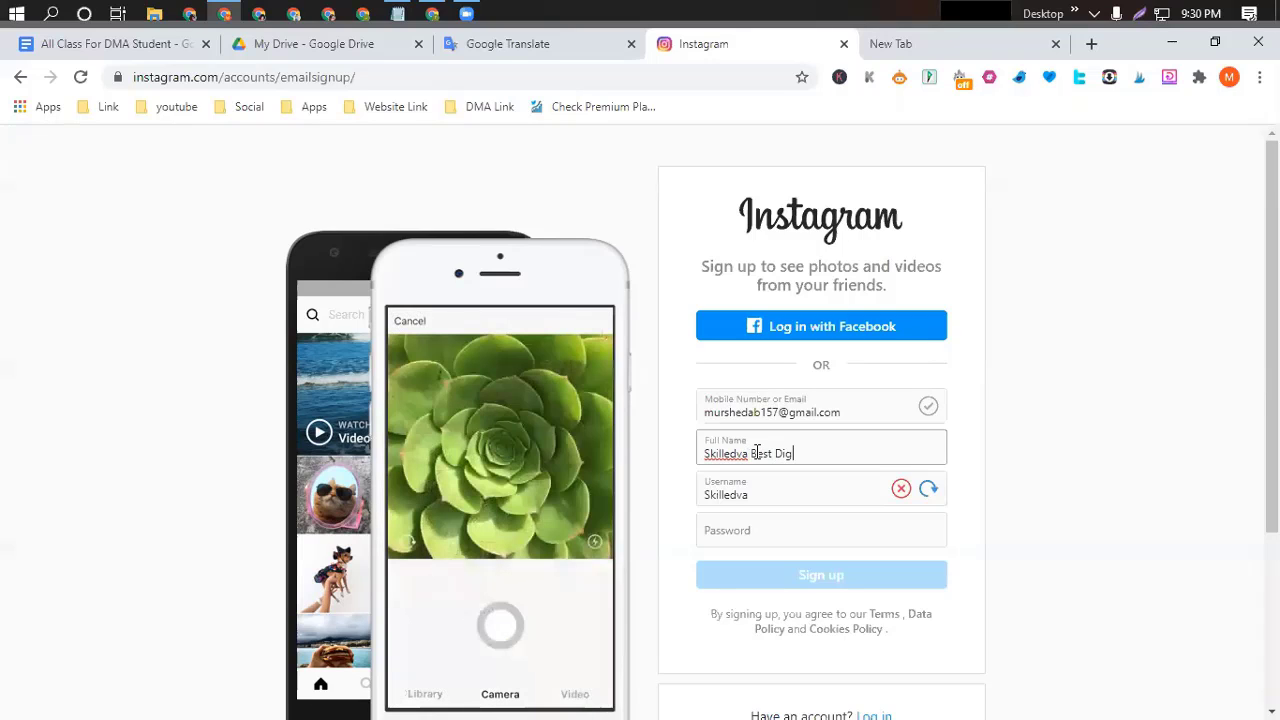
{"action": "type", "text": "ital marketer"}
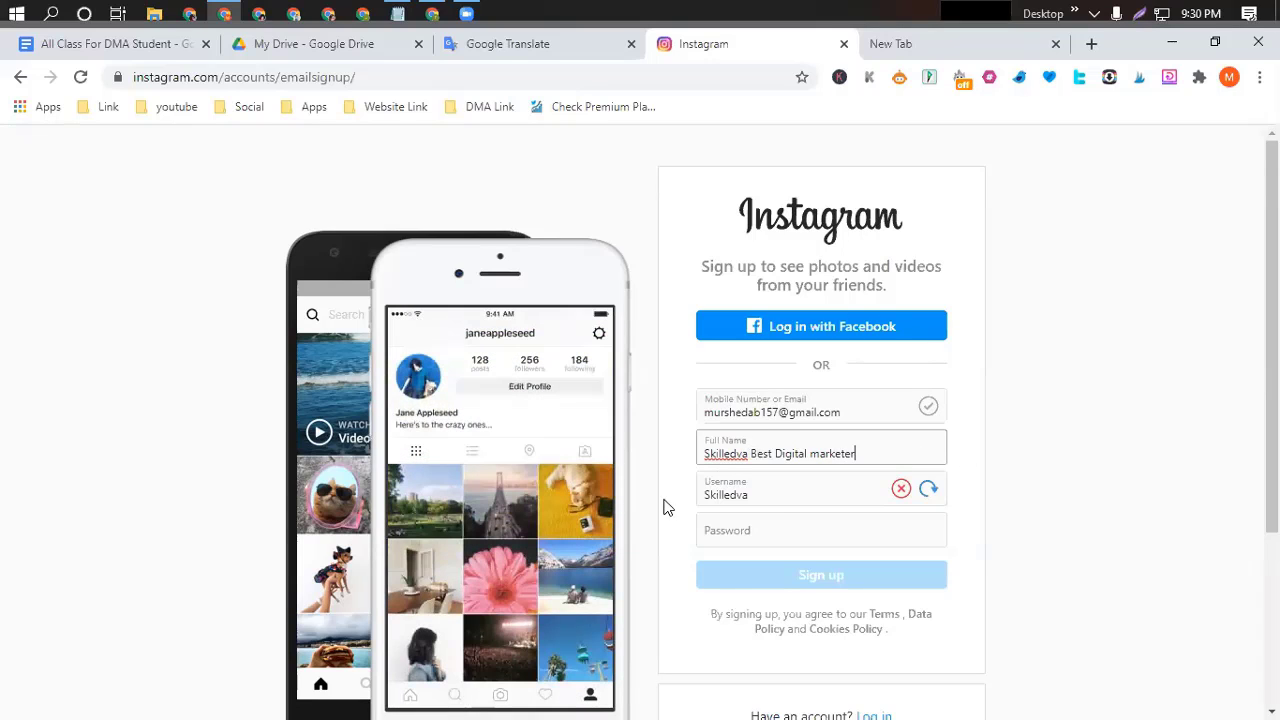
{"action": "left_click", "coordinate": [729, 530]}
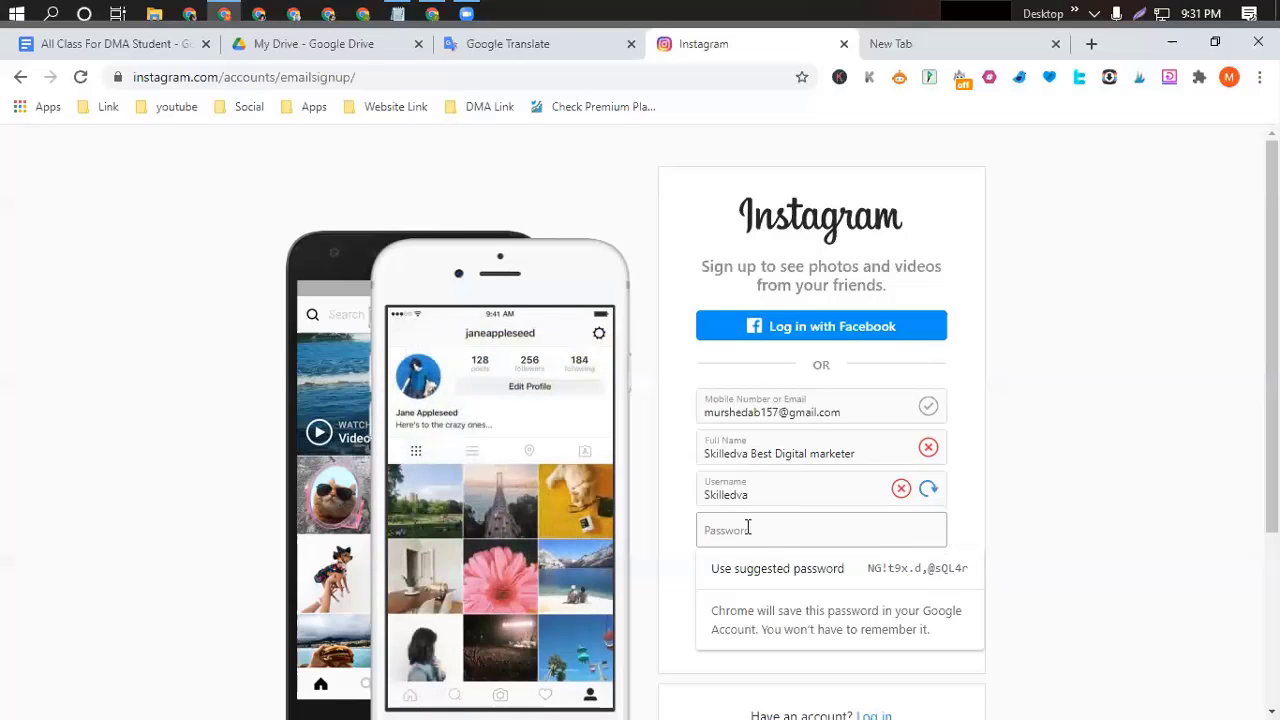
Paste the account password and add '1' so the username becomes 'Skilledva1'.
{"action": "key", "text": "ctrl+v"}
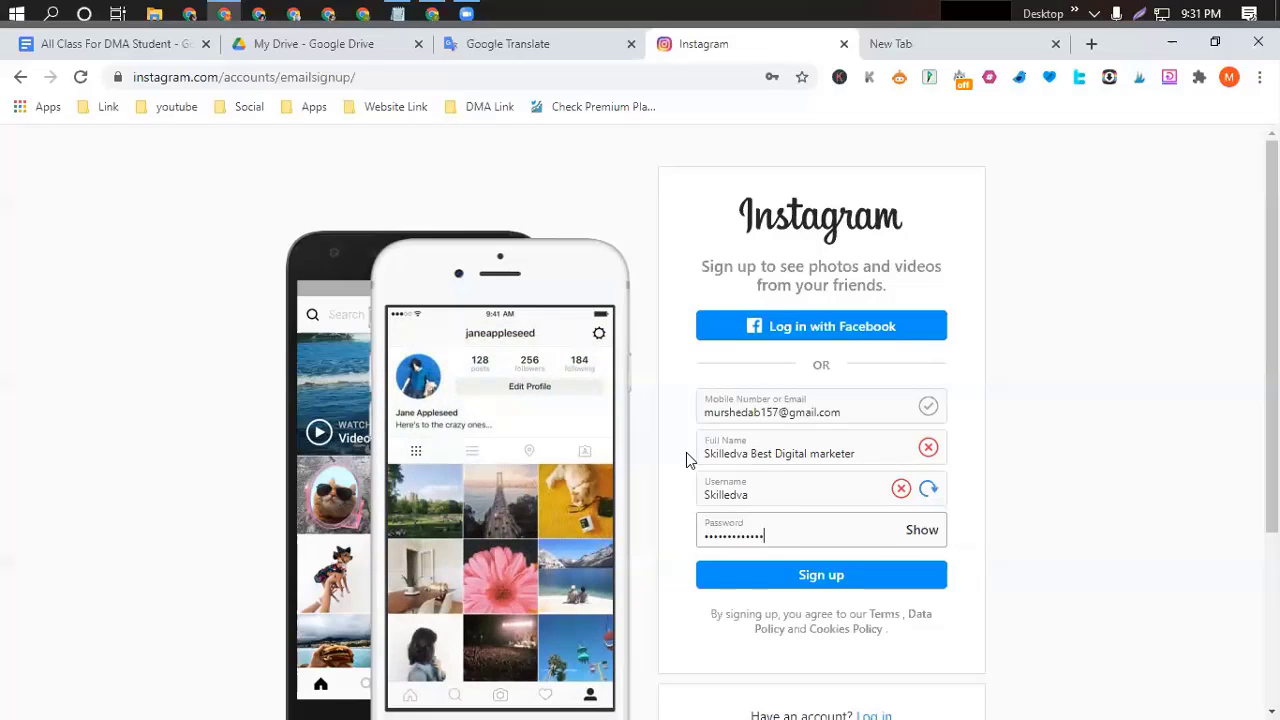
{"action": "left_click", "coordinate": [862, 453]}
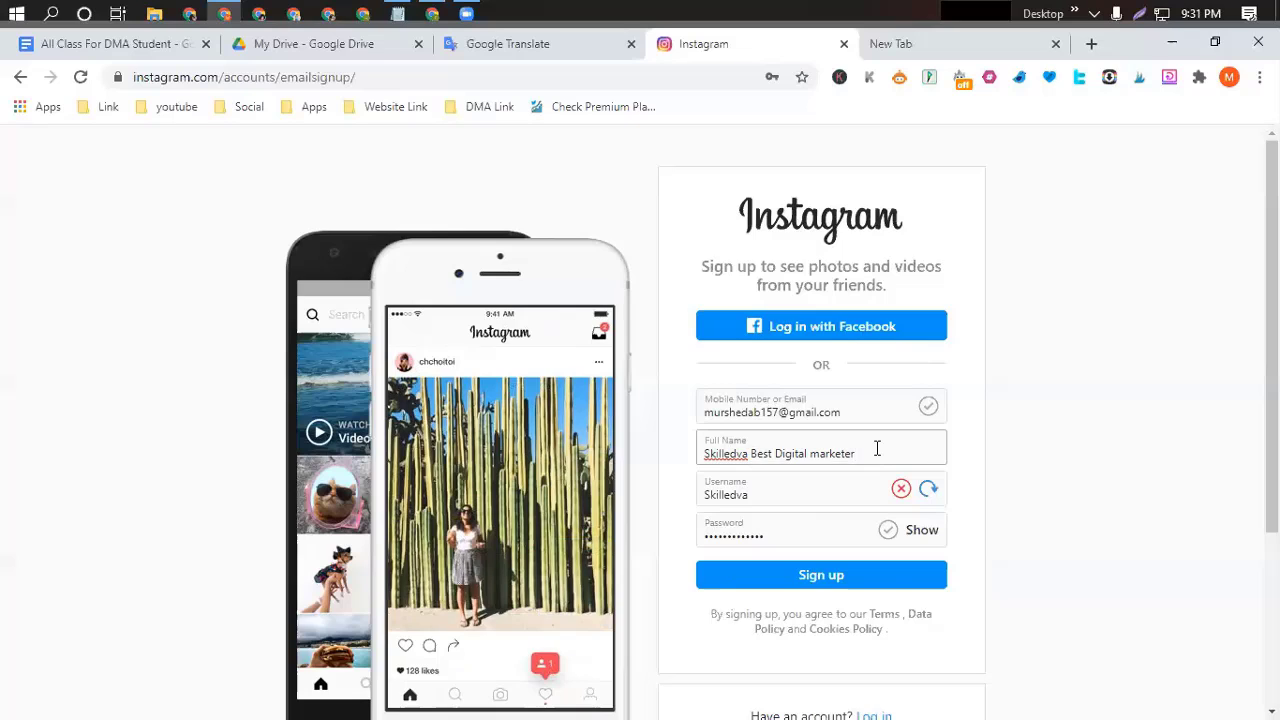
{"action": "type", "text": "1"}
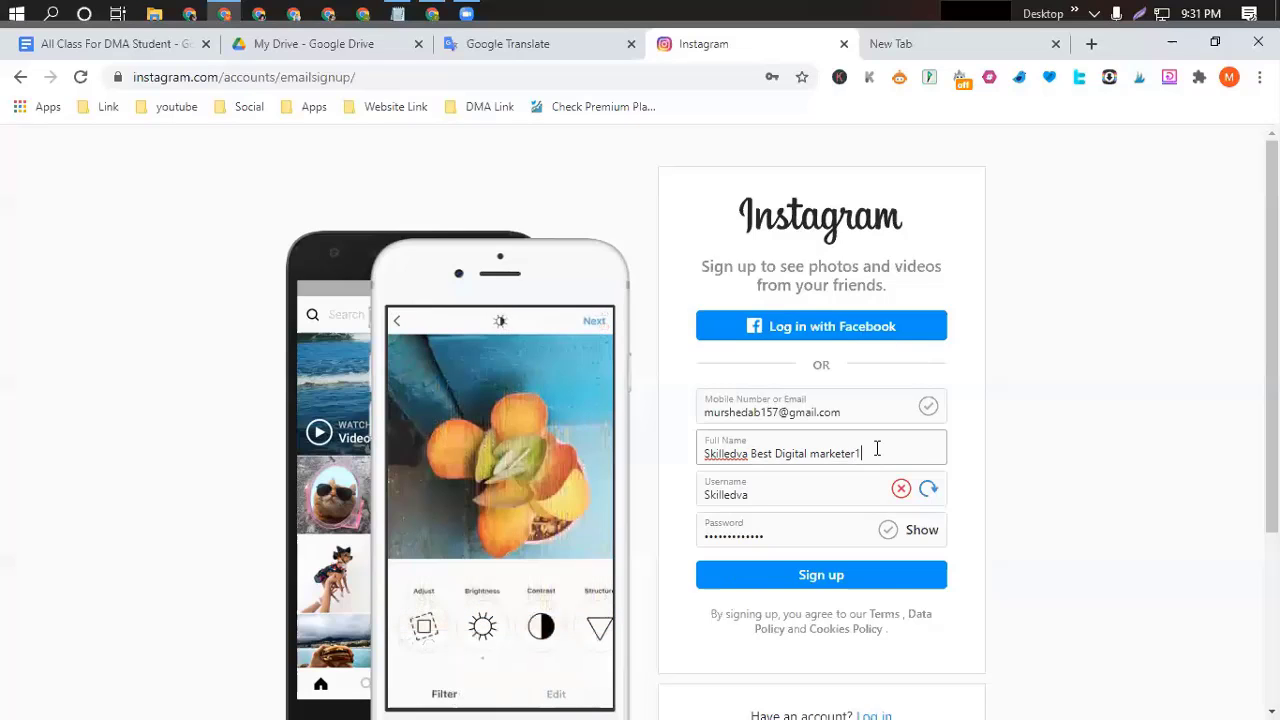
{"action": "left_click", "coordinate": [768, 491]}
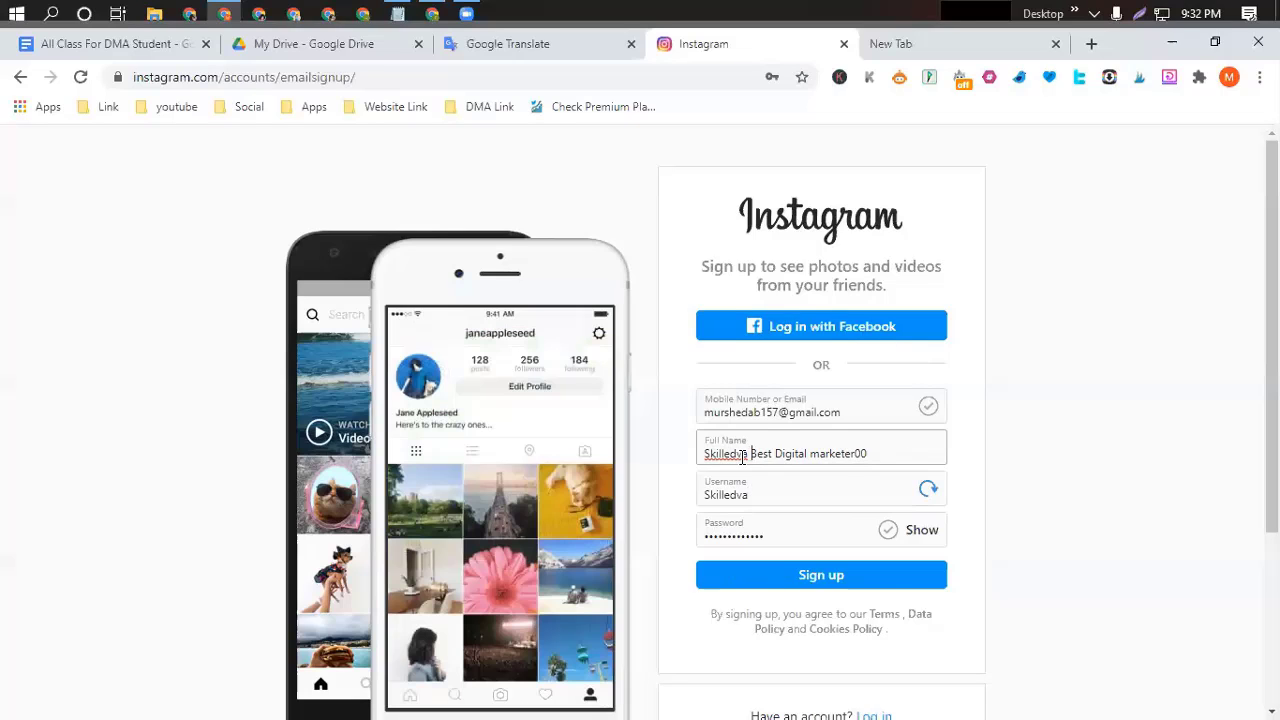
Remove 'Skilledva' and the trailing digits so the Full Name reads 'Best Digital marketer'.
{"action": "left_click_drag", "start_coordinate": [750, 455], "coordinate": [684, 461]}
{"action": "key", "text": "BackSpace"}
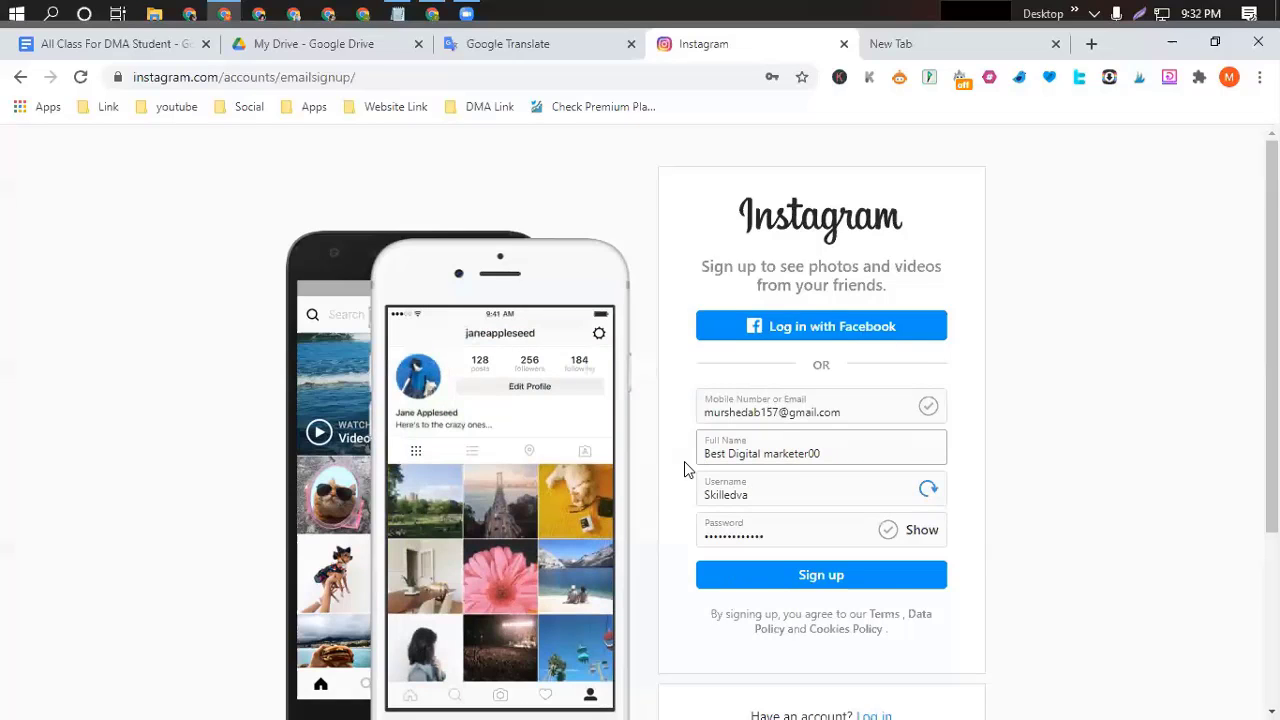
{"action": "key", "text": "Right"}
{"action": "key", "text": "Right"}
{"action": "key", "text": "Right"}
{"action": "key", "text": "Right"}
{"action": "key", "text": "Right"}
{"action": "key", "text": "Right"}
{"action": "key", "text": "Right"}
{"action": "key", "text": "Right"}
{"action": "key", "text": "Right"}
{"action": "key", "text": "Right"}
{"action": "key", "text": "Right"}
{"action": "key", "text": "Right"}
{"action": "key", "text": "Right"}
{"action": "key", "text": "Right"}
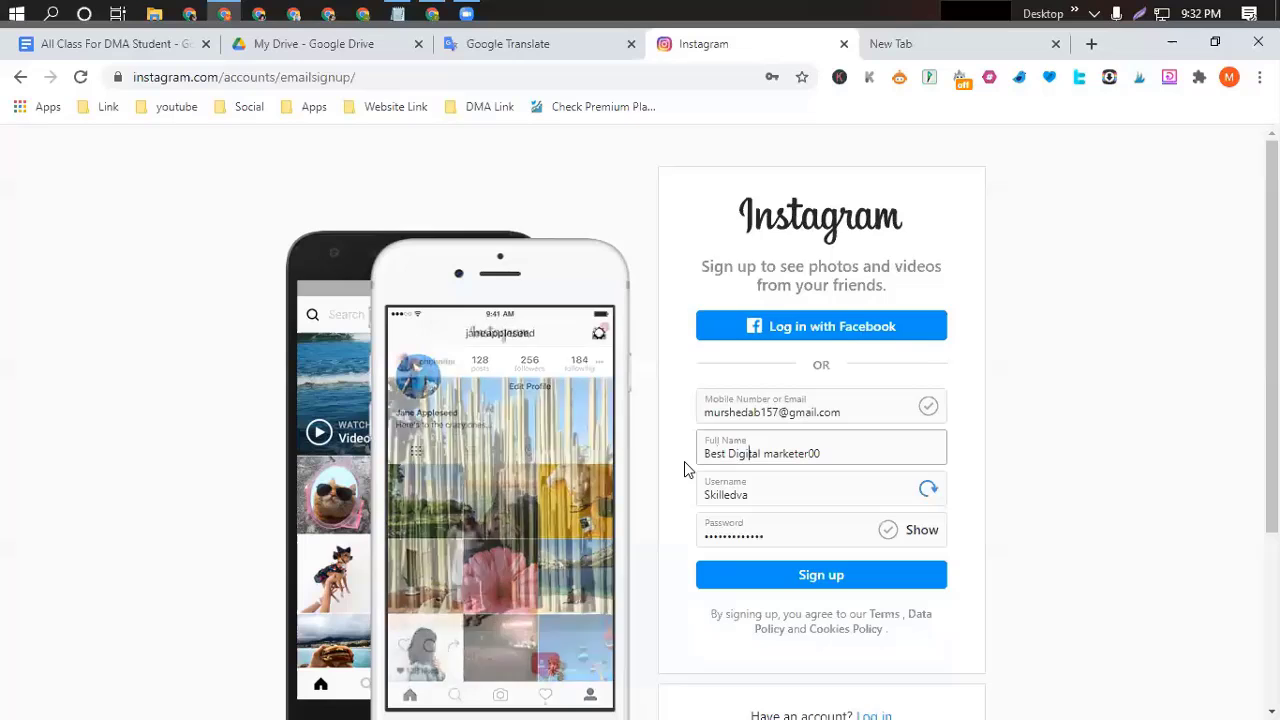
{"action": "key", "text": "Right"}
{"action": "key", "text": "Right"}
{"action": "key", "text": "Right"}
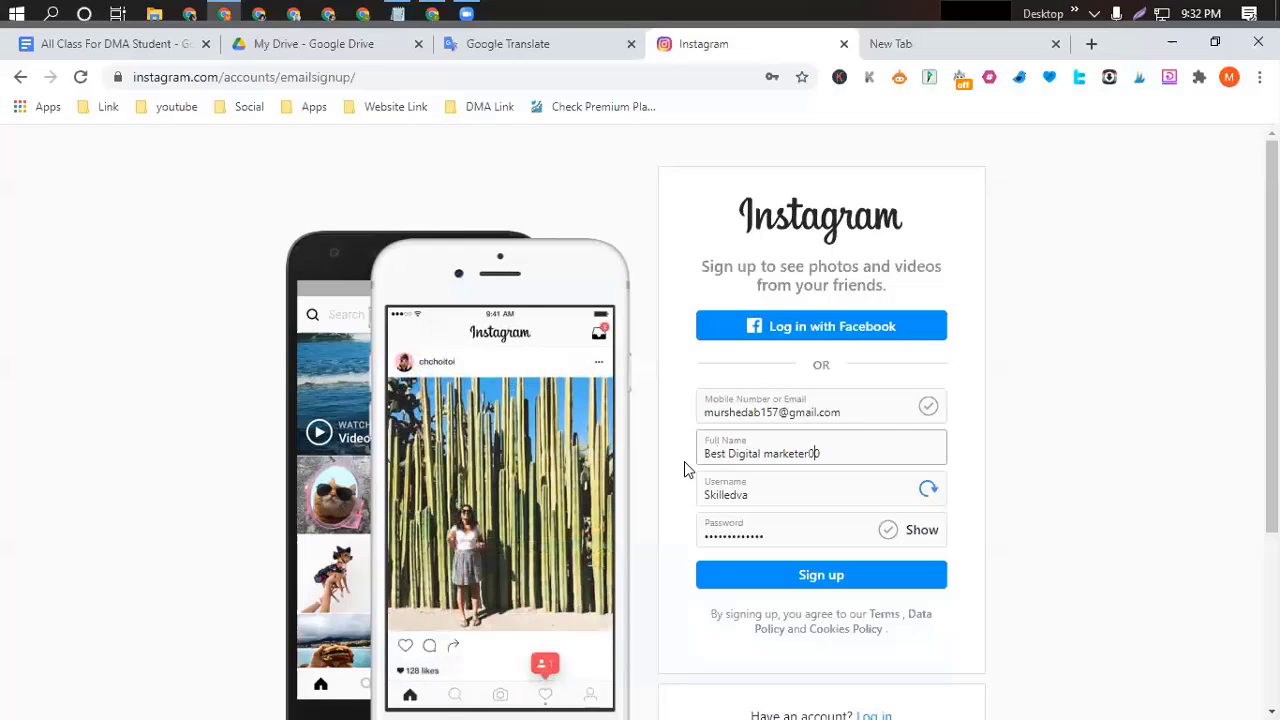
{"action": "key", "text": "BackSpace"}
{"action": "key", "text": "BackSpace"}
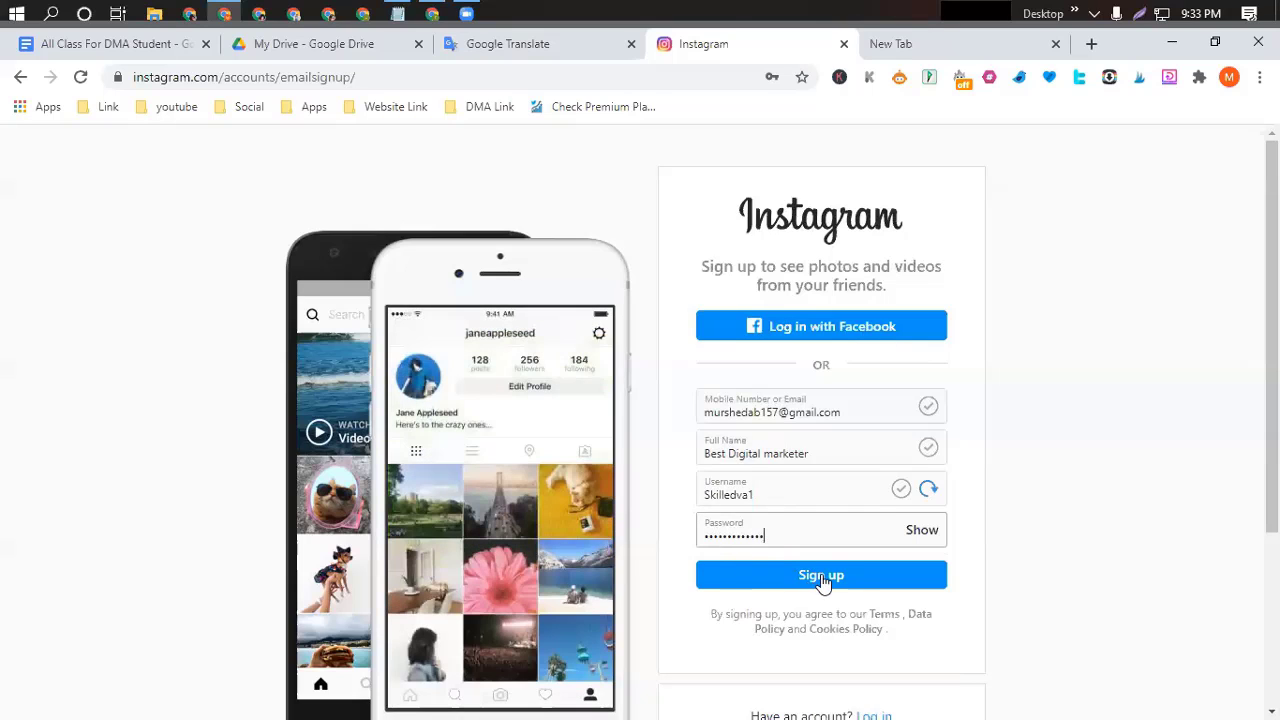
Submit the sign-up form, save the password, and enter the birthday January 1, 1997.
{"action": "left_click", "coordinate": [821, 576]}
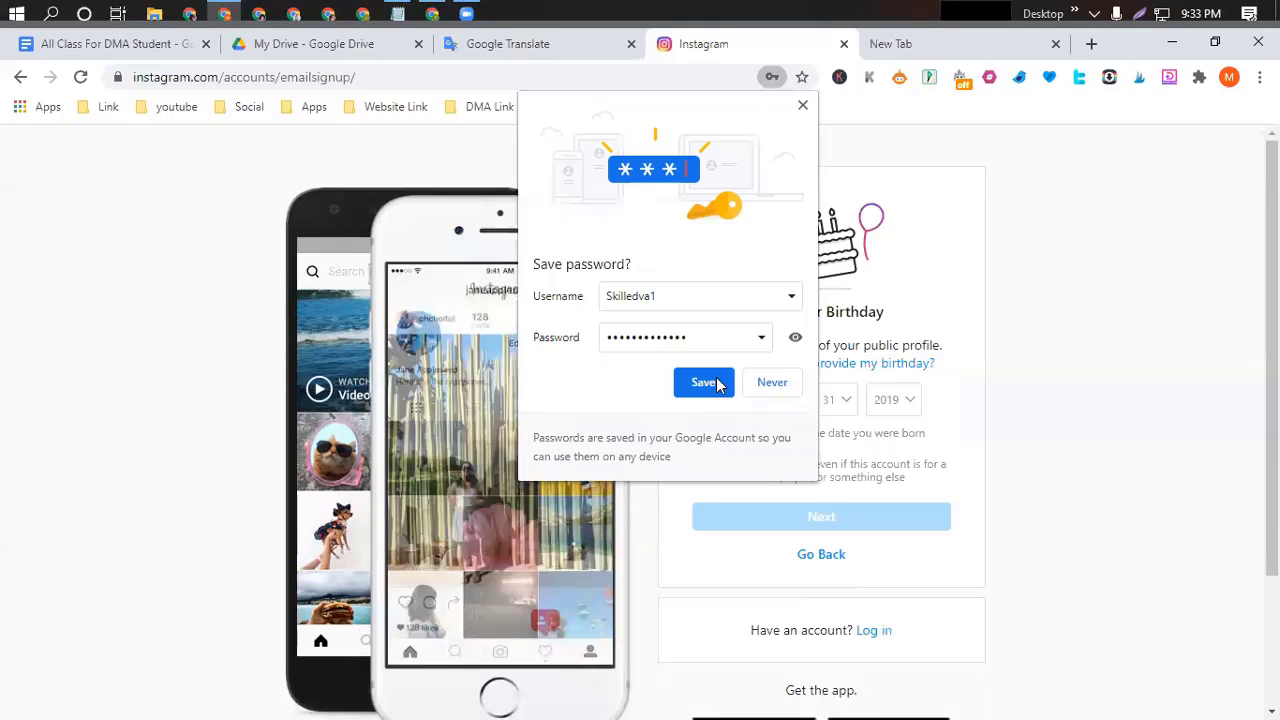
{"action": "left_click", "coordinate": [723, 383]}
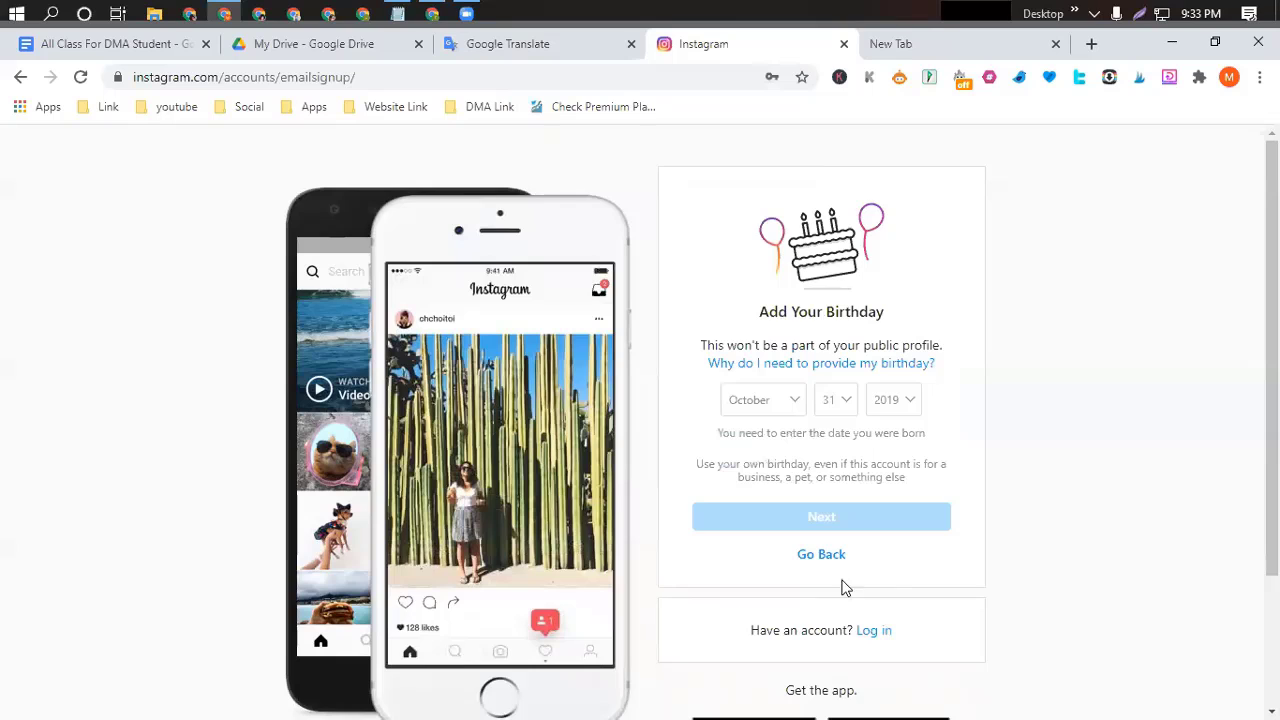
{"action": "left_click", "coordinate": [795, 402]}
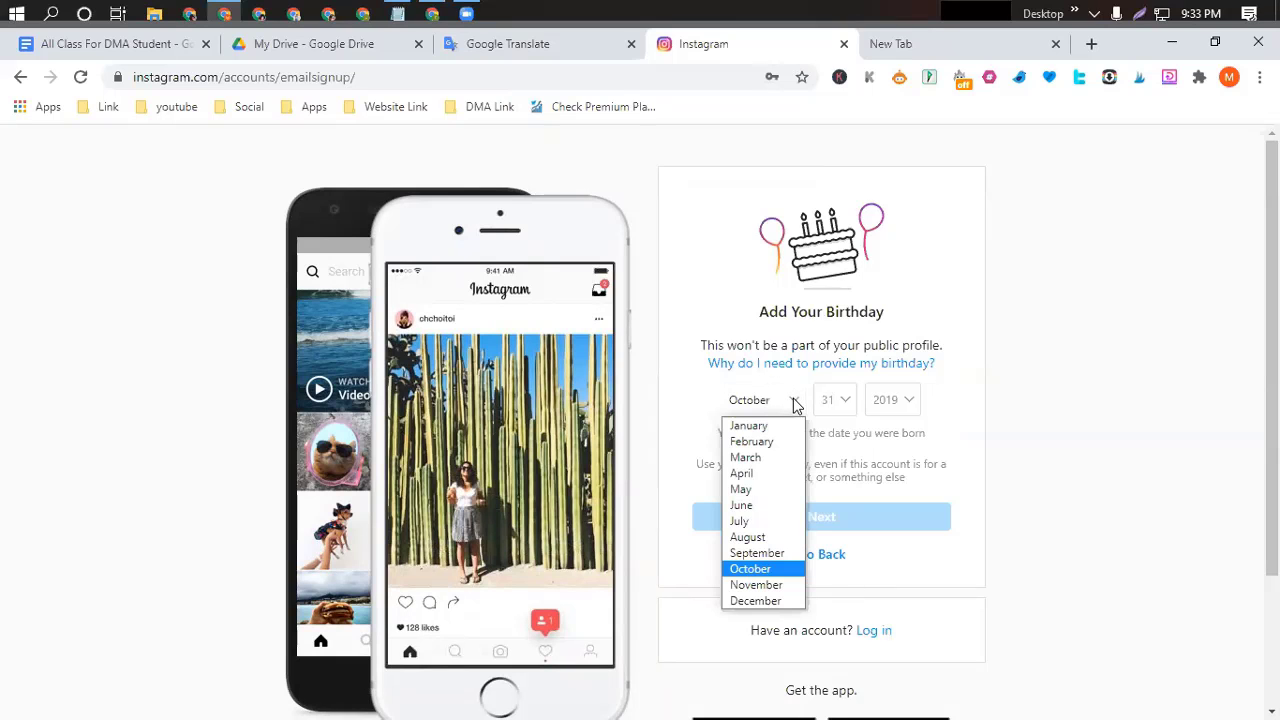
{"action": "left_click", "coordinate": [748, 425]}
{"action": "left_click", "coordinate": [840, 402]}
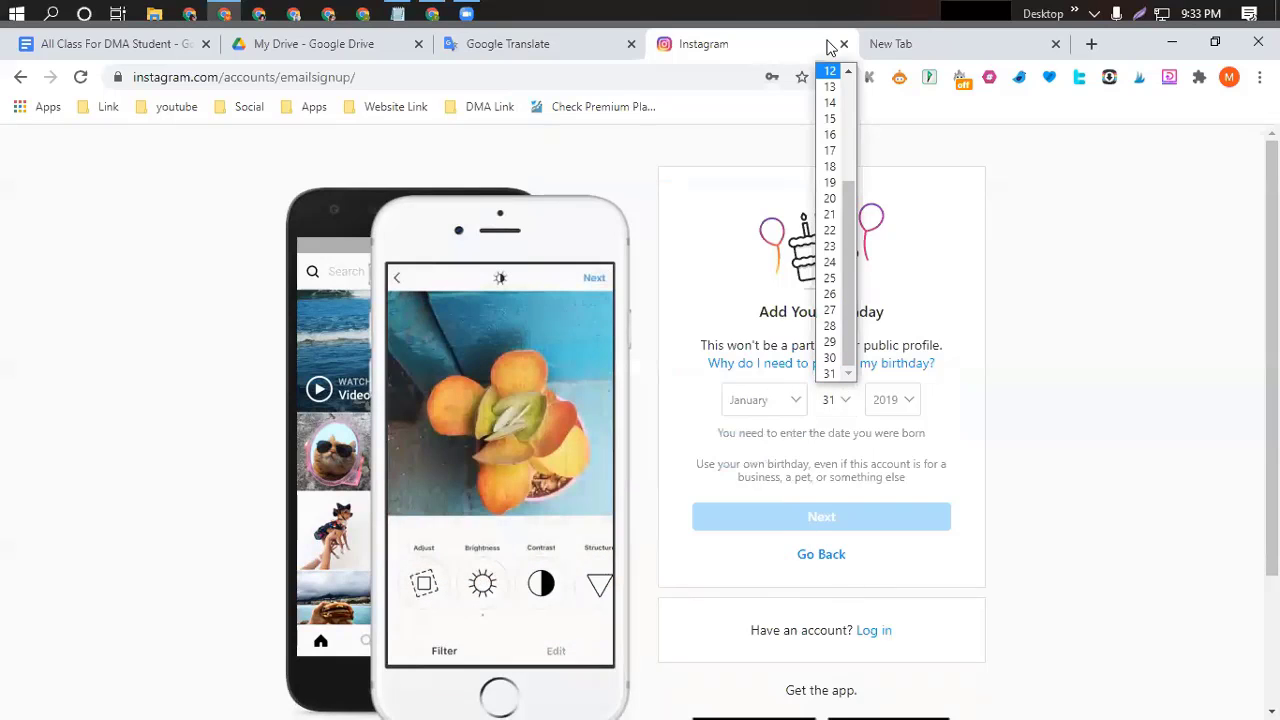
{"action": "scroll", "coordinate": [830, 100], "scroll_direction": "up", "scroll_amount": 3}
{"action": "left_click", "coordinate": [829, 71]}
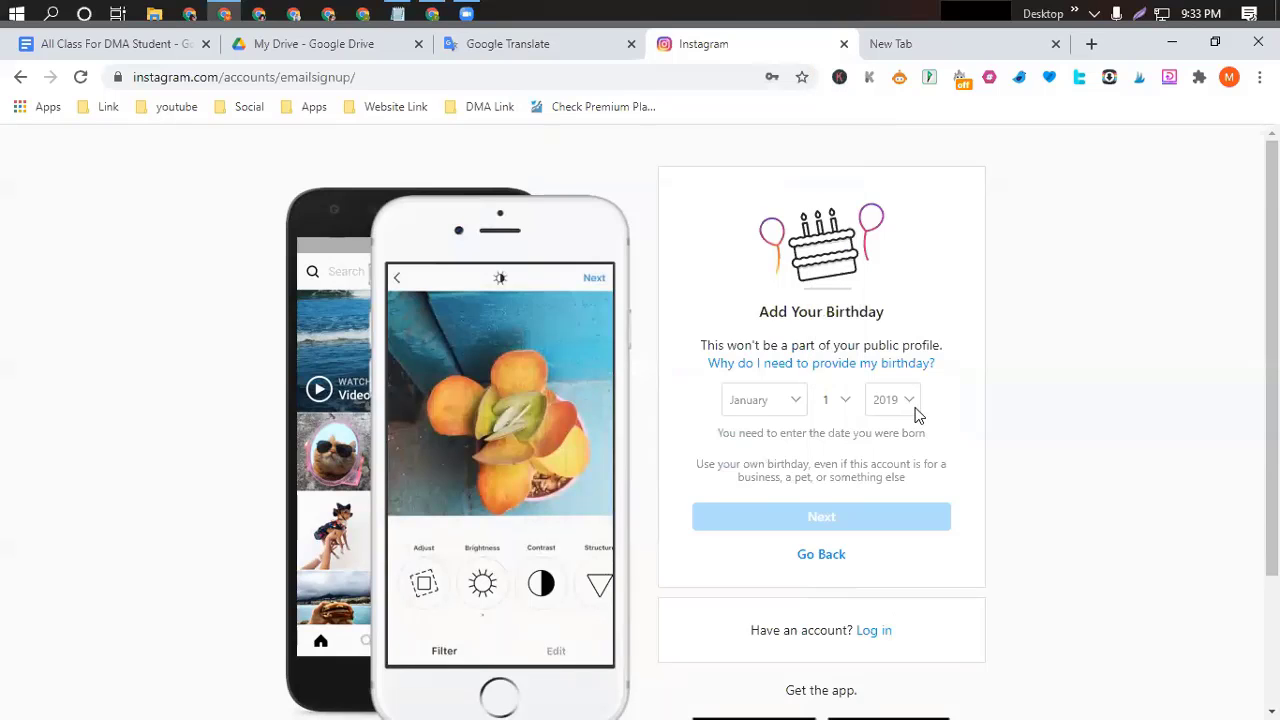
{"action": "left_click", "coordinate": [914, 403]}
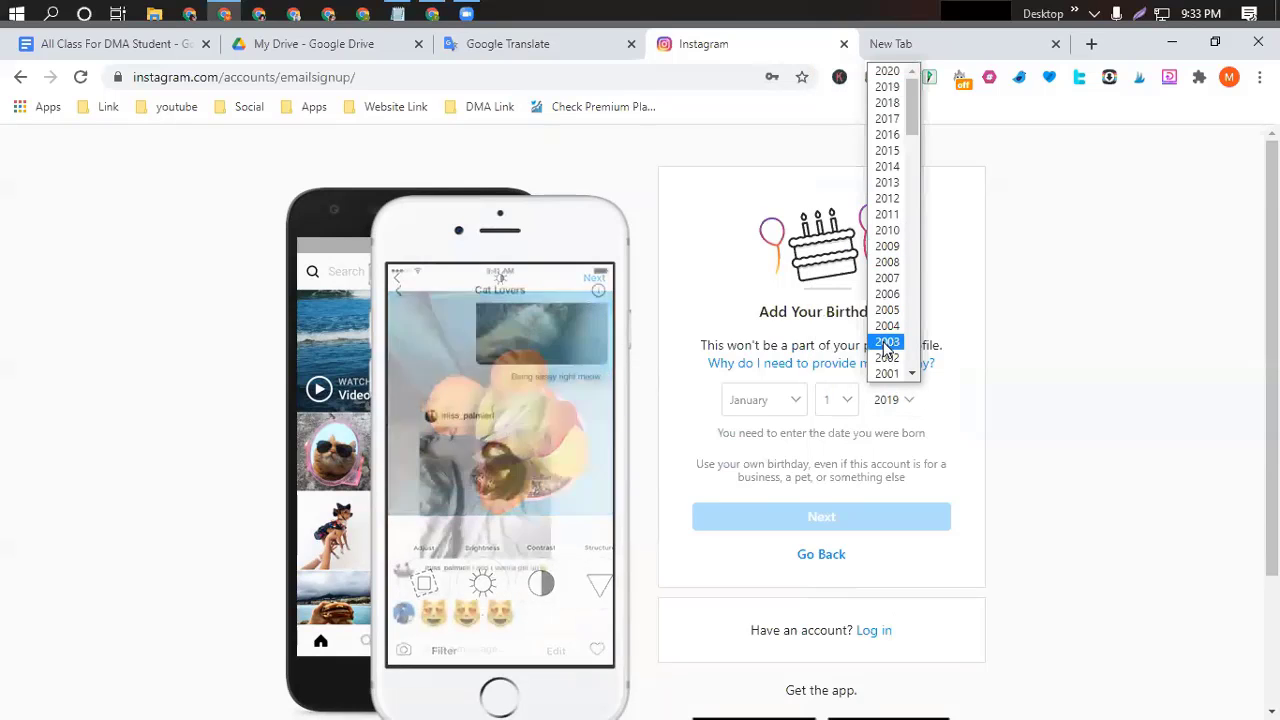
{"action": "scroll", "coordinate": [886, 348], "scroll_direction": "down", "scroll_amount": 2}
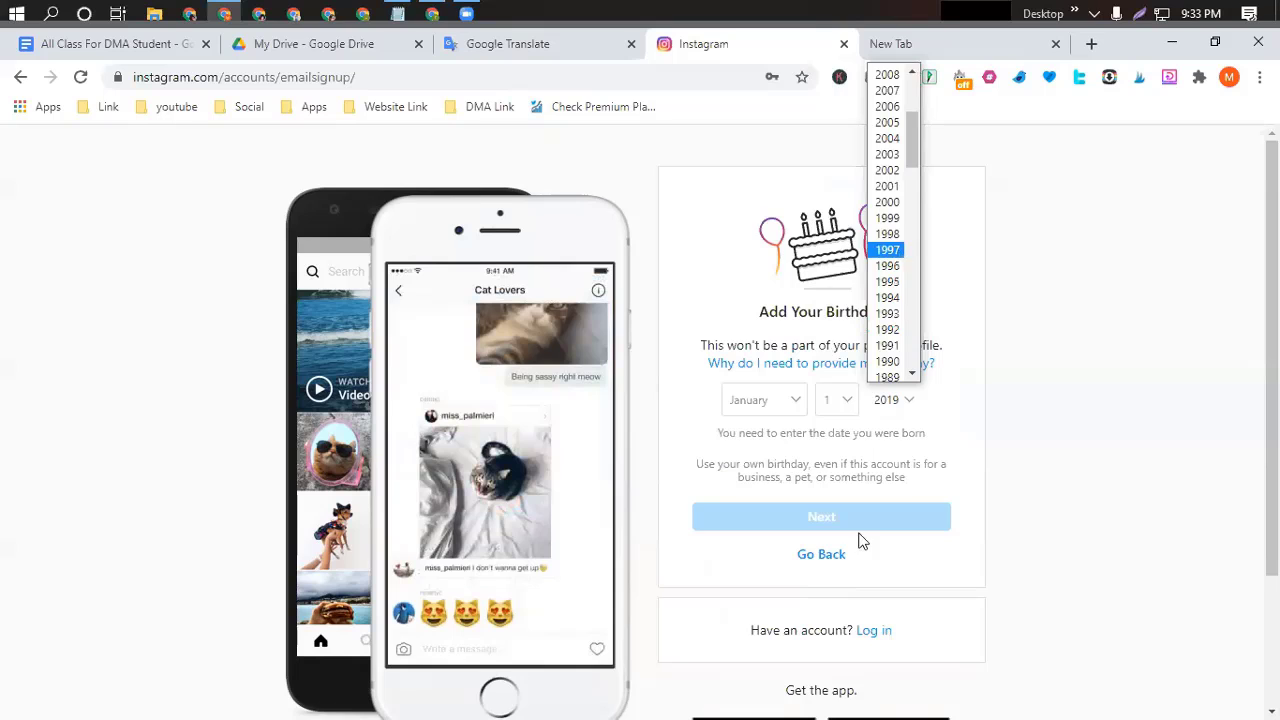
{"action": "key", "text": "Return"}
{"action": "left_click", "coordinate": [822, 499]}
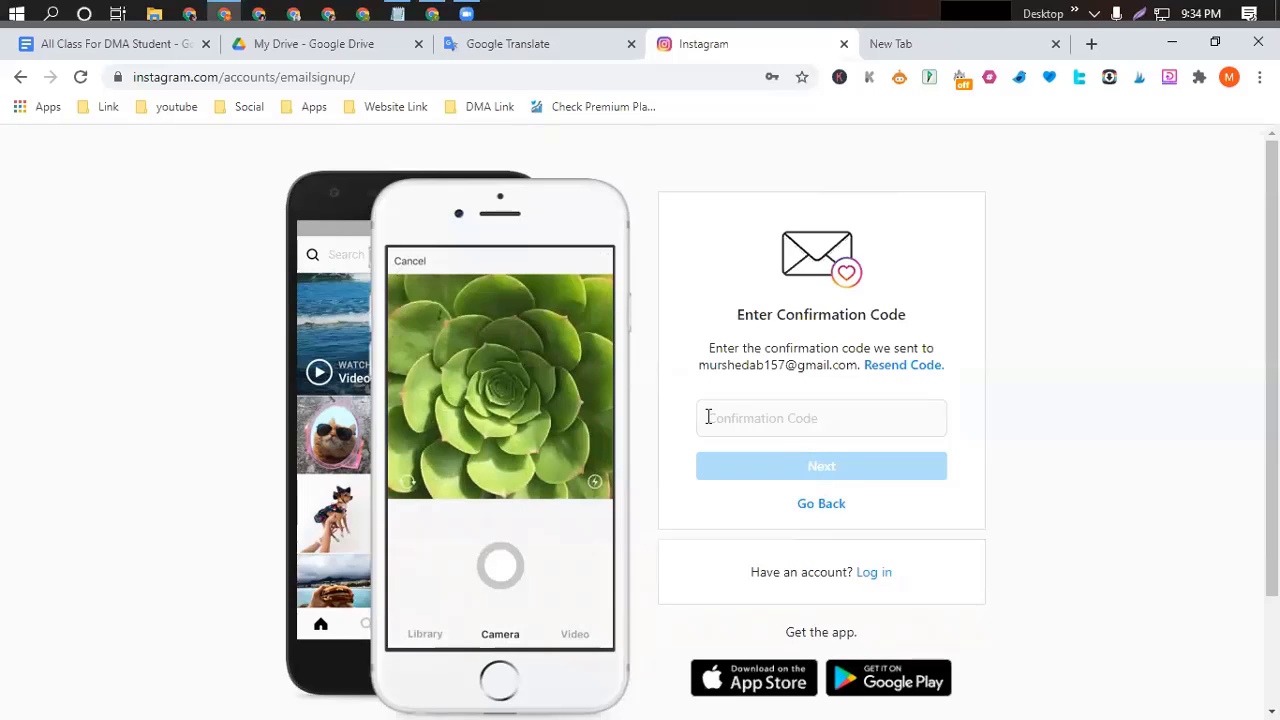
Open Gmail from the Google apps page in the new tab and check the top inbox email.
{"action": "left_click", "coordinate": [929, 46]}
{"action": "left_click", "coordinate": [50, 106]}
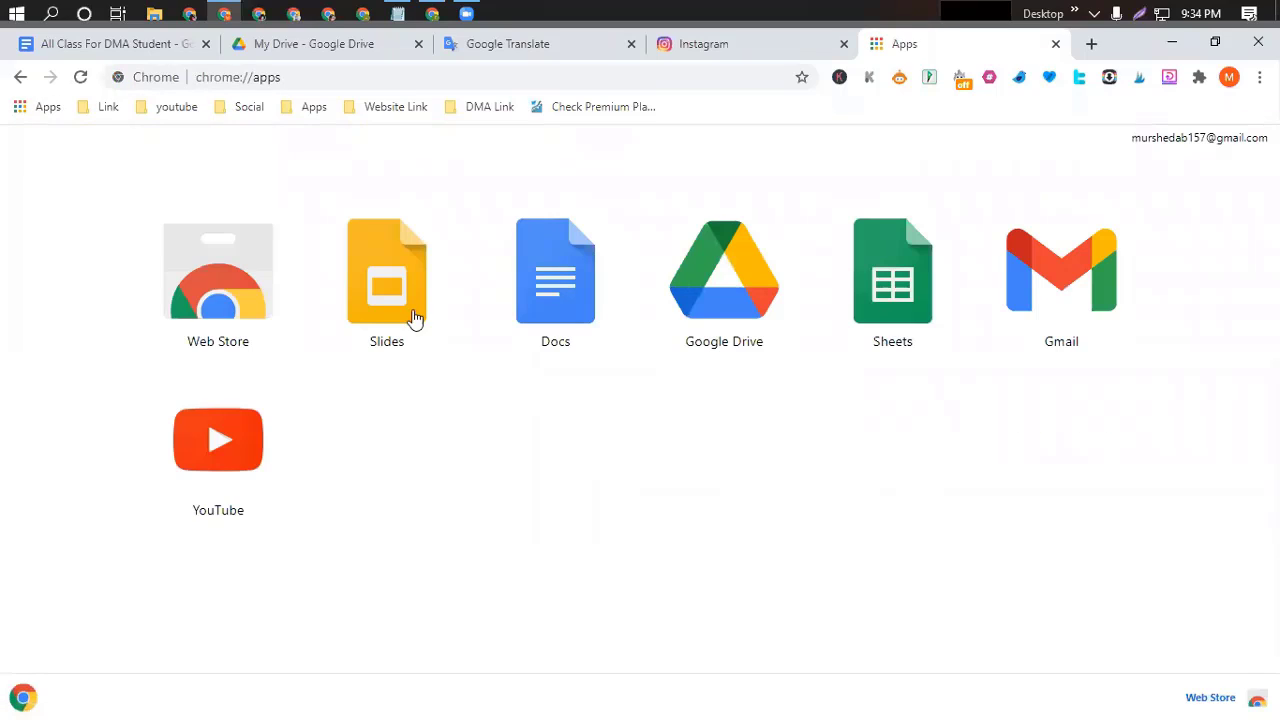
{"action": "left_click", "coordinate": [1033, 280]}
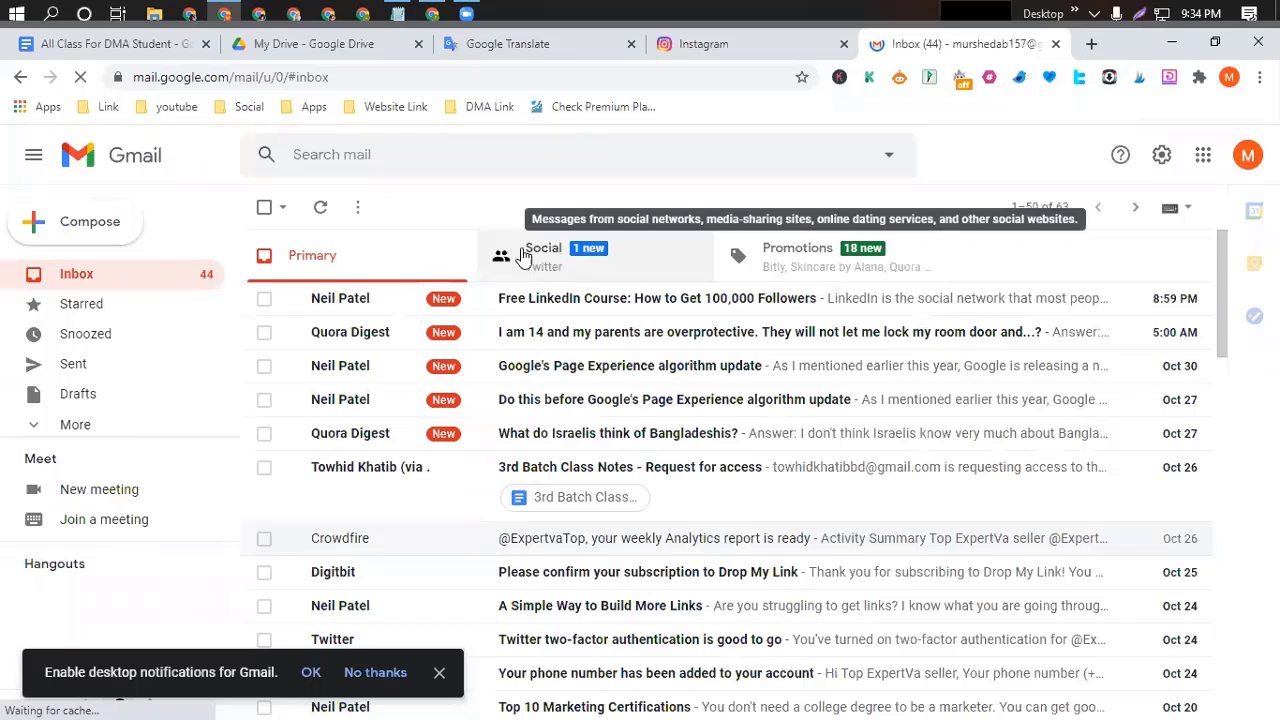
{"action": "left_click", "coordinate": [437, 310]}
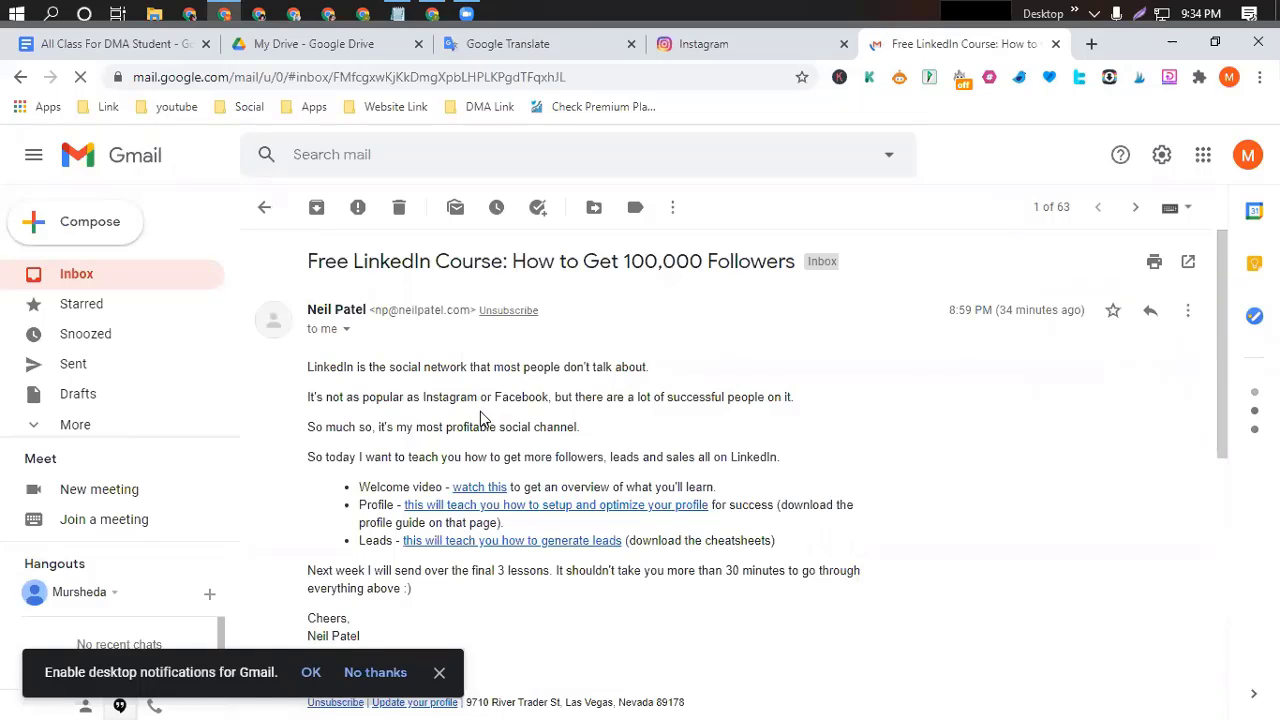
{"action": "key", "text": "alt+Left"}
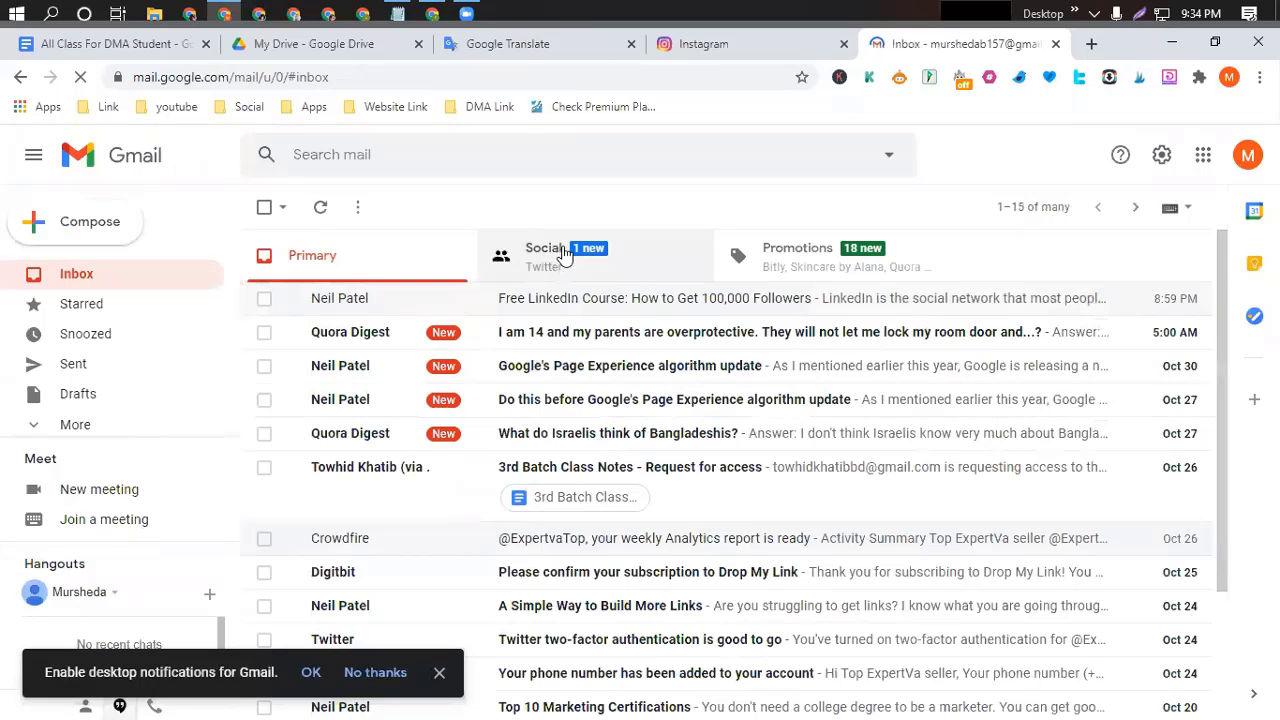
Find Instagram's confirmation email under Social, select its code, and return to Instagram.
{"action": "left_click", "coordinate": [565, 255]}
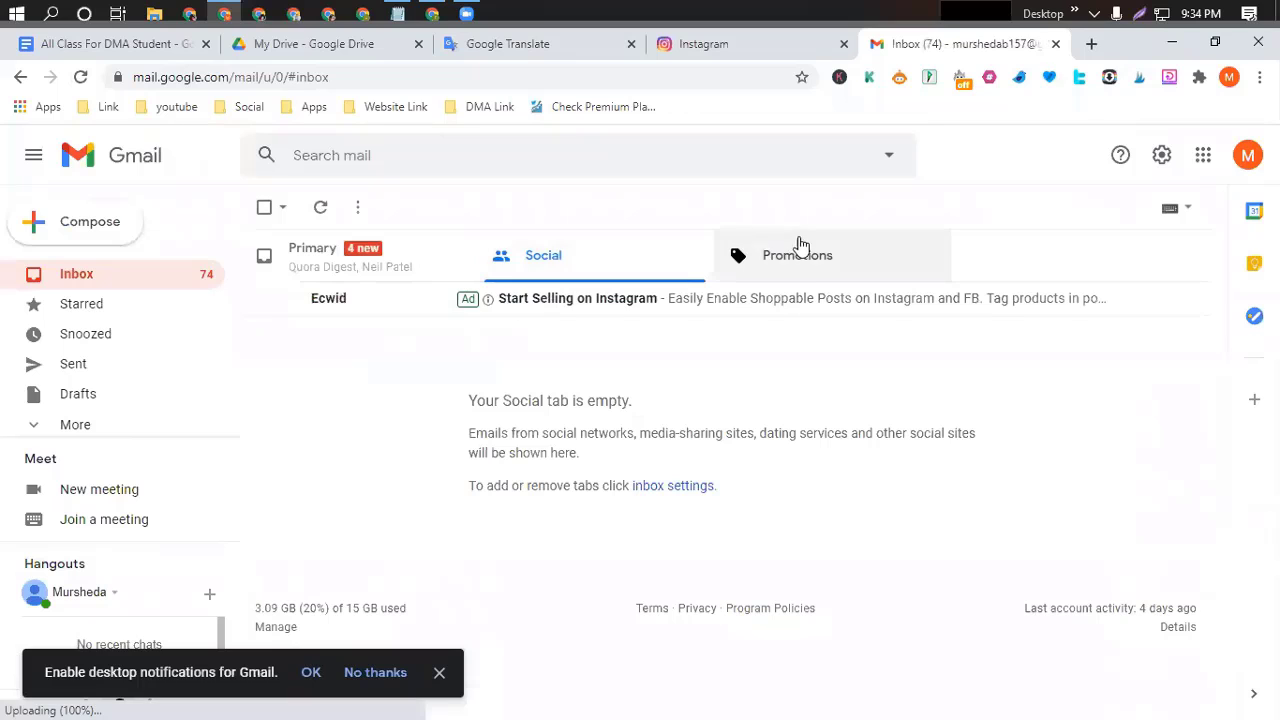
{"action": "left_click", "coordinate": [813, 257]}
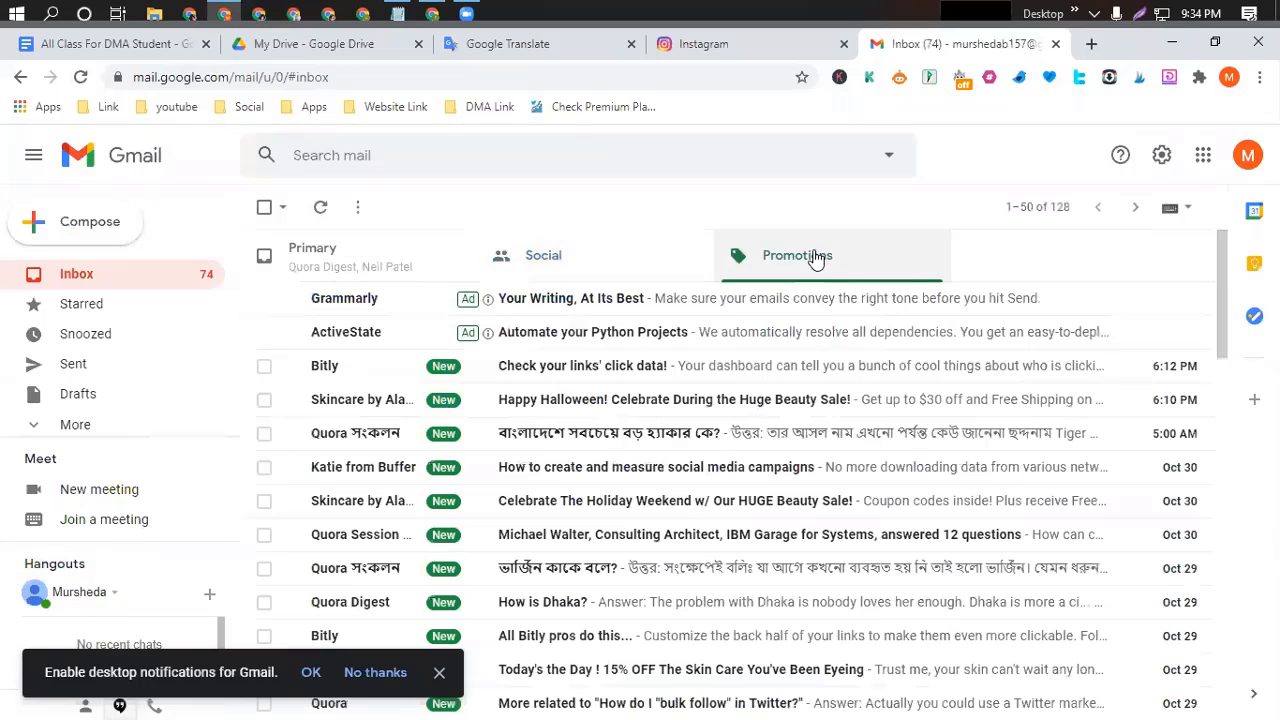
{"action": "left_click", "coordinate": [584, 262]}
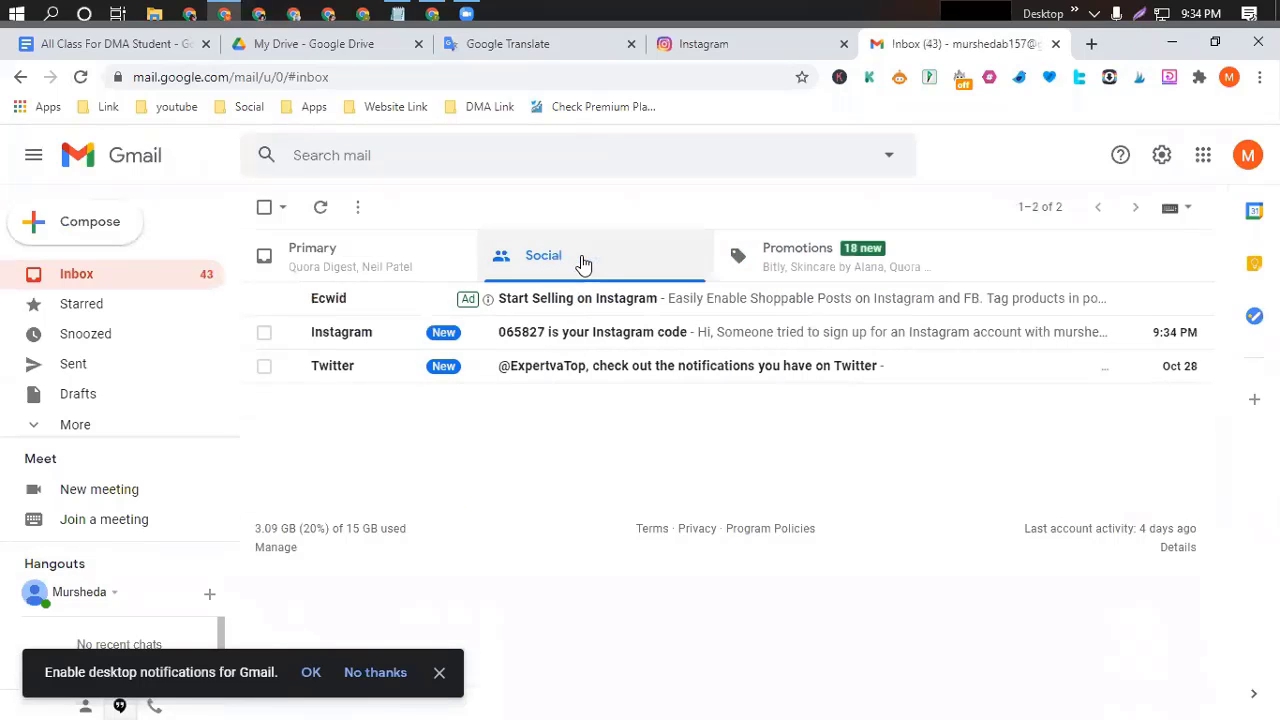
{"action": "left_click", "coordinate": [588, 338]}
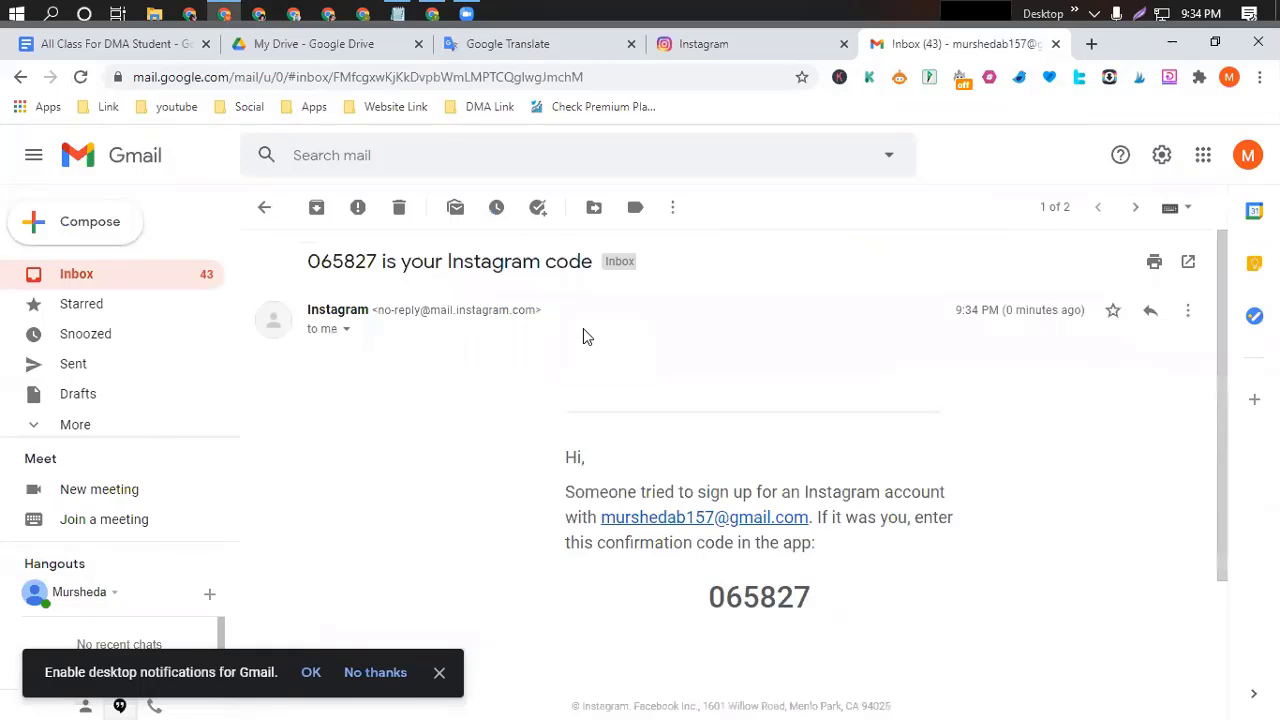
{"action": "left_click_drag", "start_coordinate": [815, 600], "coordinate": [706, 597]}
{"action": "left_click", "coordinate": [706, 597]}
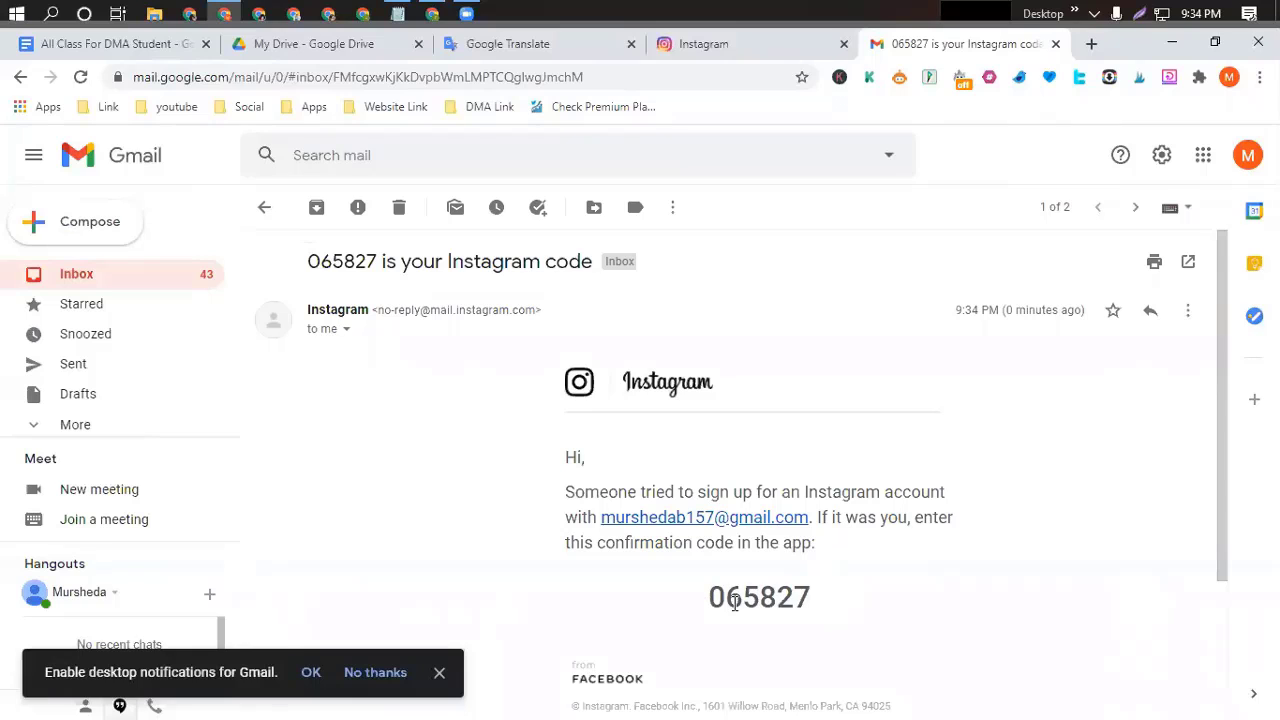
{"action": "double_click", "coordinate": [734, 602]}
{"action": "key", "text": "ctrl+c"}
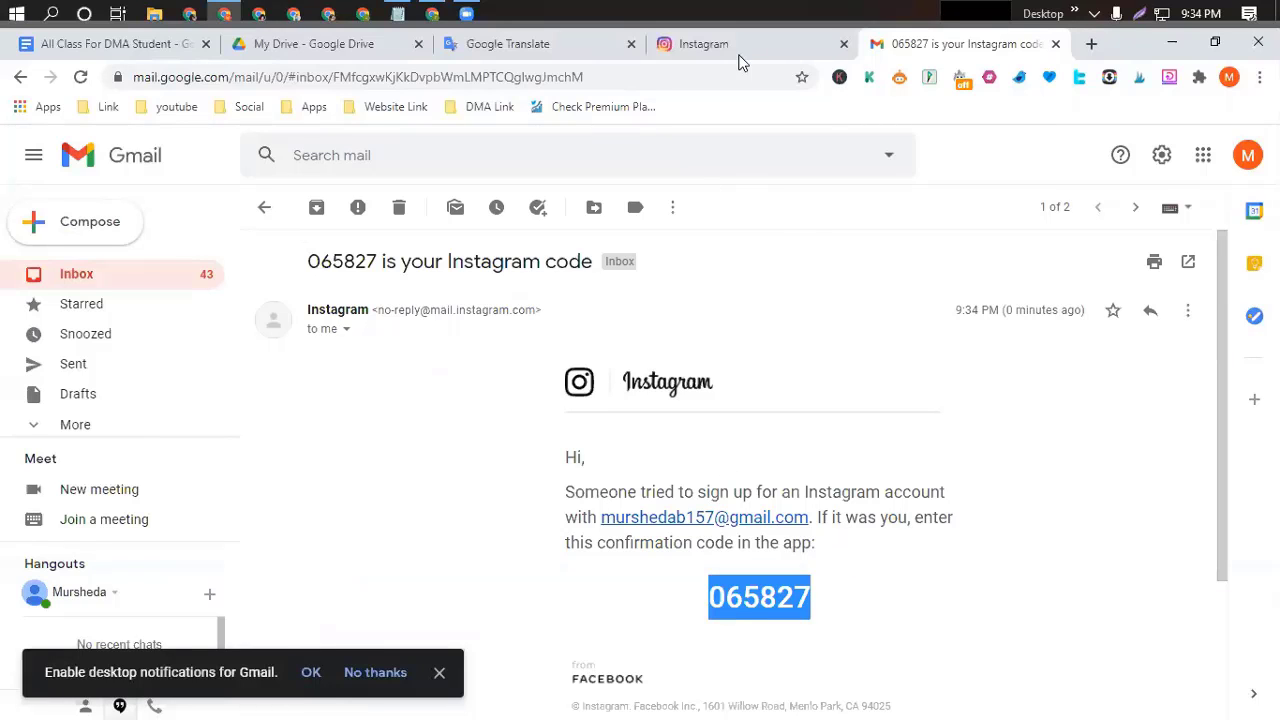
{"action": "left_click", "coordinate": [748, 47]}
Paste the emailed code into the Confirmation Code field and submit it.
{"action": "left_click", "coordinate": [770, 421]}
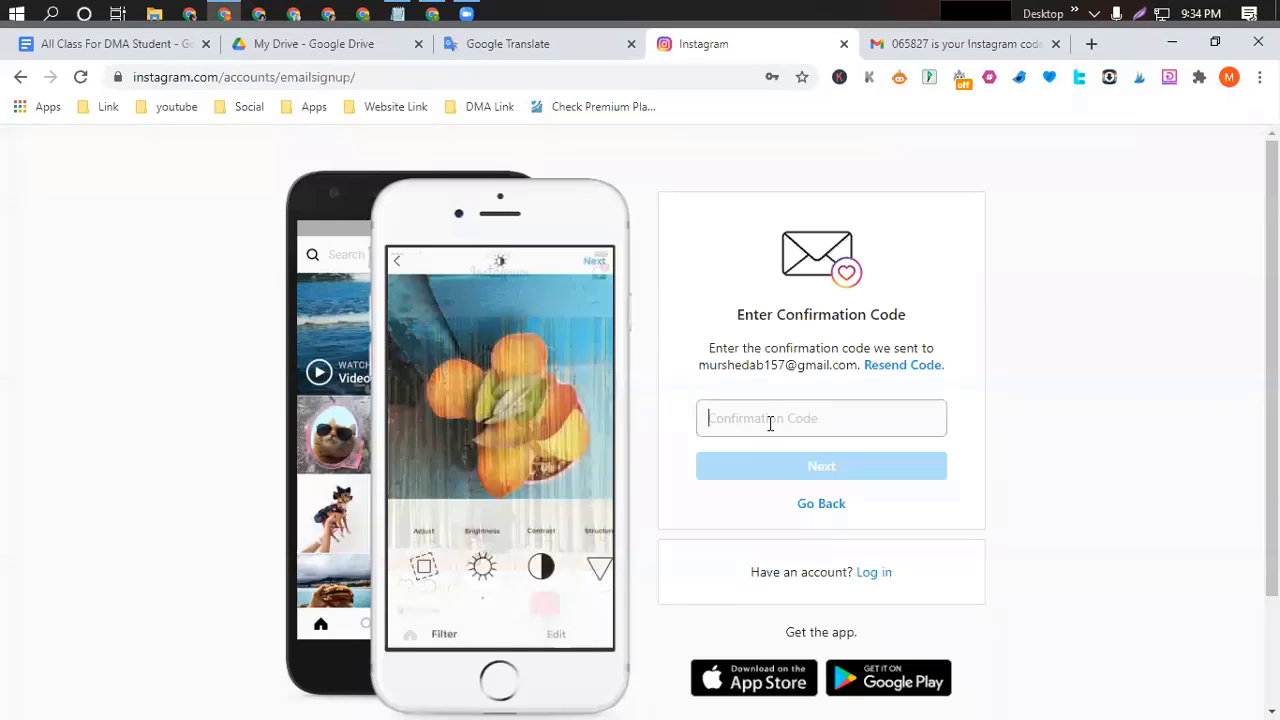
{"action": "key", "text": "ctrl+v"}
{"action": "left_click", "coordinate": [826, 472]}
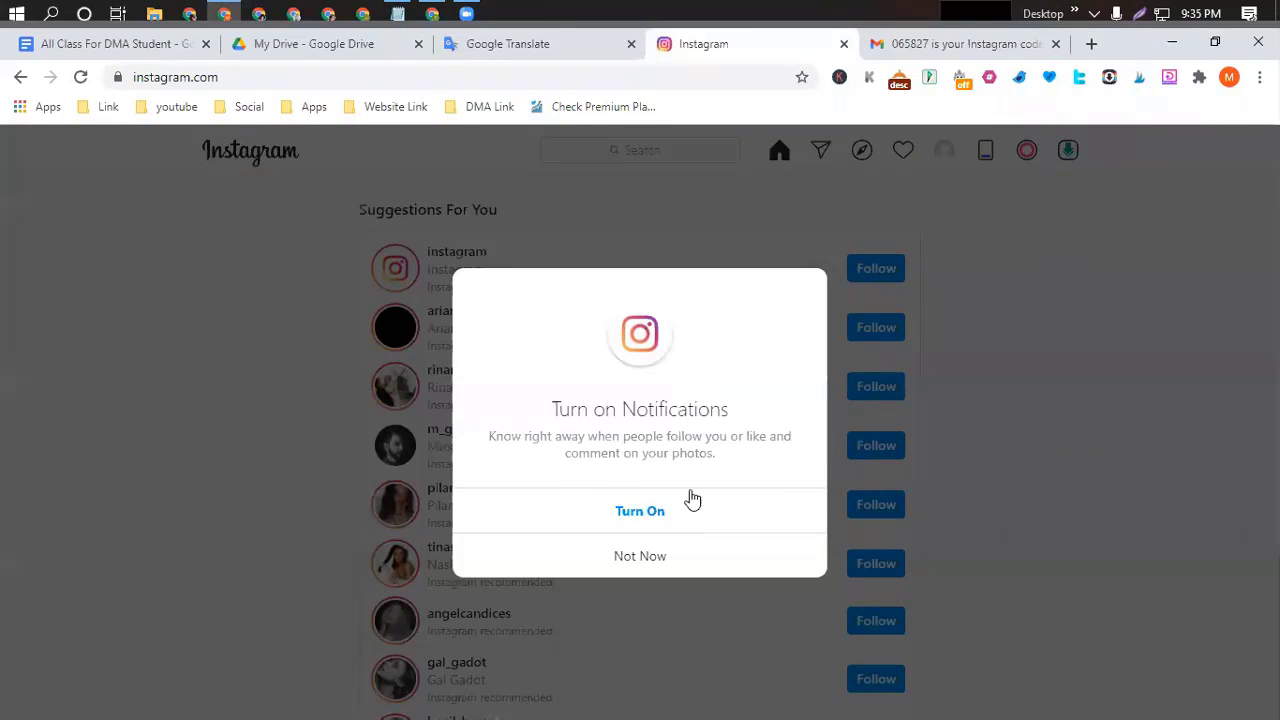
Allow Instagram site notifications and follow the first seven suggested accounts.
{"action": "left_click", "coordinate": [639, 518]}
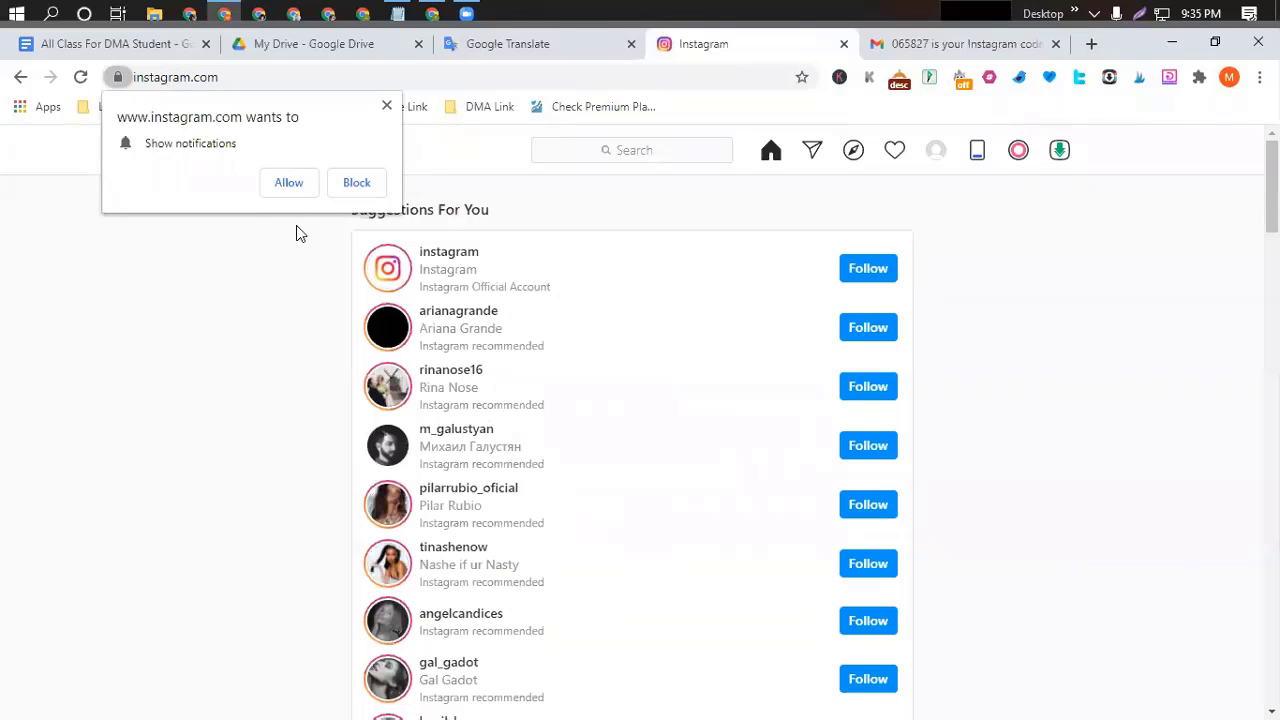
{"action": "left_click", "coordinate": [289, 183]}
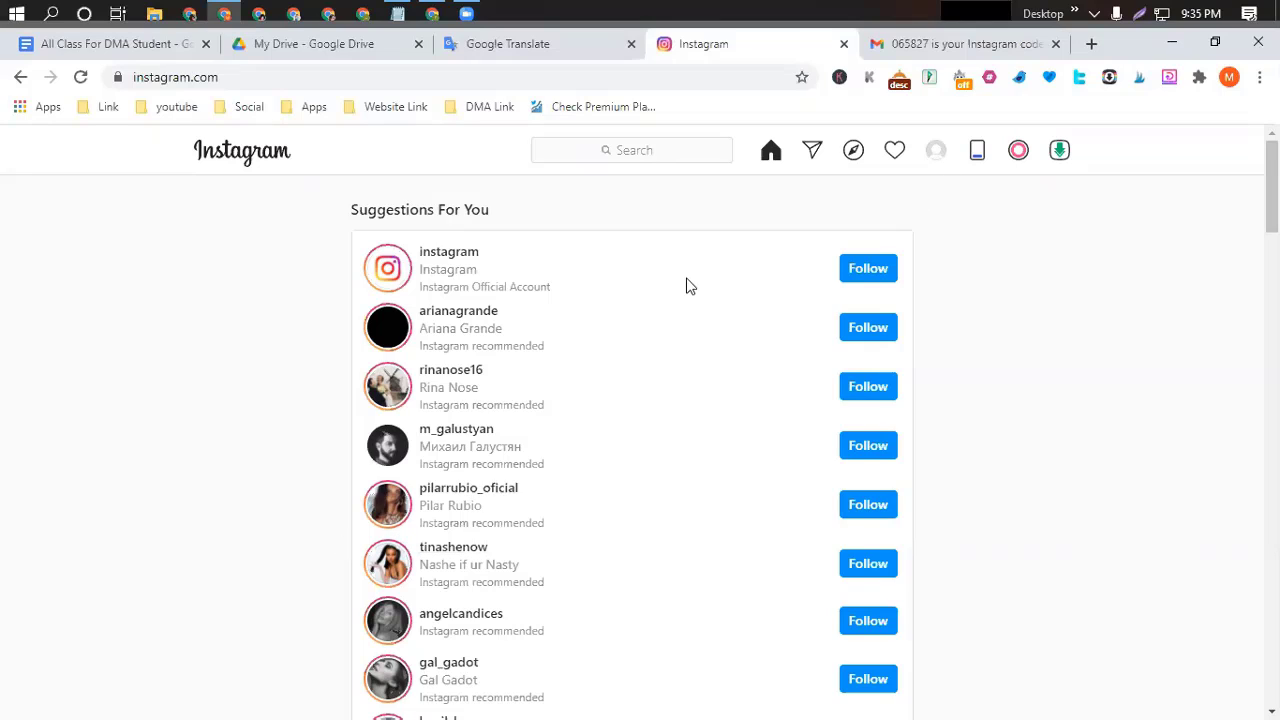
{"action": "left_click", "coordinate": [874, 278]}
{"action": "left_click", "coordinate": [866, 332]}
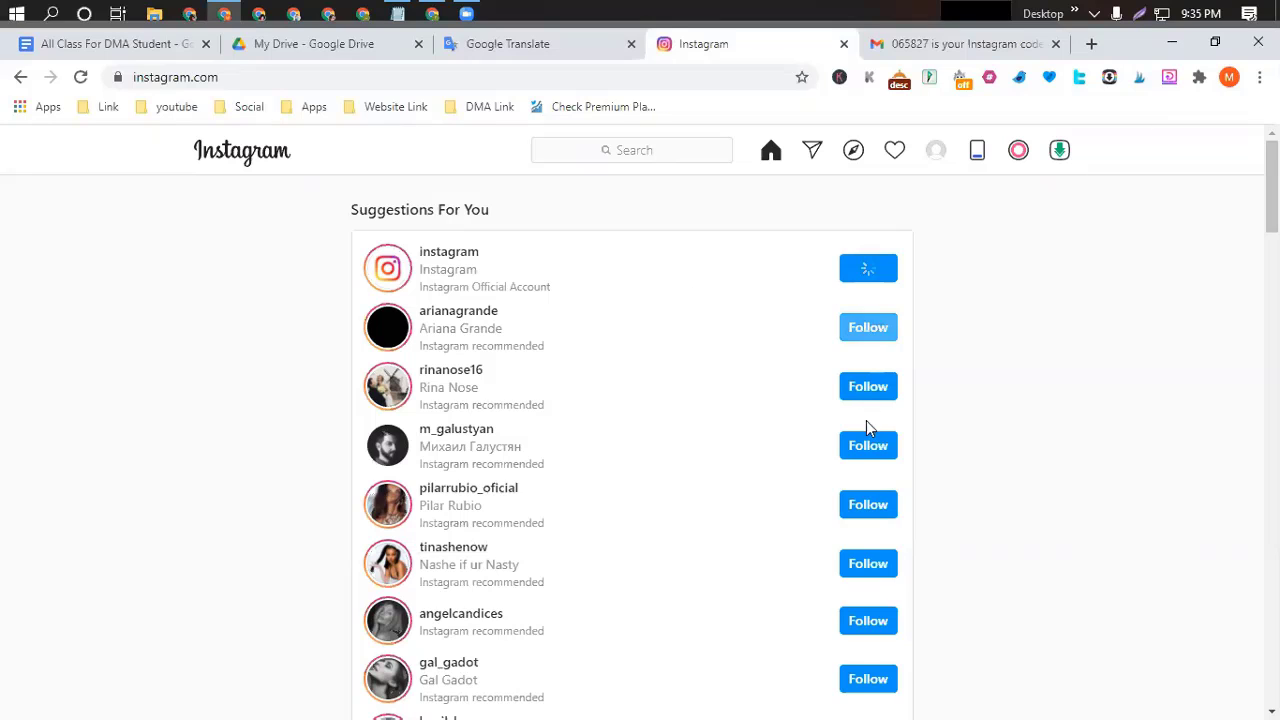
{"action": "left_click", "coordinate": [872, 392]}
{"action": "left_click", "coordinate": [870, 445]}
{"action": "left_click", "coordinate": [870, 505]}
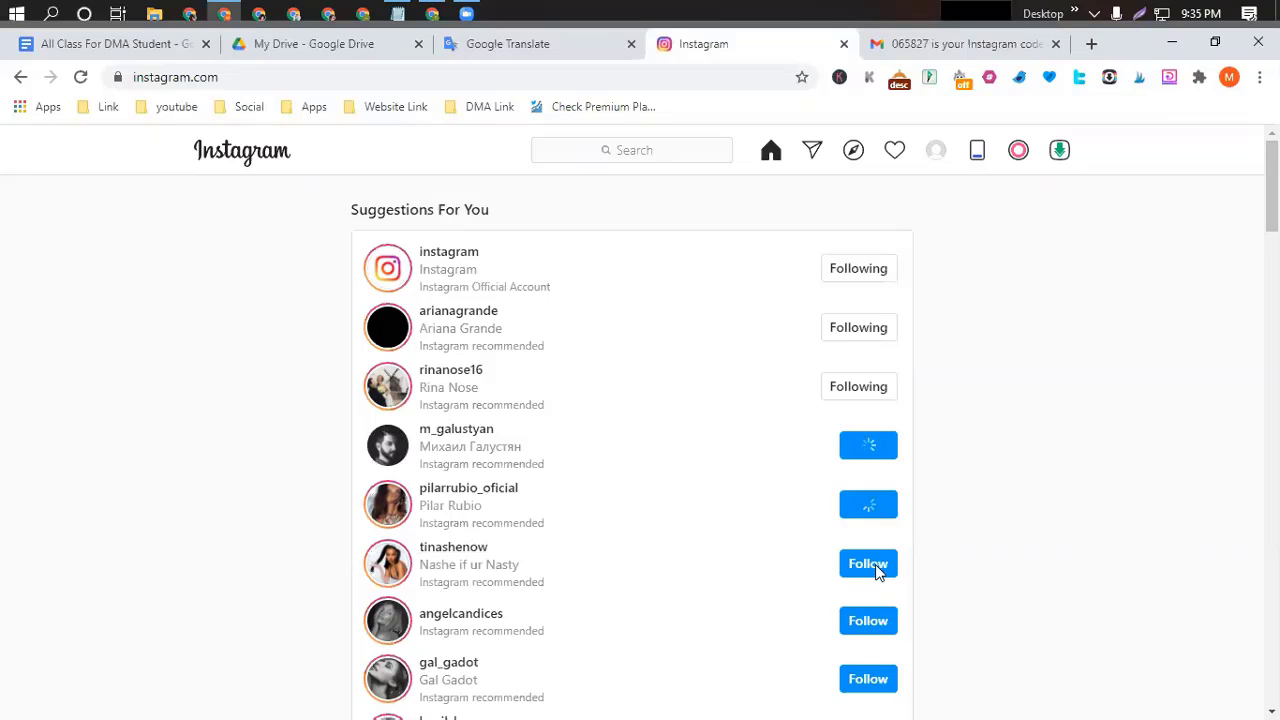
{"action": "left_click", "coordinate": [868, 563]}
{"action": "left_click", "coordinate": [866, 618]}
Follow eight more suggested accounts further down the Suggestions For You list.
{"action": "scroll", "coordinate": [866, 600], "scroll_direction": "down", "scroll_amount": 3}
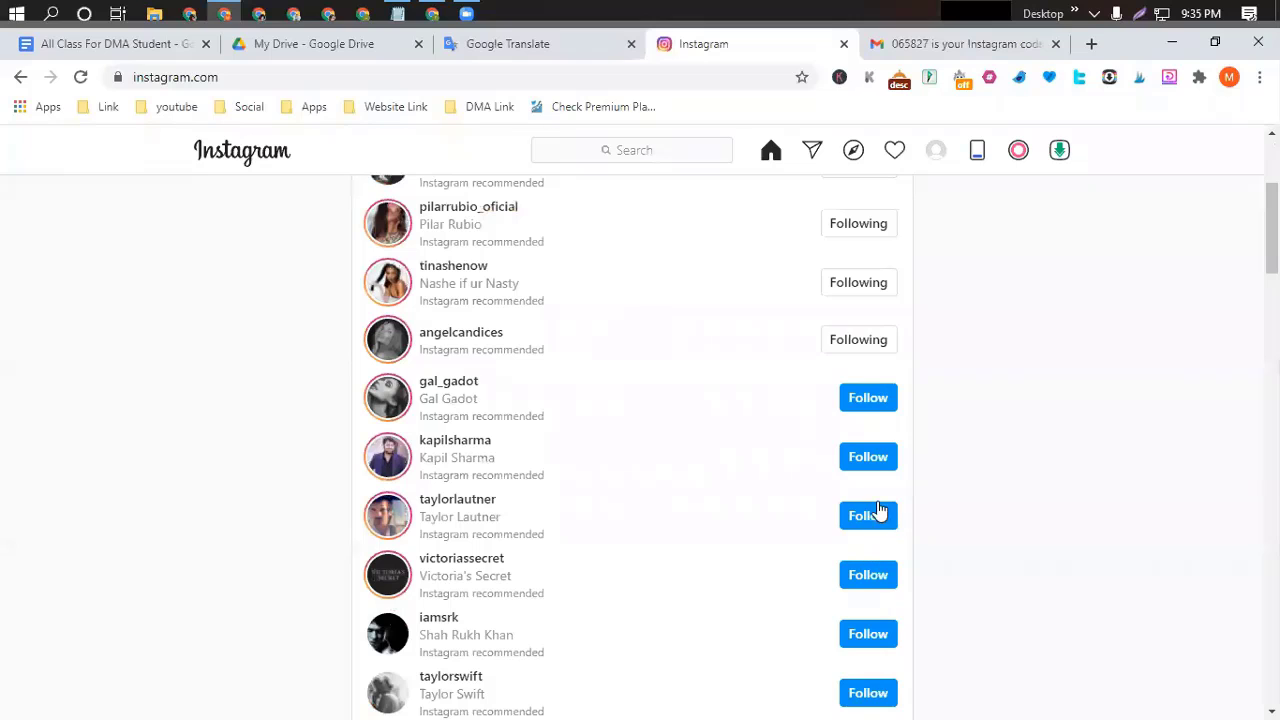
{"action": "left_click", "coordinate": [879, 514]}
{"action": "left_click", "coordinate": [877, 457]}
{"action": "left_click", "coordinate": [880, 405]}
{"action": "left_click", "coordinate": [877, 577]}
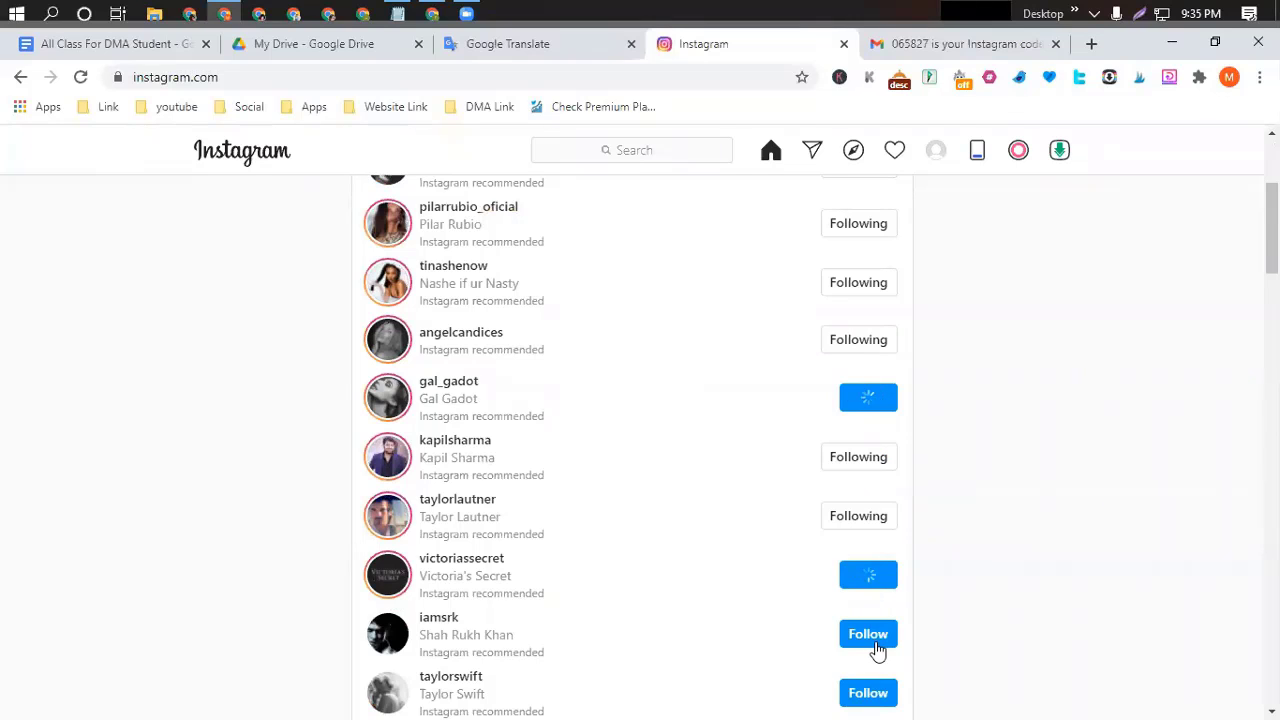
{"action": "left_click", "coordinate": [877, 640]}
{"action": "left_click", "coordinate": [880, 694]}
{"action": "scroll", "coordinate": [850, 640], "scroll_direction": "down", "scroll_amount": 1}
{"action": "scroll", "coordinate": [830, 580], "scroll_direction": "down", "scroll_amount": 1}
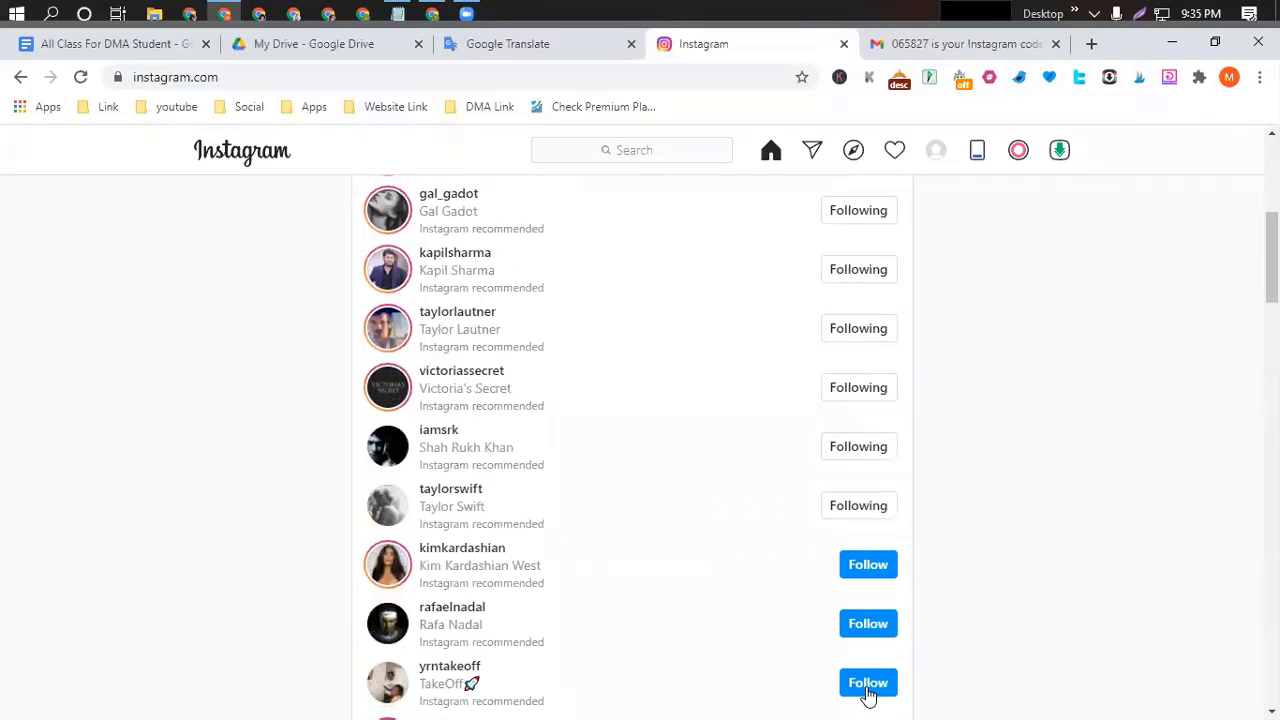
{"action": "left_click", "coordinate": [876, 624]}
{"action": "left_click", "coordinate": [870, 564]}
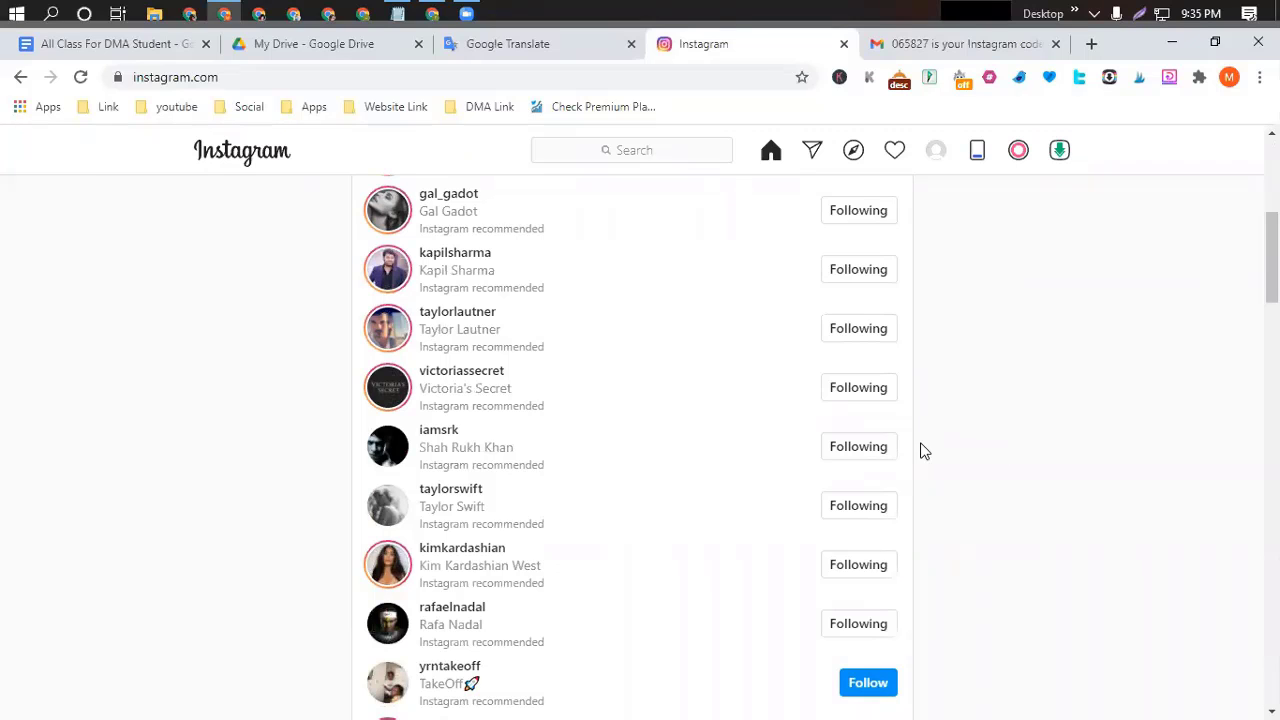
{"action": "scroll", "coordinate": [920, 449], "scroll_direction": "up", "scroll_amount": 5}
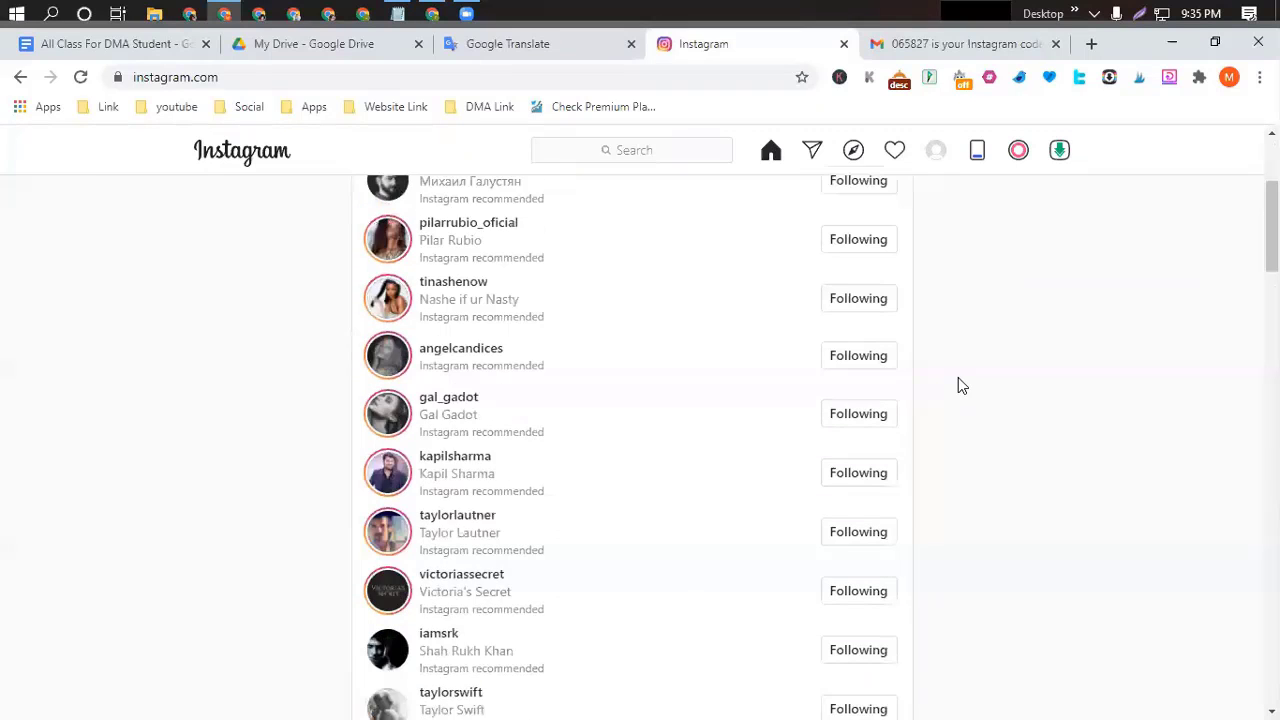
Upload the 'beautiful dp for whatsapp (20)' image as the profile photo.
{"action": "left_click", "coordinate": [938, 155]}
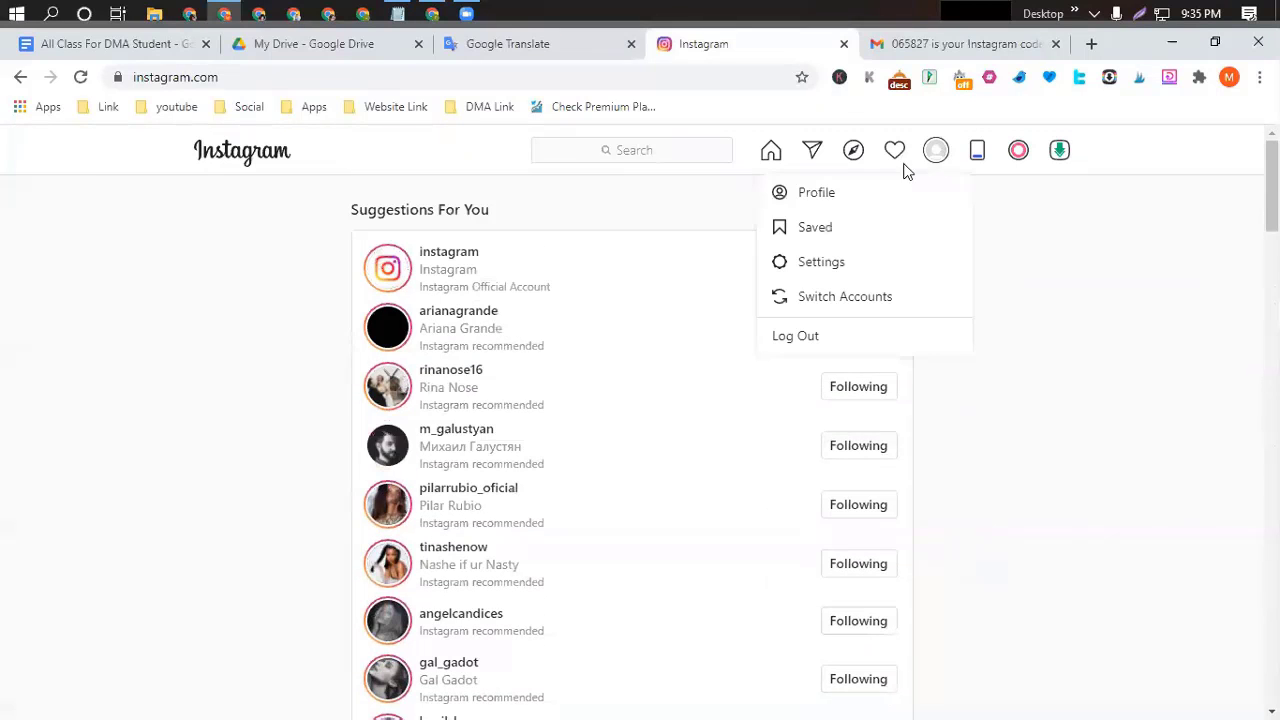
{"action": "left_click", "coordinate": [818, 195]}
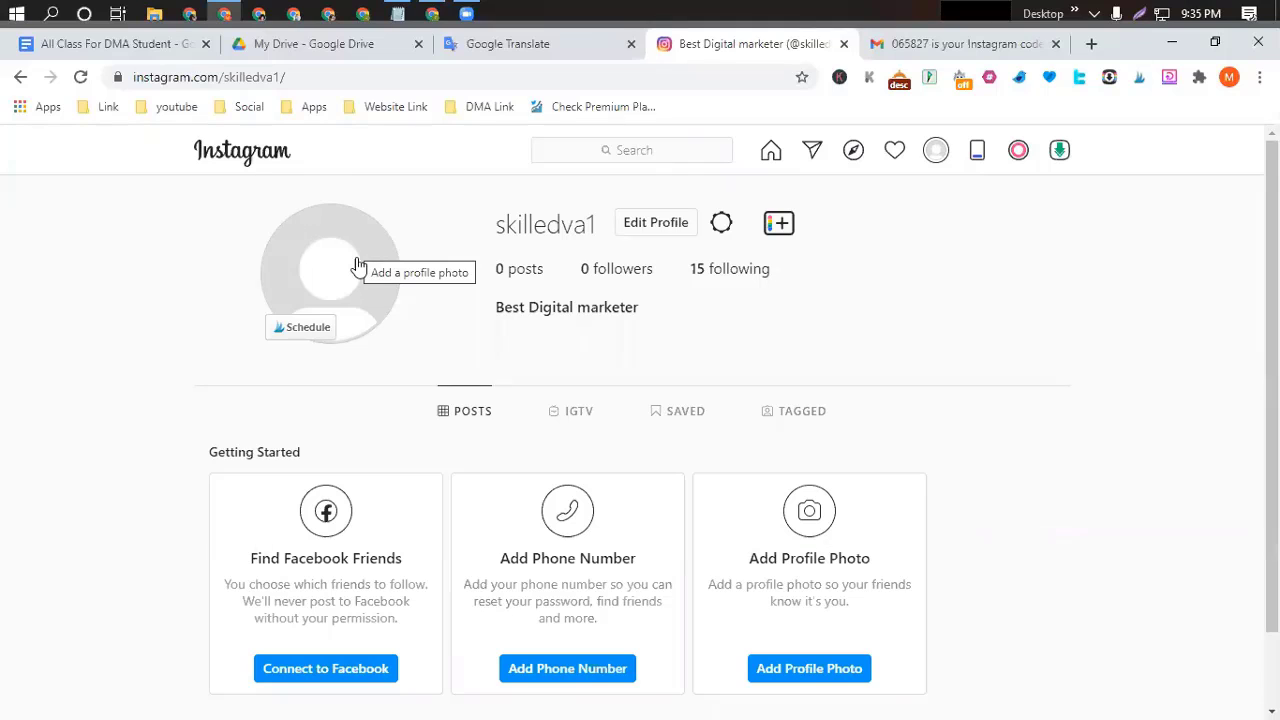
{"action": "left_click", "coordinate": [356, 257]}
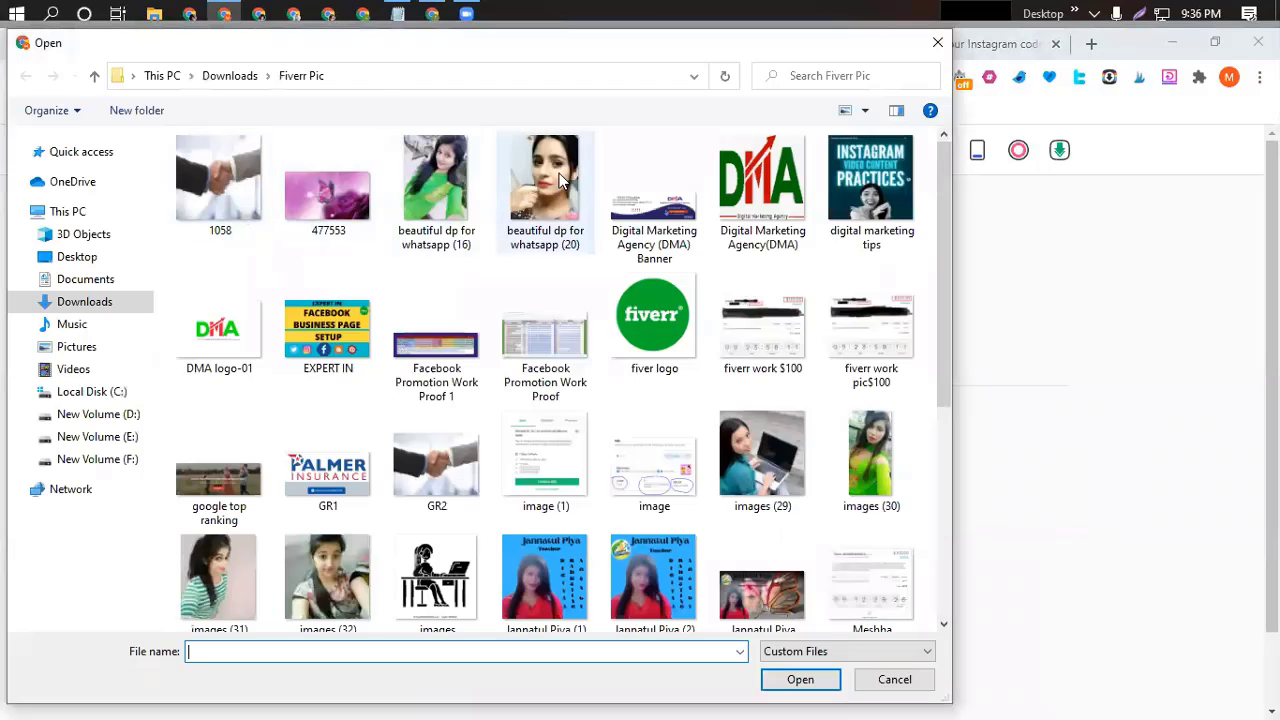
{"action": "left_click", "coordinate": [559, 175]}
{"action": "left_click", "coordinate": [797, 681]}
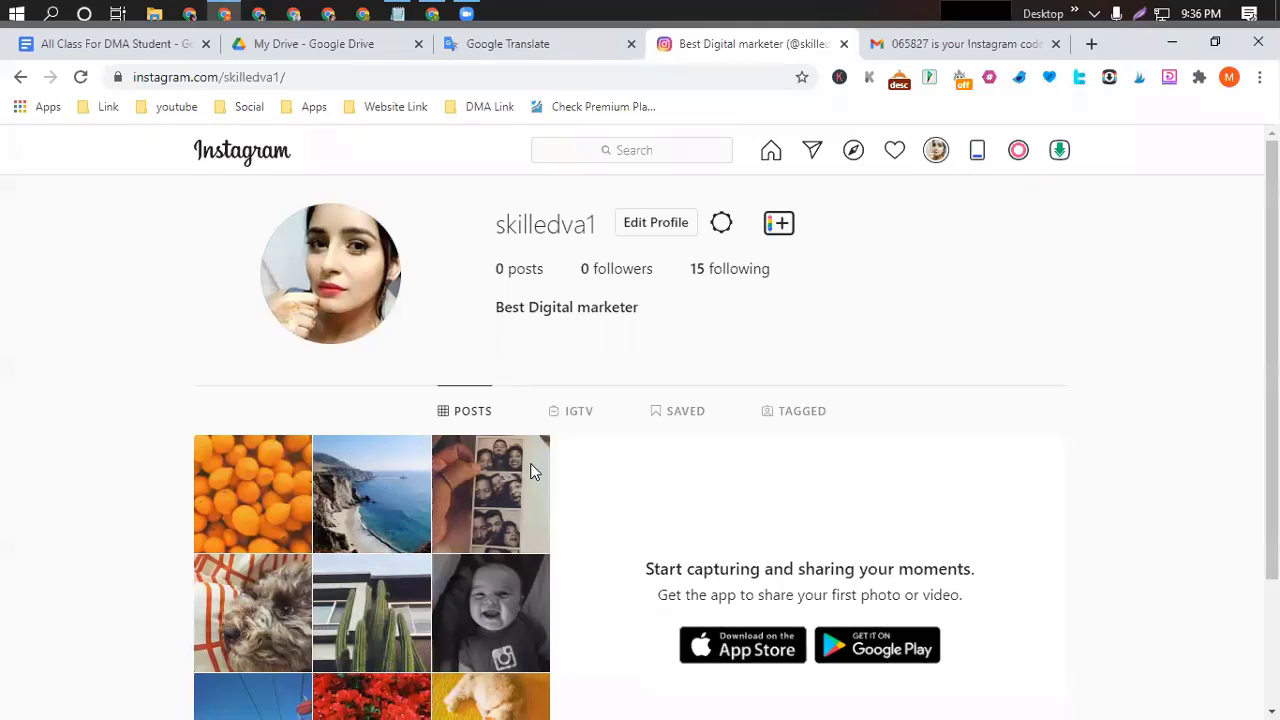
{"action": "left_click", "coordinate": [645, 225]}
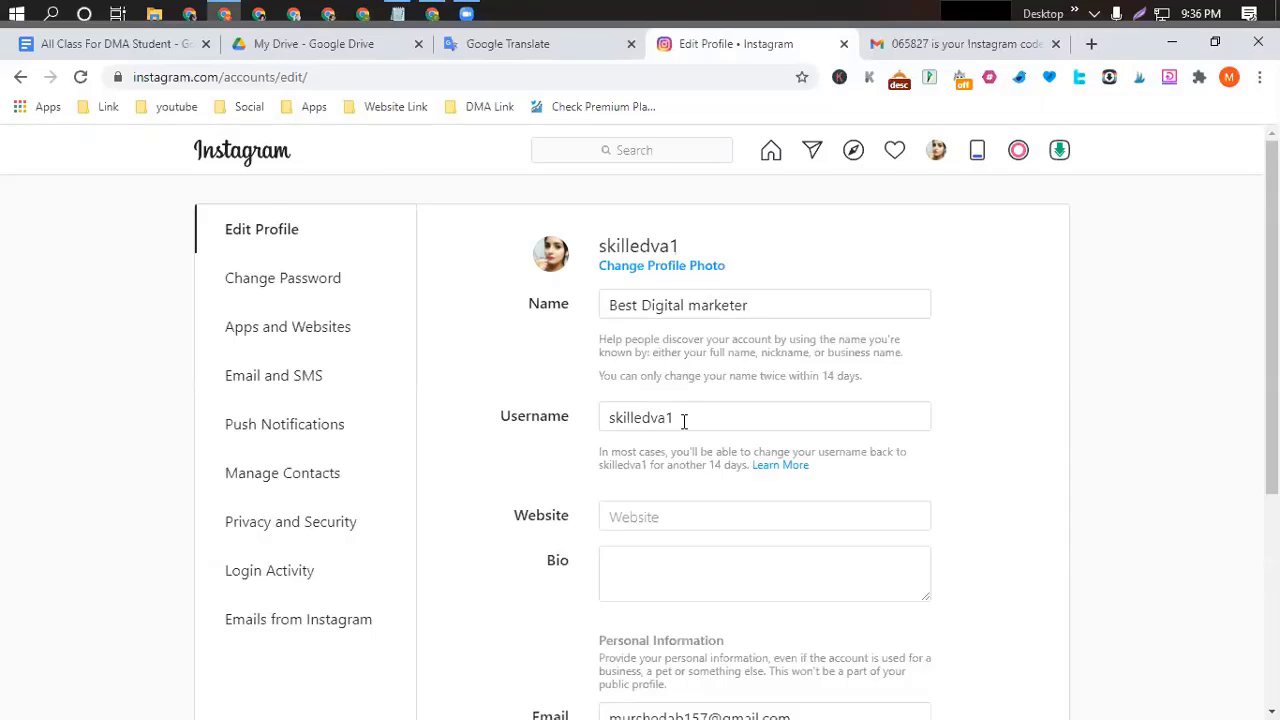
{"action": "left_click", "coordinate": [625, 517]}
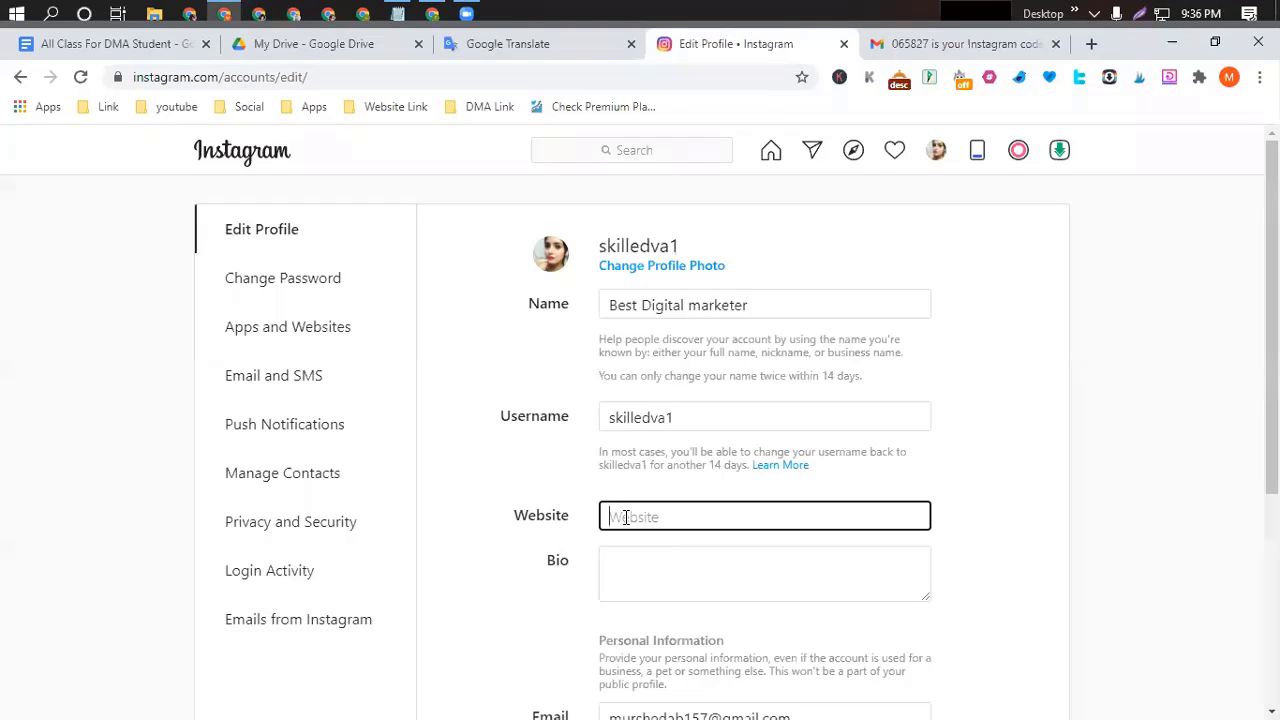
{"action": "type", "text": "www.dmabd.net"}
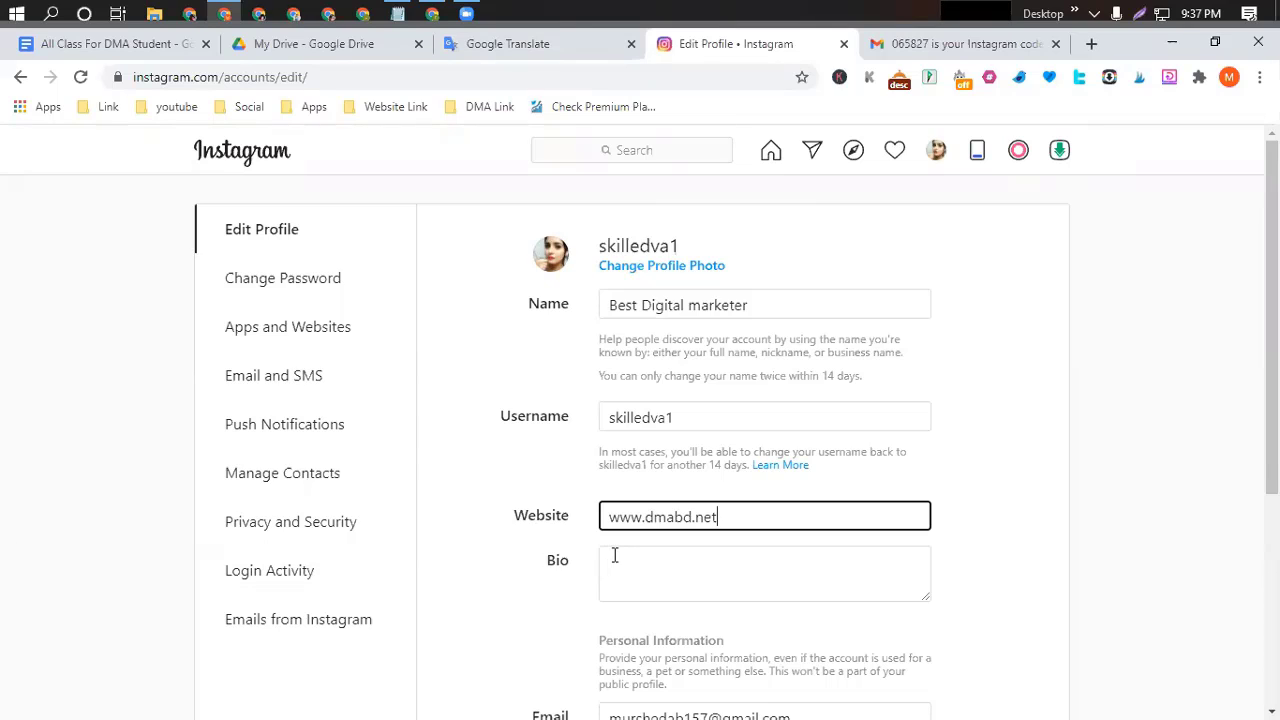
{"action": "left_click", "coordinate": [615, 556]}
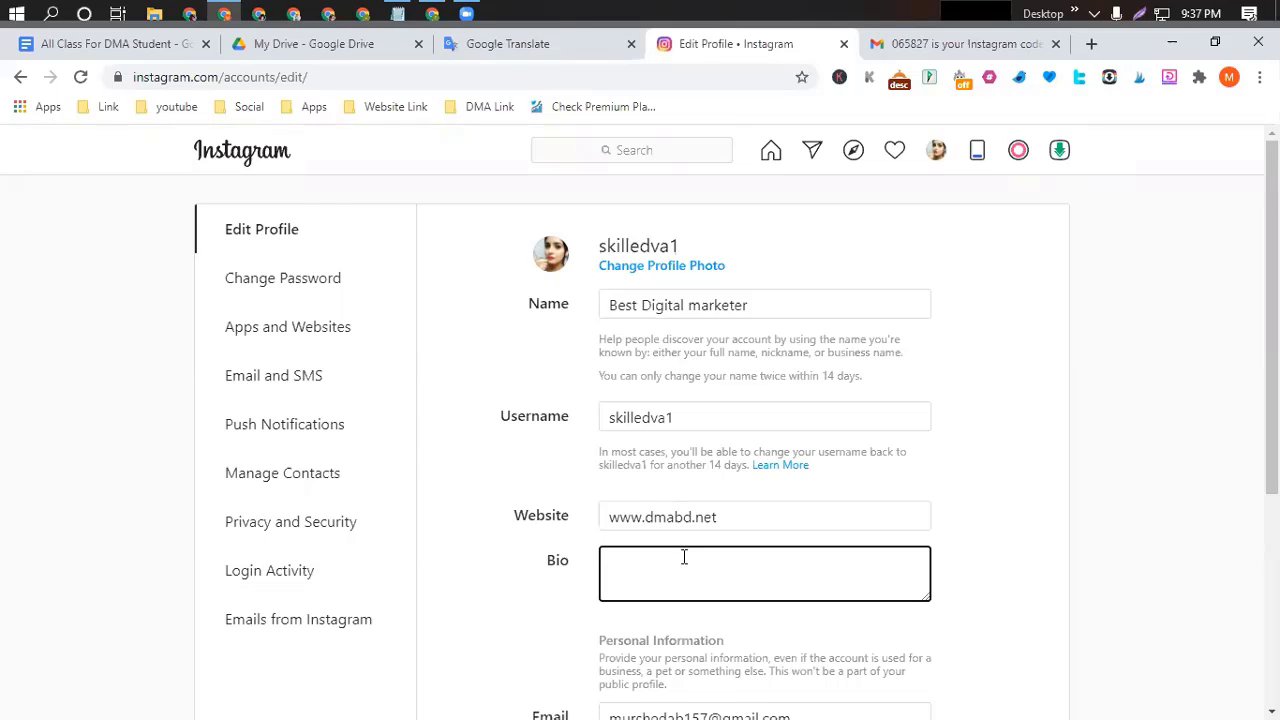
{"action": "scroll", "coordinate": [660, 540], "scroll_direction": "down", "scroll_amount": 1}
{"action": "scroll", "coordinate": [700, 500], "scroll_direction": "up", "scroll_amount": 1}
{"action": "scroll", "coordinate": [650, 574], "scroll_direction": "down", "scroll_amount": 1}
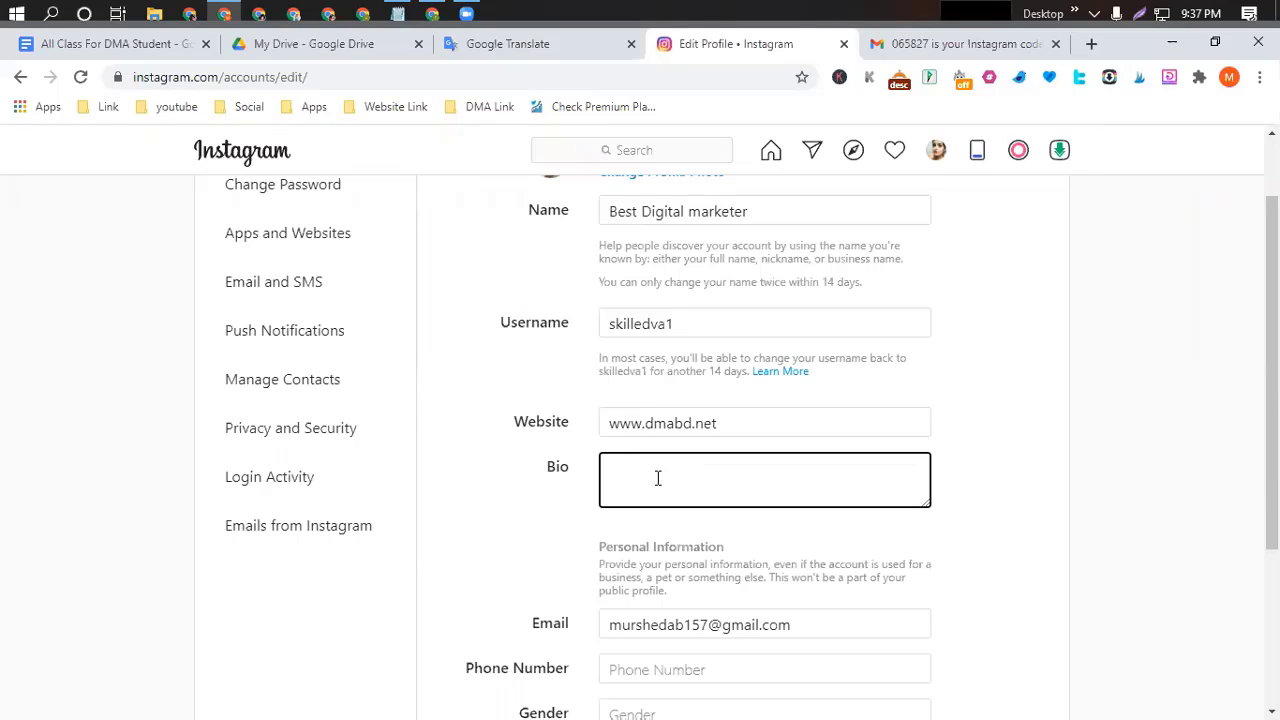
Switch to the 'All Class For DMA Student' doc and scroll to its Description section.
{"action": "left_click", "coordinate": [152, 47]}
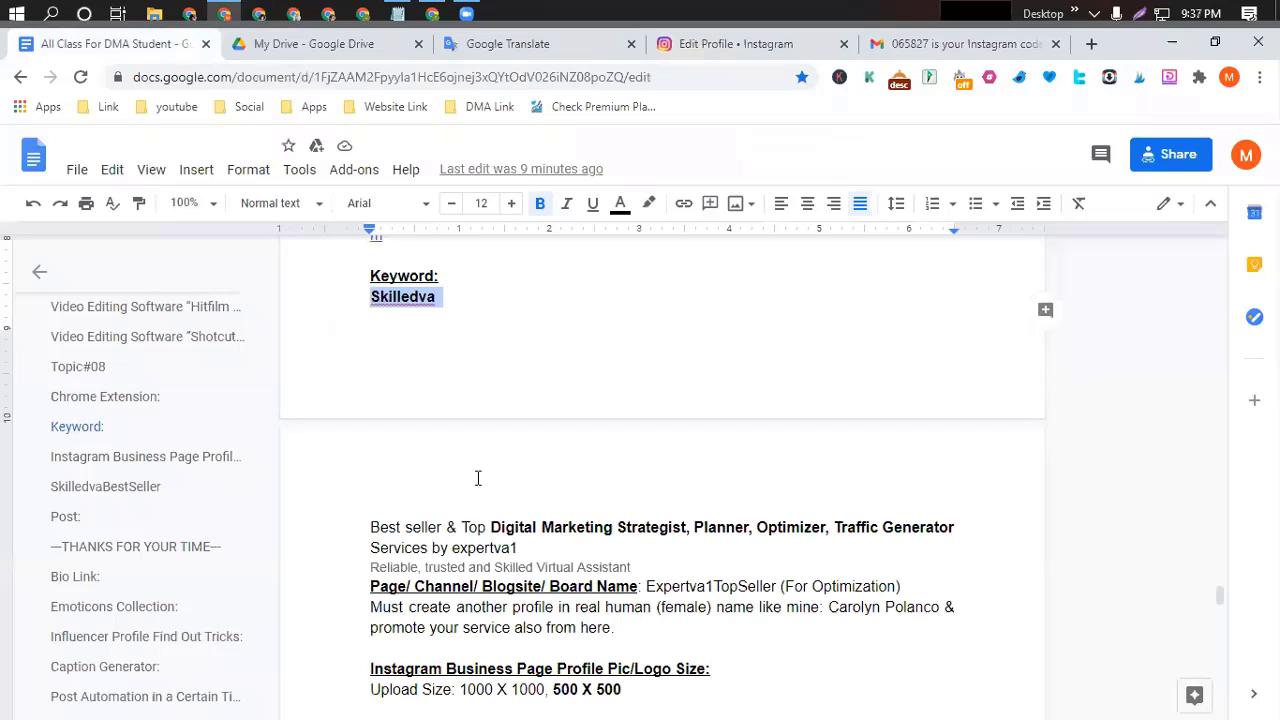
{"action": "scroll", "coordinate": [490, 465], "scroll_direction": "down", "scroll_amount": 5}
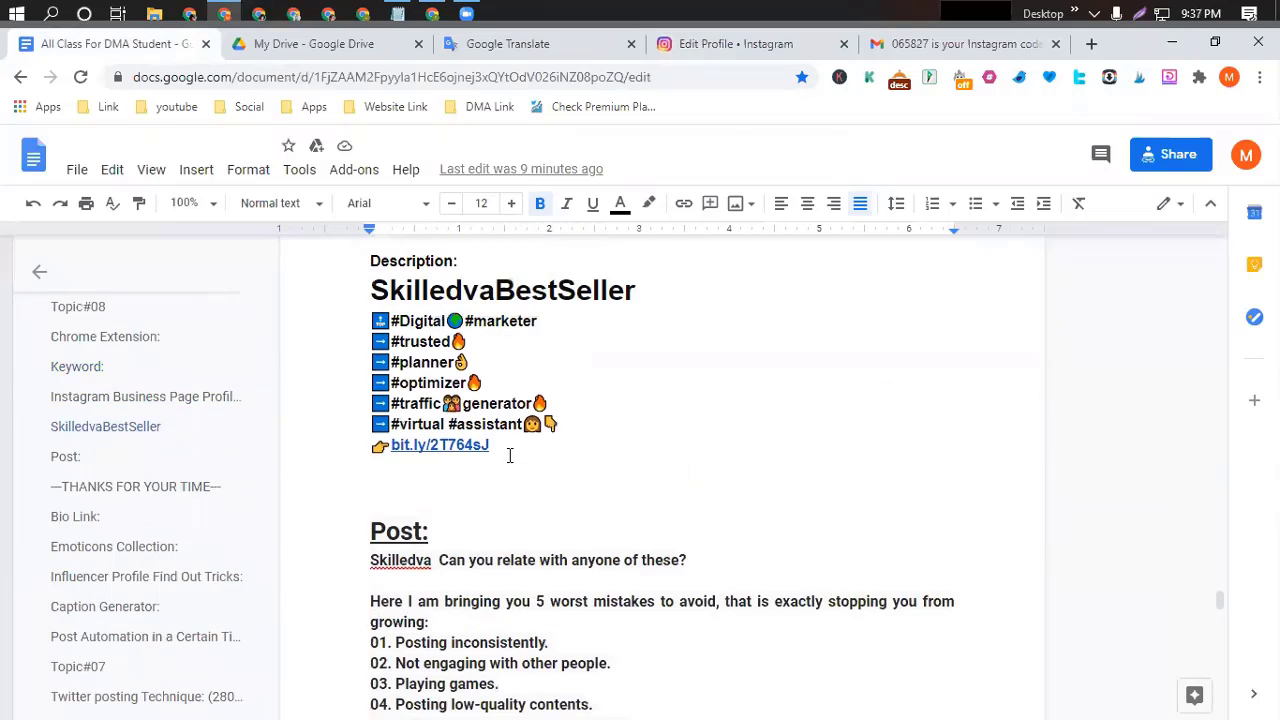
{"action": "scroll", "coordinate": [509, 455], "scroll_direction": "up", "scroll_amount": 1}
{"action": "scroll", "coordinate": [350, 388], "scroll_direction": "down", "scroll_amount": 1}
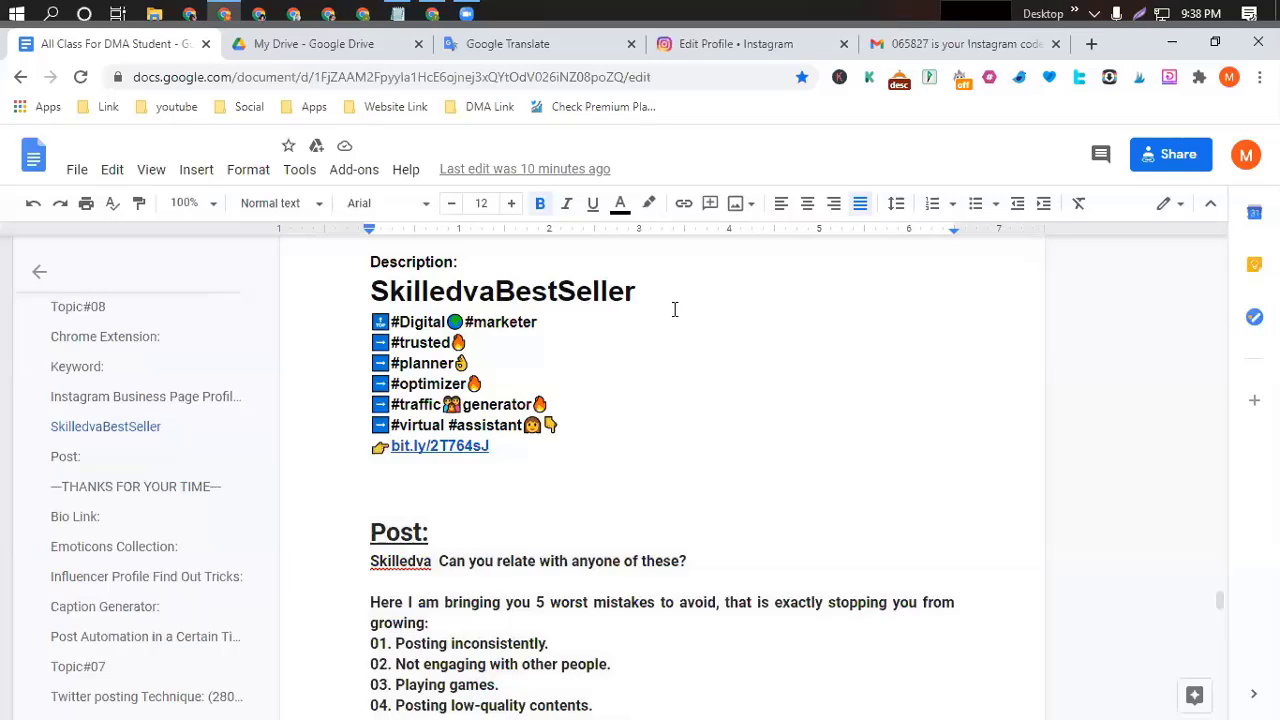
{"action": "scroll", "coordinate": [390, 340], "scroll_direction": "down", "scroll_amount": 2}
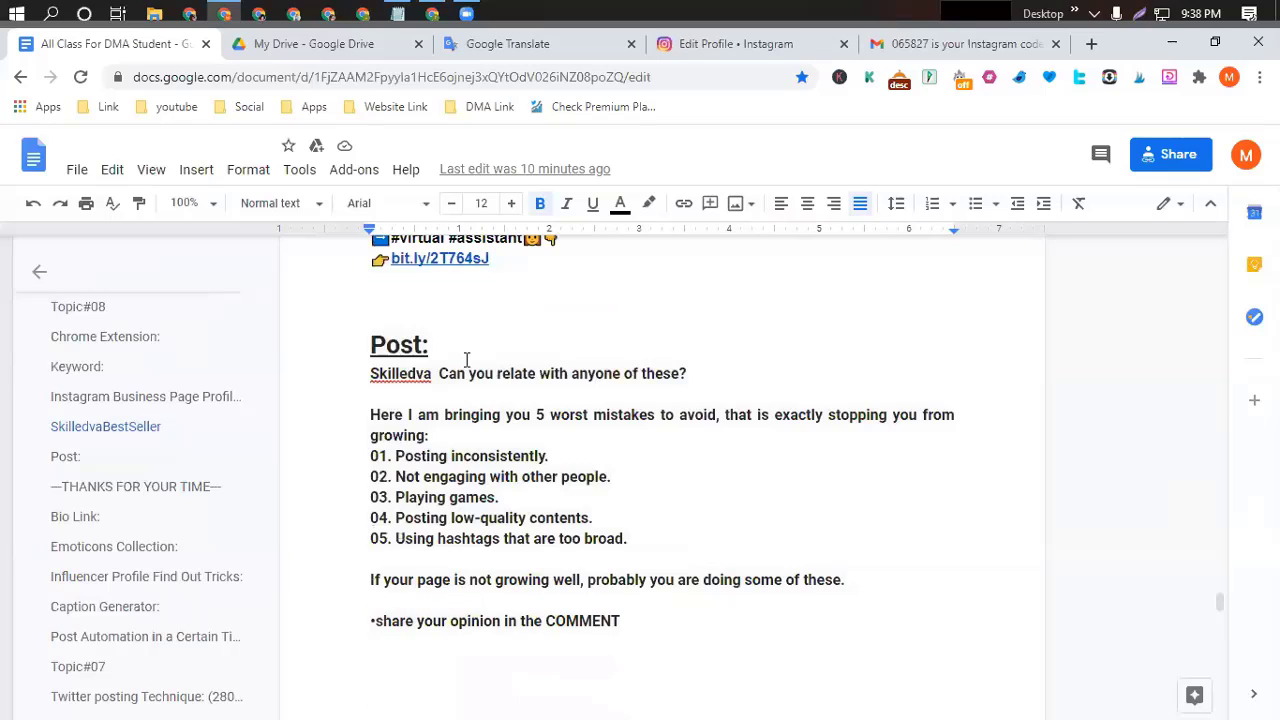
{"action": "scroll", "coordinate": [505, 343], "scroll_direction": "up", "scroll_amount": 1}
{"action": "scroll", "coordinate": [505, 343], "scroll_direction": "up", "scroll_amount": 1}
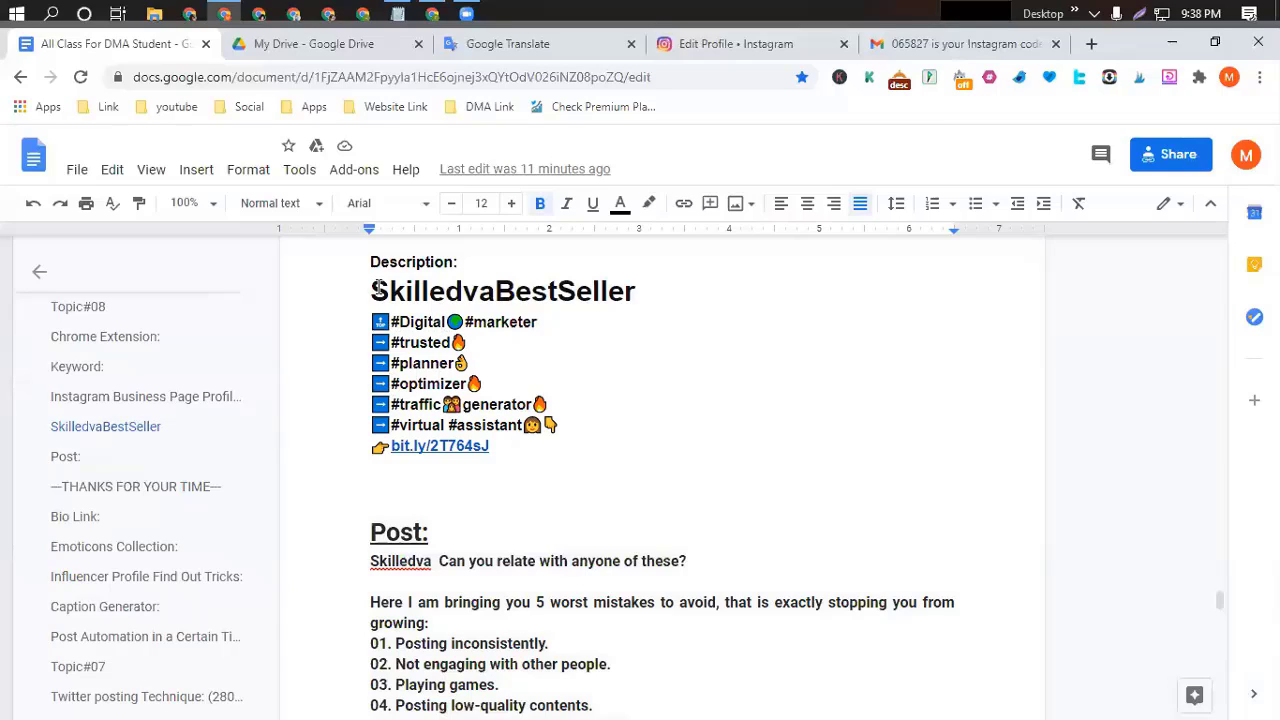
{"action": "left_click_drag", "start_coordinate": [370, 290], "coordinate": [494, 452]}
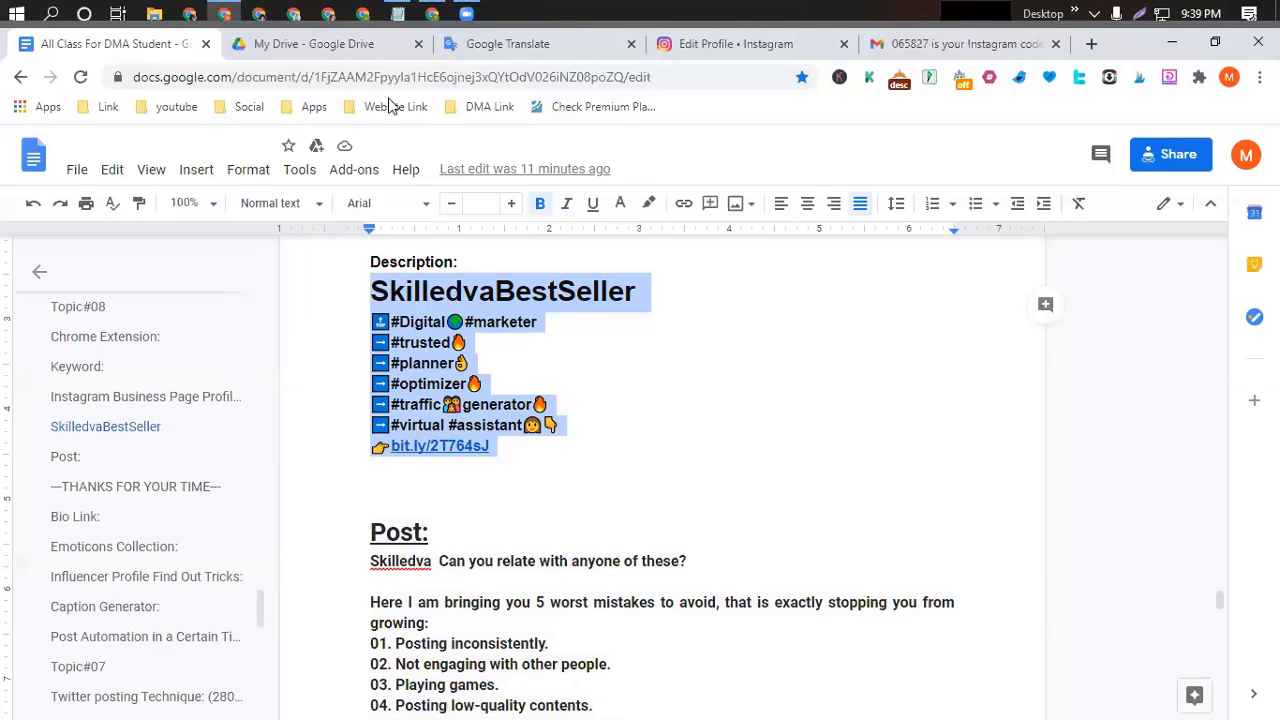
Paste the copied SkilledvaBestSeller description into the Instagram Bio and review it.
{"action": "left_click", "coordinate": [745, 44]}
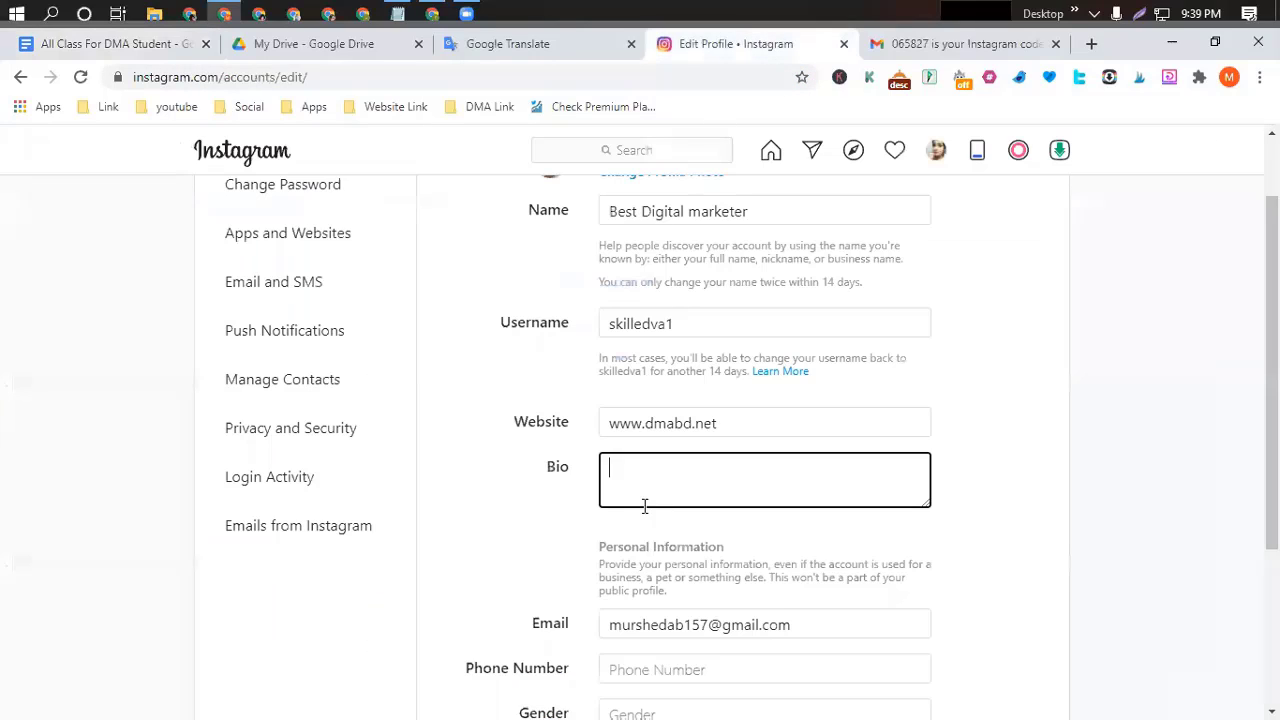
{"action": "key", "text": "ctrl+v"}
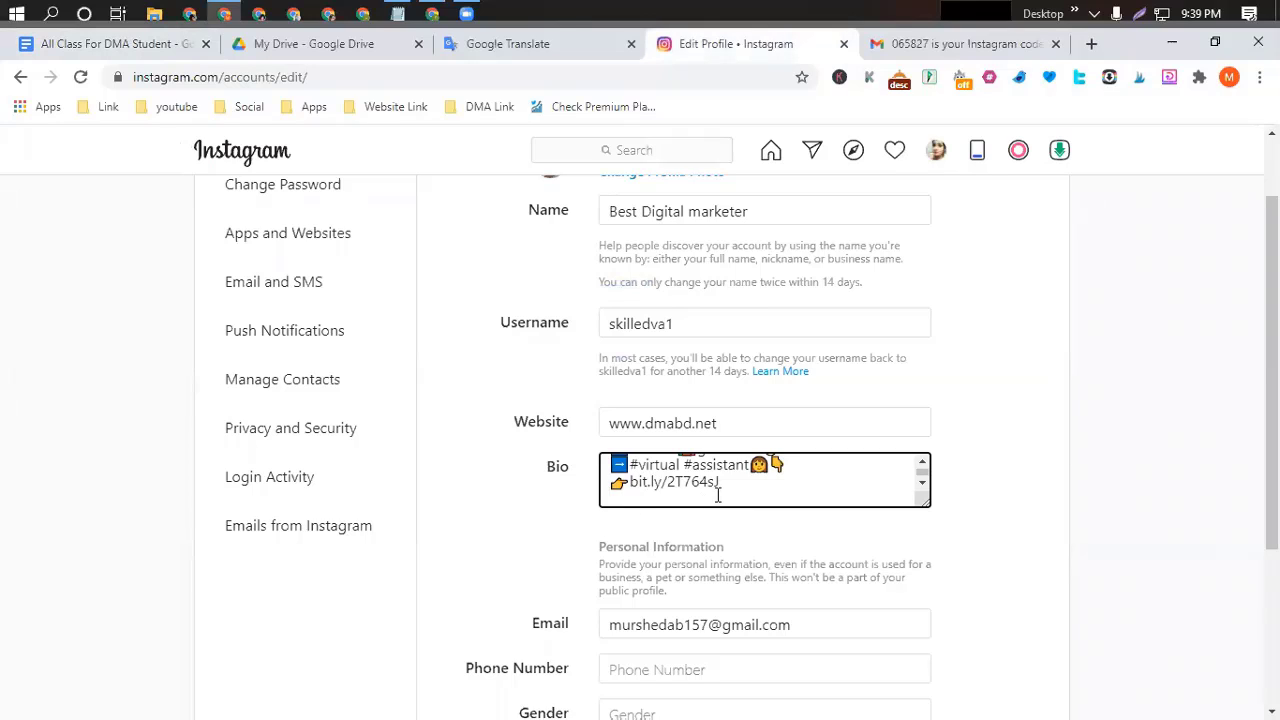
{"action": "scroll", "coordinate": [718, 495], "scroll_direction": "up", "scroll_amount": 5}
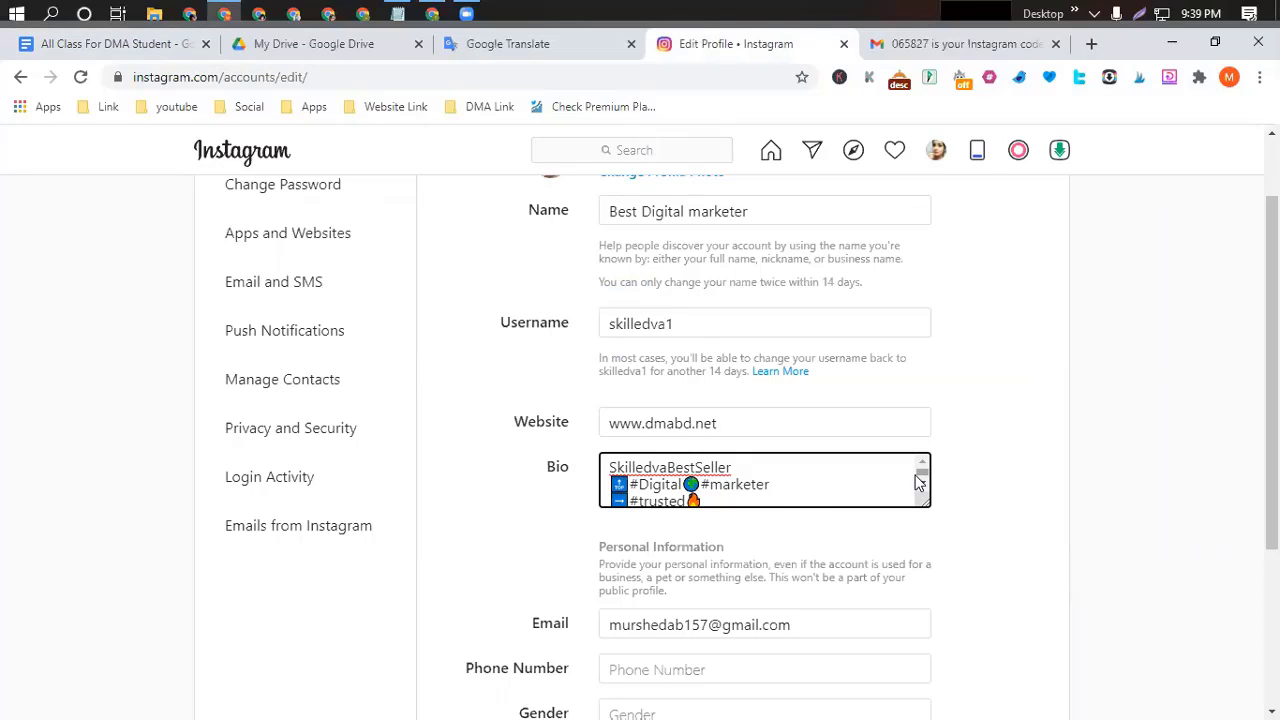
{"action": "scroll", "coordinate": [778, 485], "scroll_direction": "up", "scroll_amount": 1}
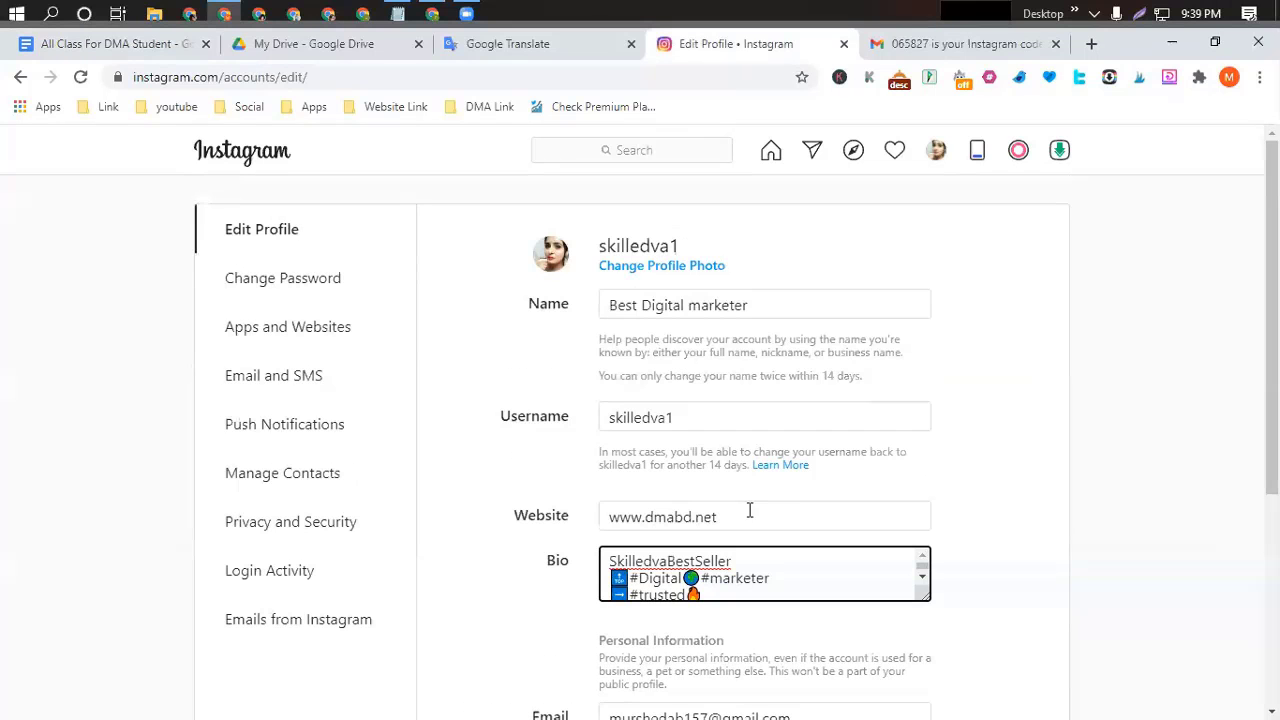
{"action": "scroll", "coordinate": [808, 548], "scroll_direction": "down", "scroll_amount": 2}
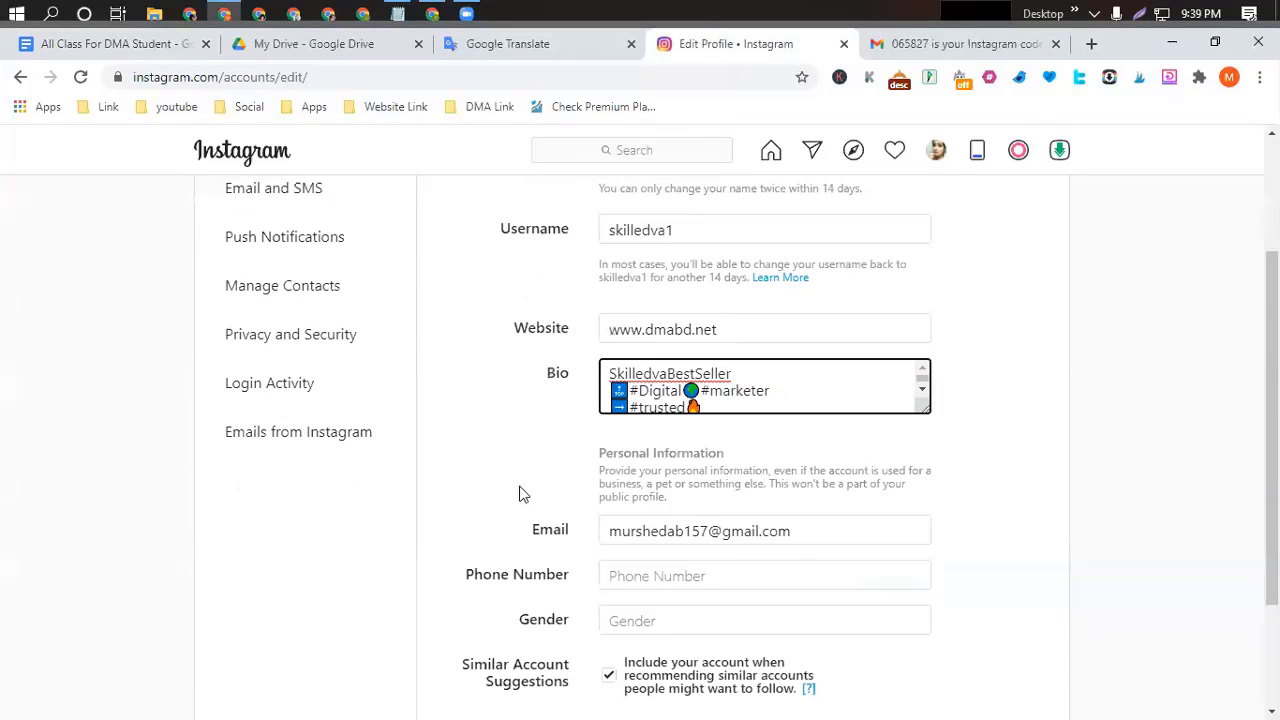
{"action": "scroll", "coordinate": [483, 527], "scroll_direction": "up", "scroll_amount": 1}
{"action": "scroll", "coordinate": [686, 514], "scroll_direction": "down", "scroll_amount": 2}
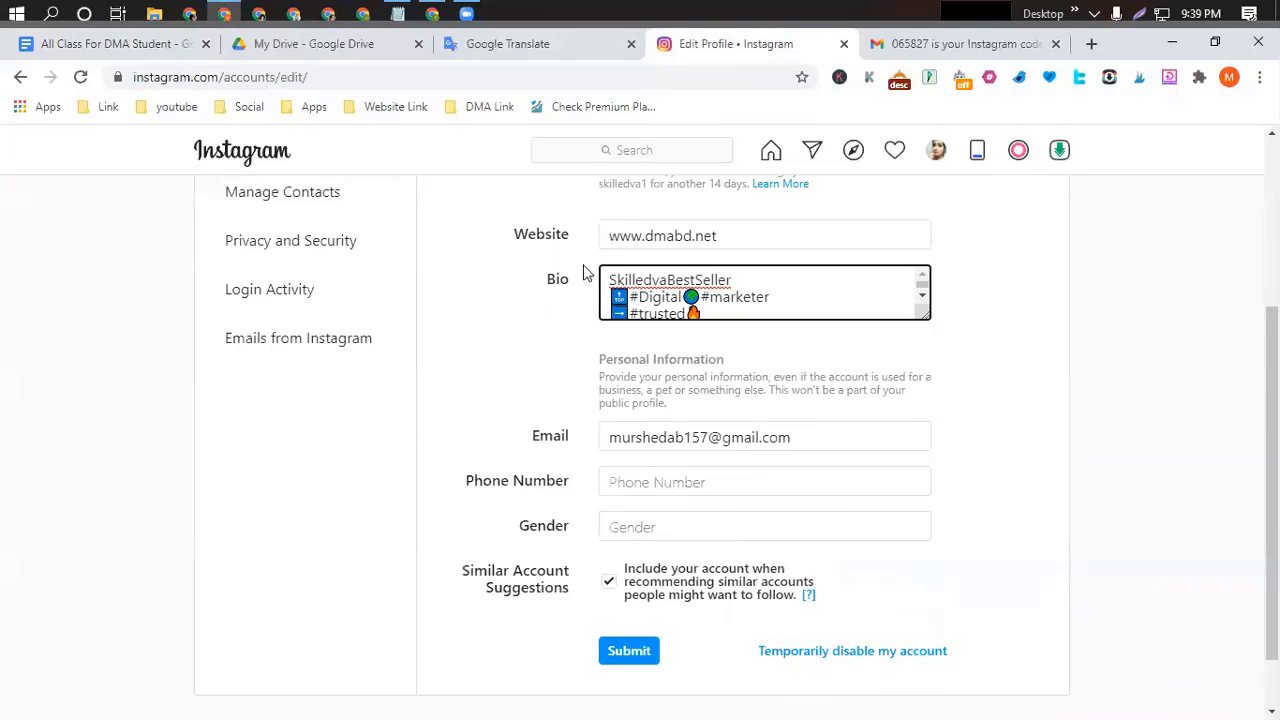
{"action": "scroll", "coordinate": [736, 300], "scroll_direction": "up", "scroll_amount": 3}
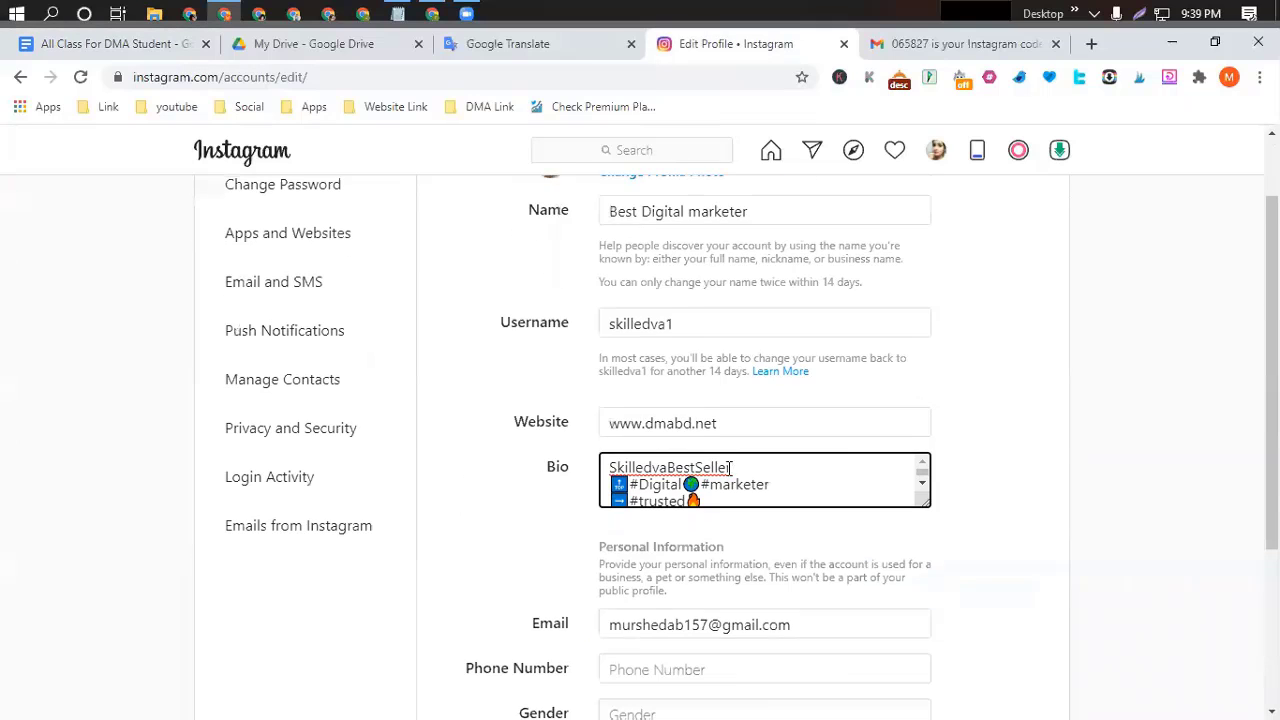
{"action": "scroll", "coordinate": [731, 511], "scroll_direction": "down", "scroll_amount": 1}
{"action": "scroll", "coordinate": [731, 505], "scroll_direction": "down", "scroll_amount": 1}
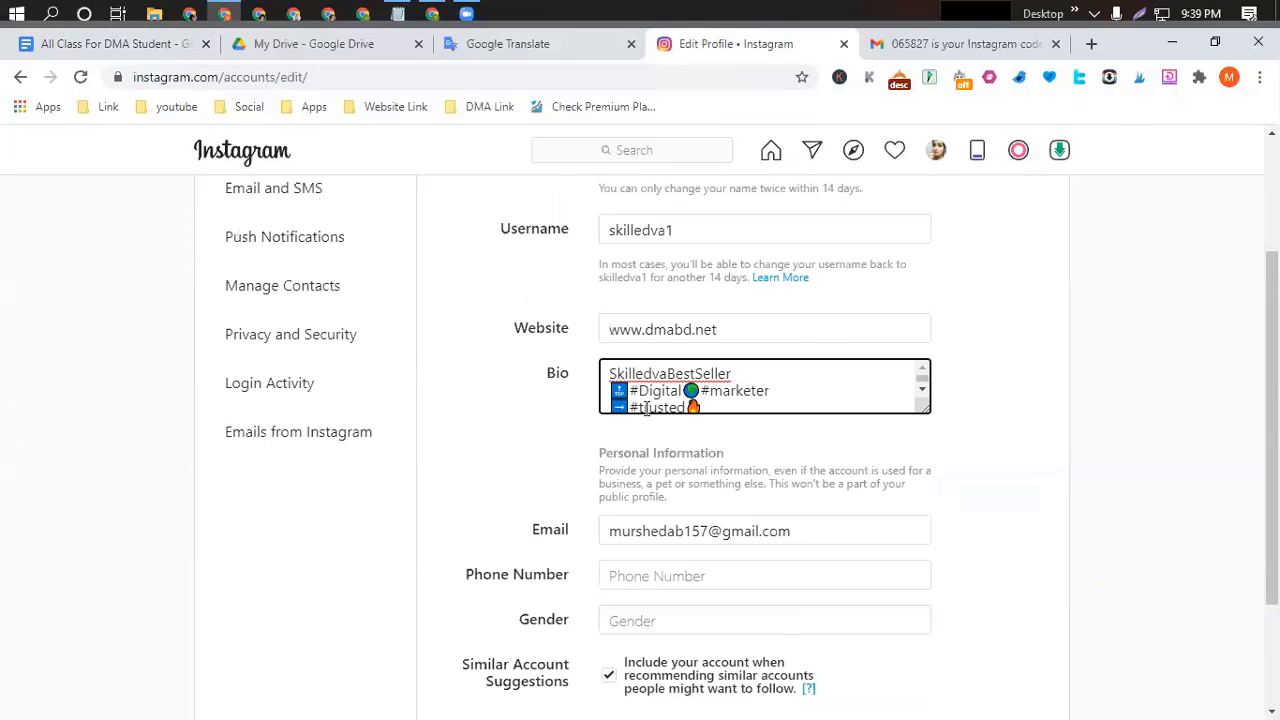
{"action": "scroll", "coordinate": [731, 500], "scroll_direction": "up", "scroll_amount": 1}
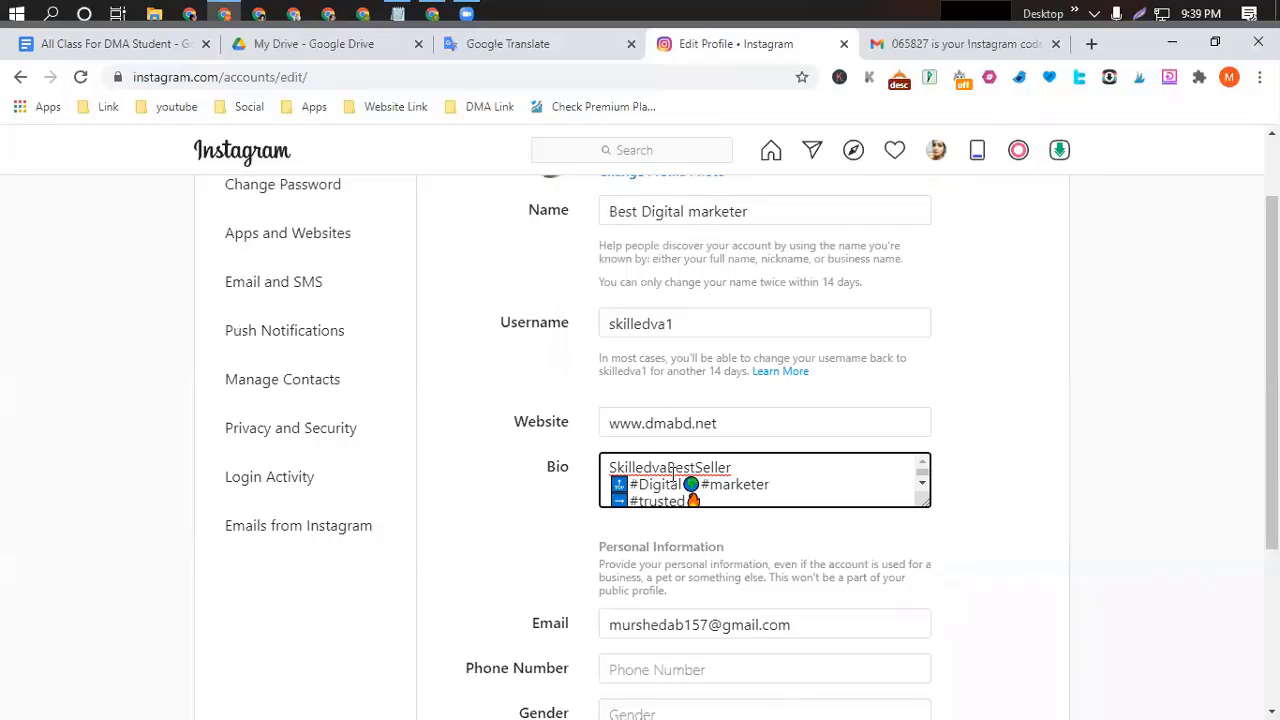
{"action": "scroll", "coordinate": [738, 478], "scroll_direction": "up", "scroll_amount": 1}
{"action": "scroll", "coordinate": [738, 478], "scroll_direction": "up", "scroll_amount": 1}
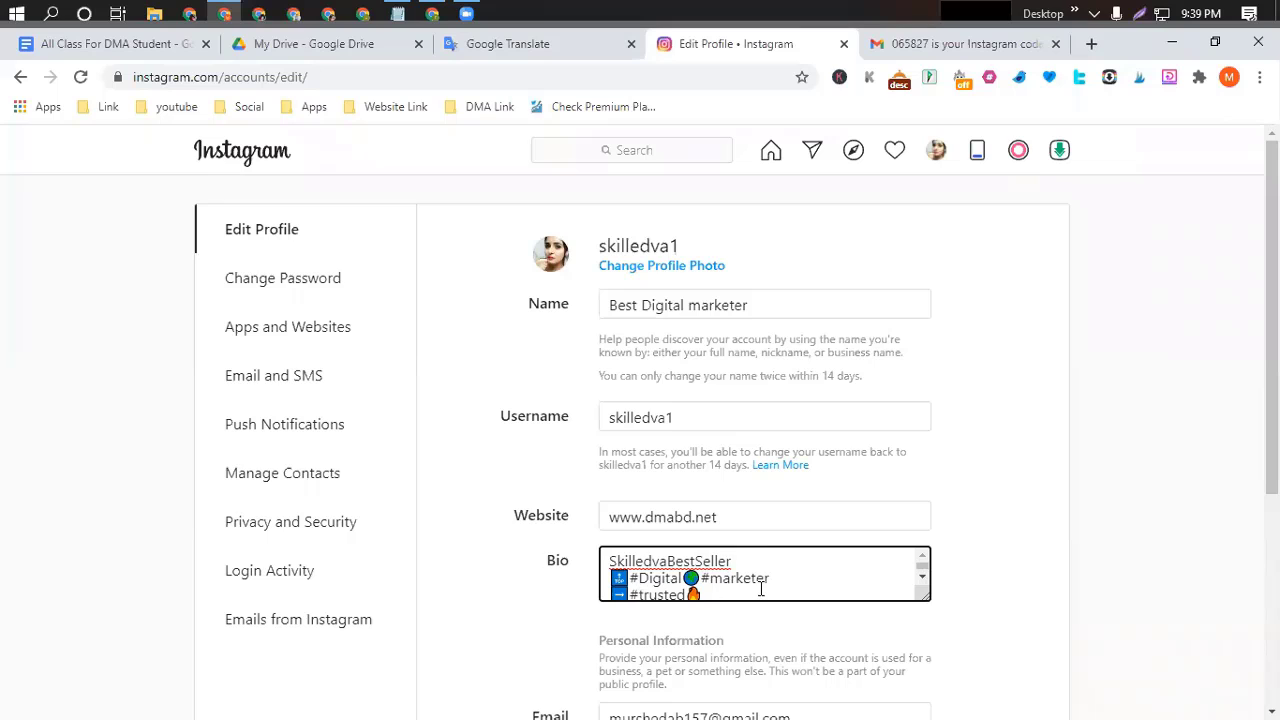
{"action": "scroll", "coordinate": [762, 590], "scroll_direction": "down", "scroll_amount": 3}
{"action": "scroll", "coordinate": [760, 588], "scroll_direction": "up", "scroll_amount": 3}
{"action": "scroll", "coordinate": [760, 588], "scroll_direction": "down", "scroll_amount": 7}
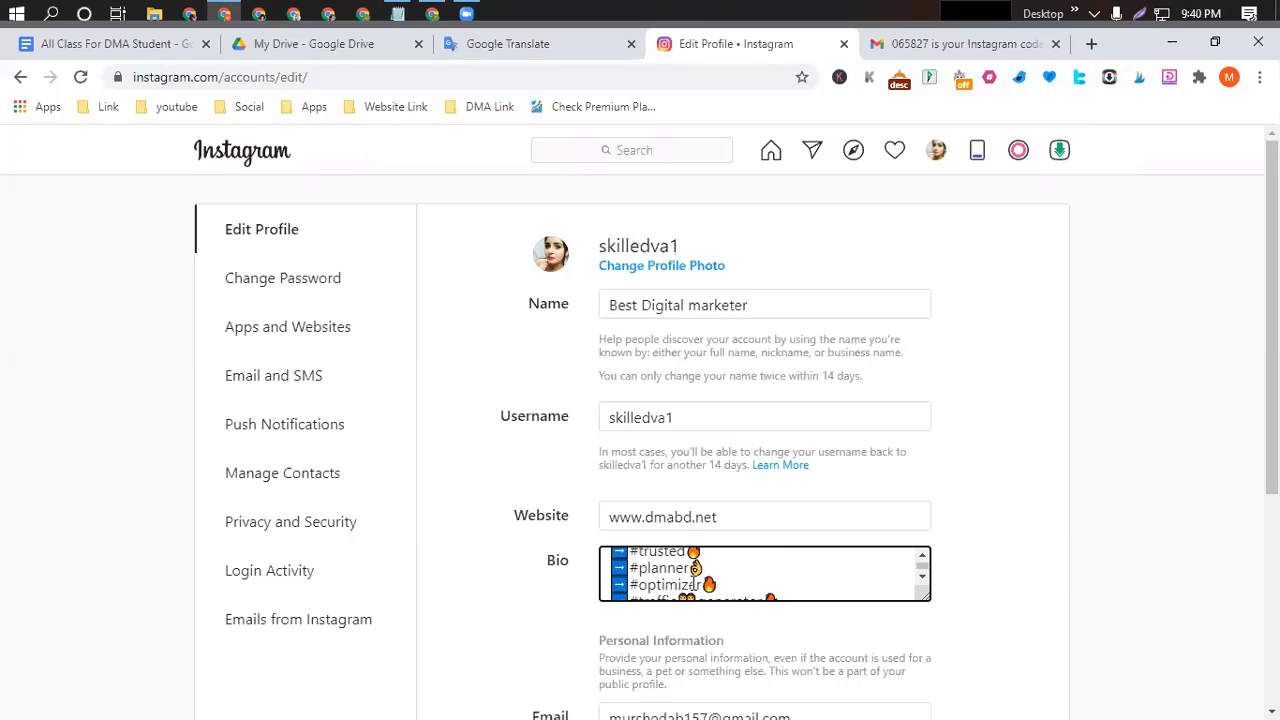
{"action": "scroll", "coordinate": [746, 576], "scroll_direction": "up", "scroll_amount": 2}
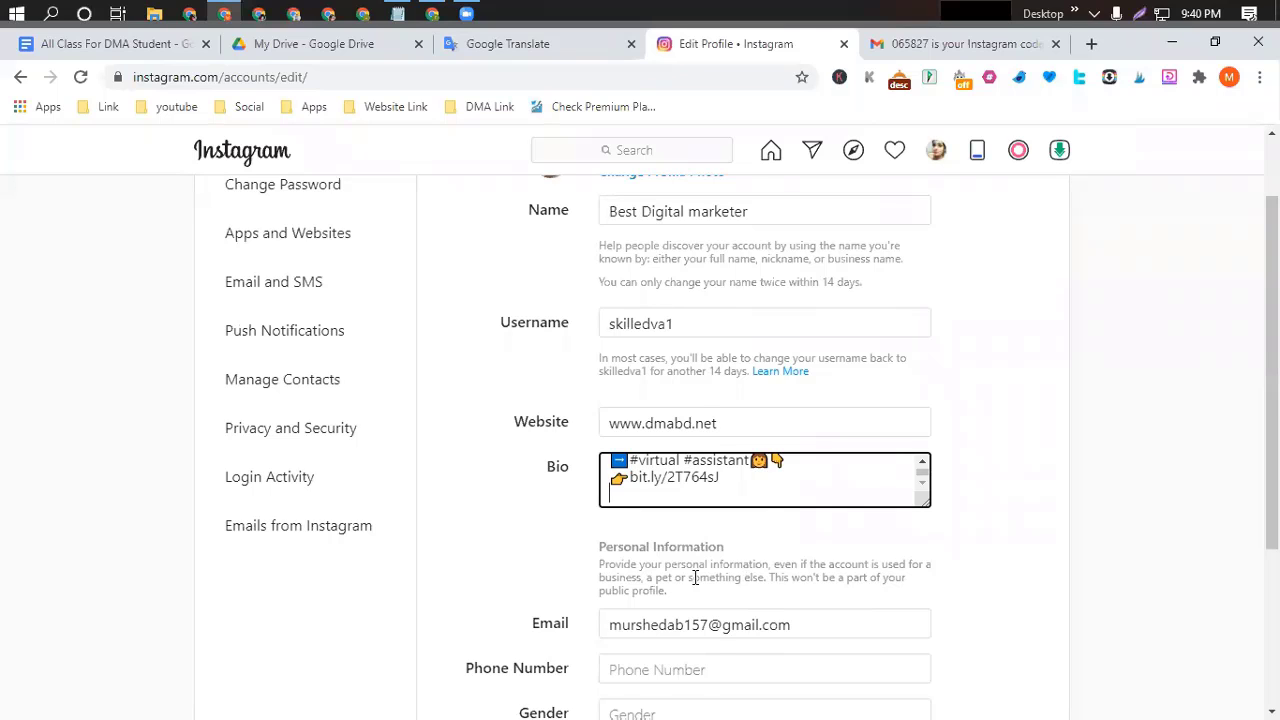
{"action": "scroll", "coordinate": [760, 550], "scroll_direction": "down", "scroll_amount": 1}
{"action": "scroll", "coordinate": [790, 397], "scroll_direction": "up", "scroll_amount": 3}
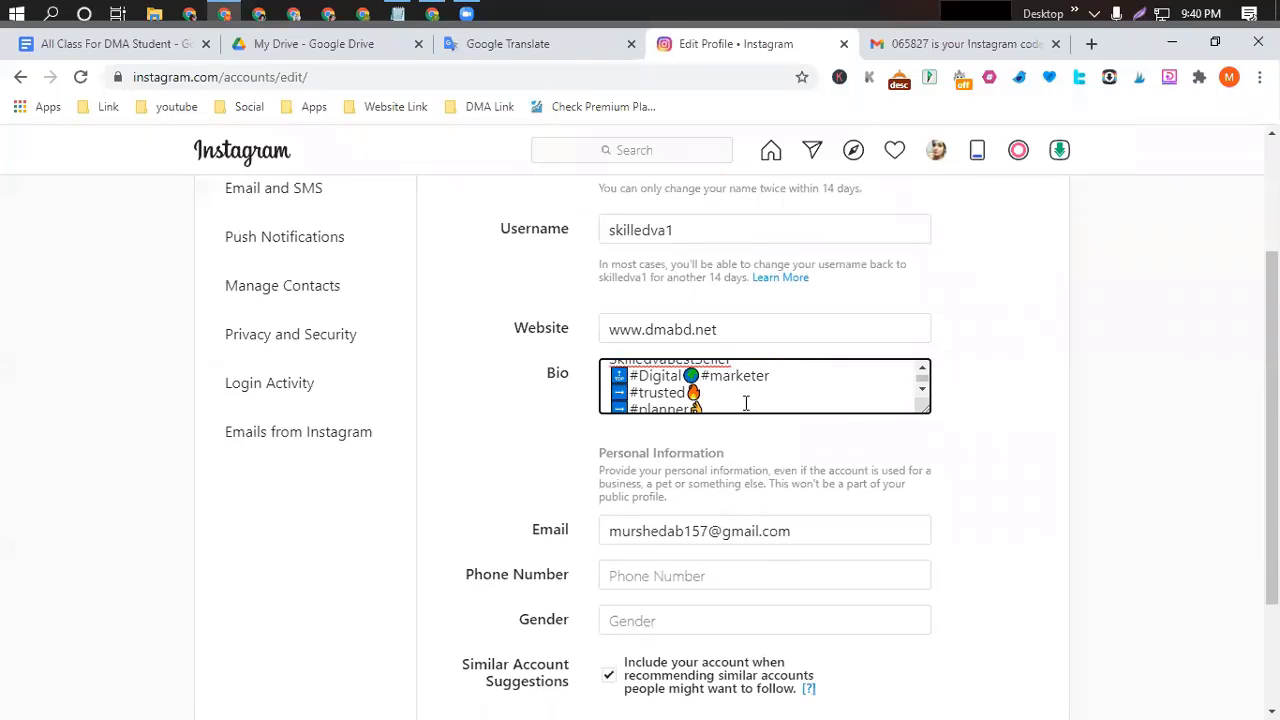
{"action": "scroll", "coordinate": [697, 405], "scroll_direction": "down", "scroll_amount": 1}
{"action": "scroll", "coordinate": [690, 395], "scroll_direction": "down", "scroll_amount": 1}
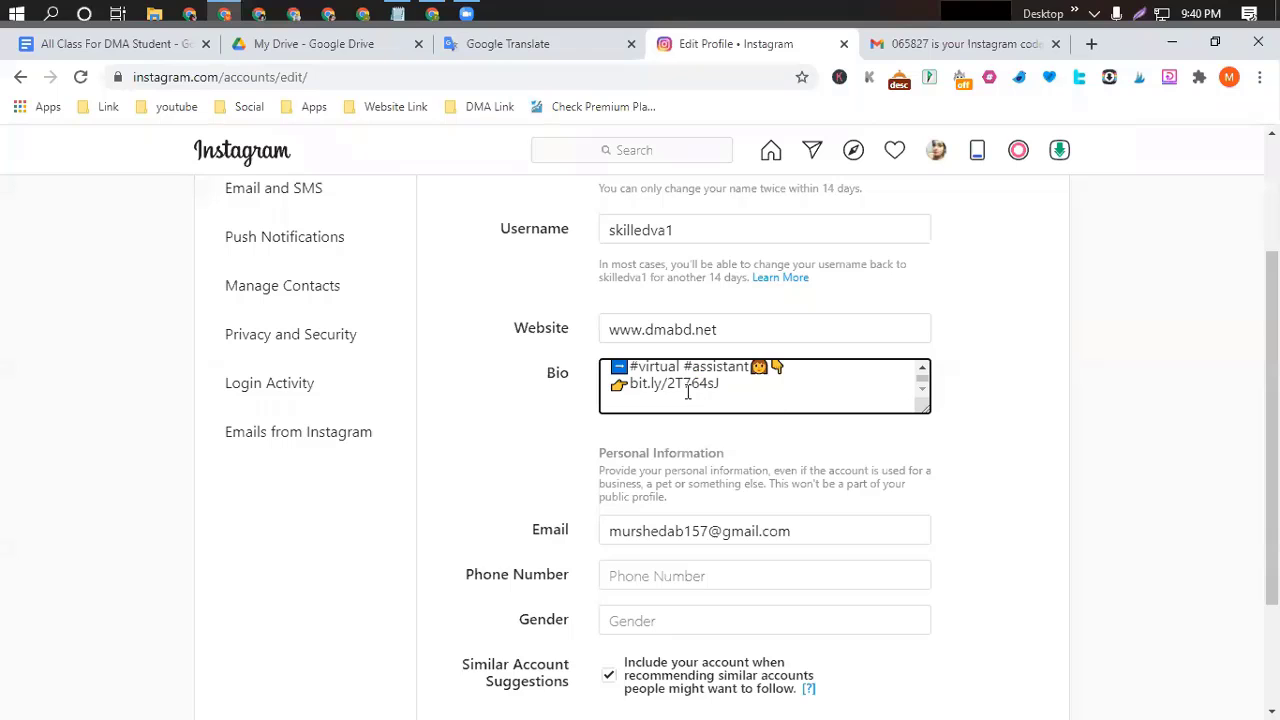
{"action": "scroll", "coordinate": [688, 390], "scroll_direction": "up", "scroll_amount": 3}
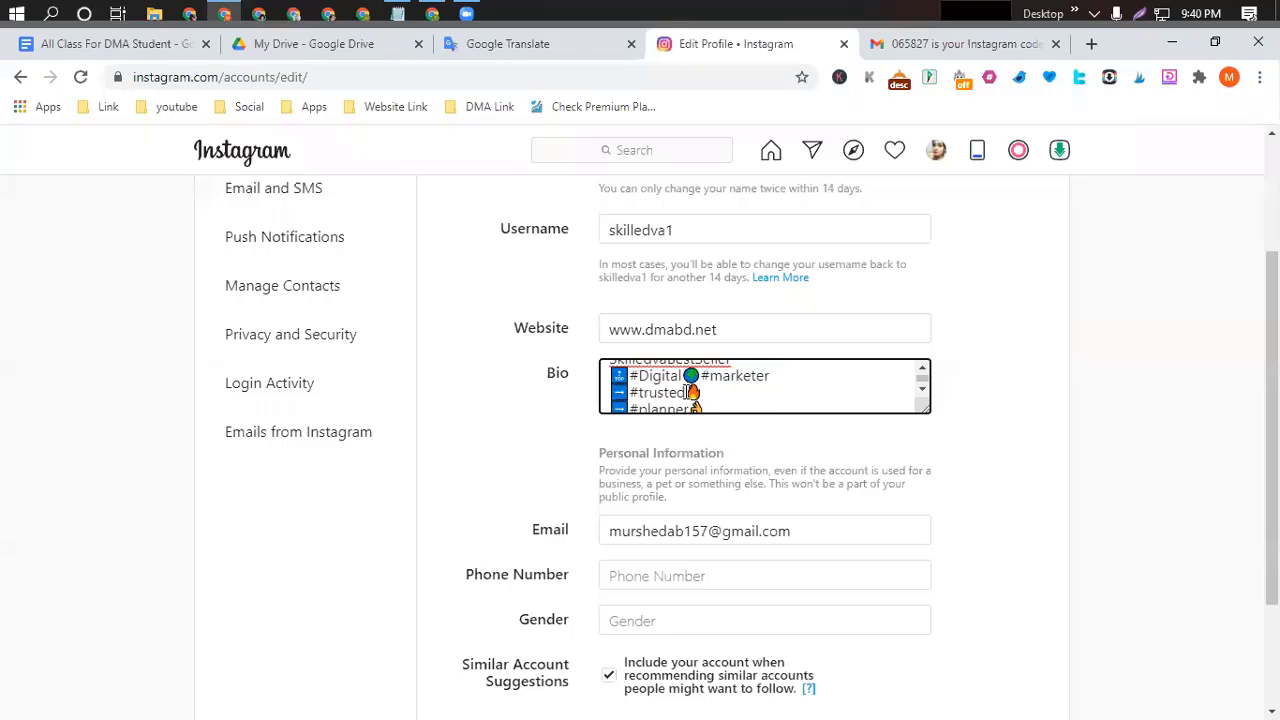
Return to the course notes and scroll to the Keyword section with the Best seller notes.
{"action": "left_click", "coordinate": [140, 47]}
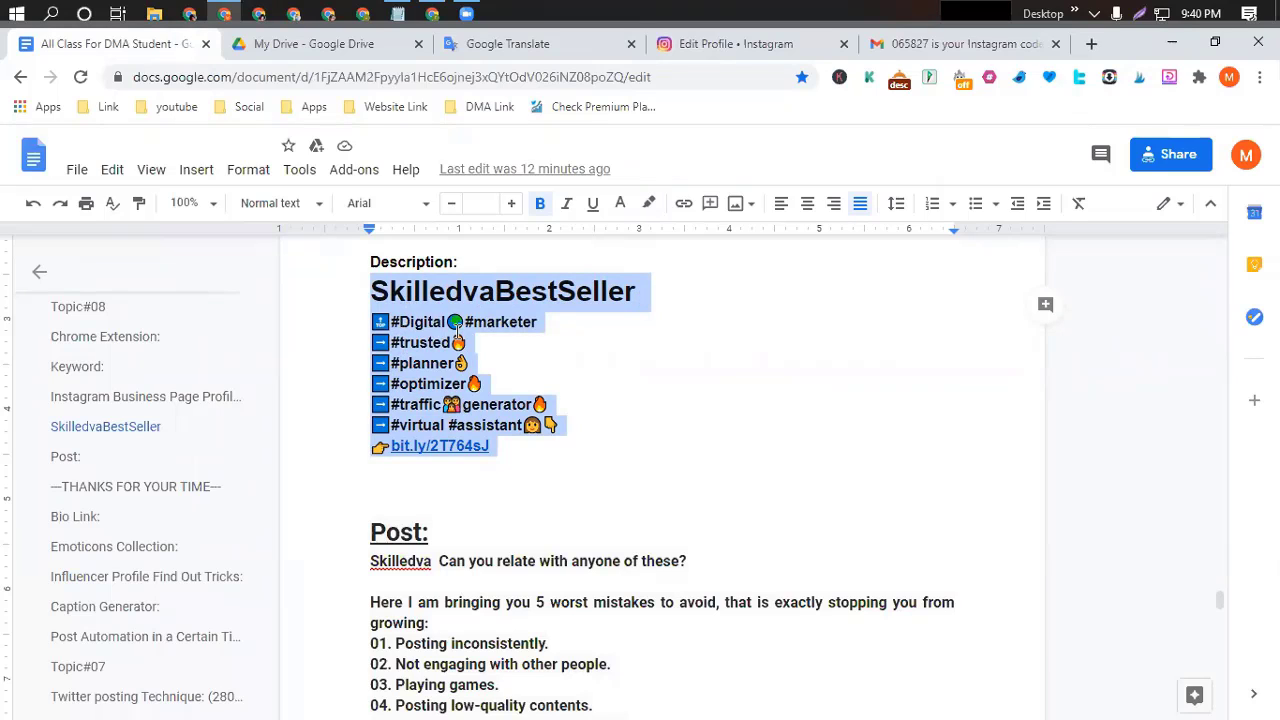
{"action": "scroll", "coordinate": [577, 330], "scroll_direction": "down", "scroll_amount": 1}
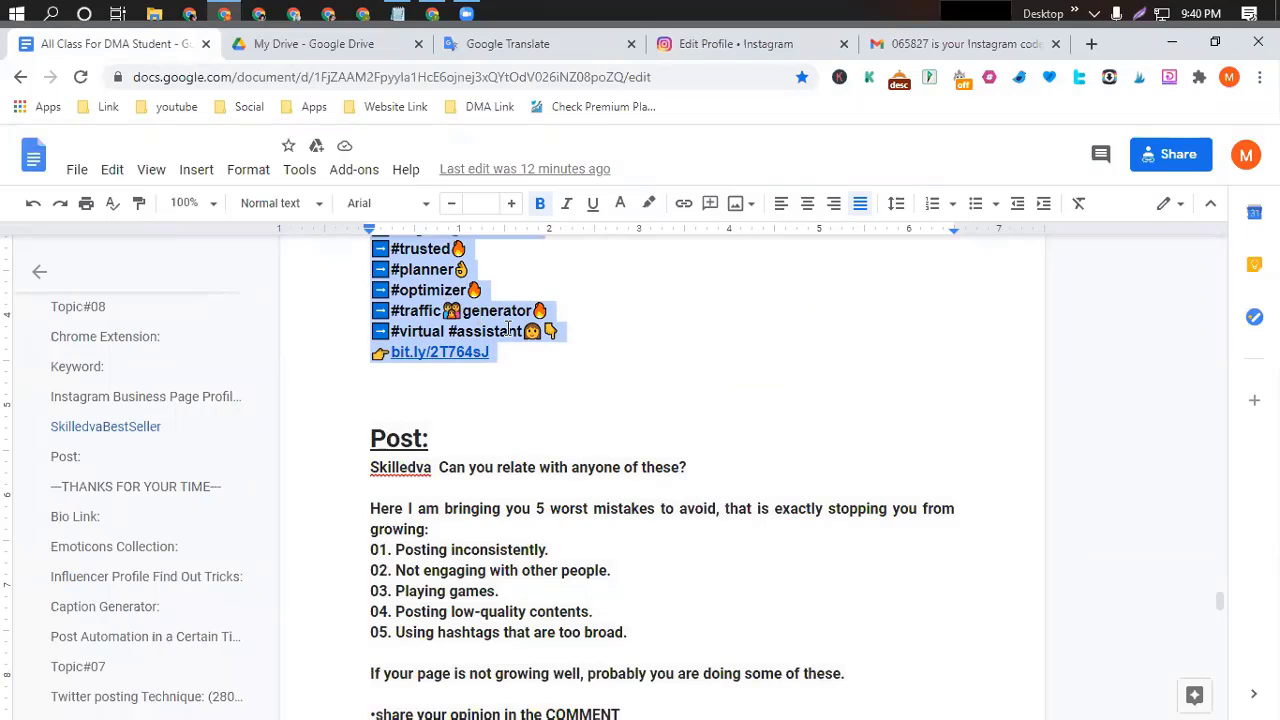
{"action": "scroll", "coordinate": [508, 334], "scroll_direction": "down", "scroll_amount": 2}
{"action": "scroll", "coordinate": [508, 343], "scroll_direction": "up", "scroll_amount": 4}
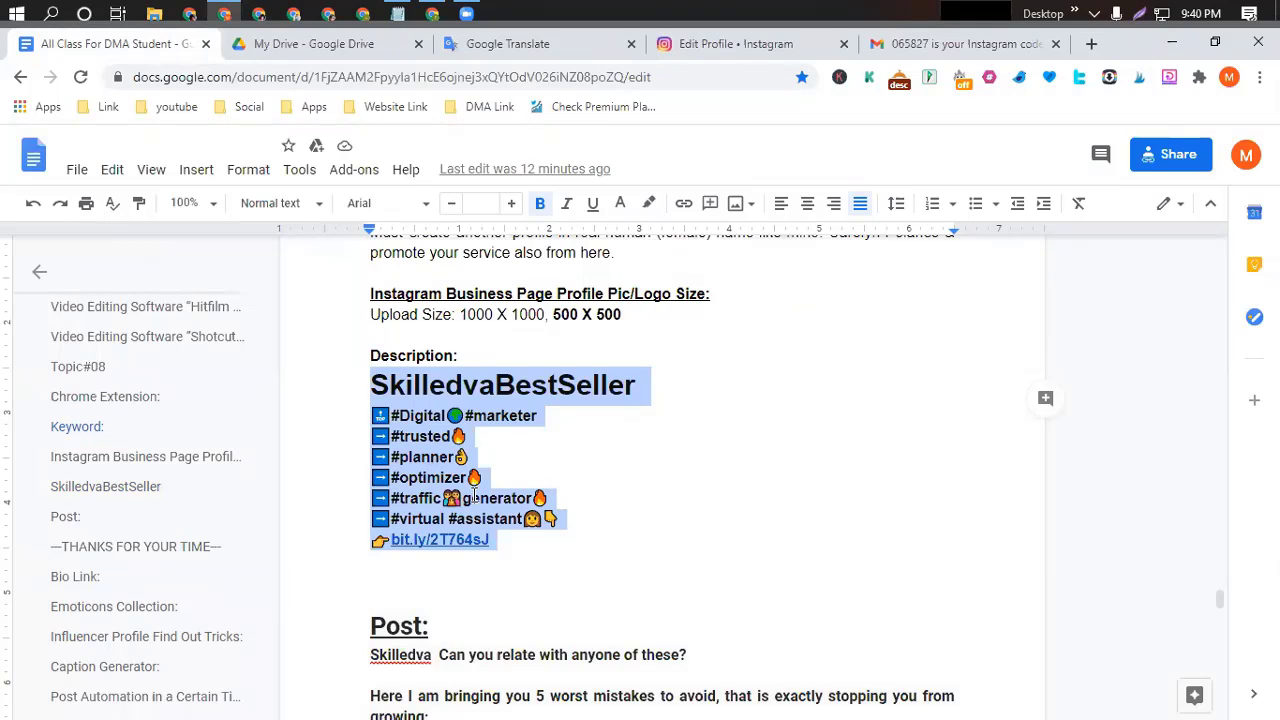
{"action": "scroll", "coordinate": [474, 495], "scroll_direction": "up", "scroll_amount": 6}
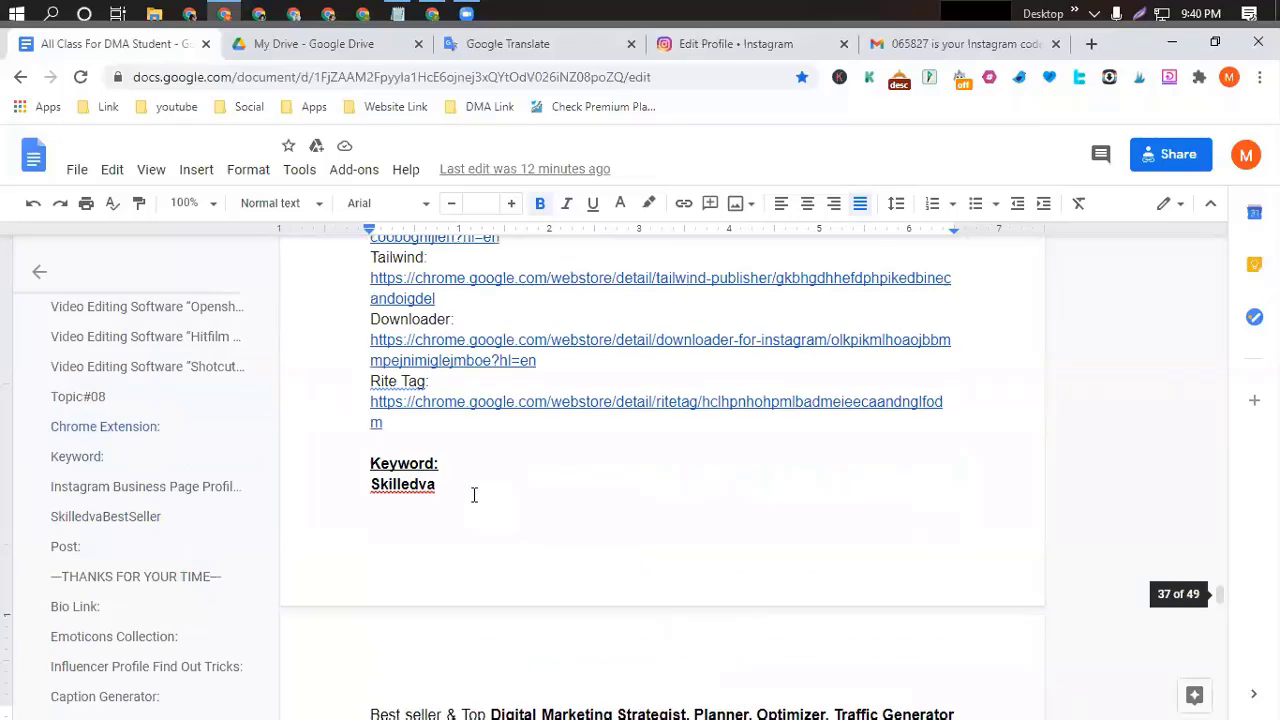
{"action": "scroll", "coordinate": [474, 495], "scroll_direction": "down", "scroll_amount": 3}
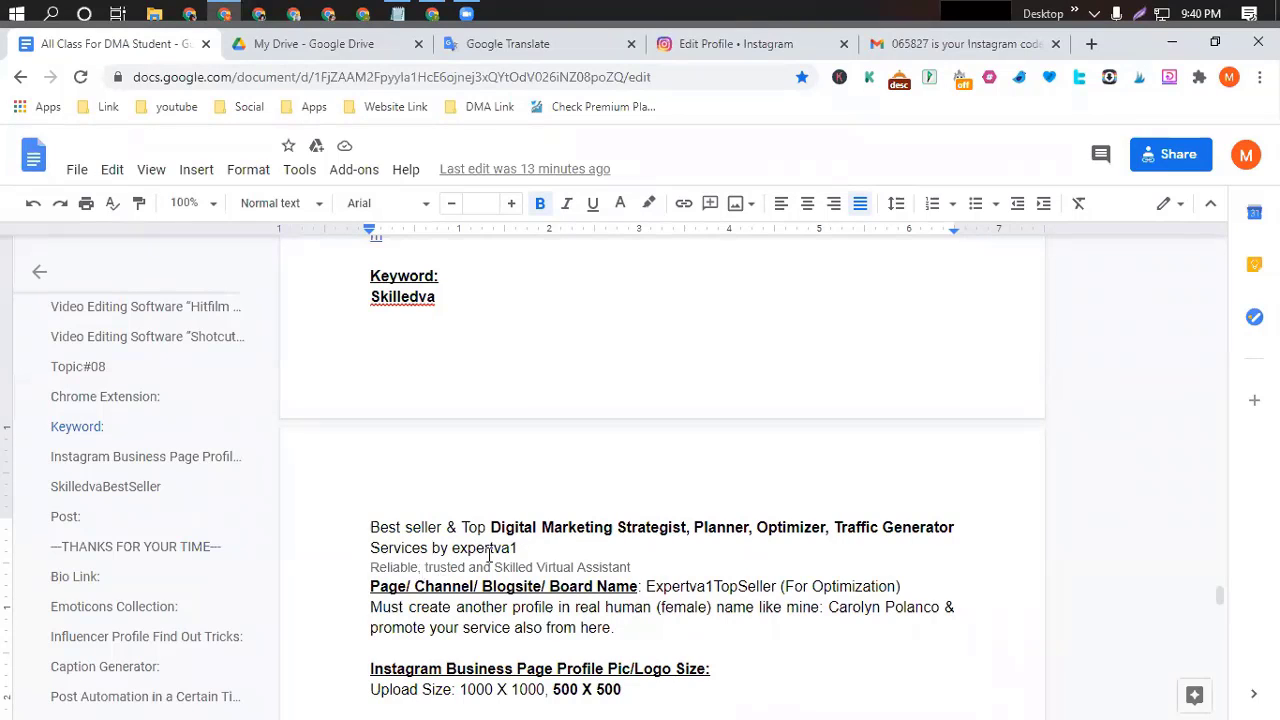
Replace expertva1 with skilledva in the 'Services by' line.
{"action": "left_click_drag", "start_coordinate": [452, 549], "coordinate": [520, 550]}
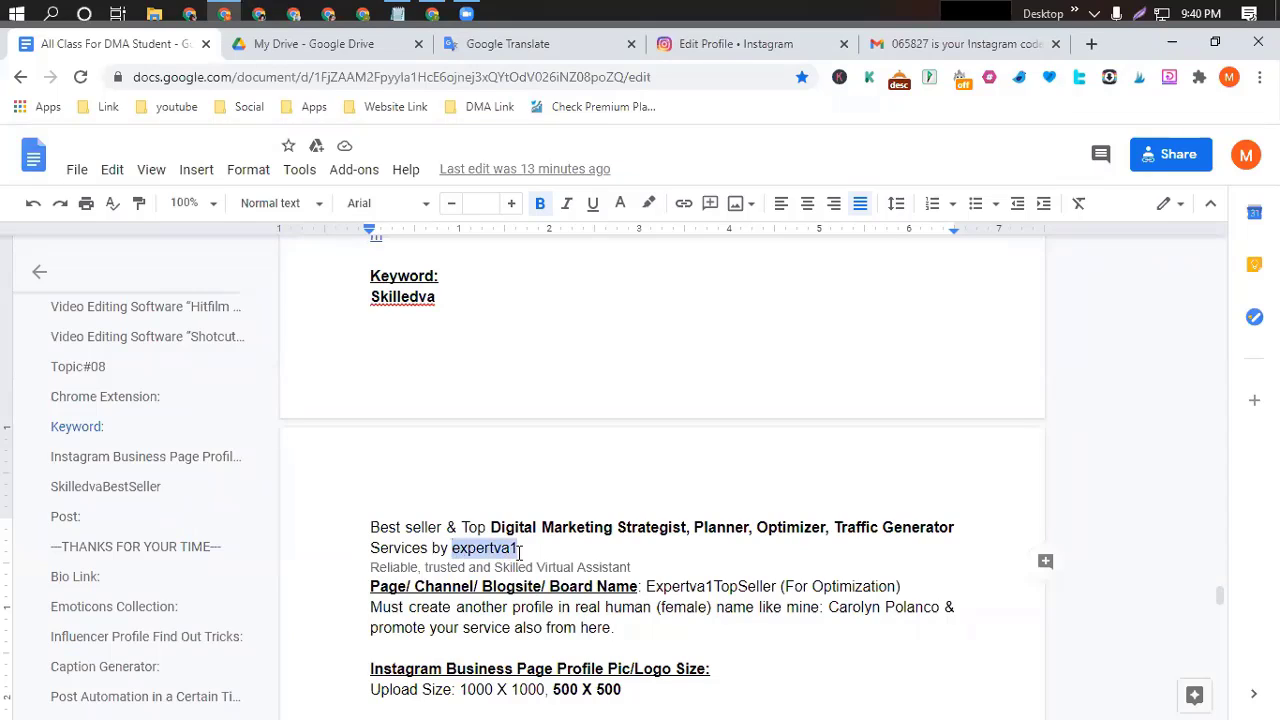
{"action": "key", "text": "BackSpace"}
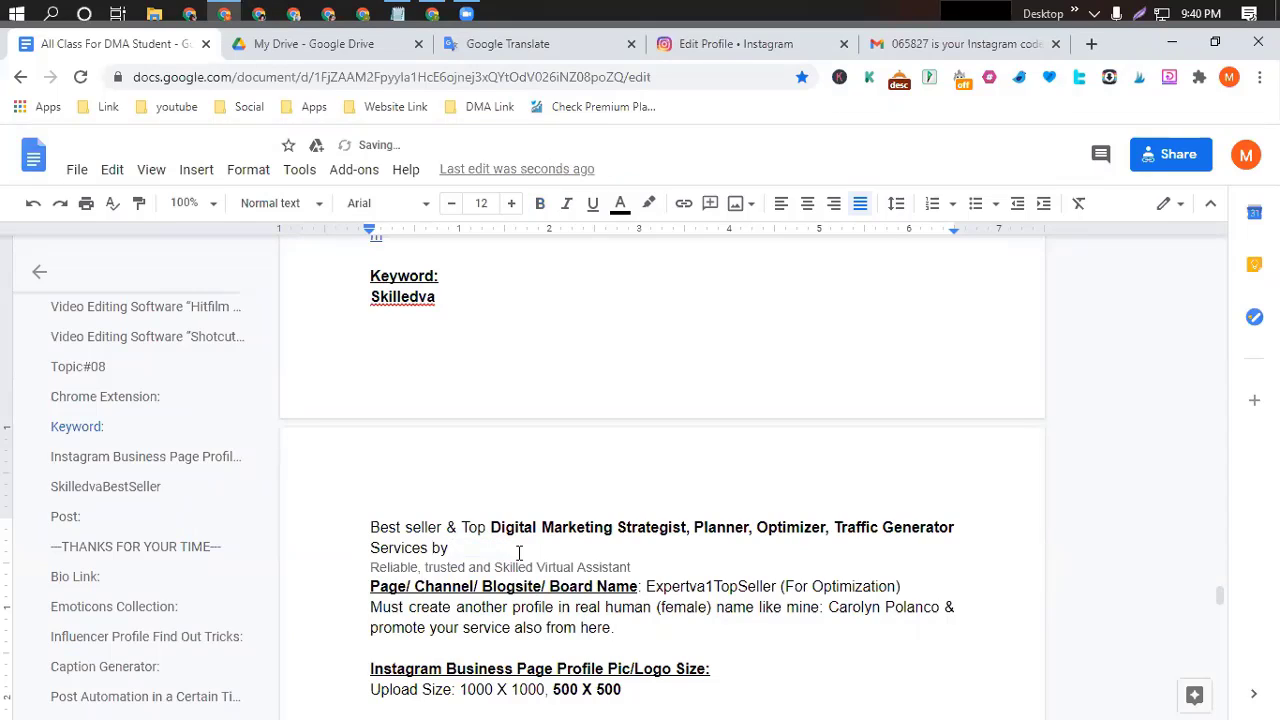
{"action": "type", "text": "skilledva"}
{"action": "scroll", "coordinate": [518, 552], "scroll_direction": "down", "scroll_amount": 2}
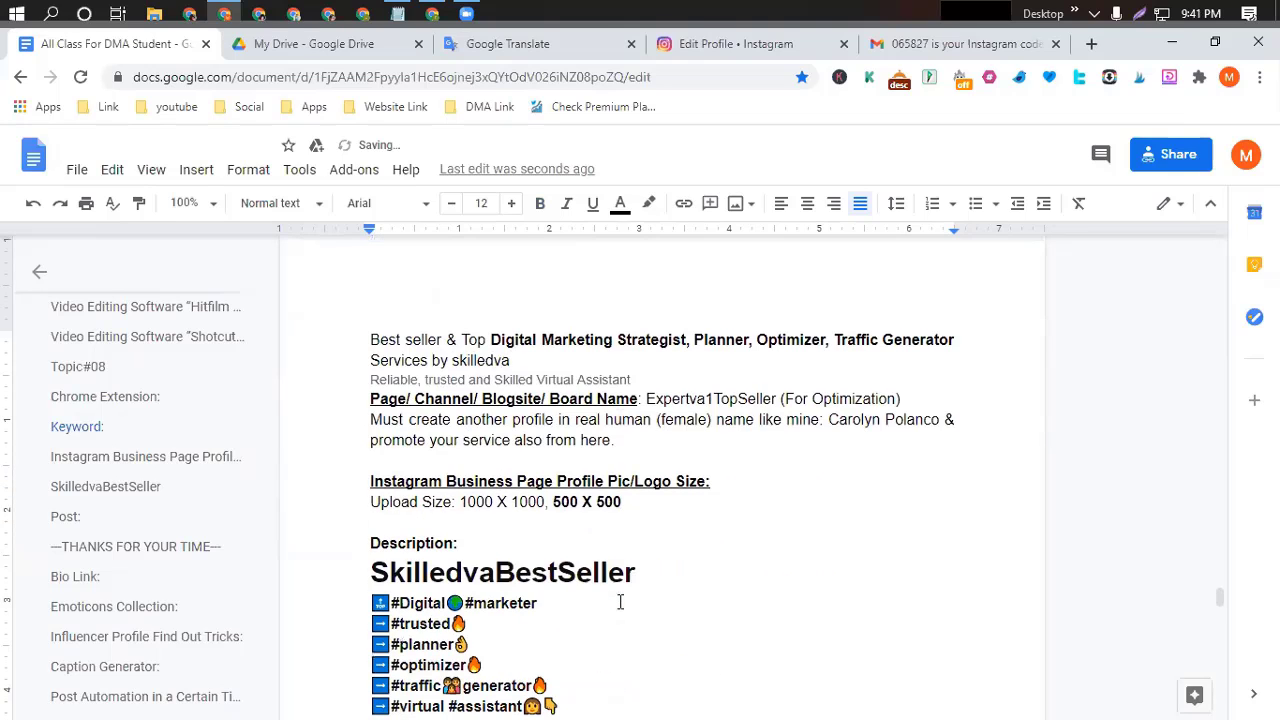
{"action": "scroll", "coordinate": [298, 480], "scroll_direction": "up", "scroll_amount": 1}
{"action": "scroll", "coordinate": [423, 459], "scroll_direction": "down", "scroll_amount": 1}
Make the word skilledva bold and deselect it.
{"action": "left_click_drag", "start_coordinate": [452, 361], "coordinate": [516, 362]}
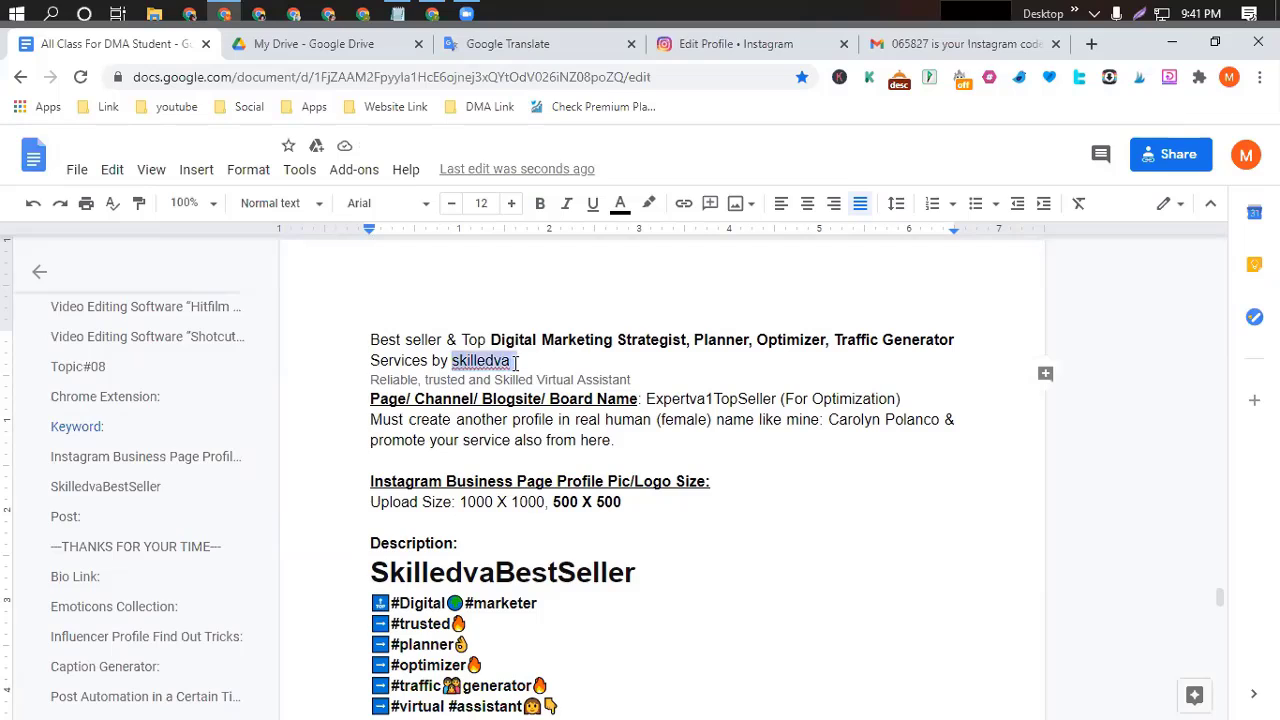
{"action": "left_click", "coordinate": [540, 203]}
{"action": "left_click", "coordinate": [558, 363]}
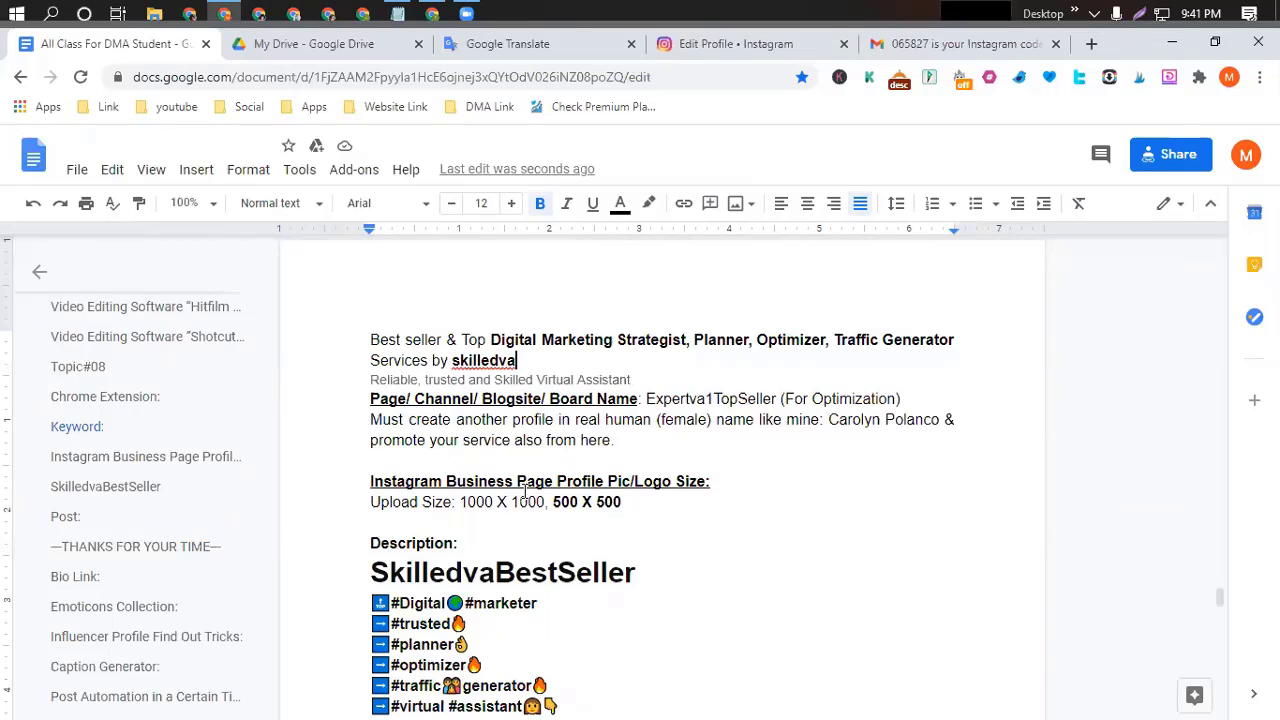
{"action": "scroll", "coordinate": [520, 490], "scroll_direction": "down", "scroll_amount": 3}
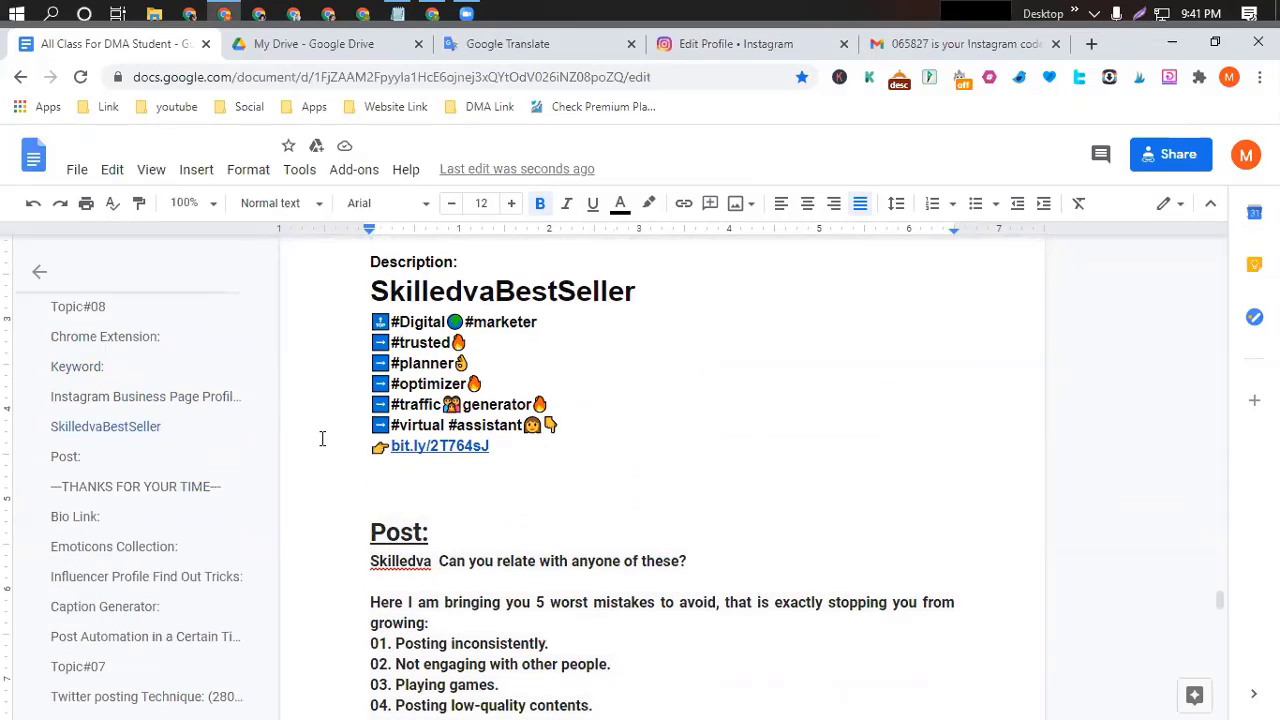
On Instagram's Edit Profile page, enter the phone number.
{"action": "left_click", "coordinate": [744, 43]}
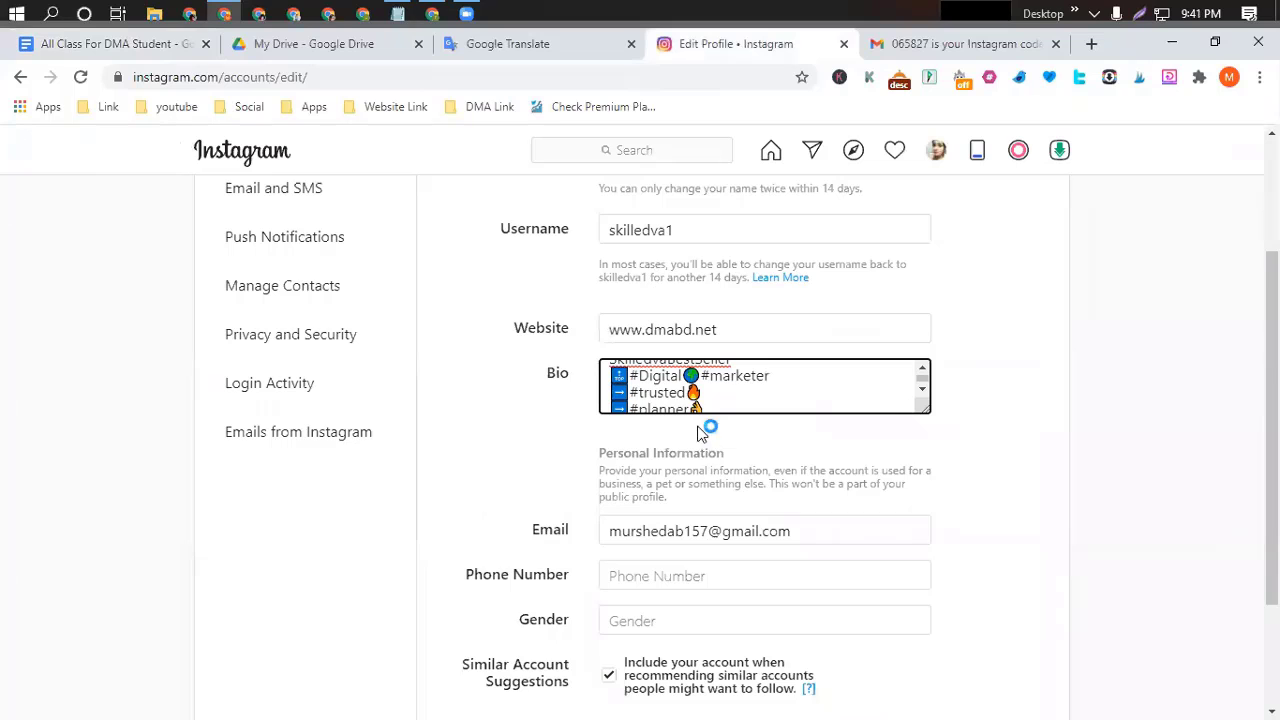
{"action": "scroll", "coordinate": [782, 583], "scroll_direction": "down", "scroll_amount": 2}
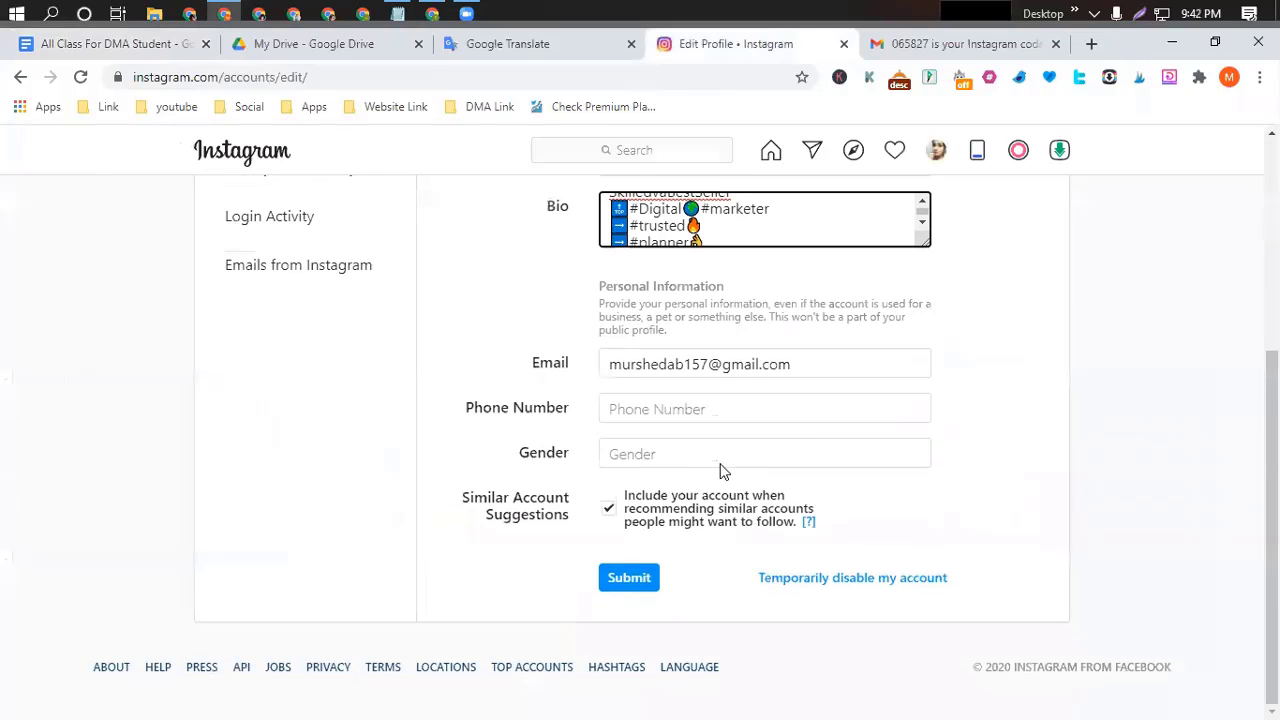
{"action": "left_click", "coordinate": [632, 410]}
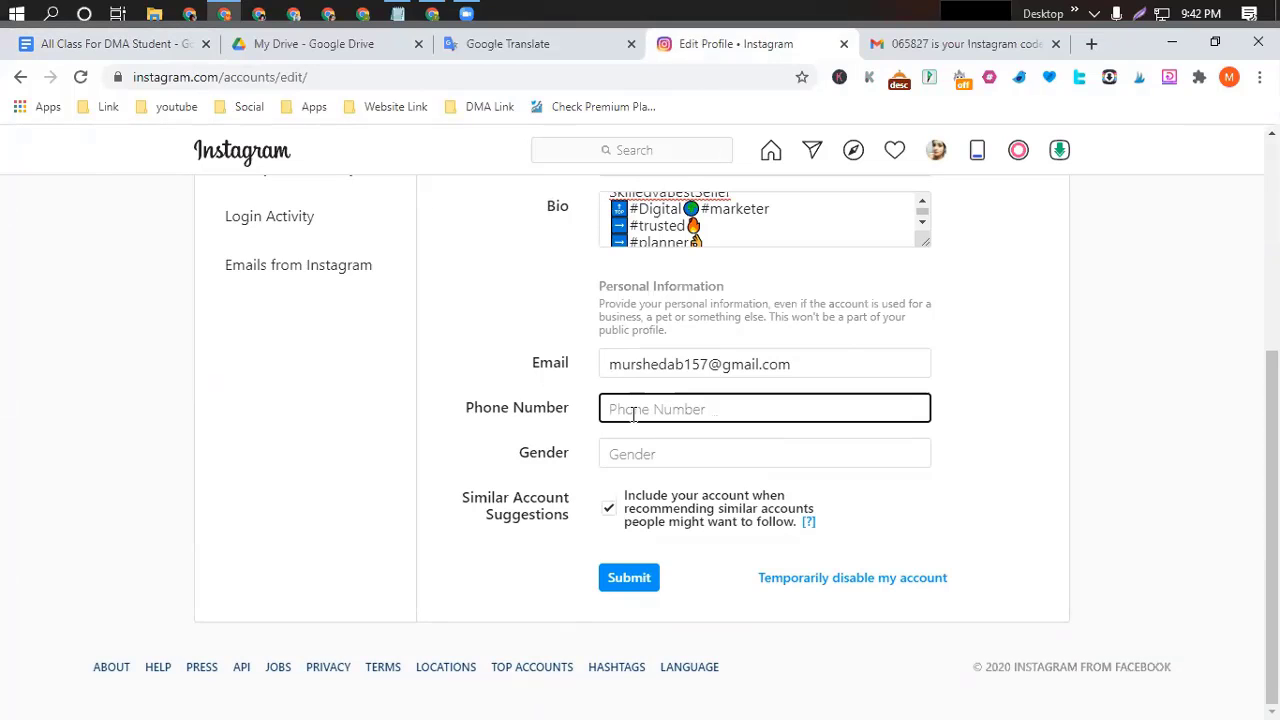
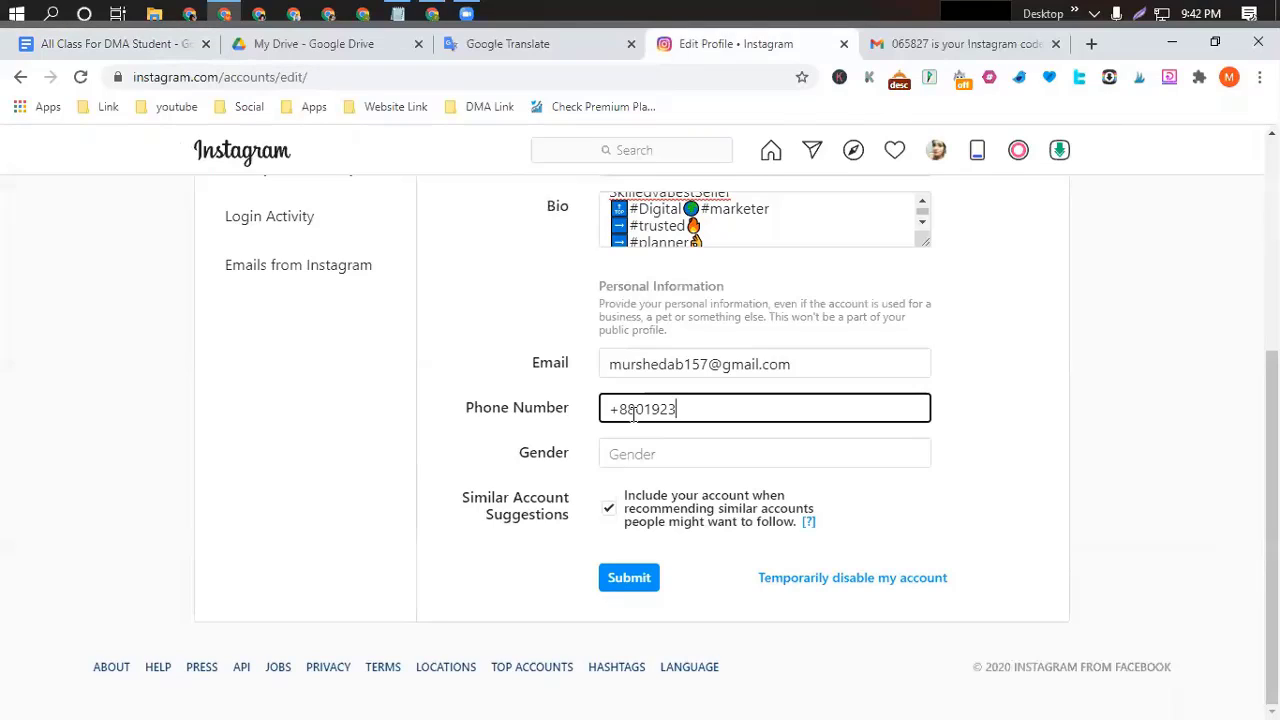
Set the gender to Female and submit the profile changes.
{"action": "left_click", "coordinate": [652, 455]}
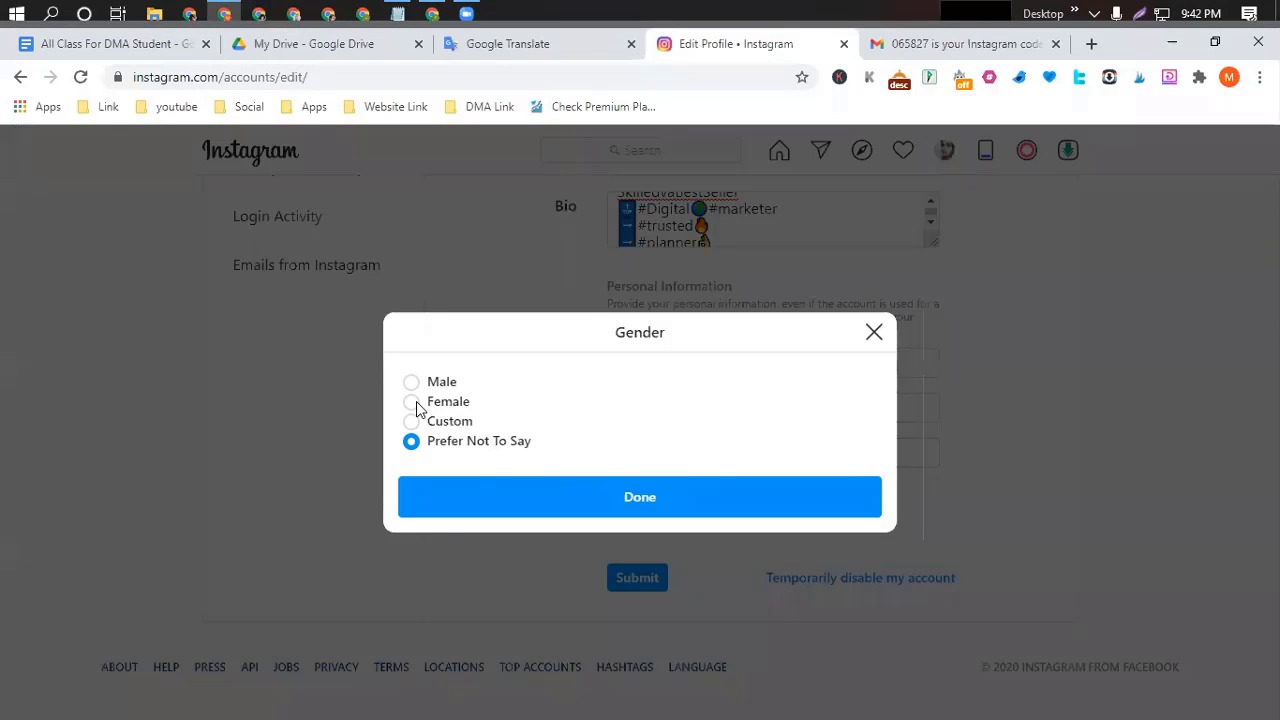
{"action": "left_click", "coordinate": [416, 403]}
{"action": "left_click", "coordinate": [634, 498]}
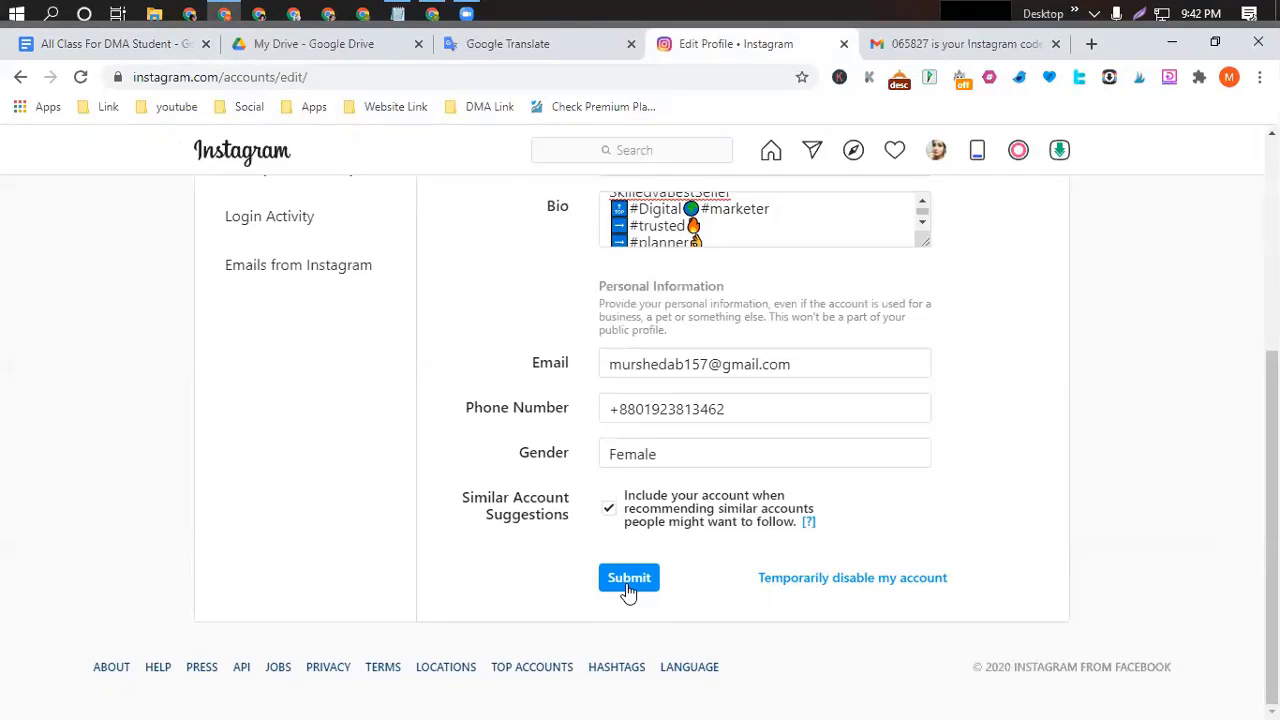
{"action": "left_click", "coordinate": [630, 584]}
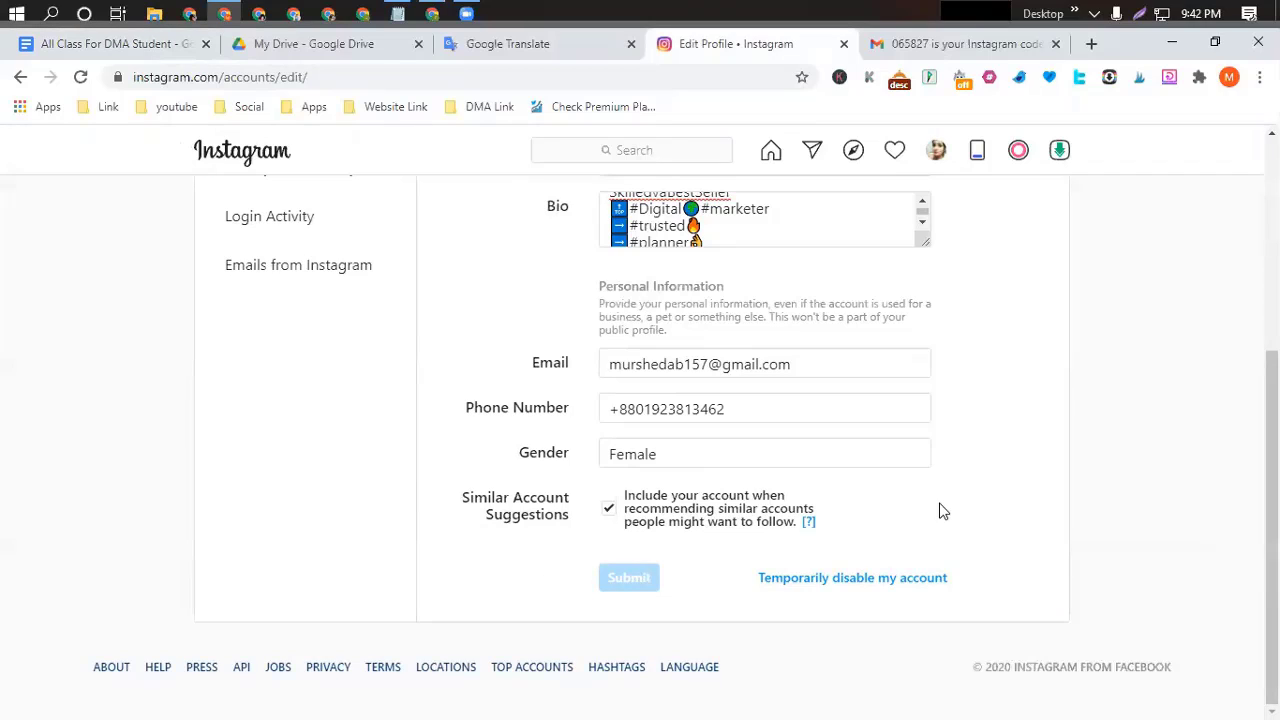
Go to the skilledva1 profile page from the account menu.
{"action": "left_click", "coordinate": [936, 152]}
{"action": "left_click", "coordinate": [817, 196]}
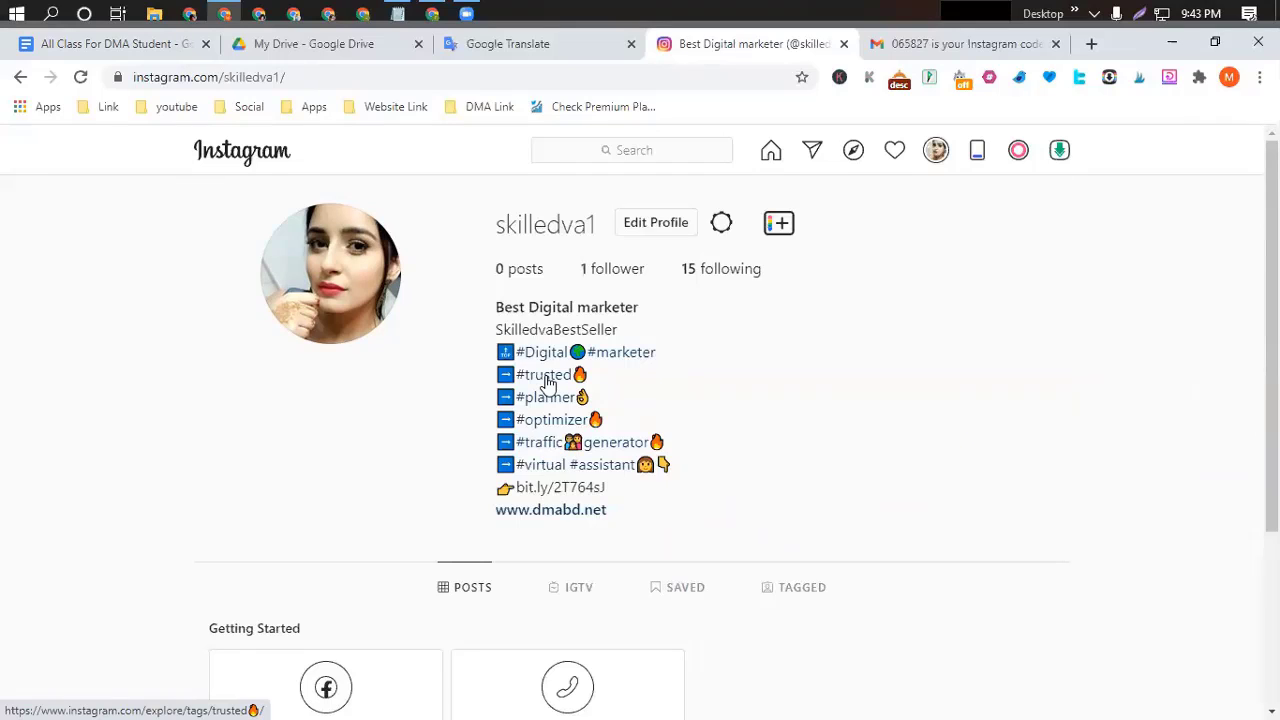
{"action": "right_click", "coordinate": [547, 381]}
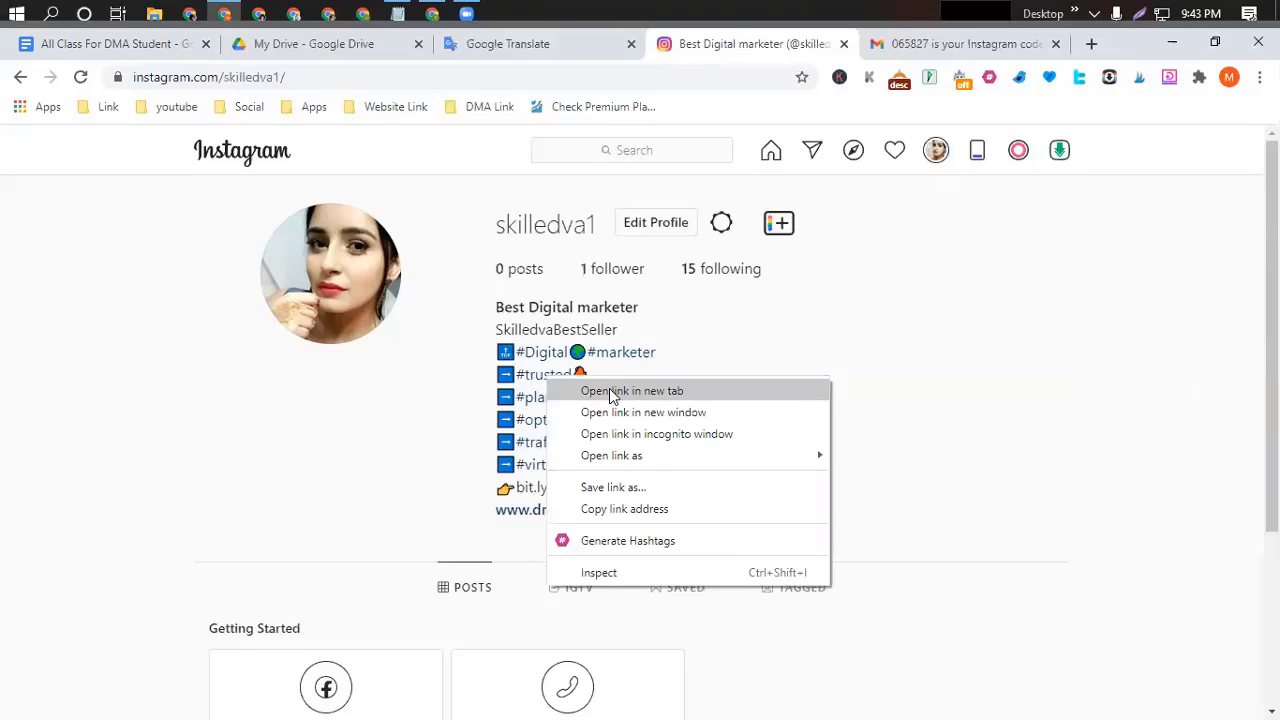
{"action": "left_click", "coordinate": [612, 393]}
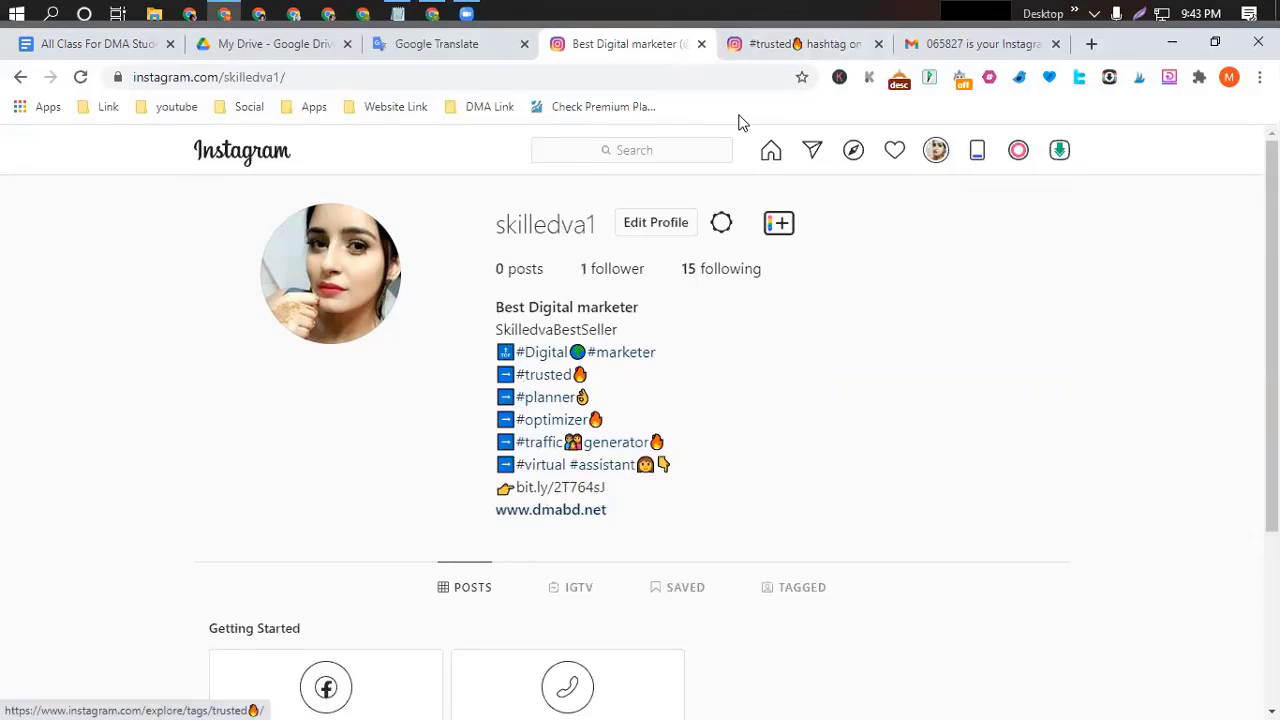
{"action": "left_click", "coordinate": [800, 45]}
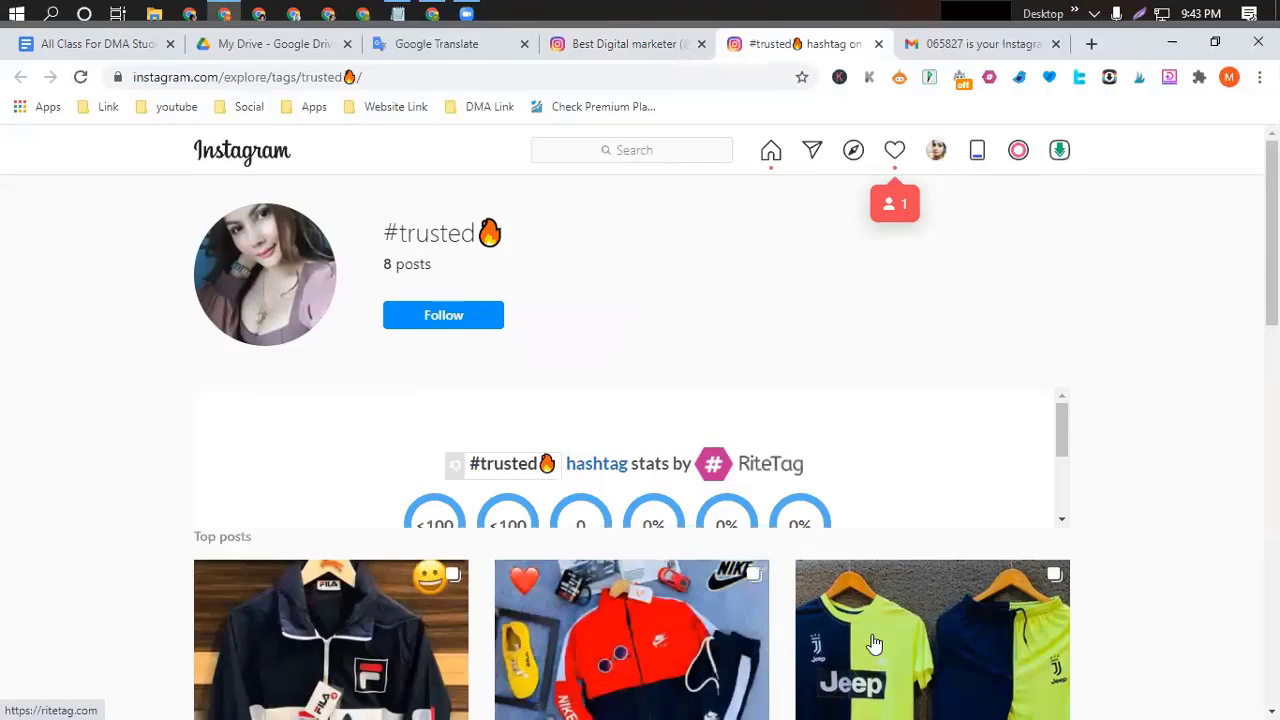
{"action": "scroll", "coordinate": [380, 590], "scroll_direction": "down", "scroll_amount": 5}
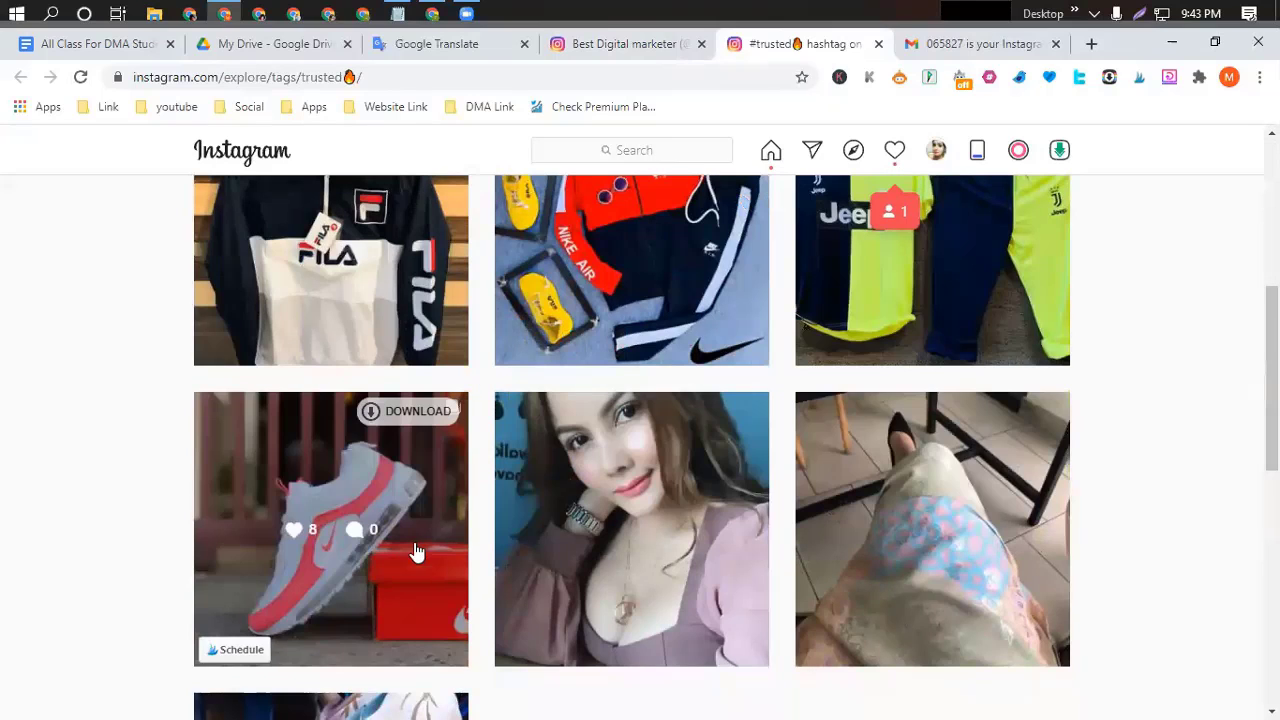
{"action": "scroll", "coordinate": [980, 557], "scroll_direction": "down", "scroll_amount": 8}
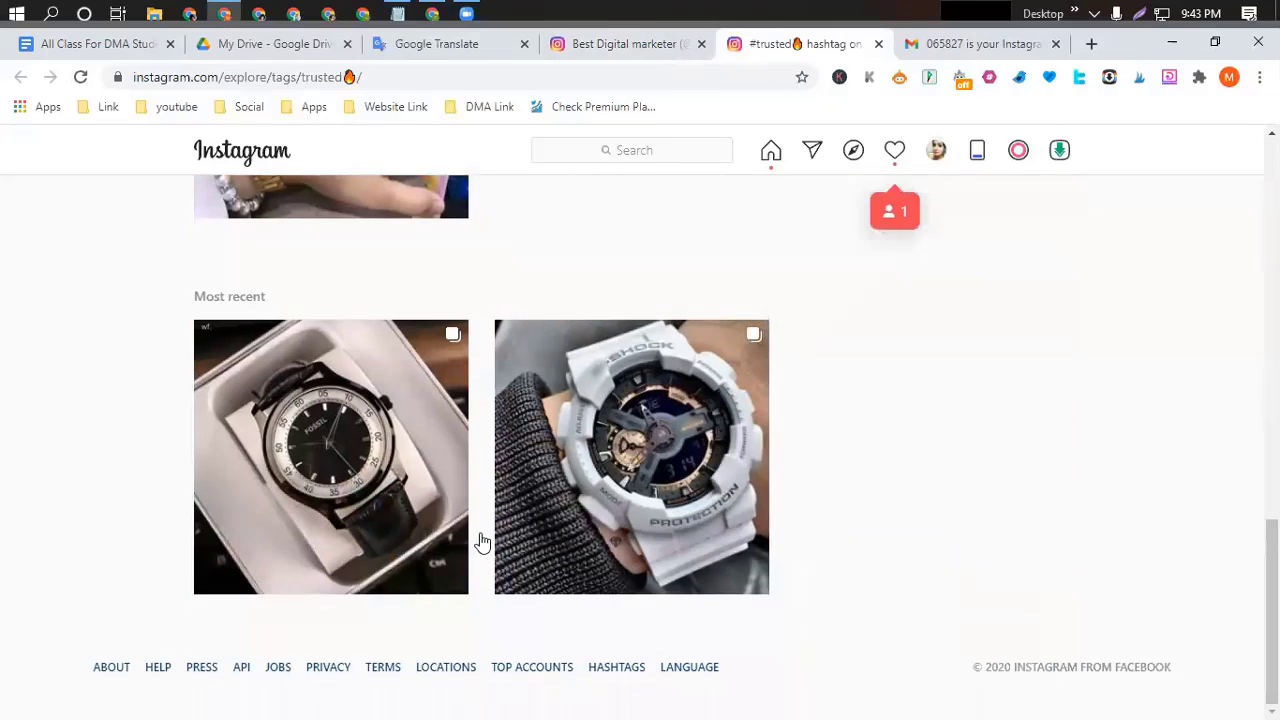
{"action": "scroll", "coordinate": [982, 427], "scroll_direction": "up", "scroll_amount": 12}
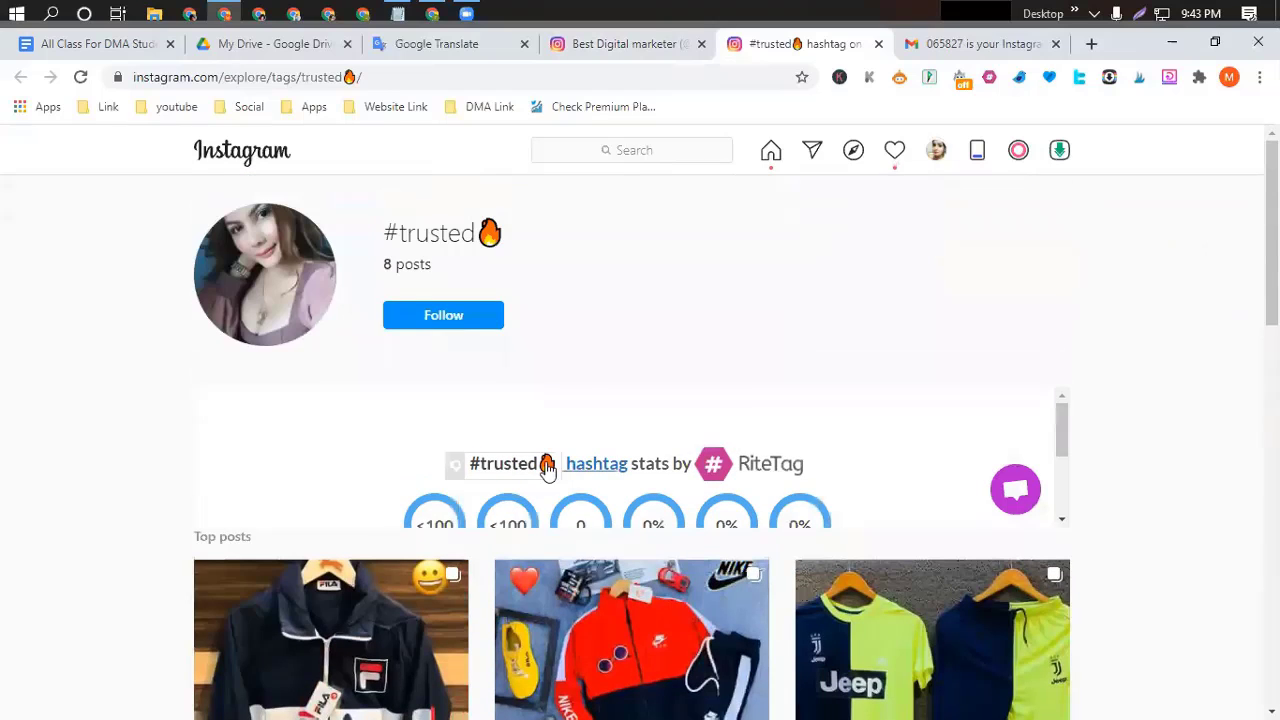
{"action": "scroll", "coordinate": [810, 450], "scroll_direction": "down", "scroll_amount": 2}
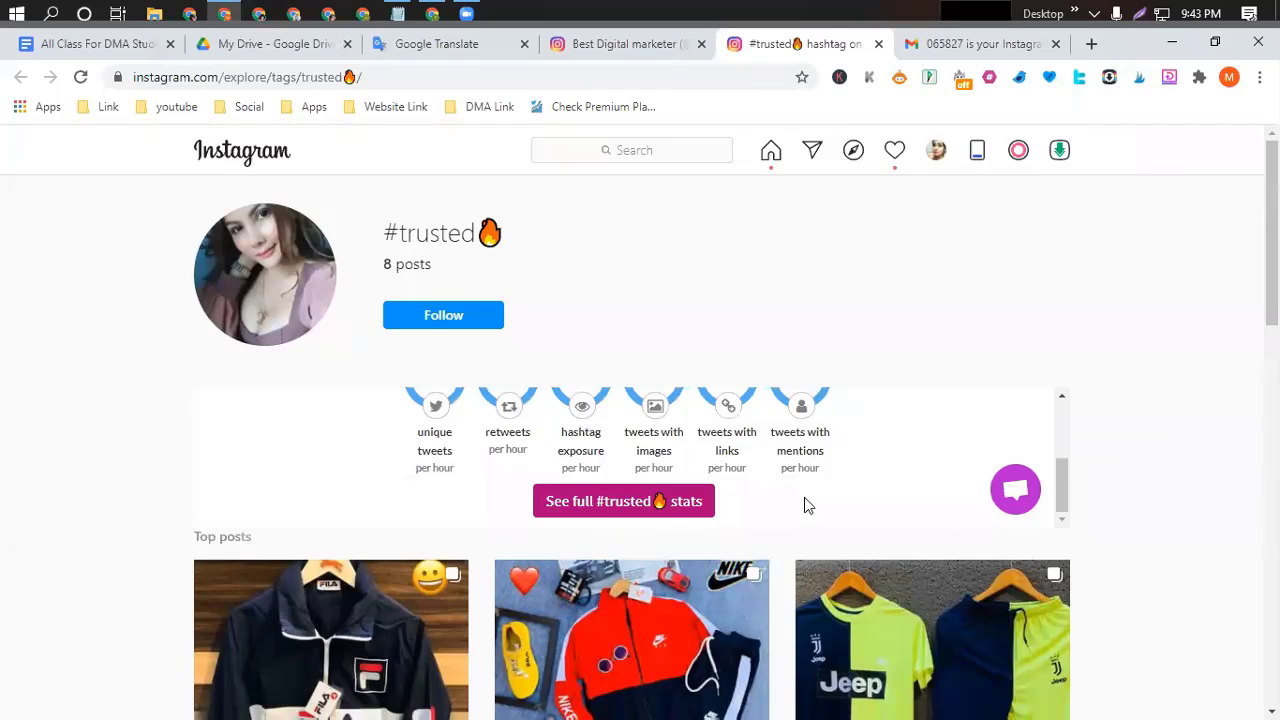
{"action": "scroll", "coordinate": [805, 500], "scroll_direction": "up", "scroll_amount": 2}
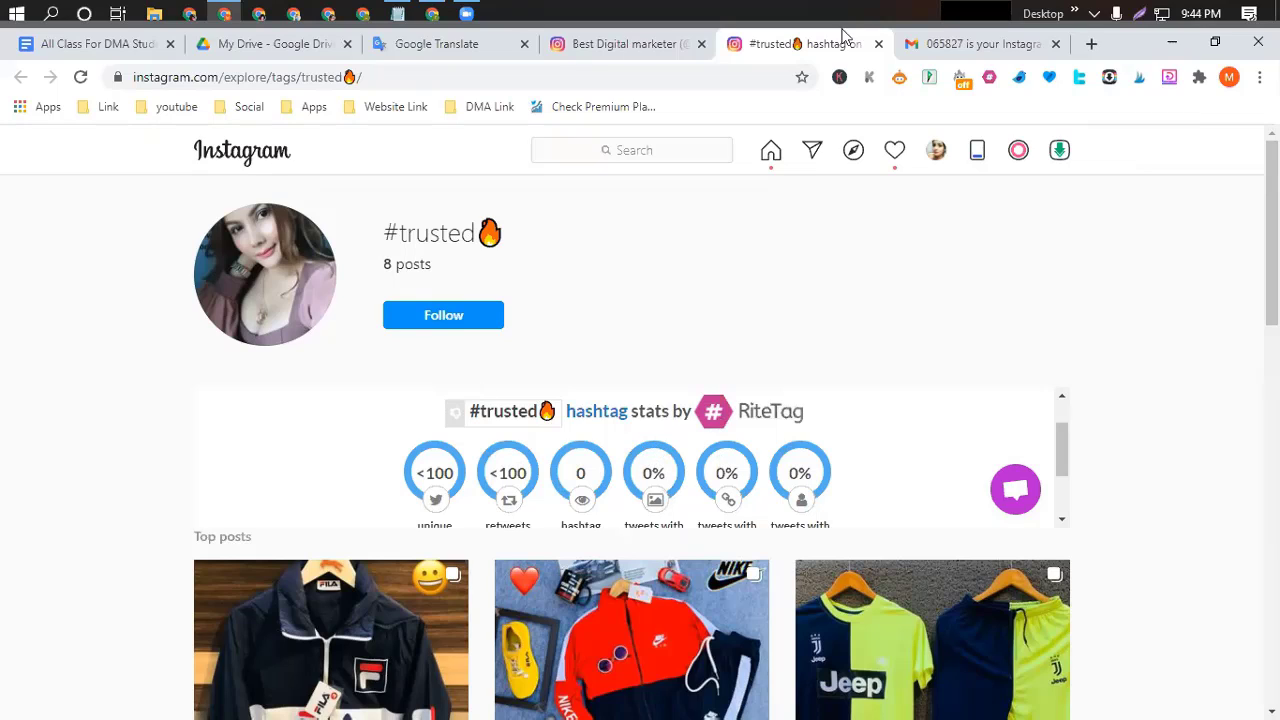
{"action": "left_click", "coordinate": [878, 44]}
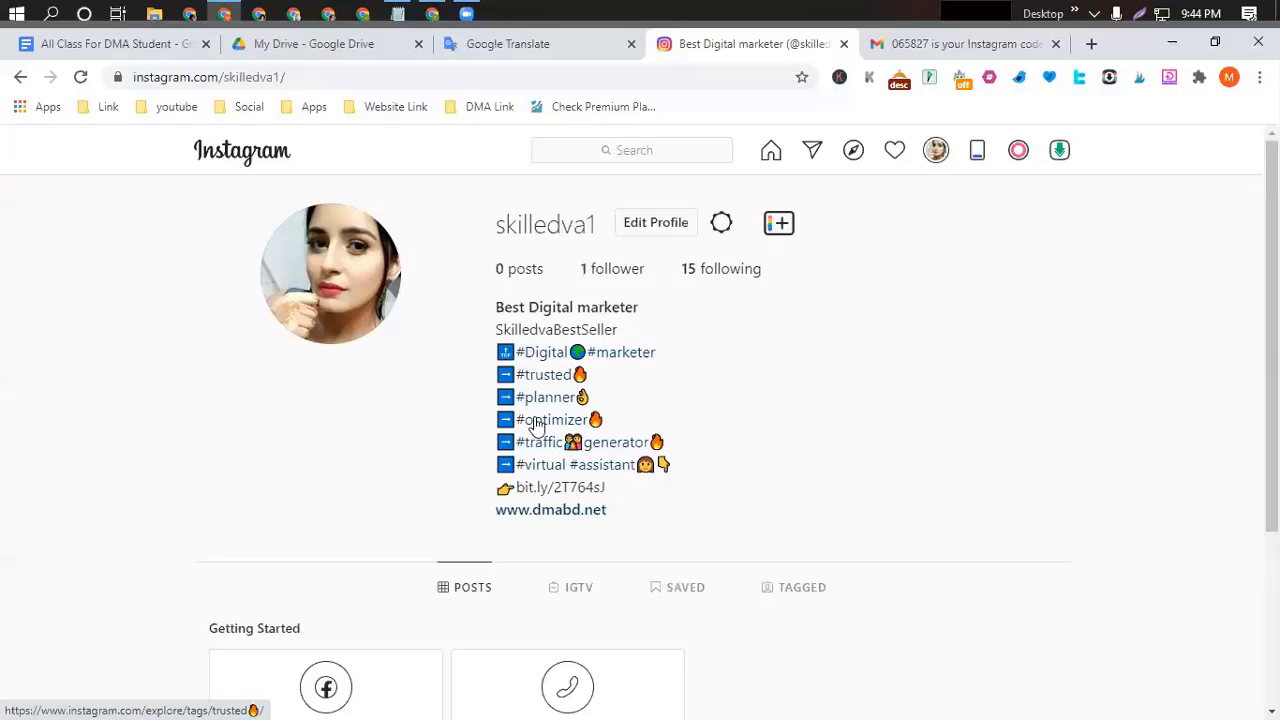
{"action": "scroll", "coordinate": [630, 470], "scroll_direction": "down", "scroll_amount": 1}
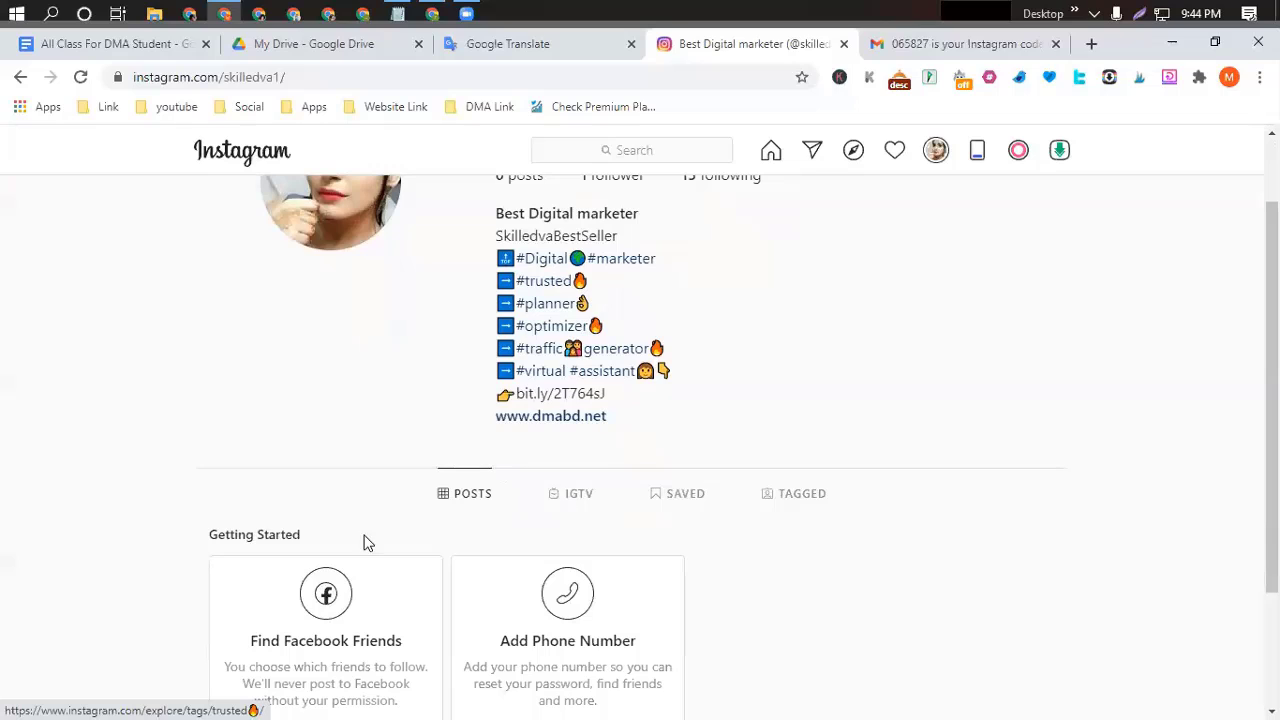
{"action": "scroll", "coordinate": [731, 455], "scroll_direction": "up", "scroll_amount": 1}
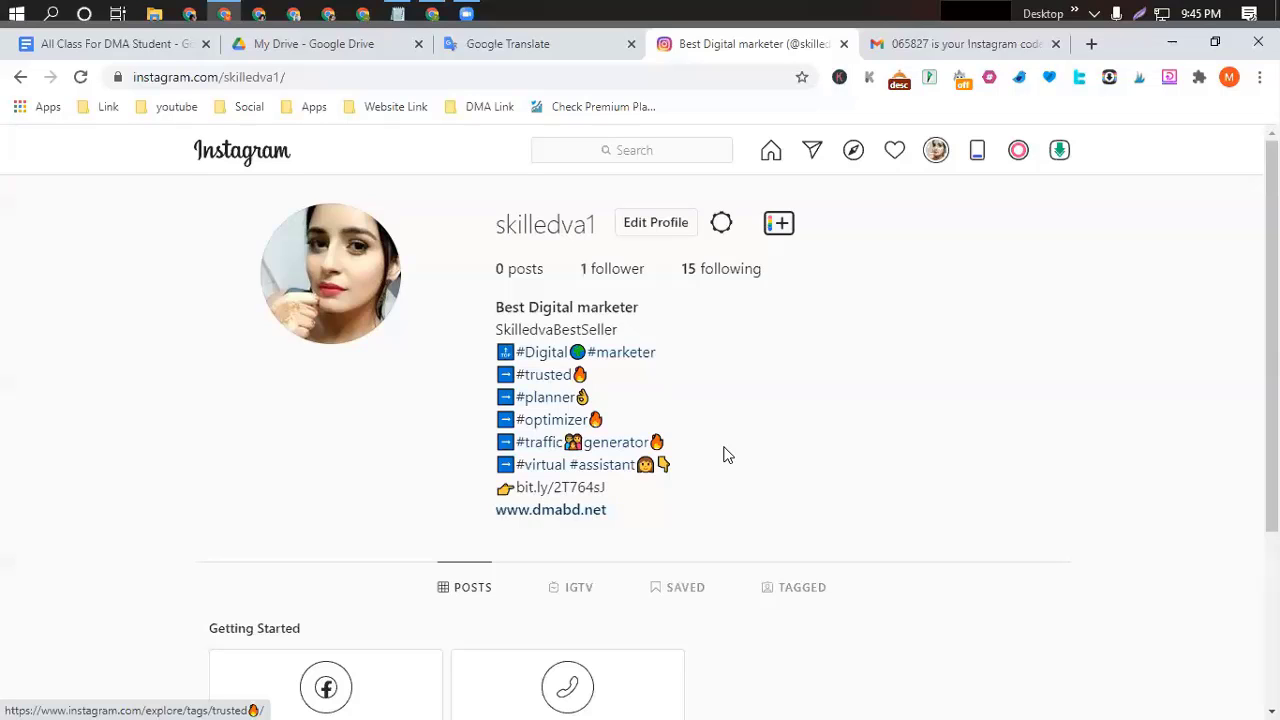
Open the account settings options and cancel without choosing anything.
{"action": "left_click", "coordinate": [721, 224]}
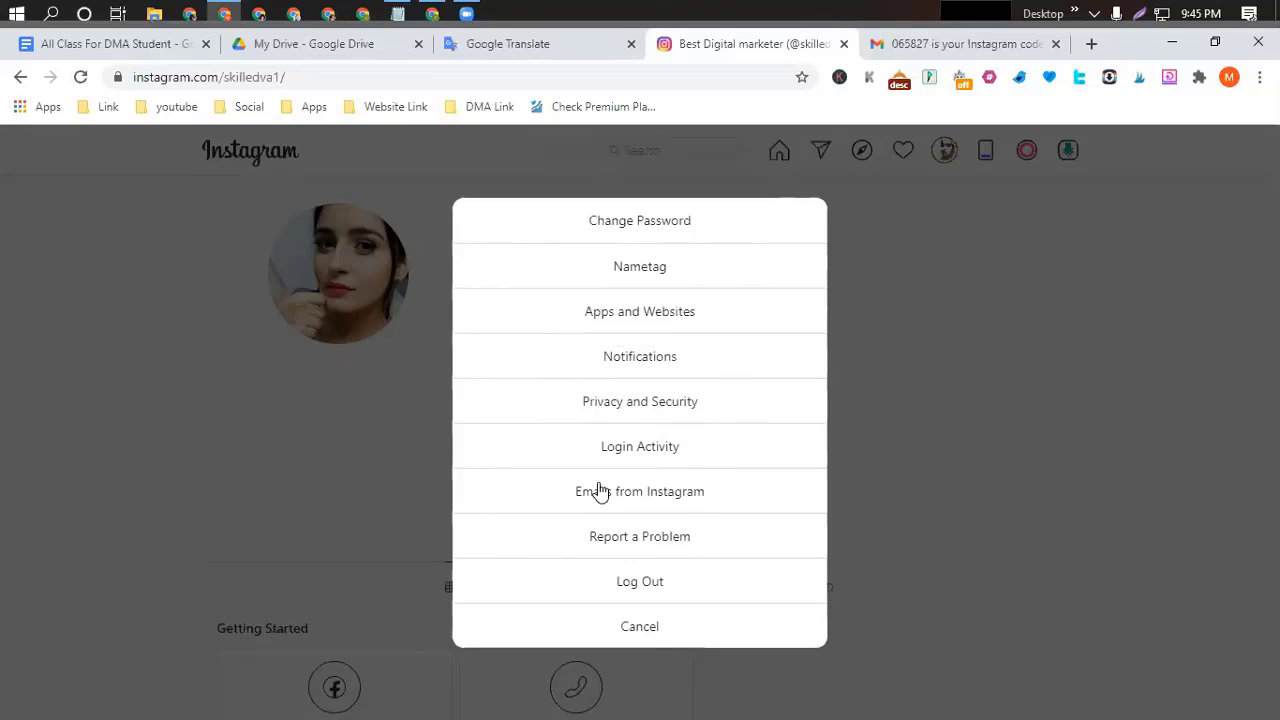
{"action": "left_click", "coordinate": [641, 629]}
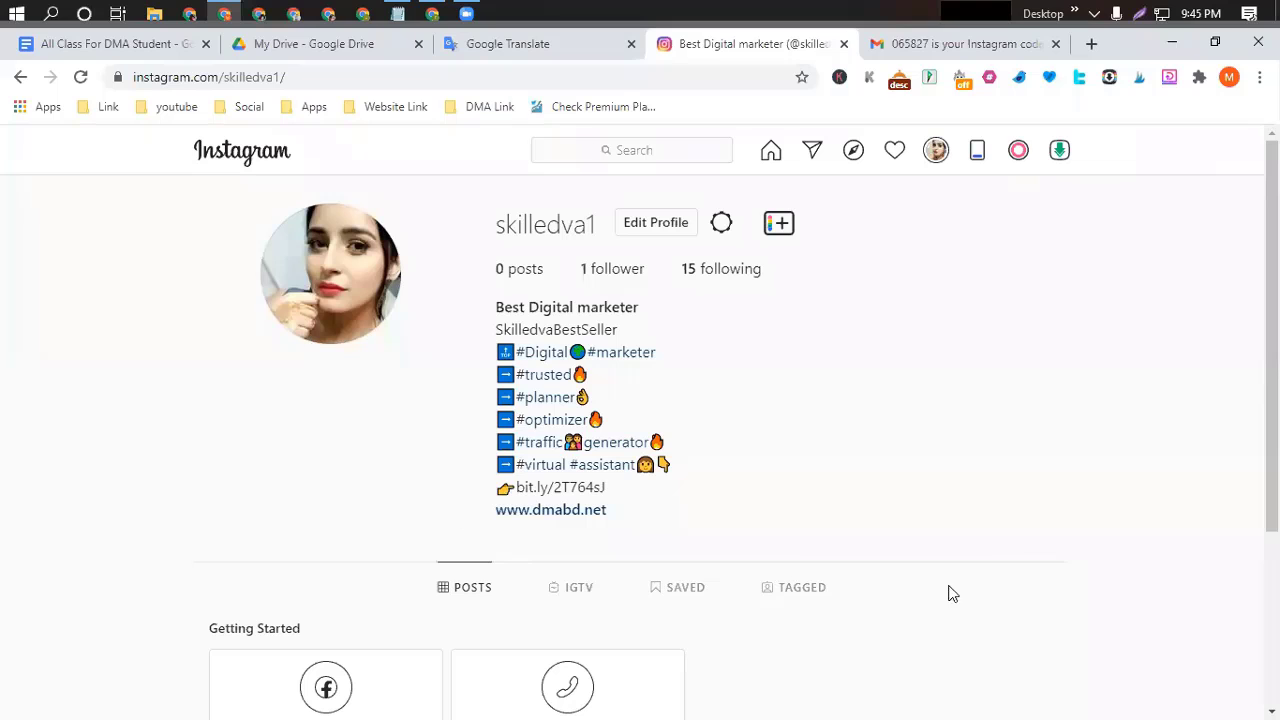
Scroll through the skilledva1 profile to review the bio and posts area.
{"action": "scroll", "coordinate": [437, 566], "scroll_direction": "down", "scroll_amount": 3}
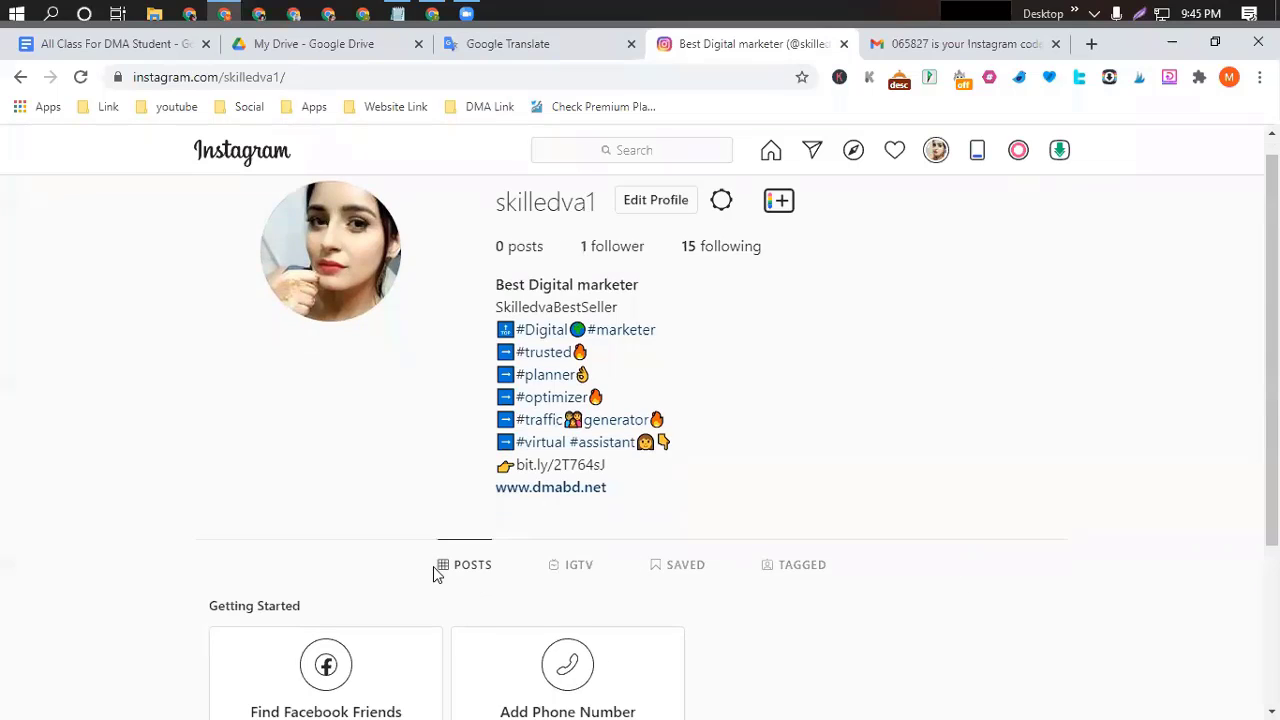
{"action": "scroll", "coordinate": [829, 514], "scroll_direction": "up", "scroll_amount": 3}
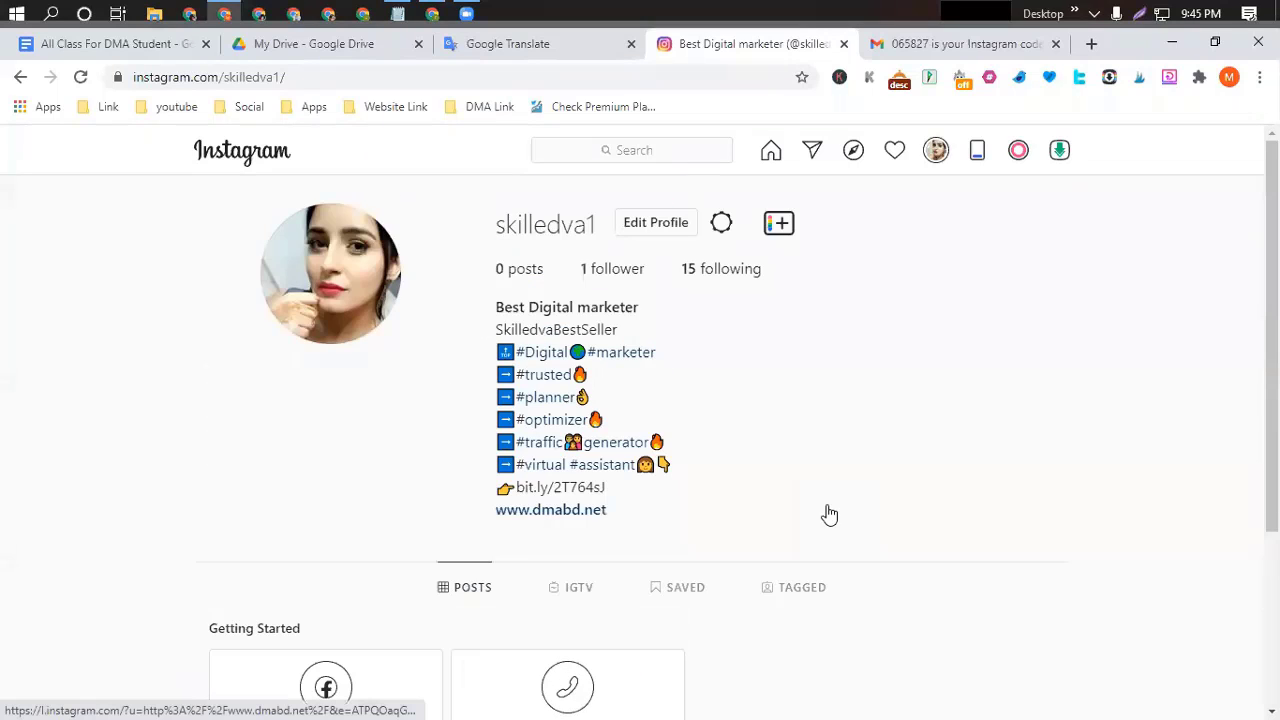
{"action": "scroll", "coordinate": [827, 514], "scroll_direction": "down", "scroll_amount": 2}
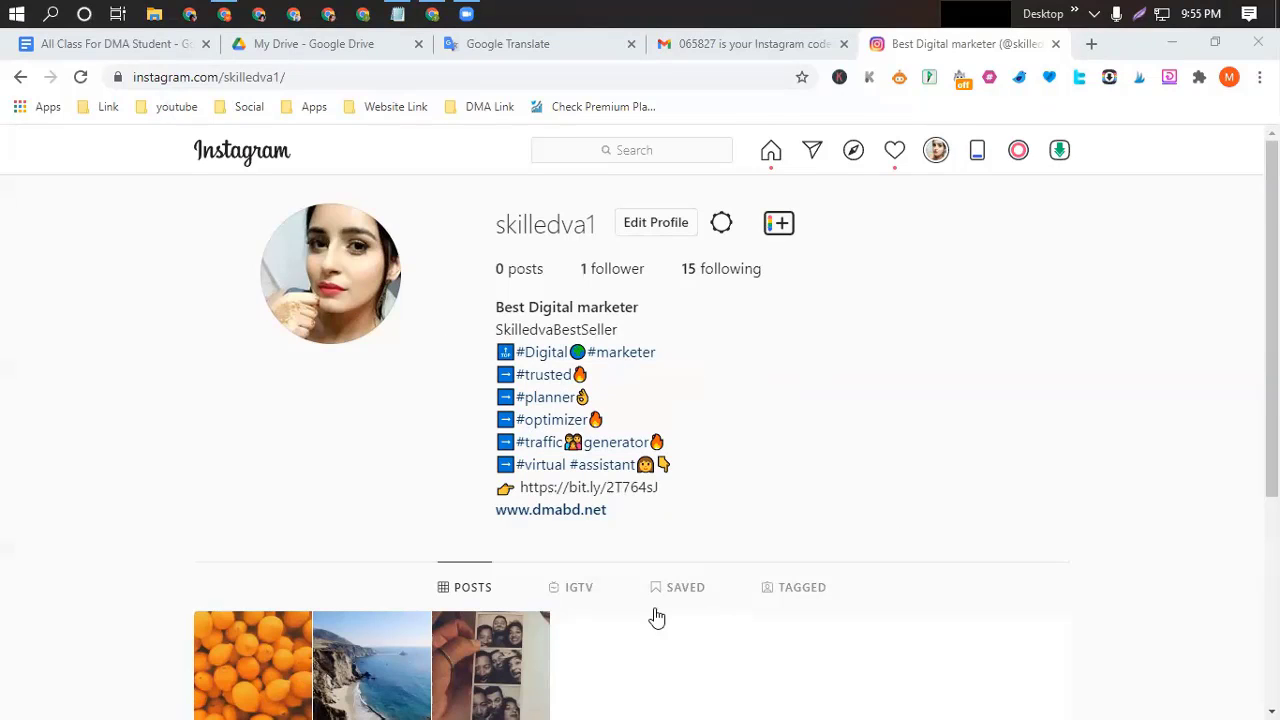
{"action": "scroll", "coordinate": [645, 618], "scroll_direction": "down", "scroll_amount": 1}
{"action": "scroll", "coordinate": [640, 624], "scroll_direction": "down", "scroll_amount": 2}
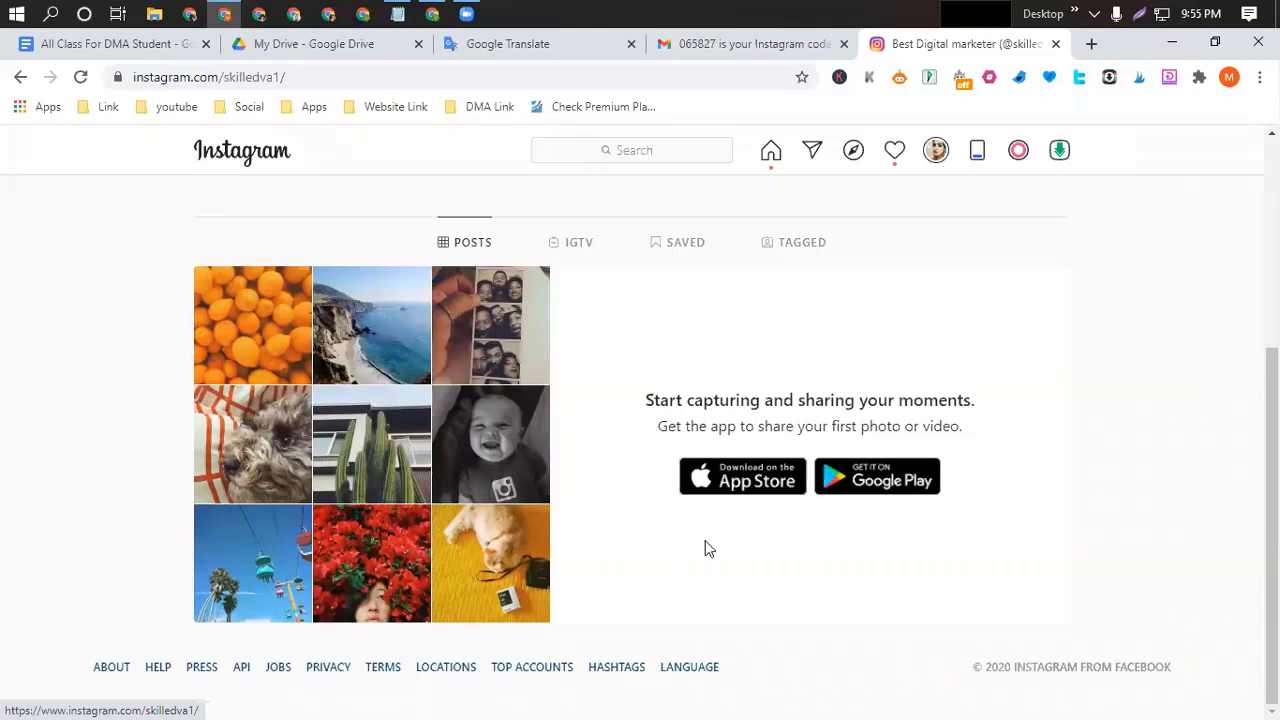
{"action": "scroll", "coordinate": [600, 546], "scroll_direction": "up", "scroll_amount": 3}
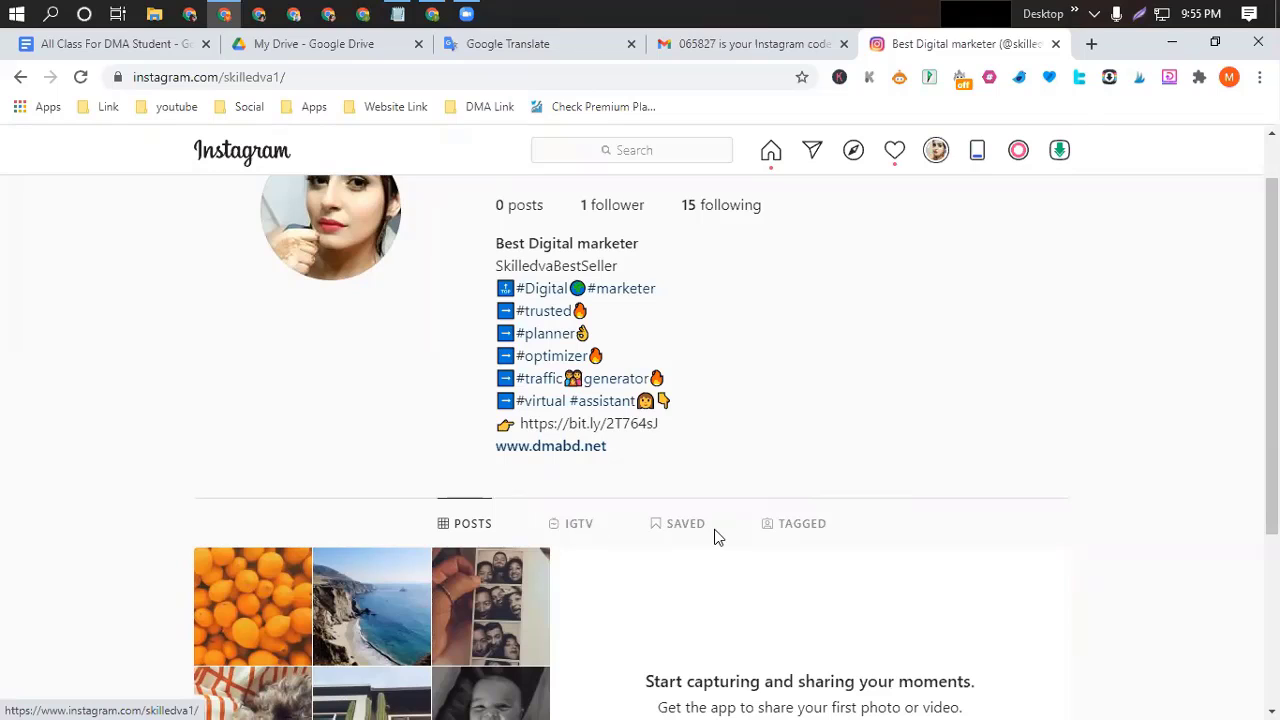
{"action": "scroll", "coordinate": [700, 534], "scroll_direction": "up", "scroll_amount": 1}
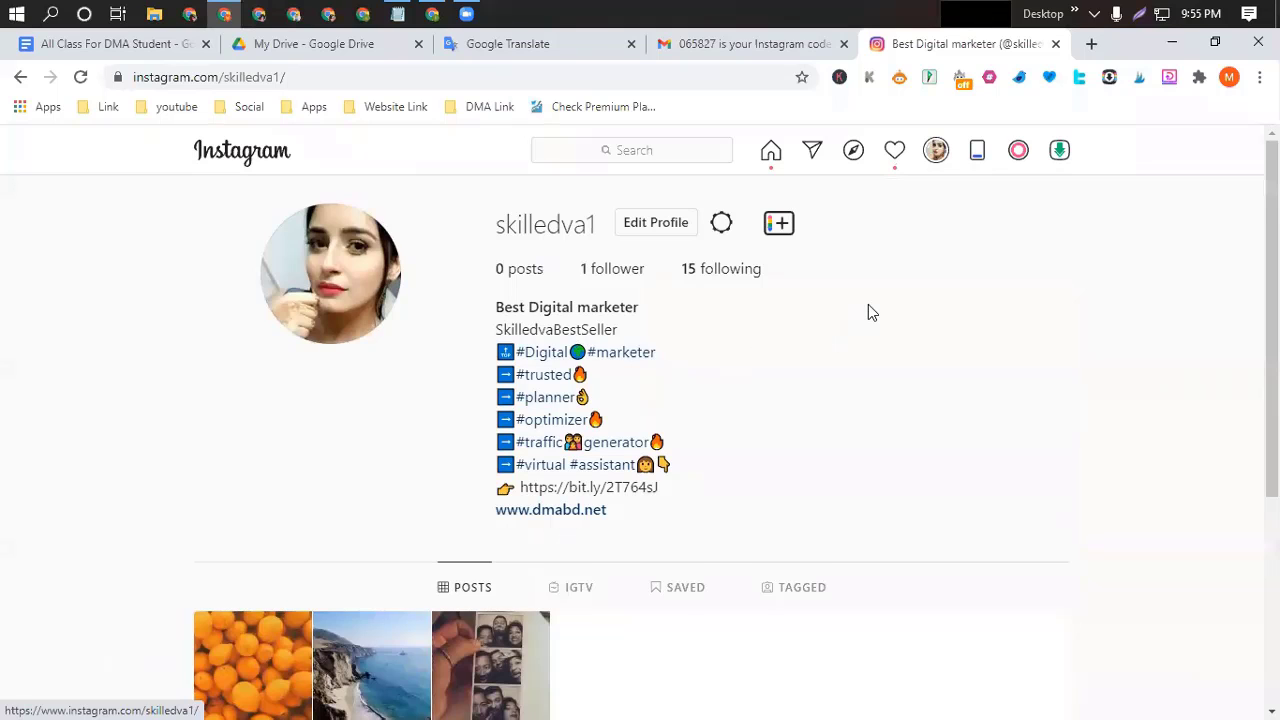
{"action": "scroll", "coordinate": [868, 310], "scroll_direction": "down", "scroll_amount": 1}
{"action": "scroll", "coordinate": [846, 286], "scroll_direction": "up", "scroll_amount": 1}
Open Inspect, switch to the 400×548 device view, and reload the profile.
{"action": "right_click", "coordinate": [1003, 244]}
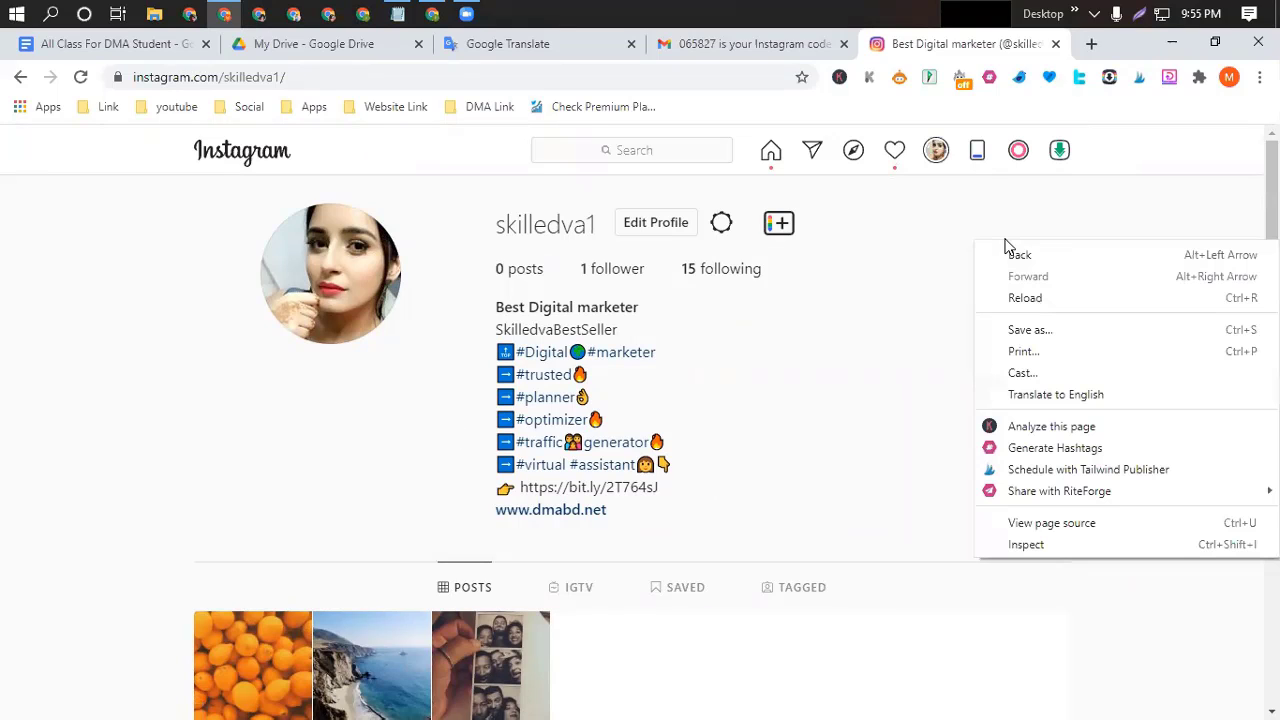
{"action": "left_click", "coordinate": [1027, 545]}
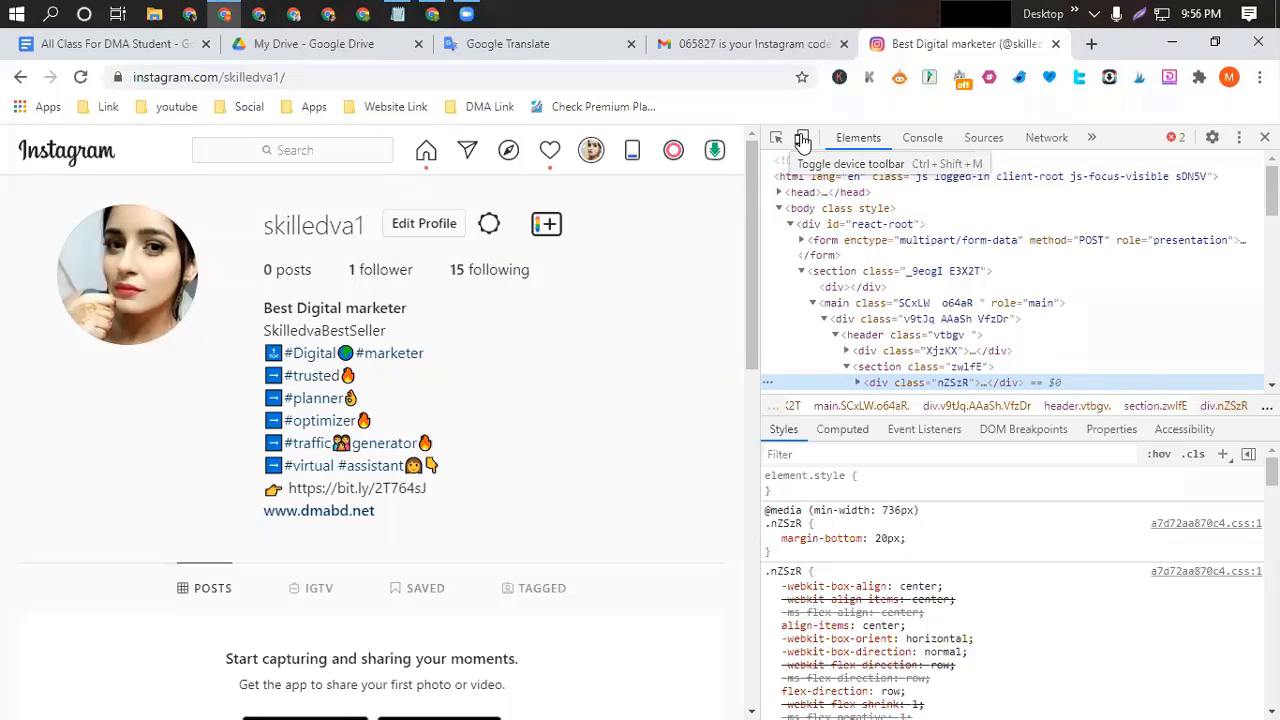
{"action": "left_click", "coordinate": [802, 139]}
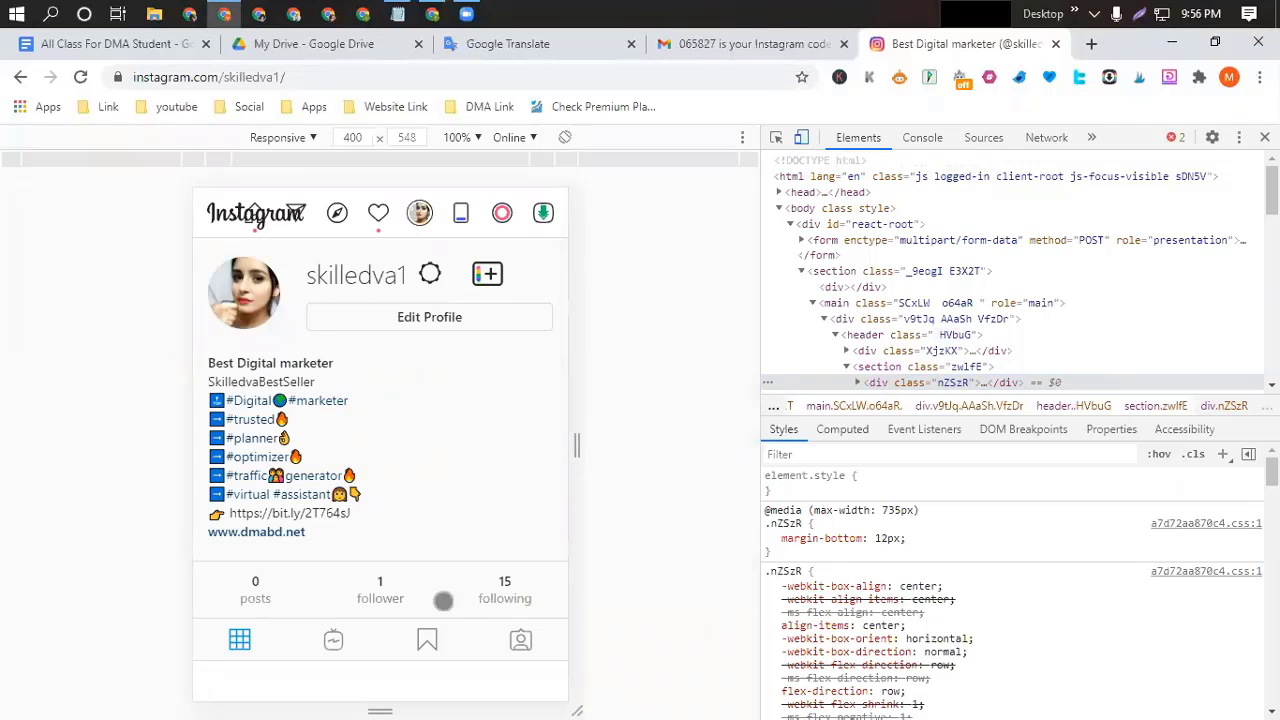
{"action": "scroll", "coordinate": [514, 543], "scroll_direction": "down", "scroll_amount": 4}
{"action": "scroll", "coordinate": [514, 543], "scroll_direction": "up", "scroll_amount": 4}
{"action": "scroll", "coordinate": [514, 543], "scroll_direction": "down", "scroll_amount": 2}
{"action": "scroll", "coordinate": [514, 541], "scroll_direction": "up", "scroll_amount": 2}
{"action": "left_click", "coordinate": [81, 78]}
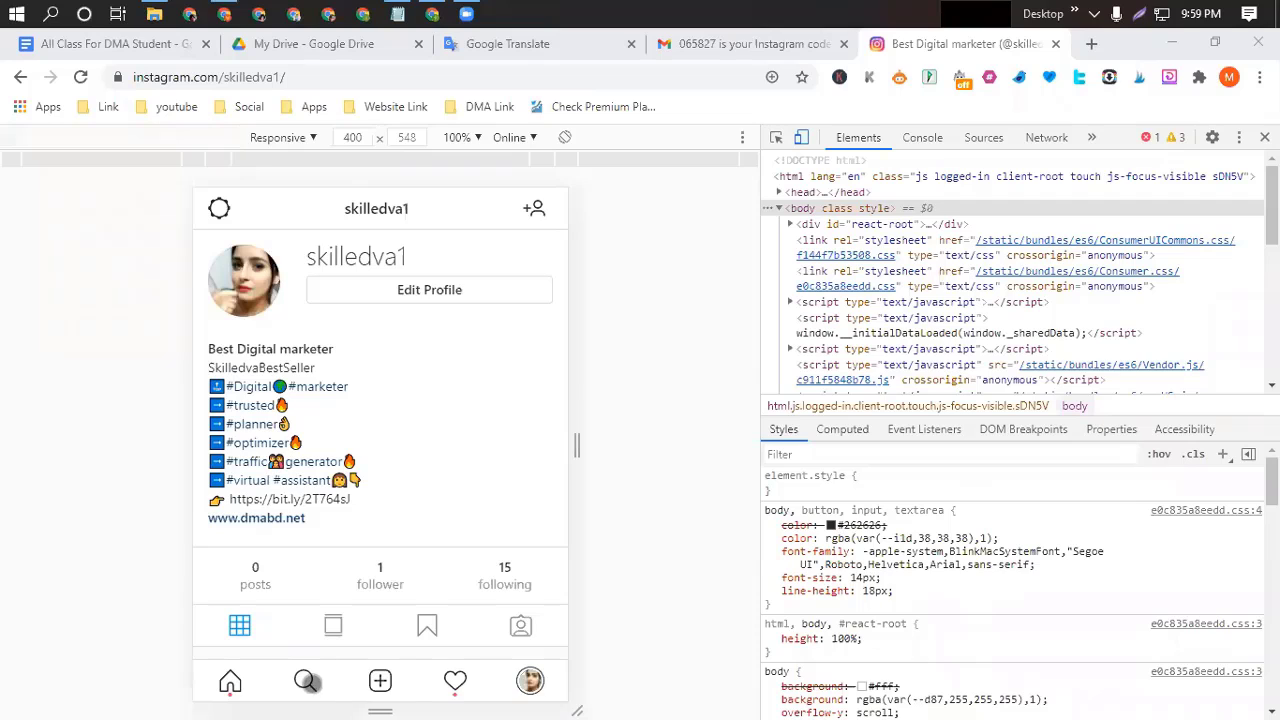
Start a new post and load the 'digital marketing tips' image, showing all file types.
{"action": "left_click", "coordinate": [390, 682]}
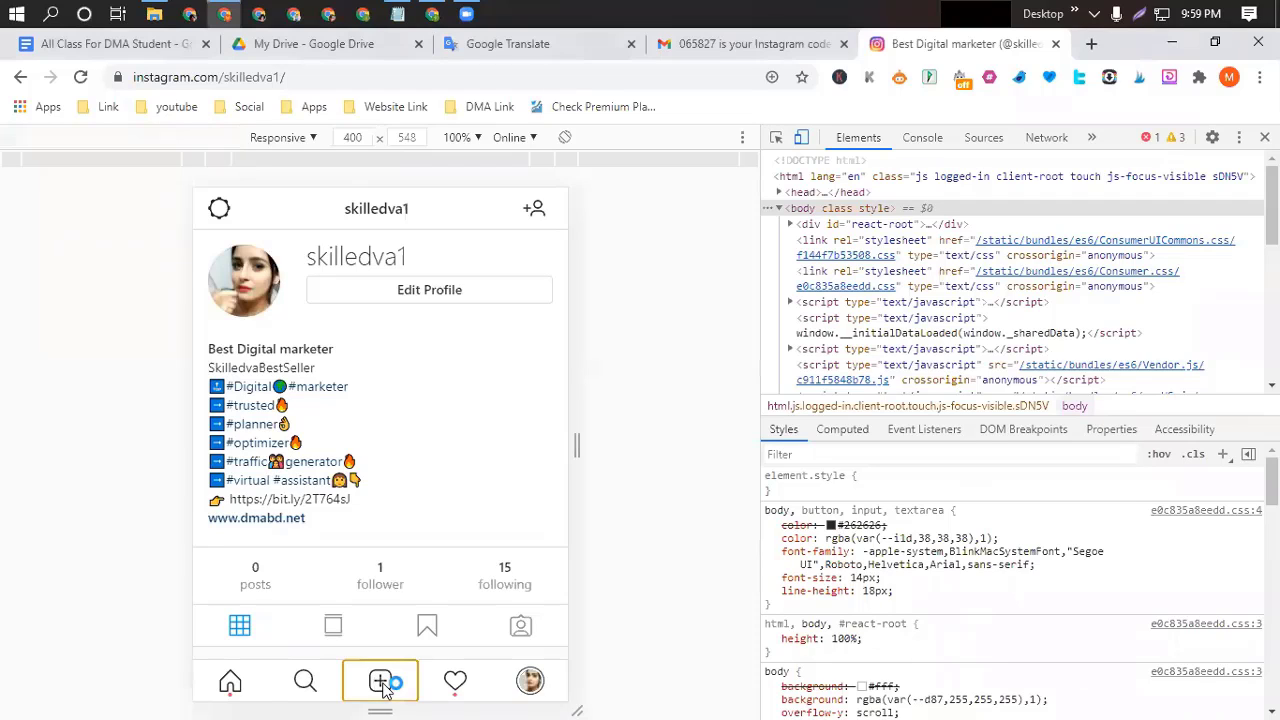
{"action": "left_click", "coordinate": [383, 682]}
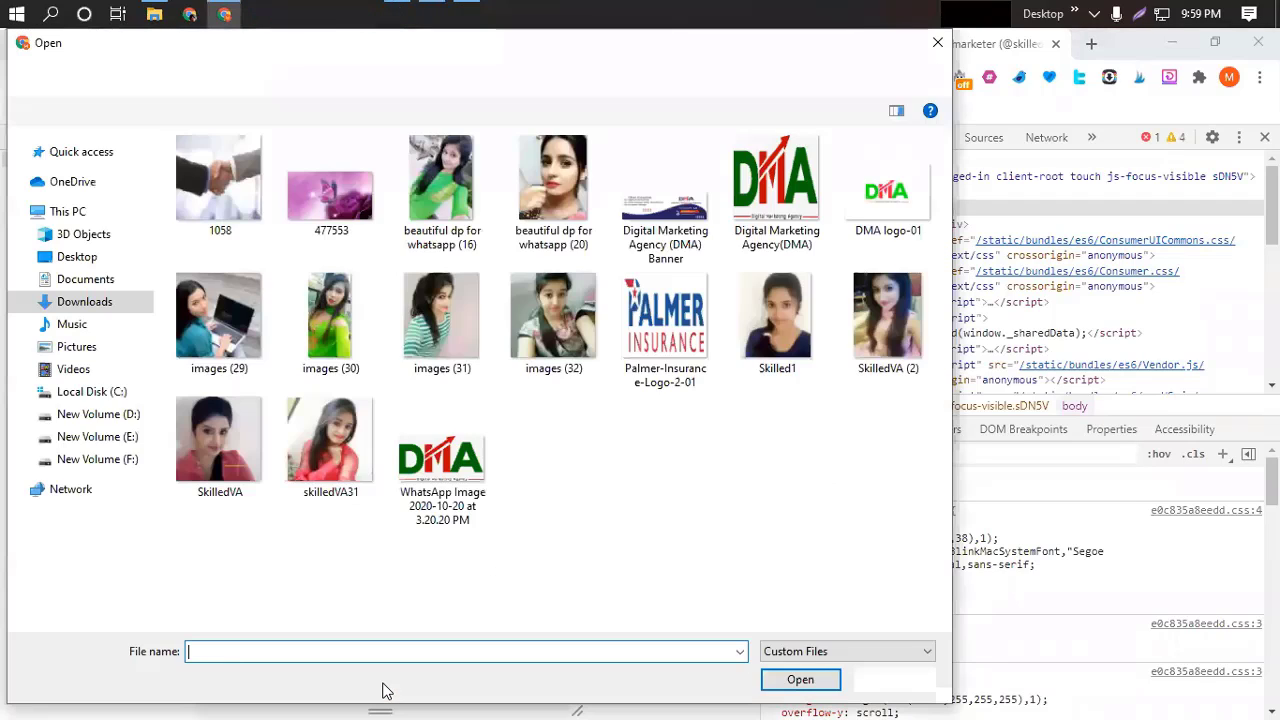
{"action": "left_click", "coordinate": [926, 648]}
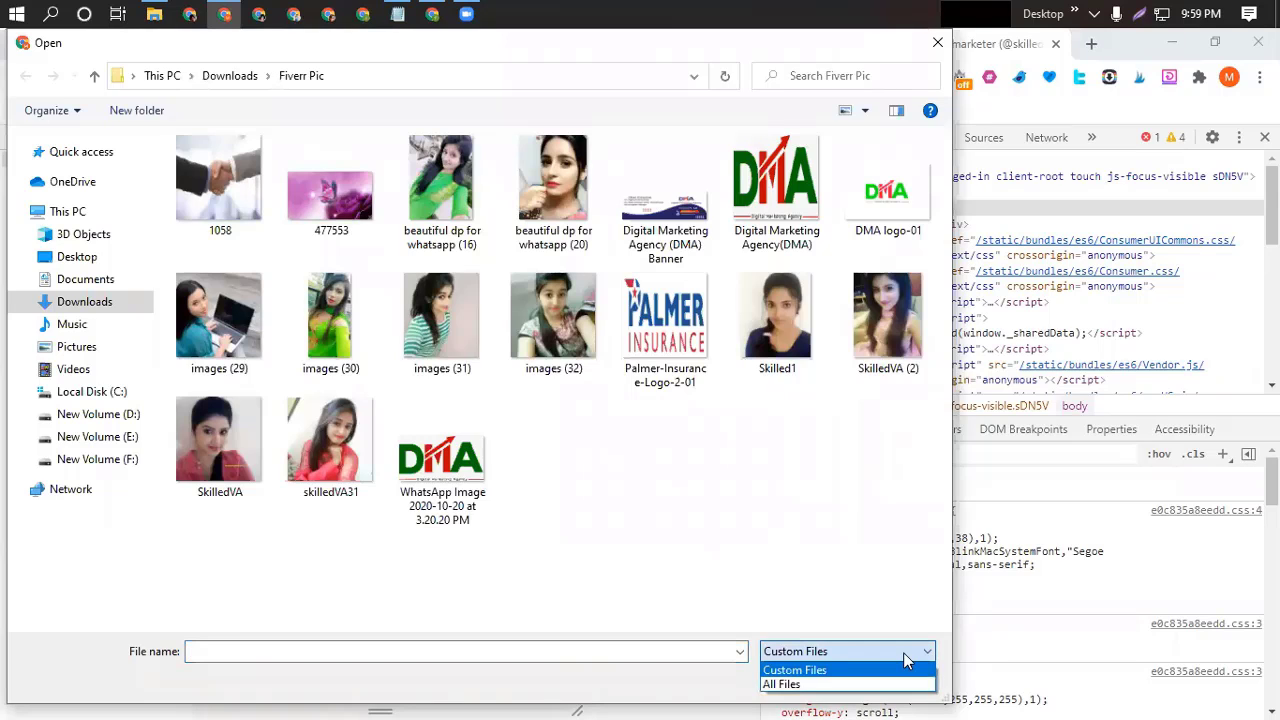
{"action": "left_click", "coordinate": [782, 684]}
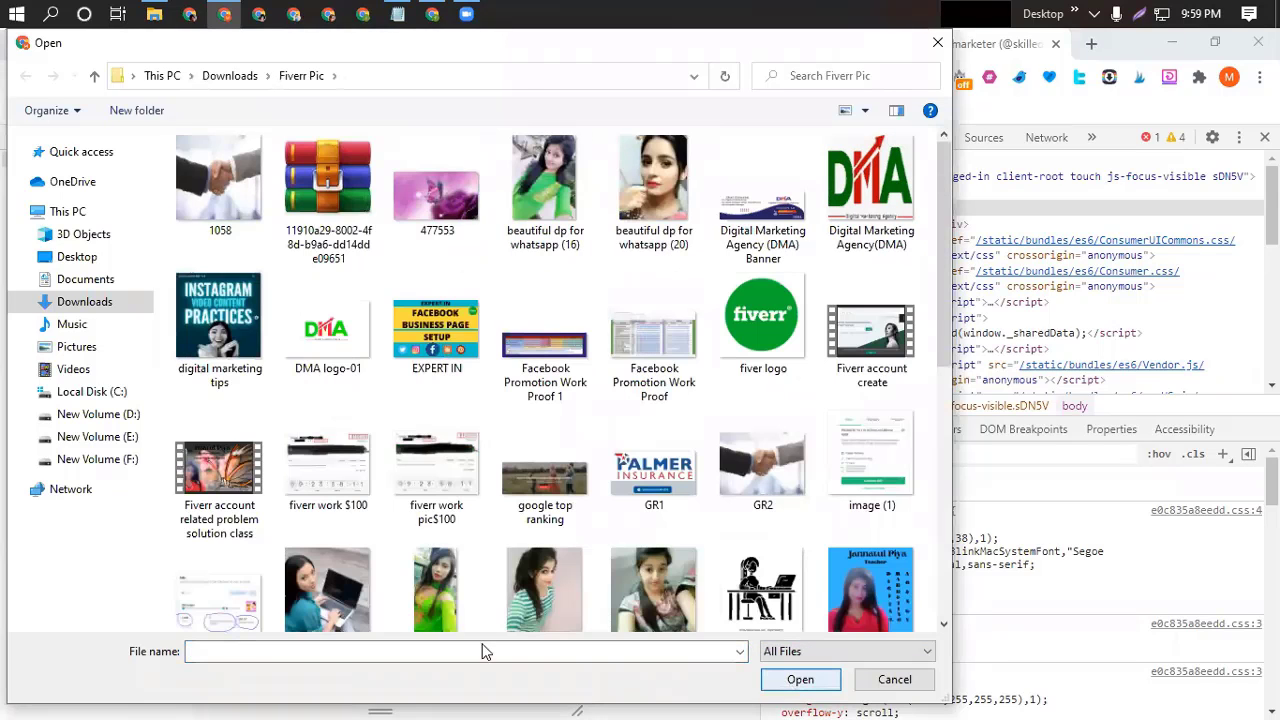
{"action": "left_click", "coordinate": [216, 320]}
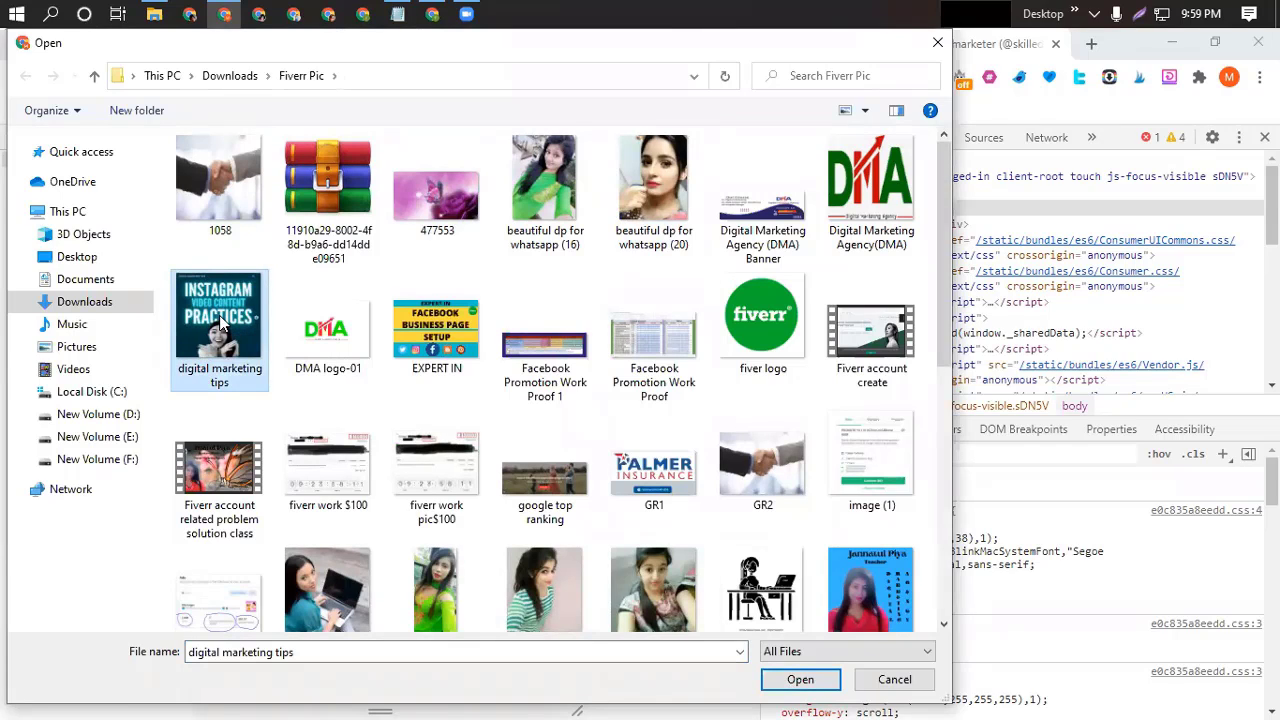
{"action": "left_click", "coordinate": [800, 682]}
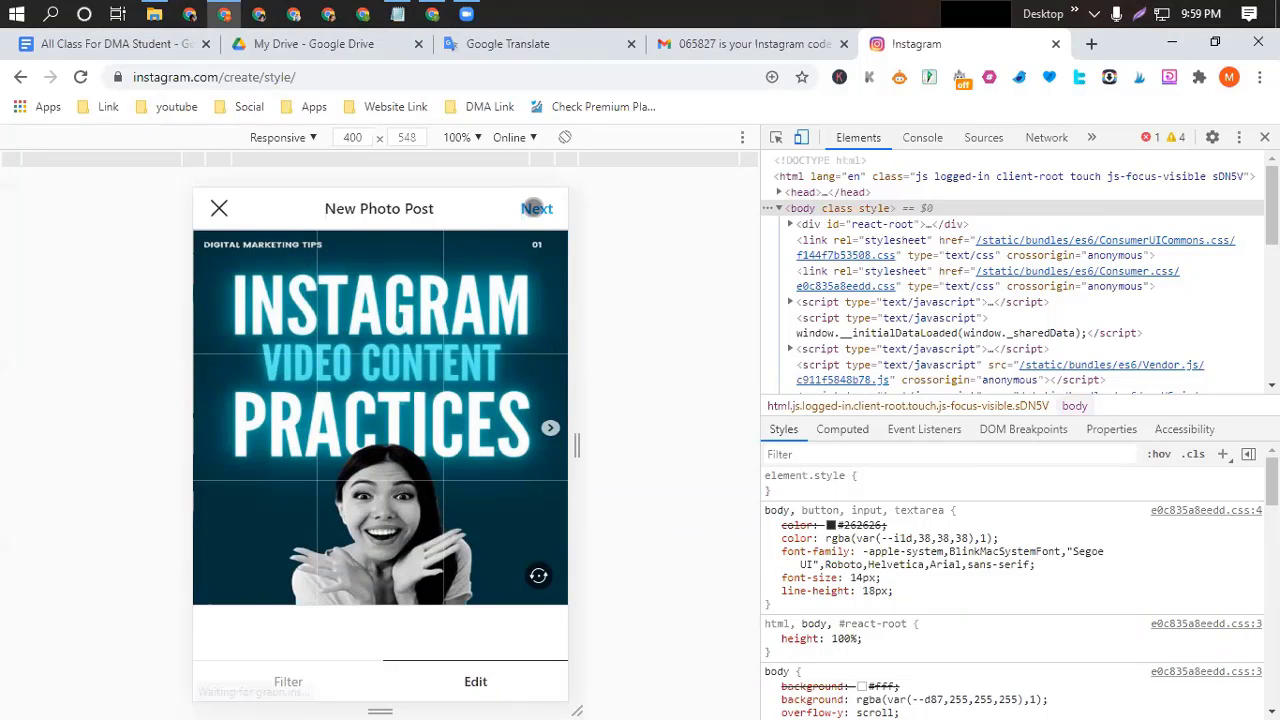
Advance the post to the caption field, then switch to the Google Docs class notes.
{"action": "left_click", "coordinate": [536, 208]}
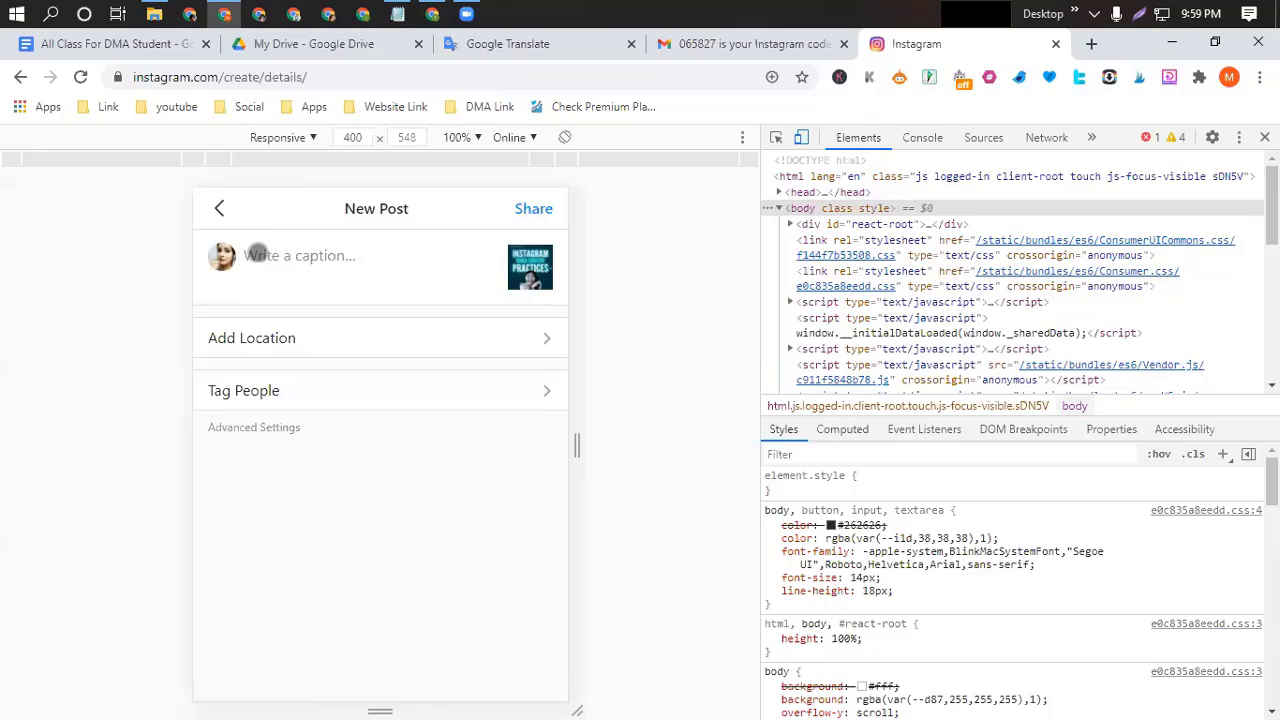
{"action": "left_click", "coordinate": [255, 255]}
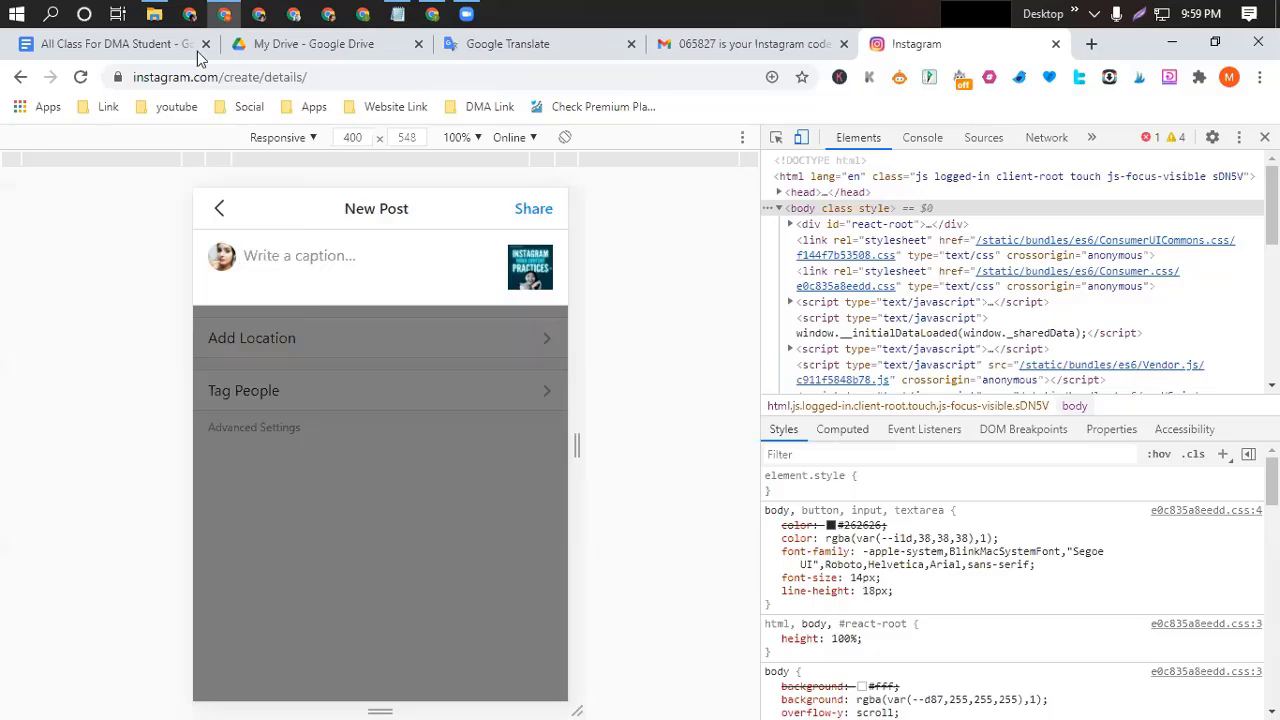
{"action": "left_click", "coordinate": [122, 48]}
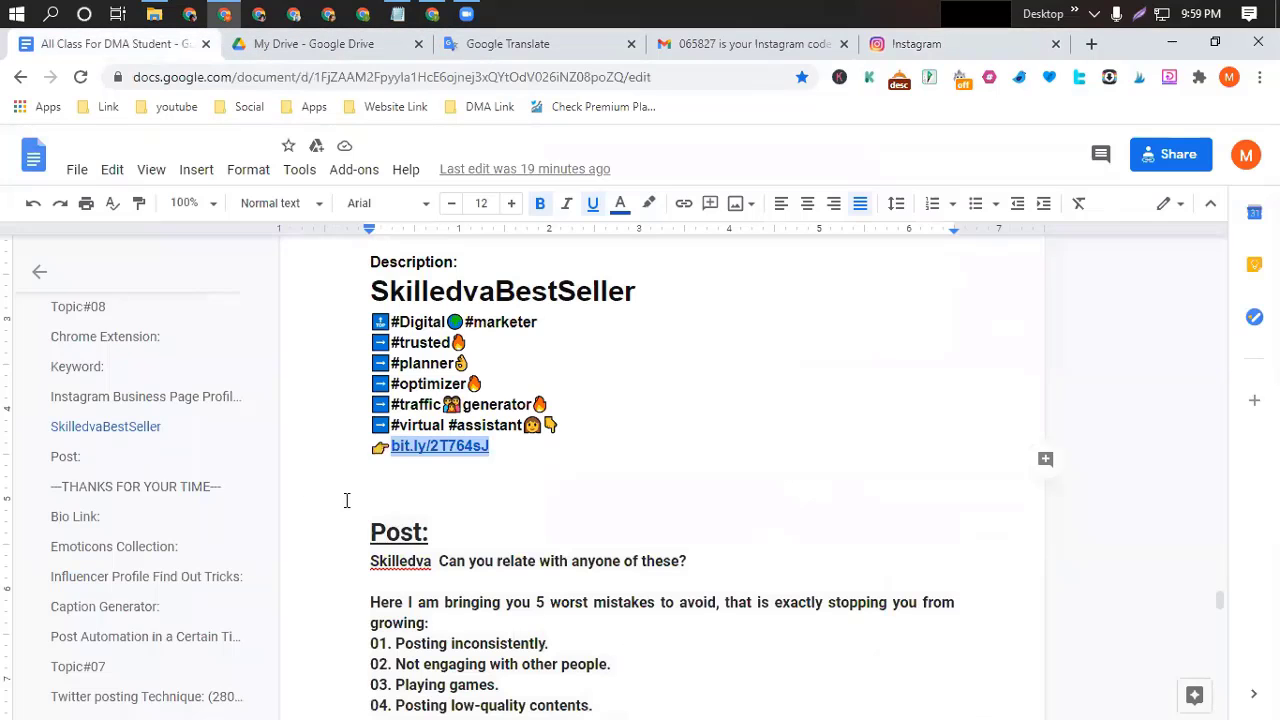
Review the Post caption text, then open the skilledva1 profile in a new tab.
{"action": "scroll", "coordinate": [346, 500], "scroll_direction": "down", "scroll_amount": 4}
{"action": "scroll", "coordinate": [346, 500], "scroll_direction": "up", "scroll_amount": 2}
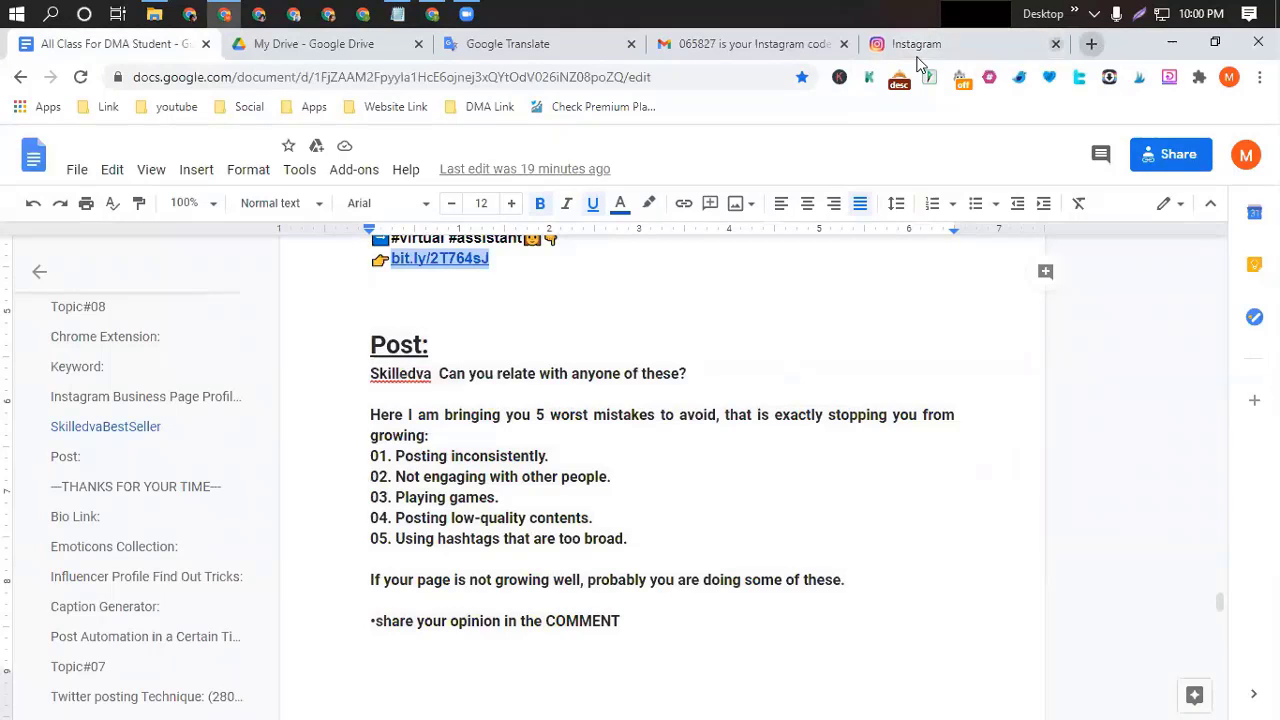
{"action": "left_click", "coordinate": [1091, 44]}
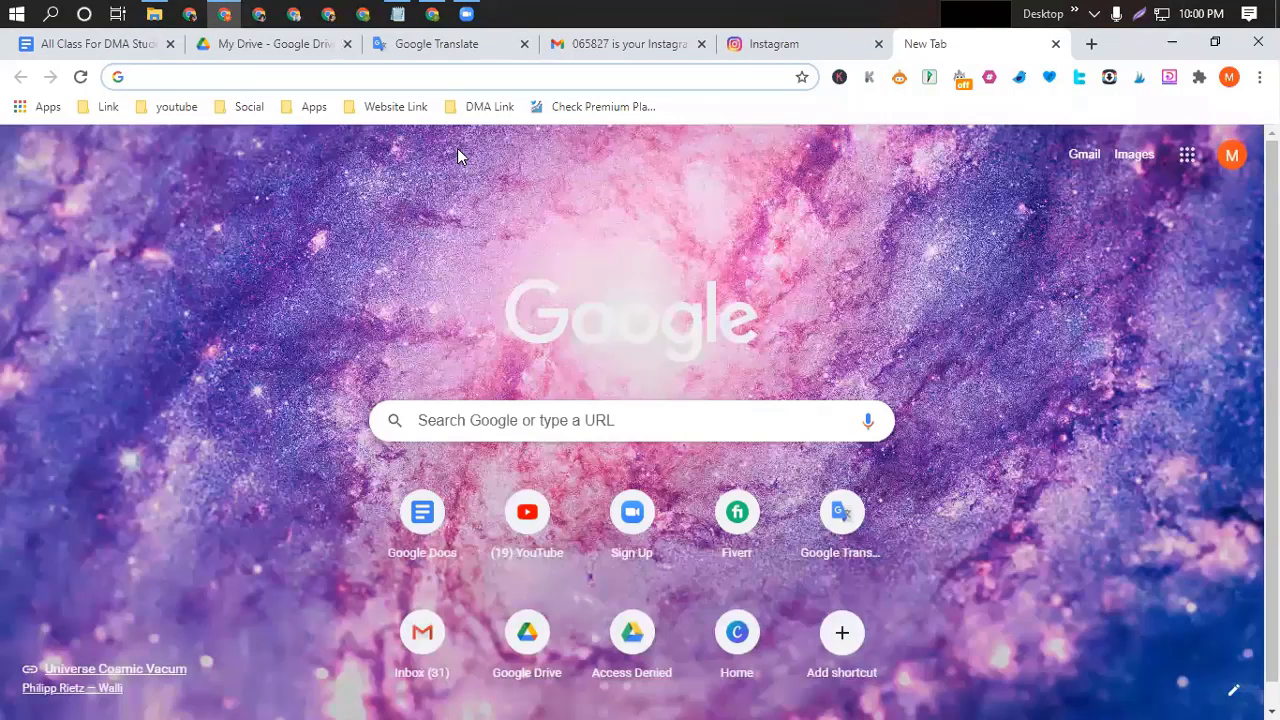
{"action": "type", "text": "ins"}
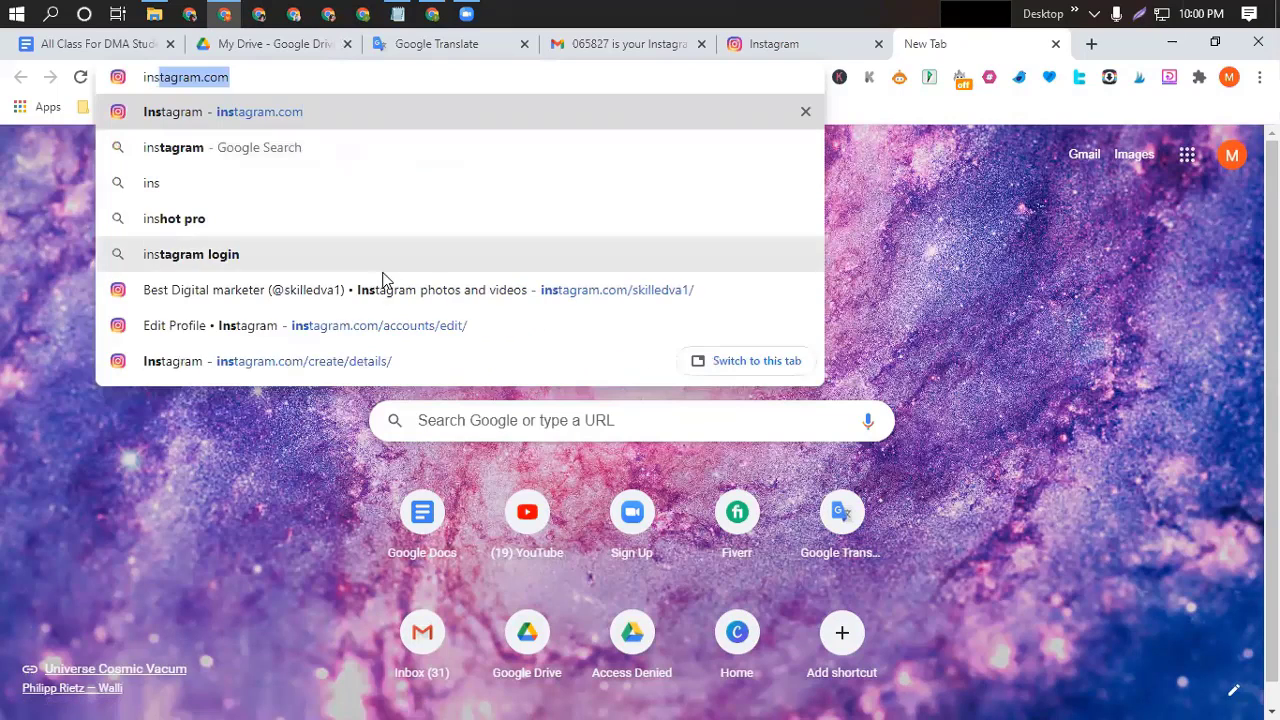
{"action": "left_click", "coordinate": [369, 289]}
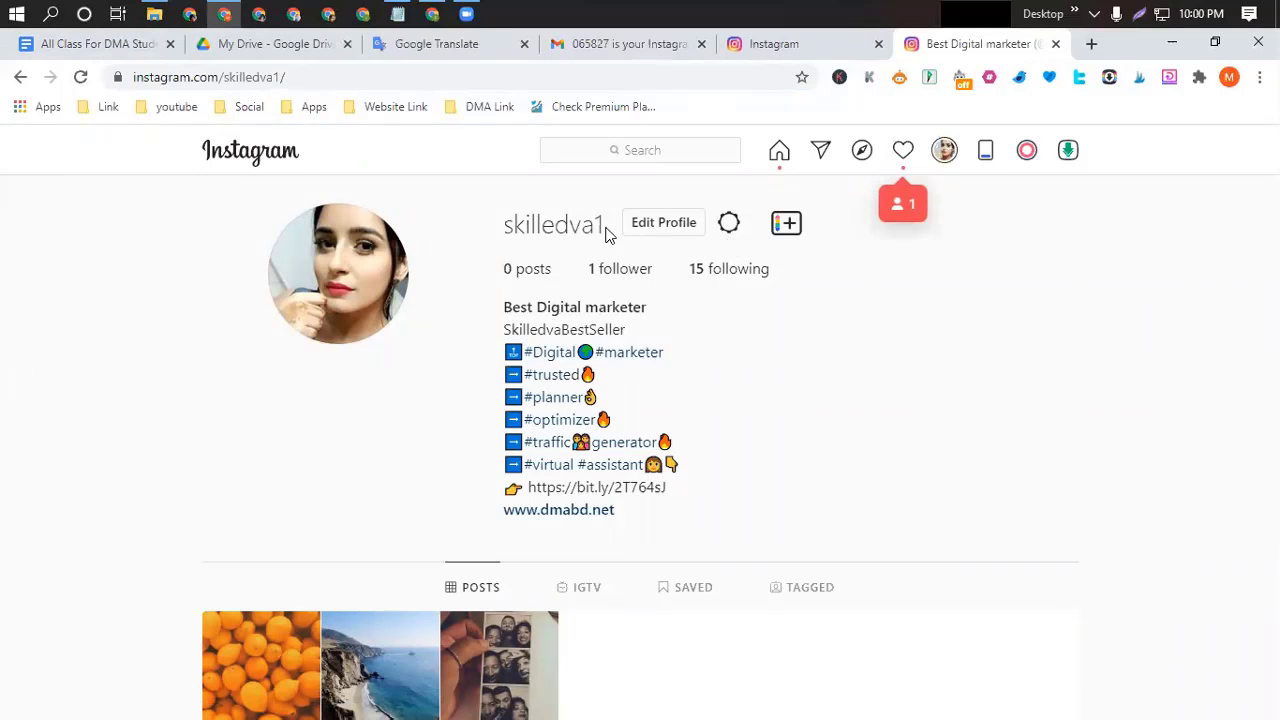
Select the skilledva1 username, check the in-progress post, then return to the Docs caption.
{"action": "left_click_drag", "start_coordinate": [706, 224], "coordinate": [514, 227]}
{"action": "left_click", "coordinate": [519, 250]}
{"action": "left_click_drag", "start_coordinate": [706, 224], "coordinate": [557, 226]}
{"action": "left_click", "coordinate": [489, 226]}
{"action": "left_click_drag", "start_coordinate": [278, 78], "coordinate": [227, 78]}
{"action": "key", "text": "ctrl+c"}
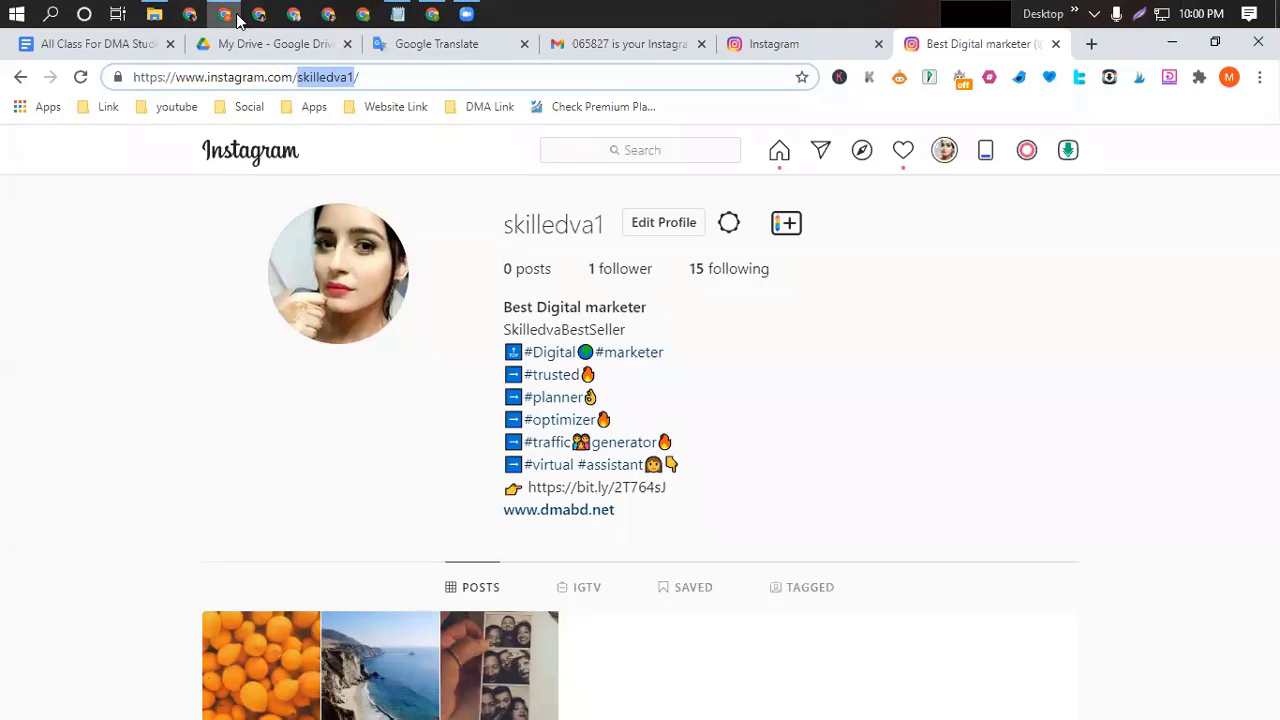
{"action": "left_click", "coordinate": [797, 44]}
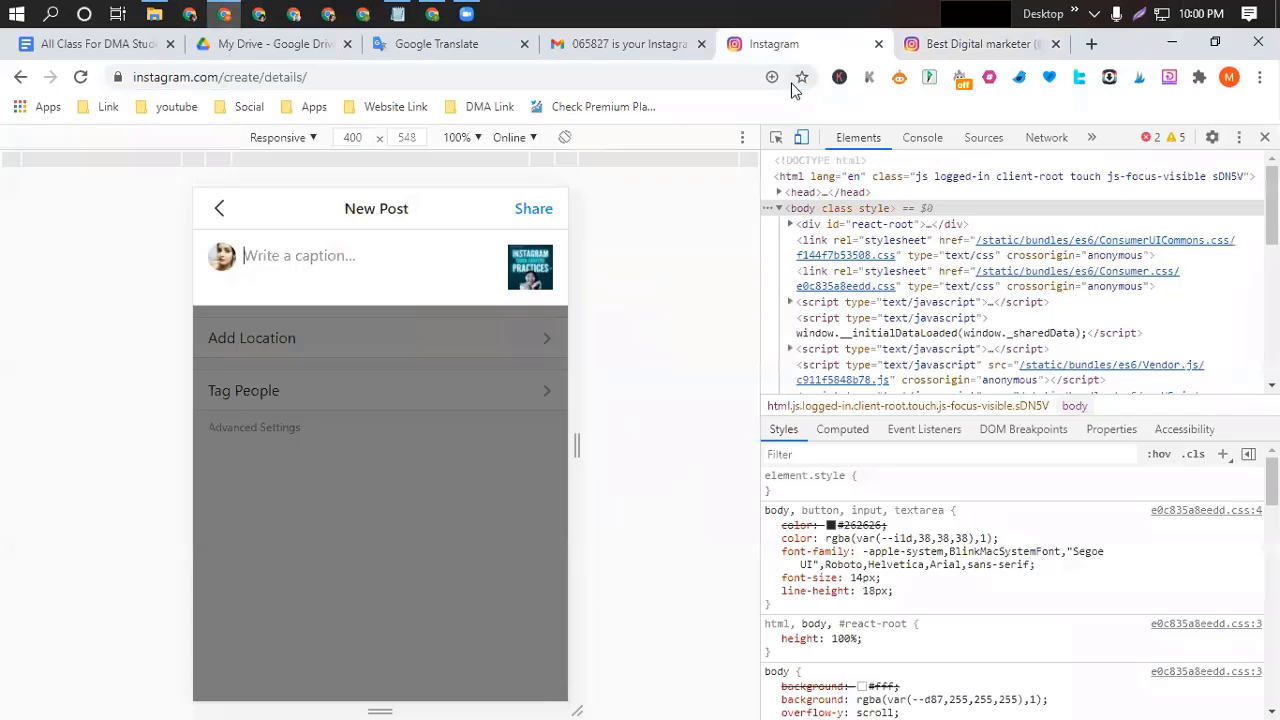
{"action": "left_click", "coordinate": [103, 44]}
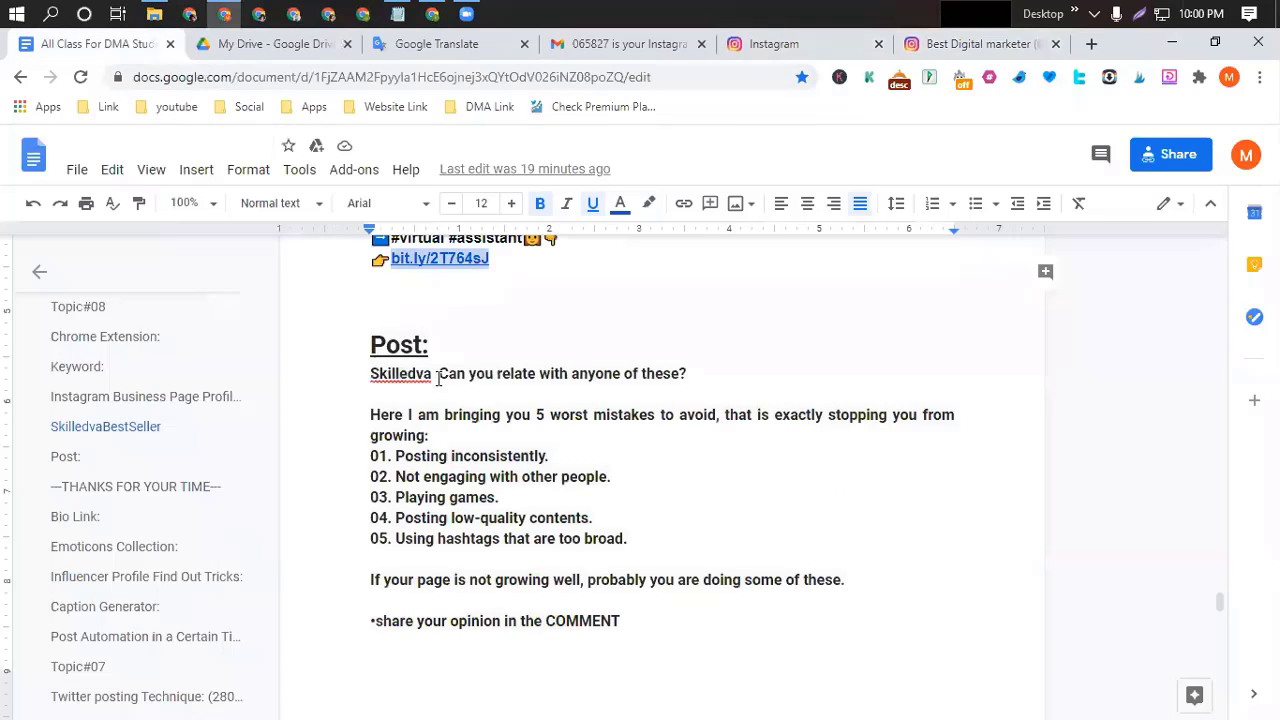
{"action": "left_click_drag", "start_coordinate": [435, 373], "coordinate": [351, 380]}
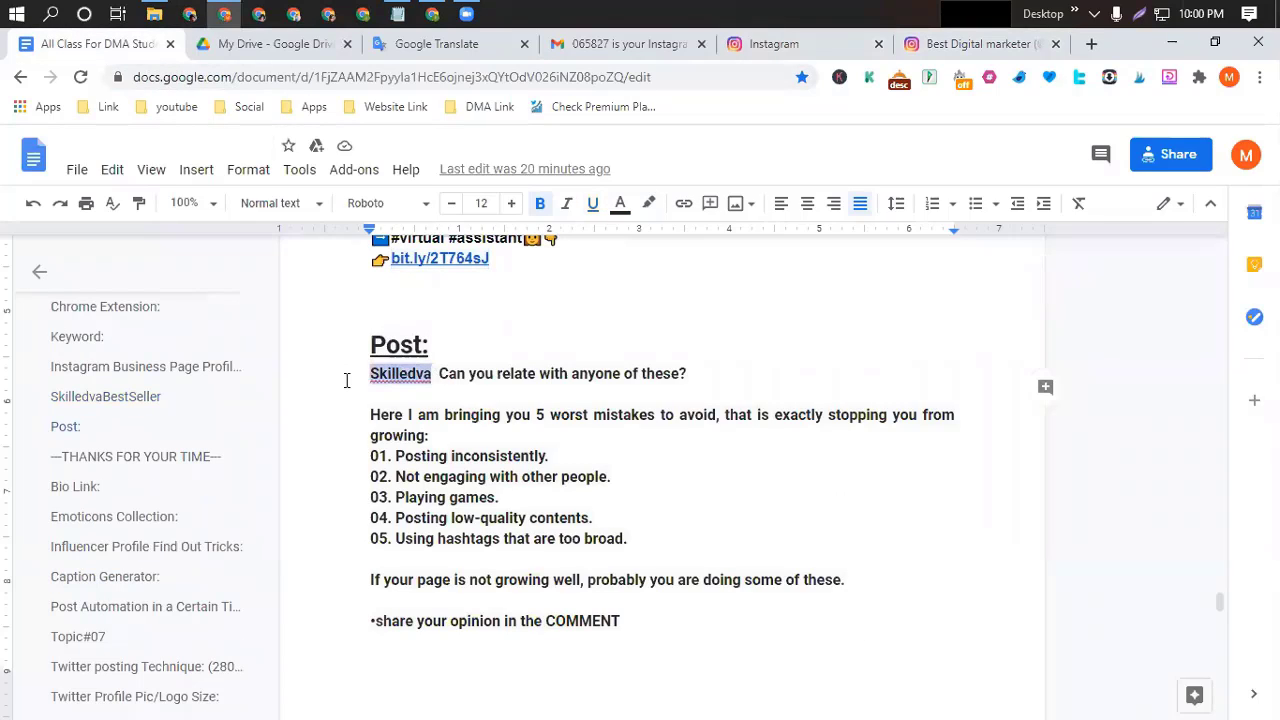
{"action": "key", "text": "ctrl+v"}
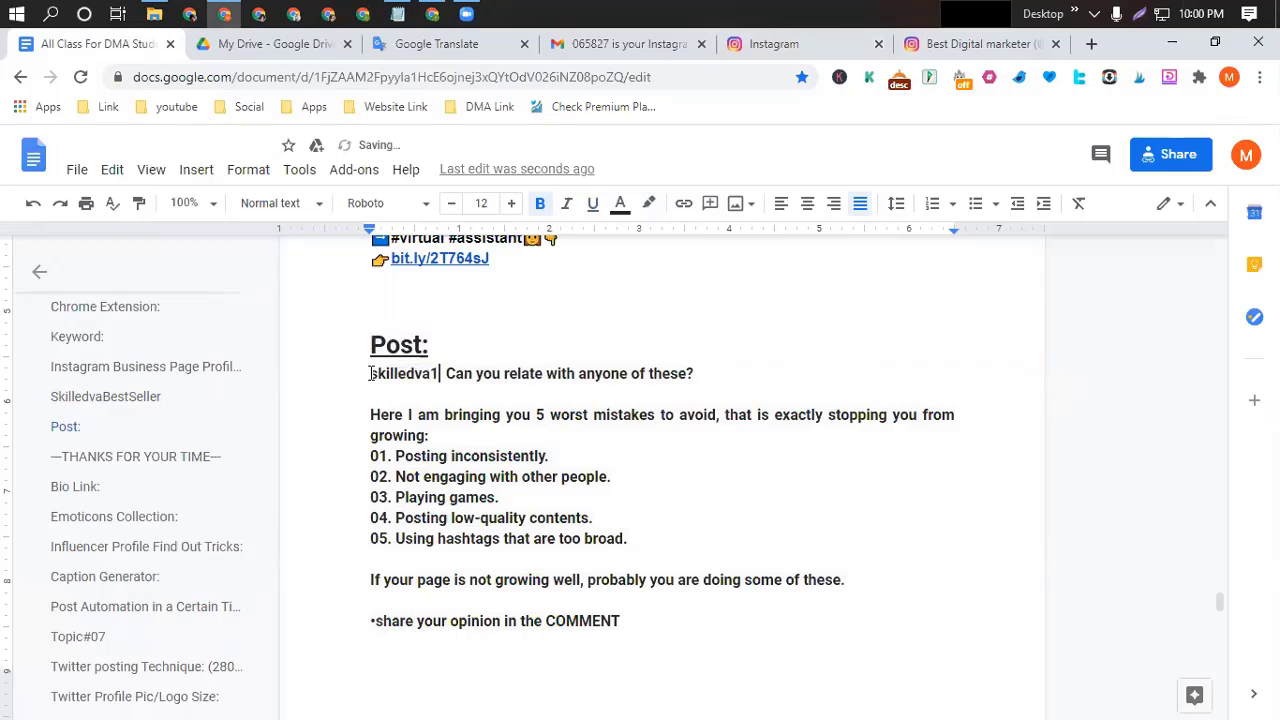
{"action": "left_click", "coordinate": [371, 373]}
{"action": "type", "text": "@"}
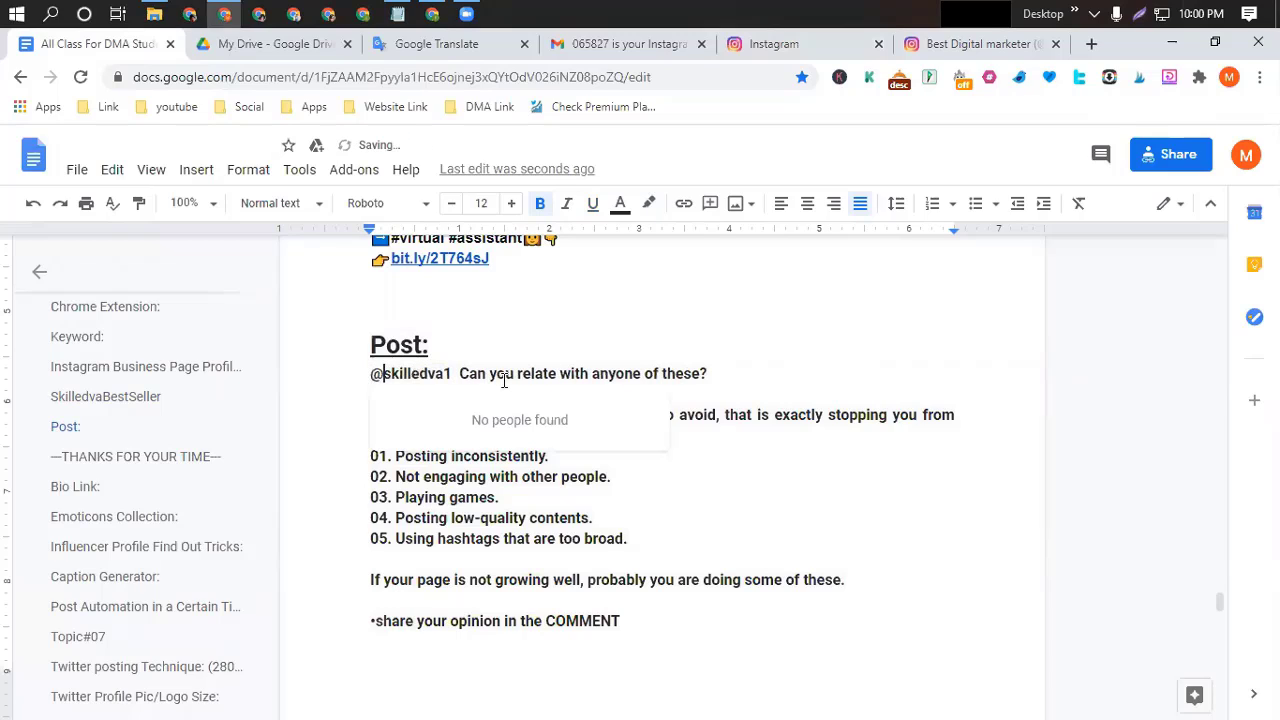
{"action": "left_click", "coordinate": [762, 370]}
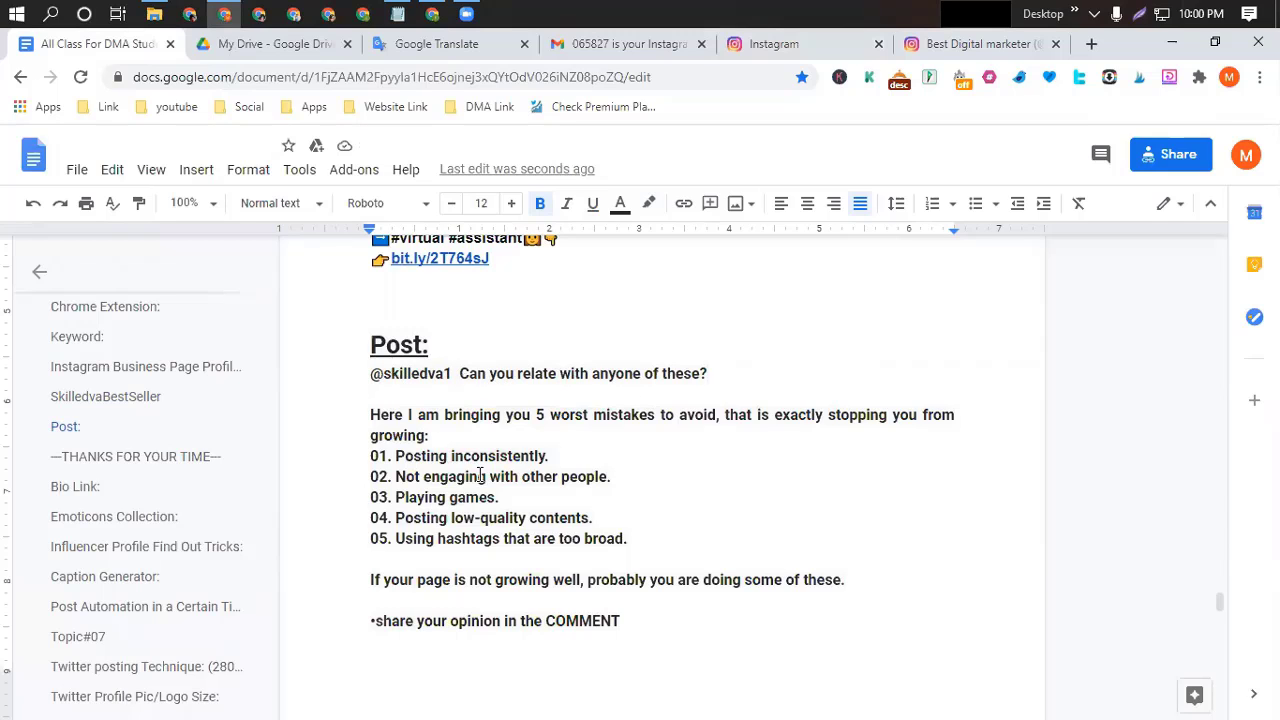
{"action": "scroll", "coordinate": [480, 476], "scroll_direction": "down", "scroll_amount": 1}
{"action": "scroll", "coordinate": [480, 476], "scroll_direction": "up", "scroll_amount": 1}
{"action": "left_click", "coordinate": [379, 373]}
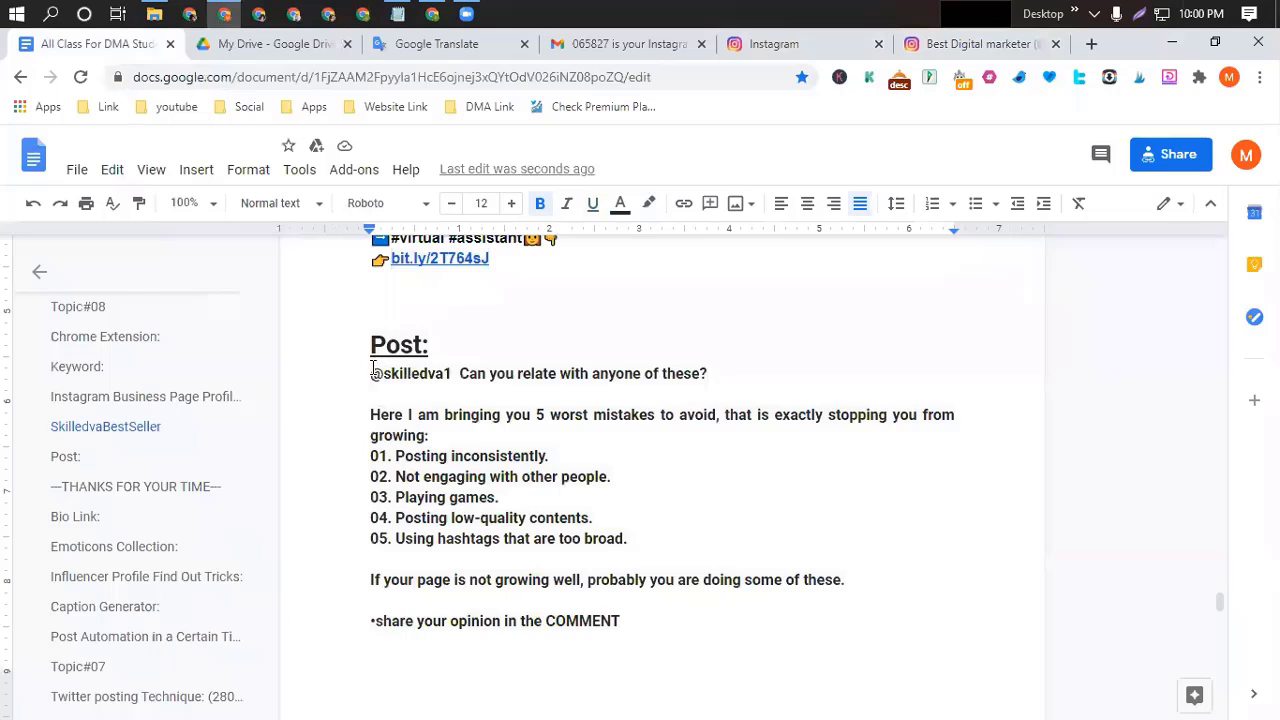
{"action": "left_click_drag", "start_coordinate": [369, 373], "coordinate": [666, 634]}
{"action": "key", "text": "ctrl+c"}
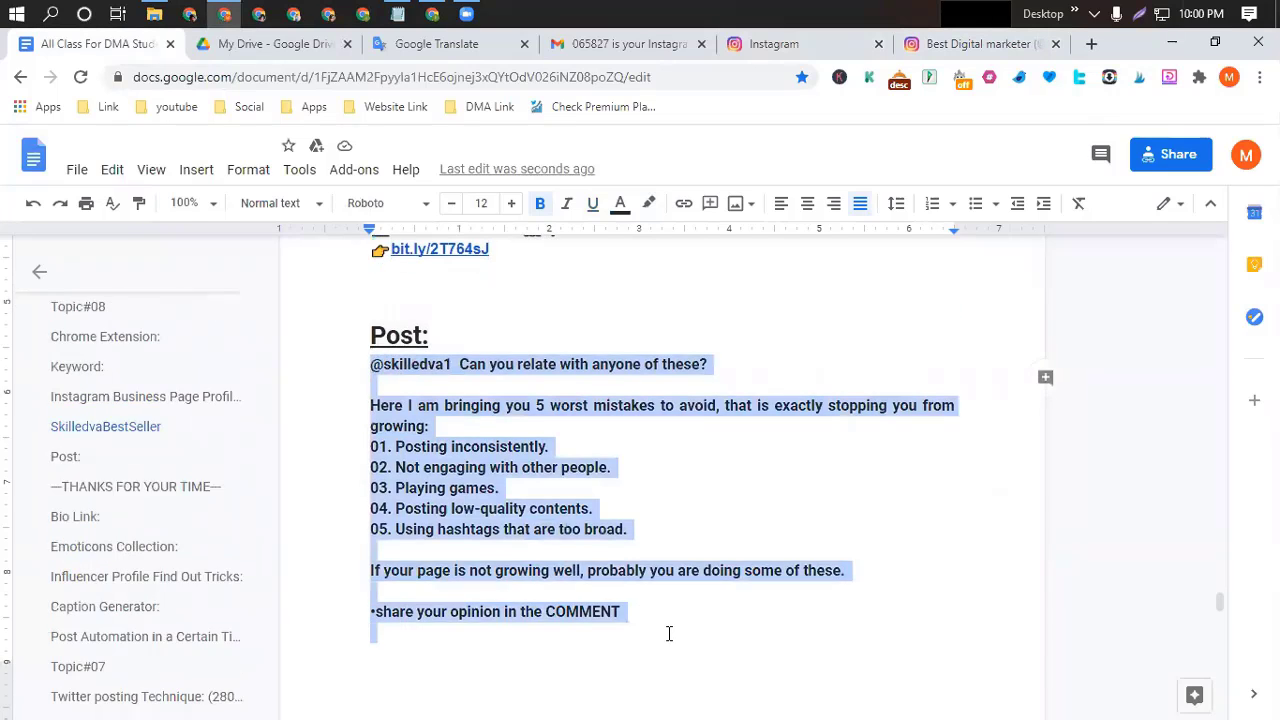
{"action": "scroll", "coordinate": [672, 630], "scroll_direction": "down", "scroll_amount": 5}
{"action": "scroll", "coordinate": [672, 630], "scroll_direction": "down", "scroll_amount": 3}
{"action": "left_click", "coordinate": [607, 472]}
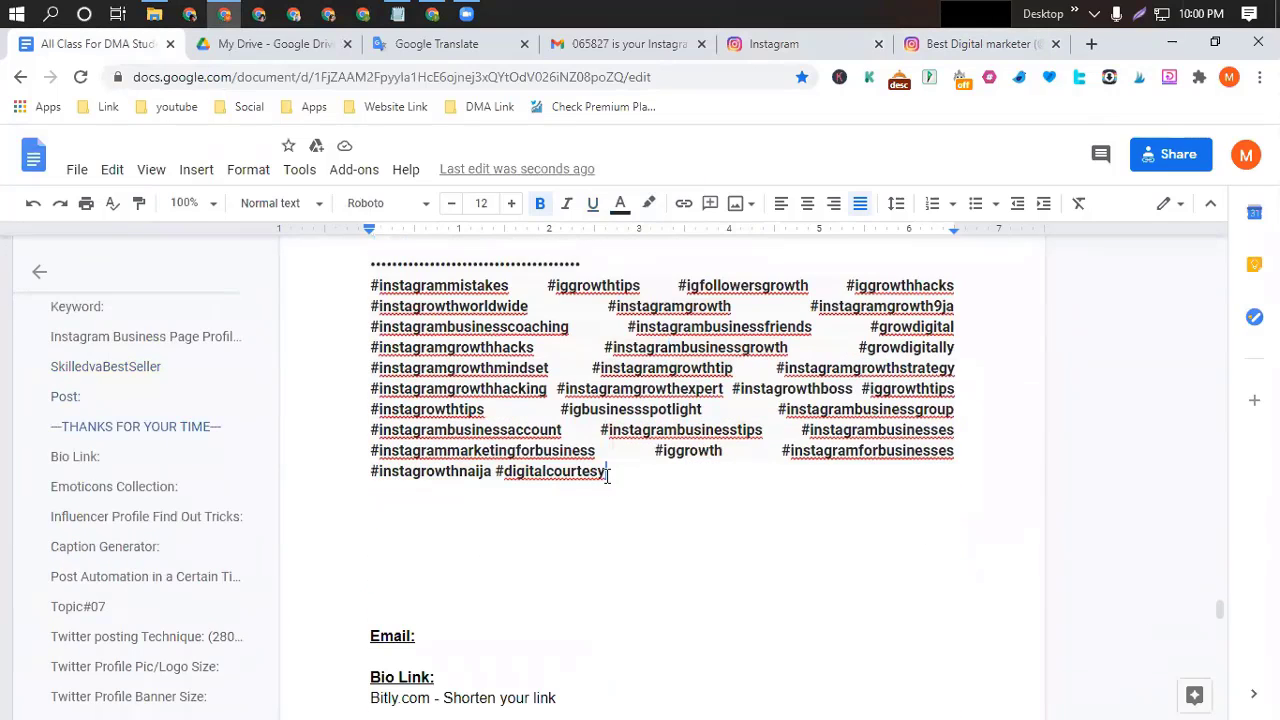
{"action": "key", "text": "ctrl+v"}
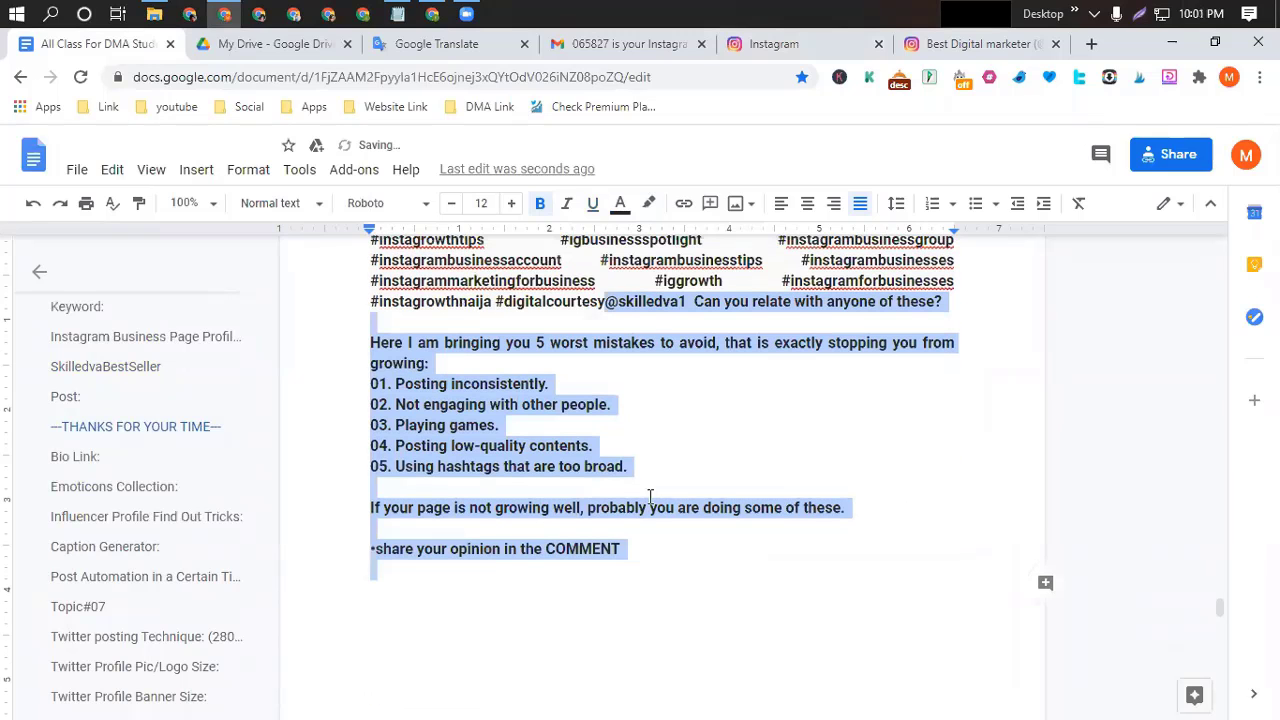
{"action": "left_click", "coordinate": [736, 596]}
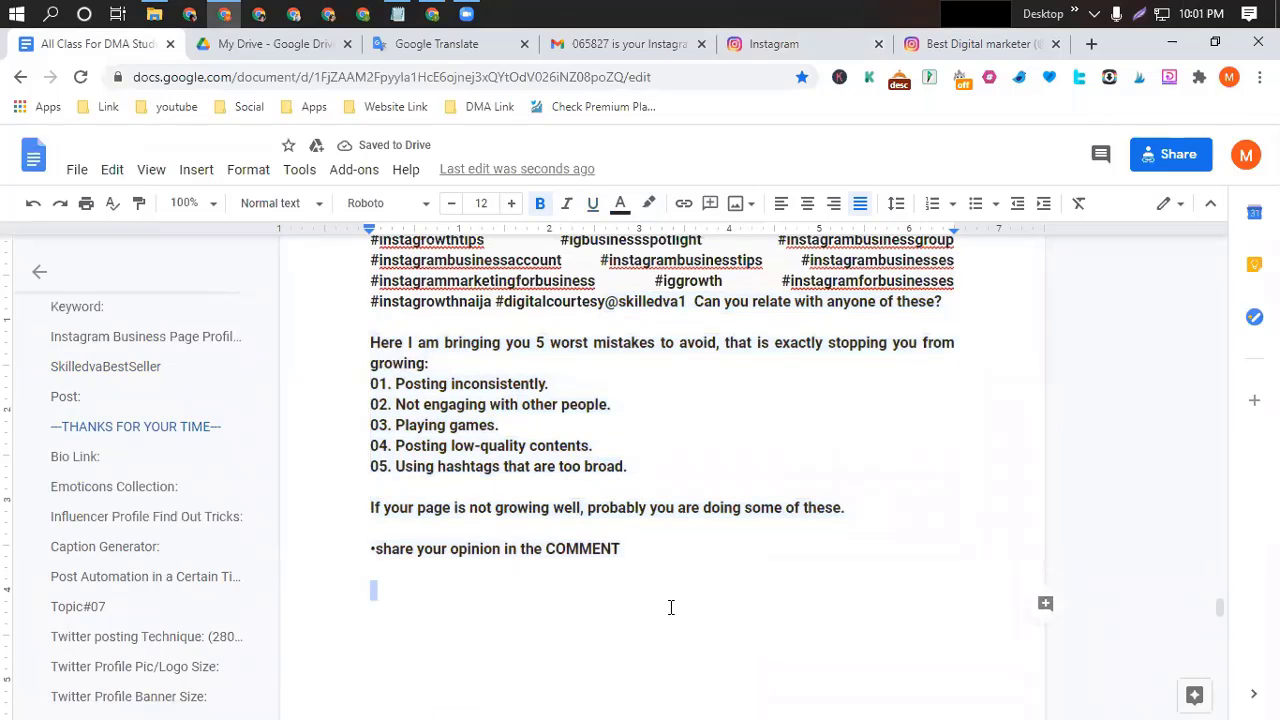
{"action": "key", "text": "ctrl+v"}
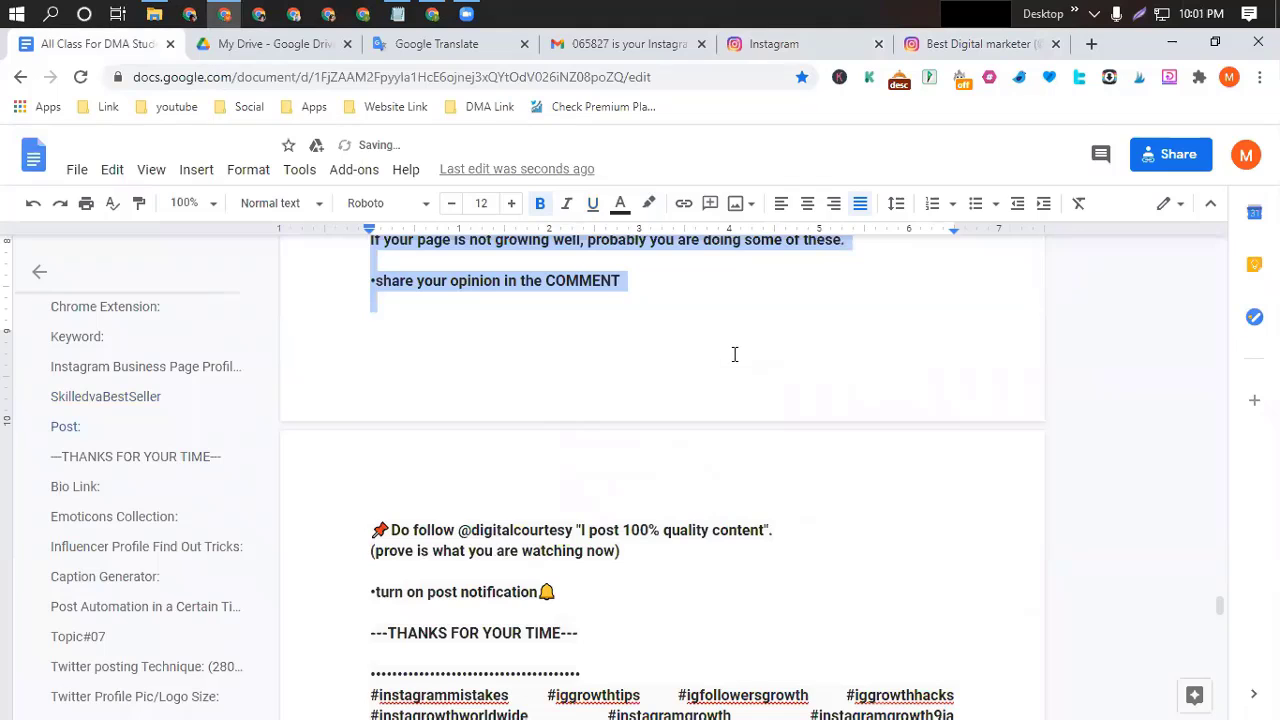
{"action": "left_click", "coordinate": [658, 394]}
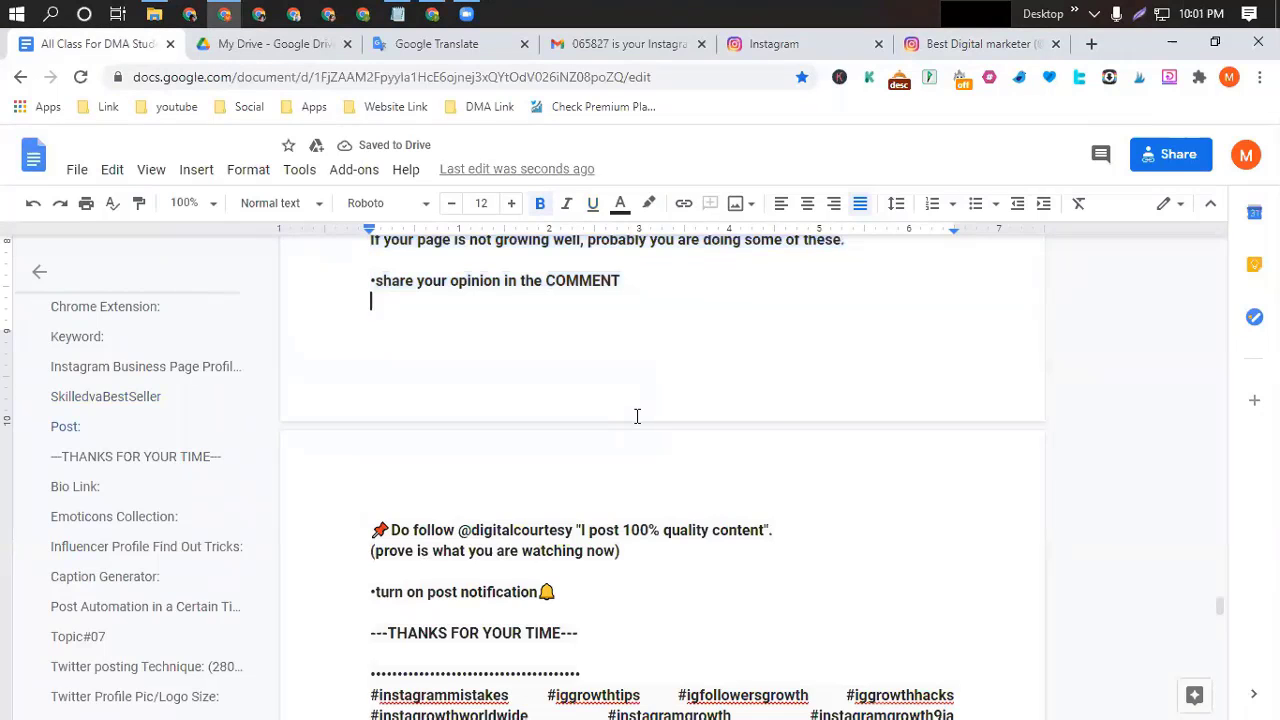
Reselect the whole caption through #digitalcourtesy, then return to the Instagram post.
{"action": "scroll", "coordinate": [637, 414], "scroll_direction": "up", "scroll_amount": 4}
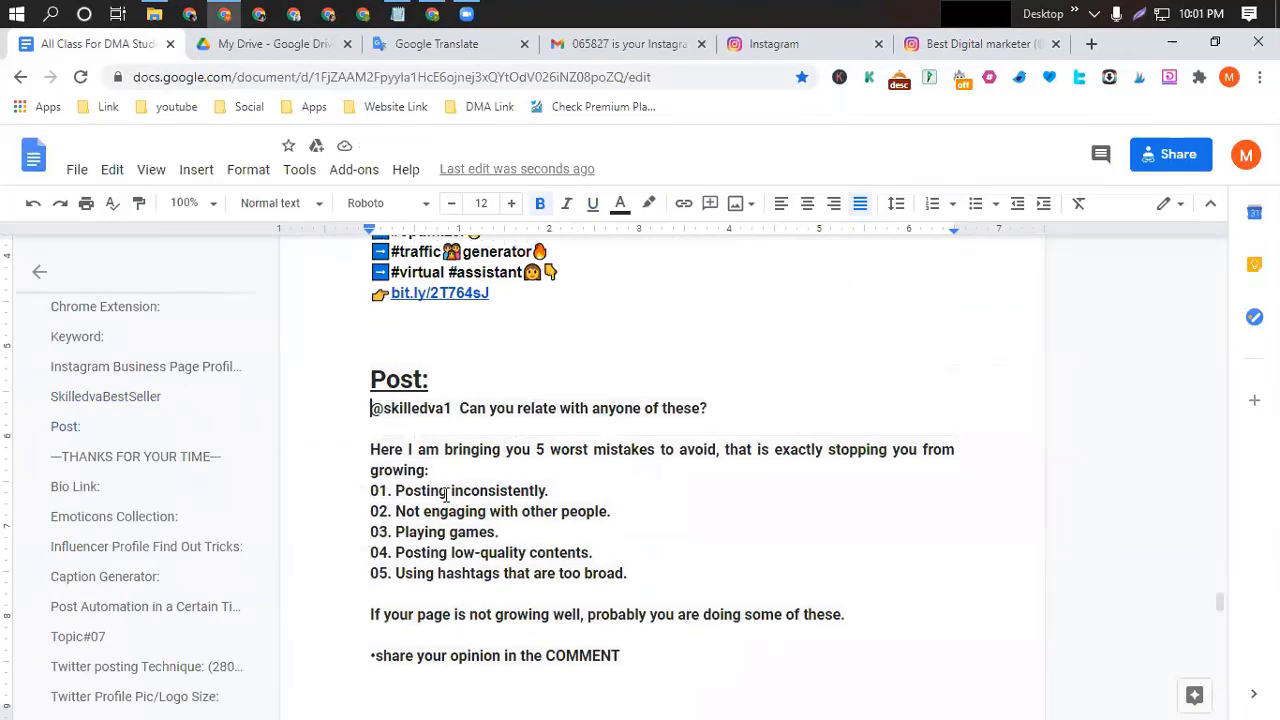
{"action": "left_click_drag", "start_coordinate": [370, 408], "coordinate": [374, 676]}
{"action": "scroll", "coordinate": [608, 647], "scroll_direction": "down", "scroll_amount": 2}
{"action": "scroll", "coordinate": [651, 643], "scroll_direction": "down", "scroll_amount": 5}
{"action": "left_click_drag", "start_coordinate": [608, 647], "coordinate": [671, 445]}
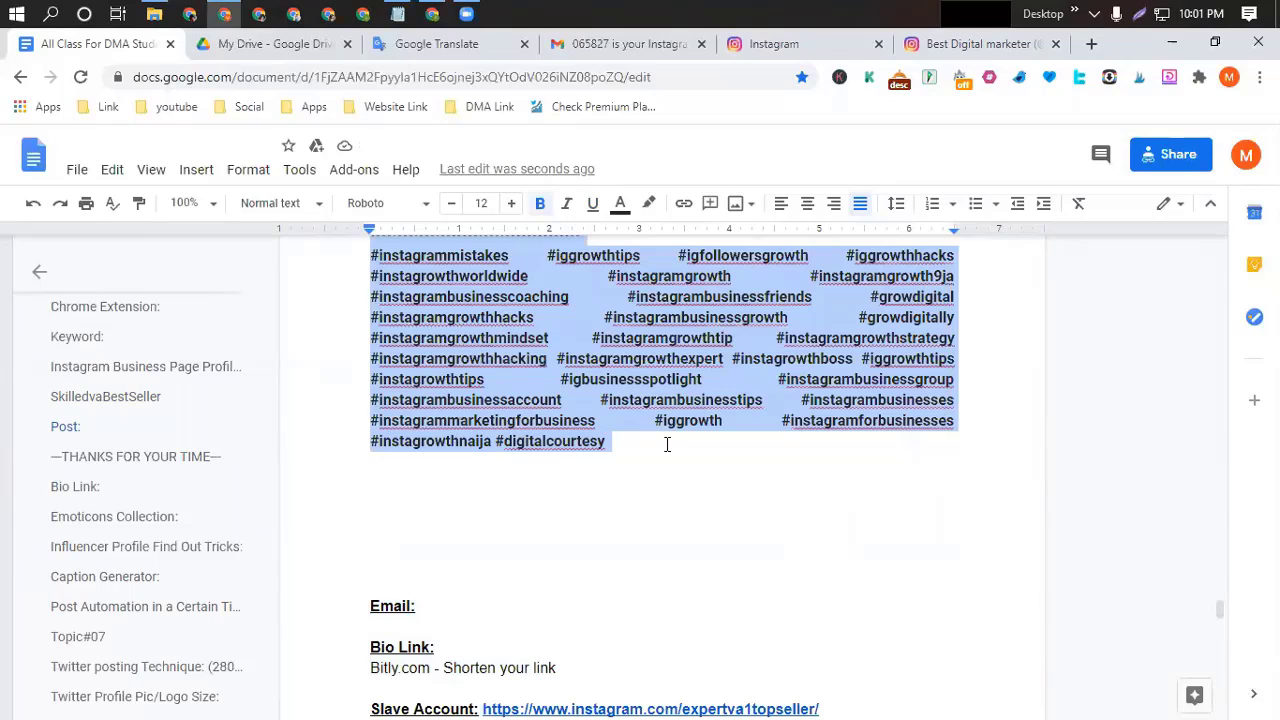
{"action": "left_click", "coordinate": [829, 46]}
Paste the copied Google Docs caption and hashtags into the post, then begin adding a location.
{"action": "left_click", "coordinate": [282, 289]}
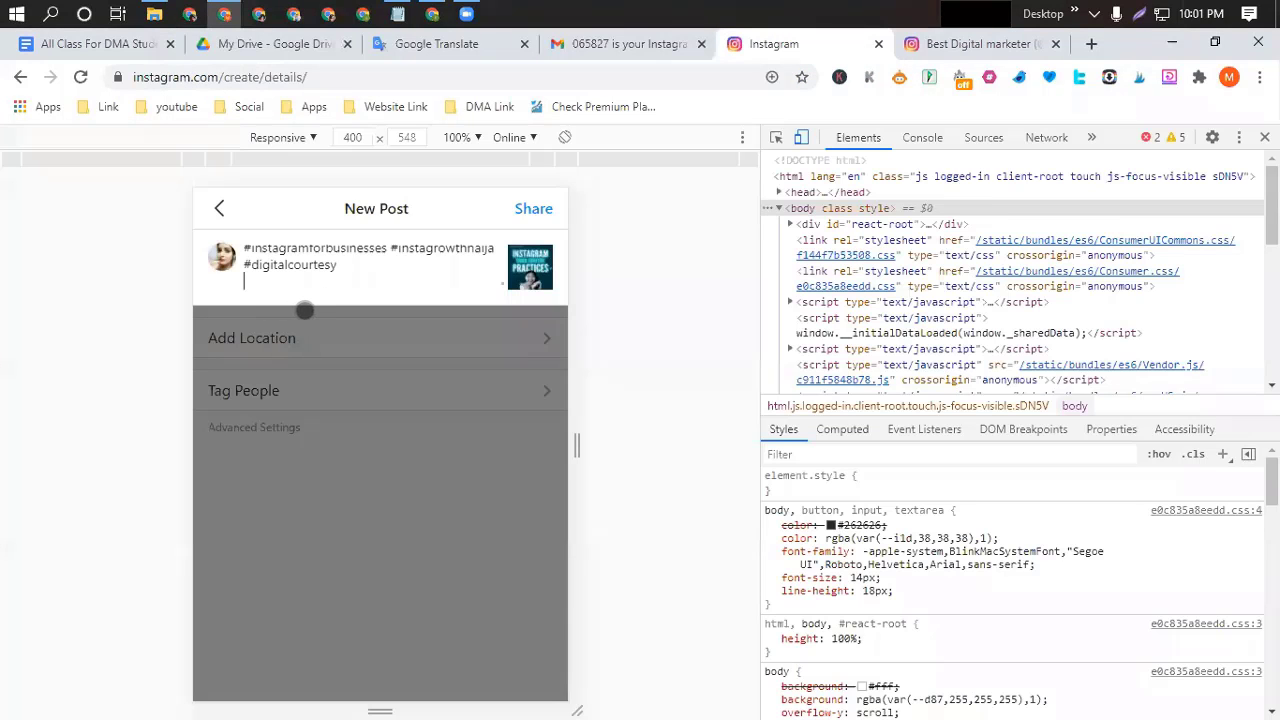
{"action": "type", "text": "#instagramforbusinesses #instagrowthnaija #digitalcourtesy"}
{"action": "scroll", "coordinate": [394, 268], "scroll_direction": "up", "scroll_amount": 10}
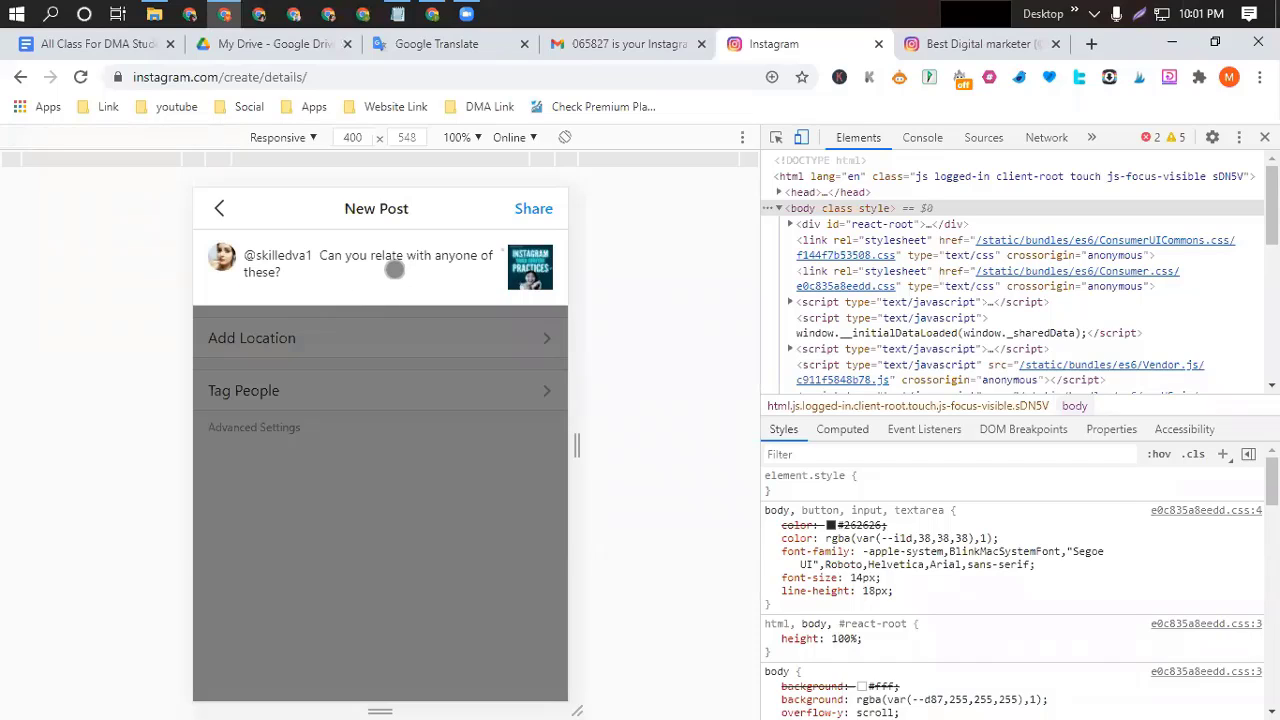
{"action": "left_click", "coordinate": [306, 343]}
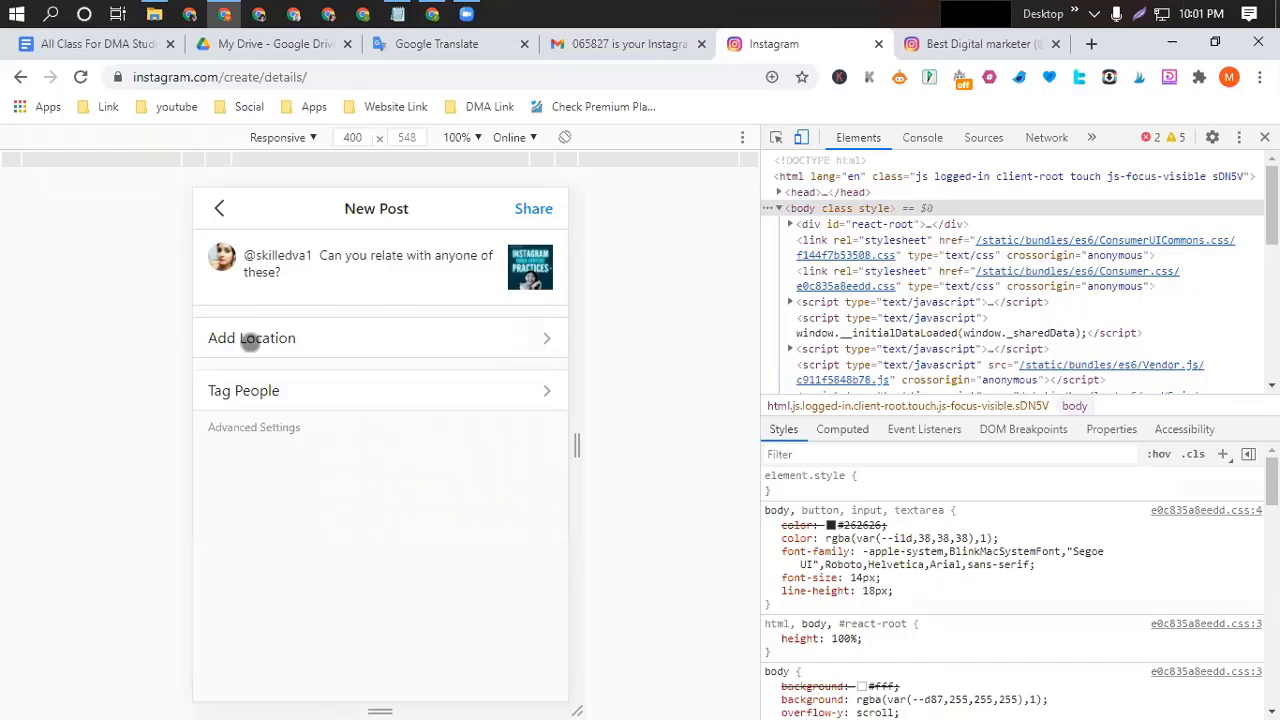
{"action": "left_click", "coordinate": [547, 338]}
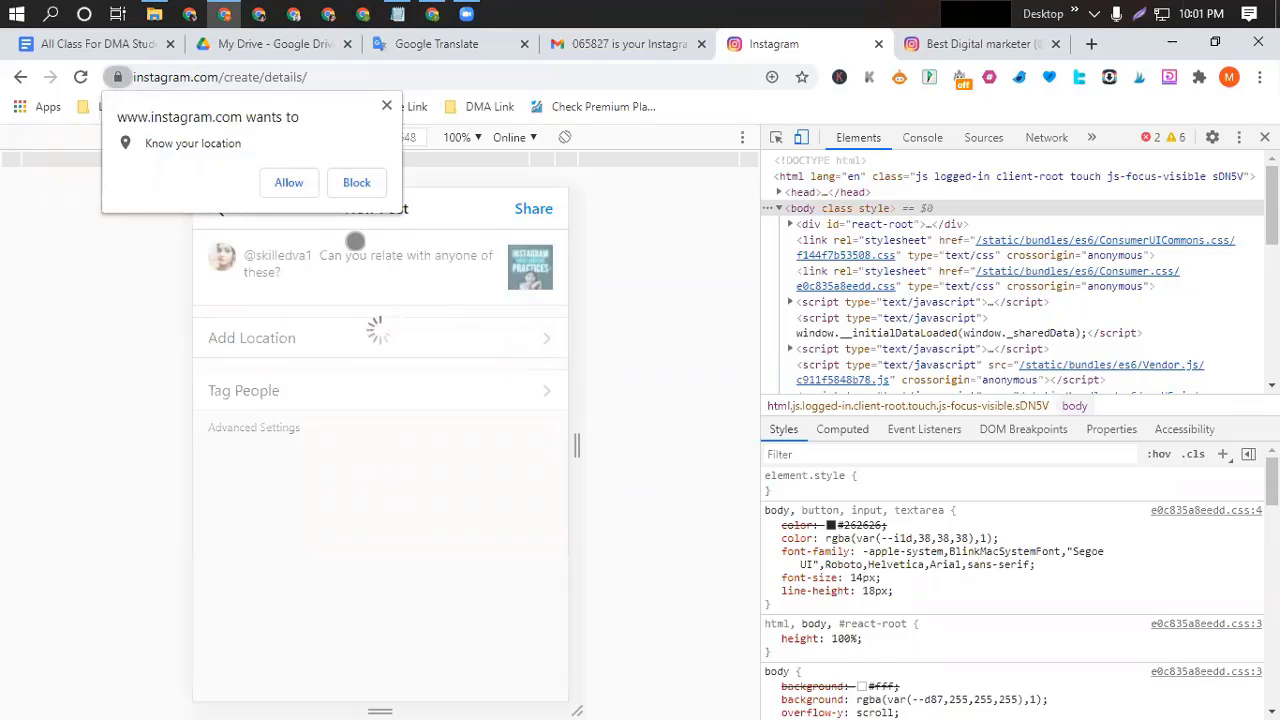
Allow location access, search 'united states', and pick United States as the post location.
{"action": "left_click", "coordinate": [289, 184]}
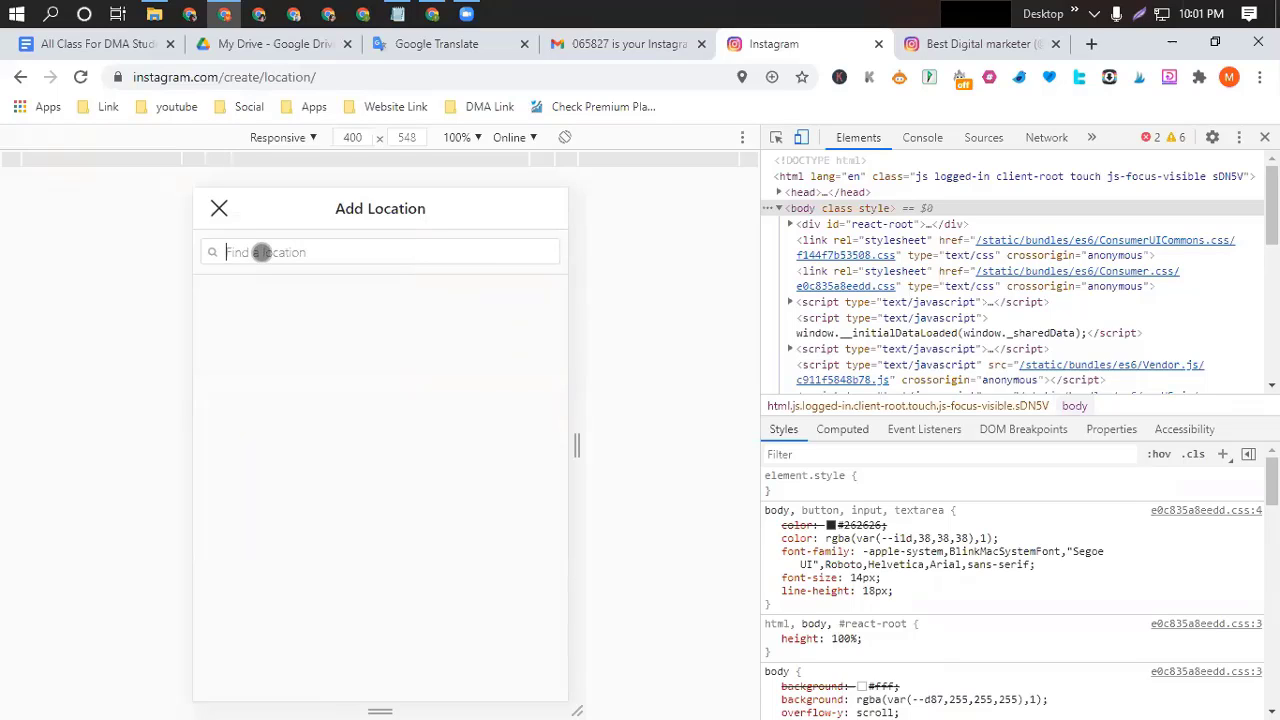
{"action": "type", "text": "un"}
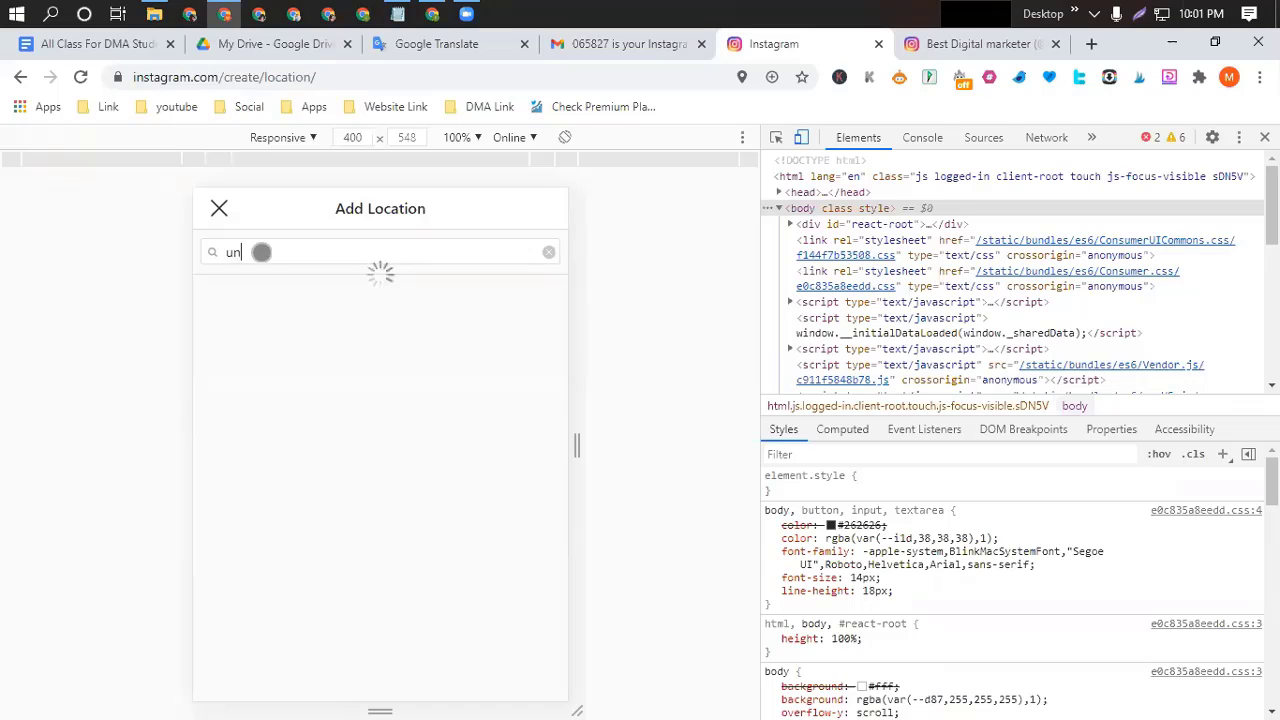
{"action": "type", "text": "ited"}
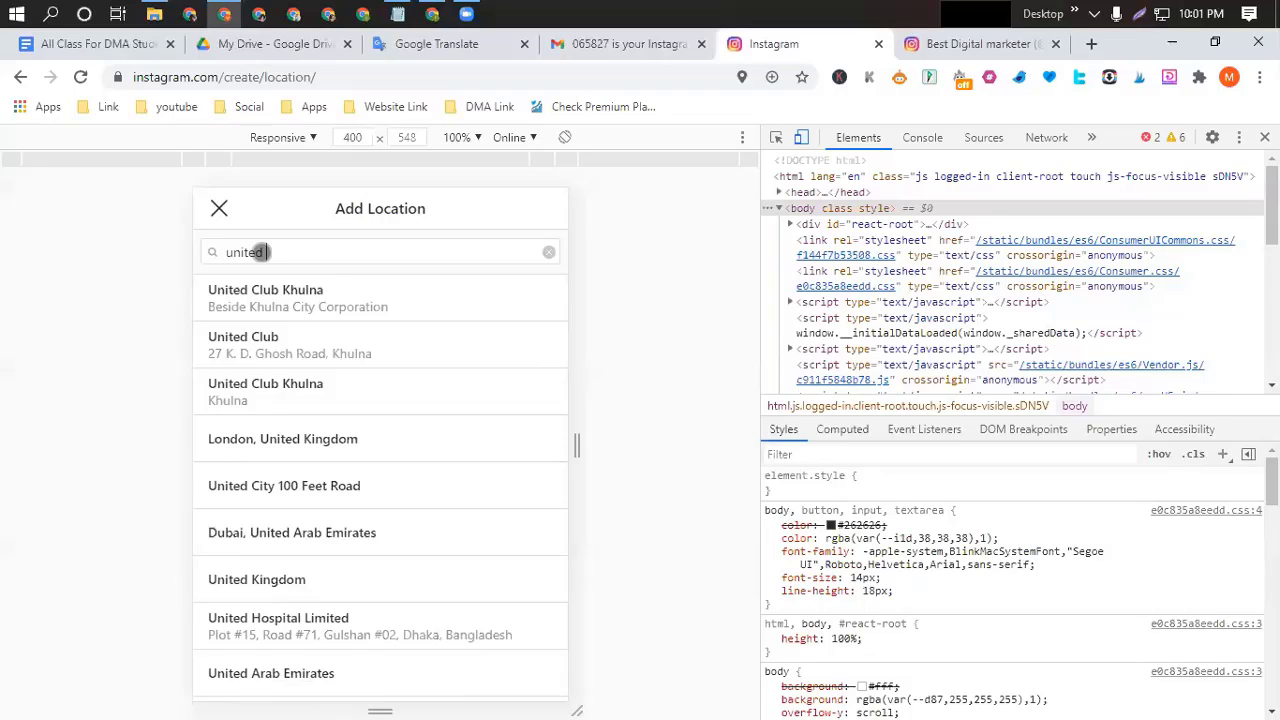
{"action": "type", "text": "sta"}
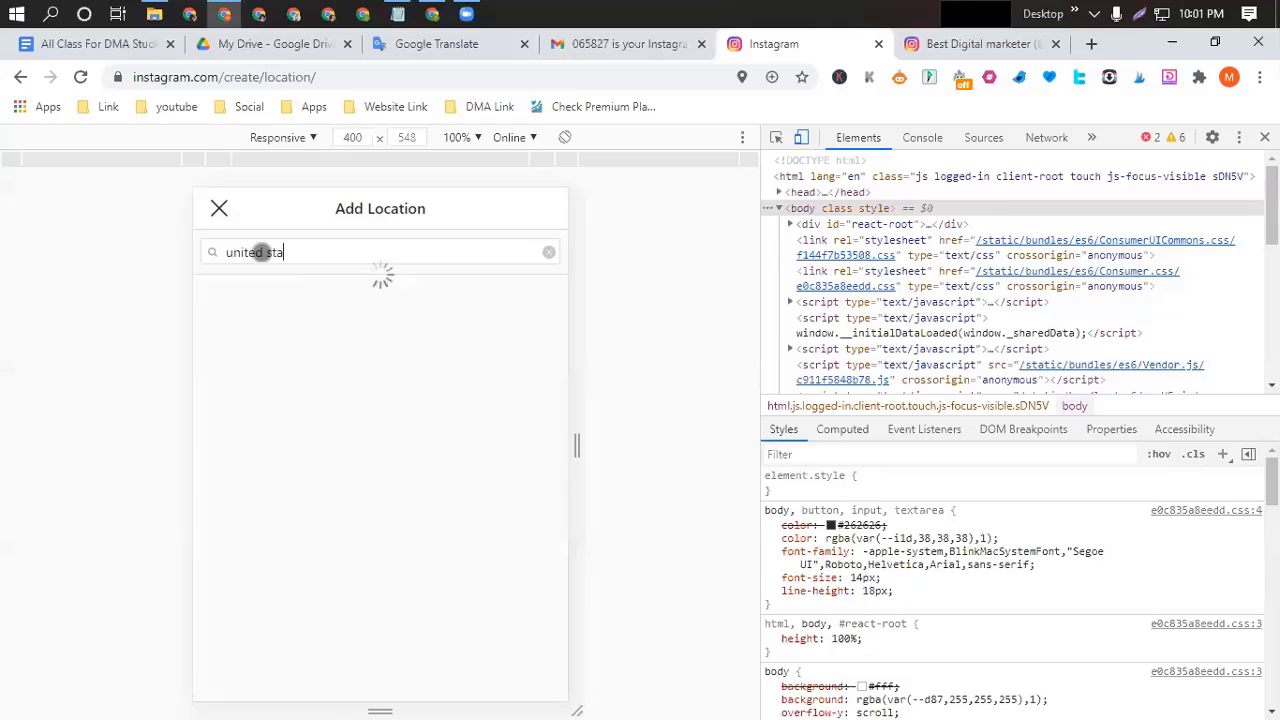
{"action": "type", "text": "tes"}
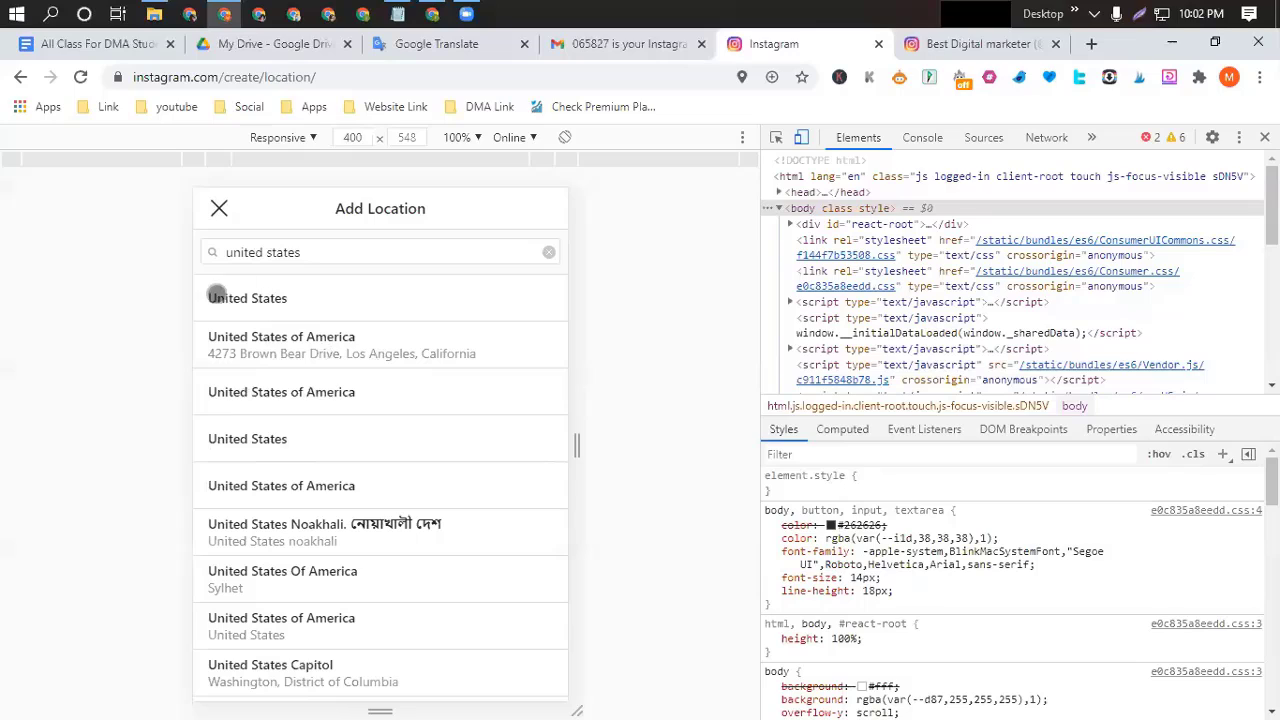
{"action": "left_click", "coordinate": [280, 297]}
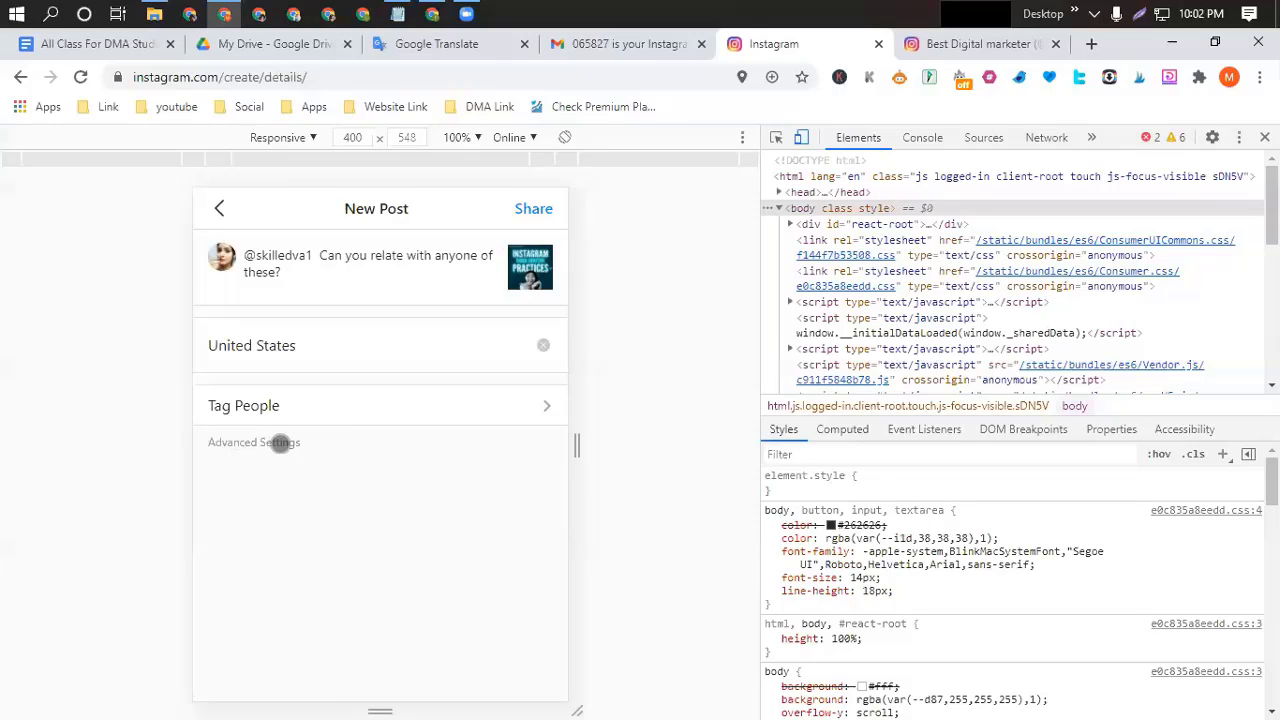
Go to Advanced Settings > Write Alt Text and focus the photo's alt text field.
{"action": "left_click", "coordinate": [280, 442]}
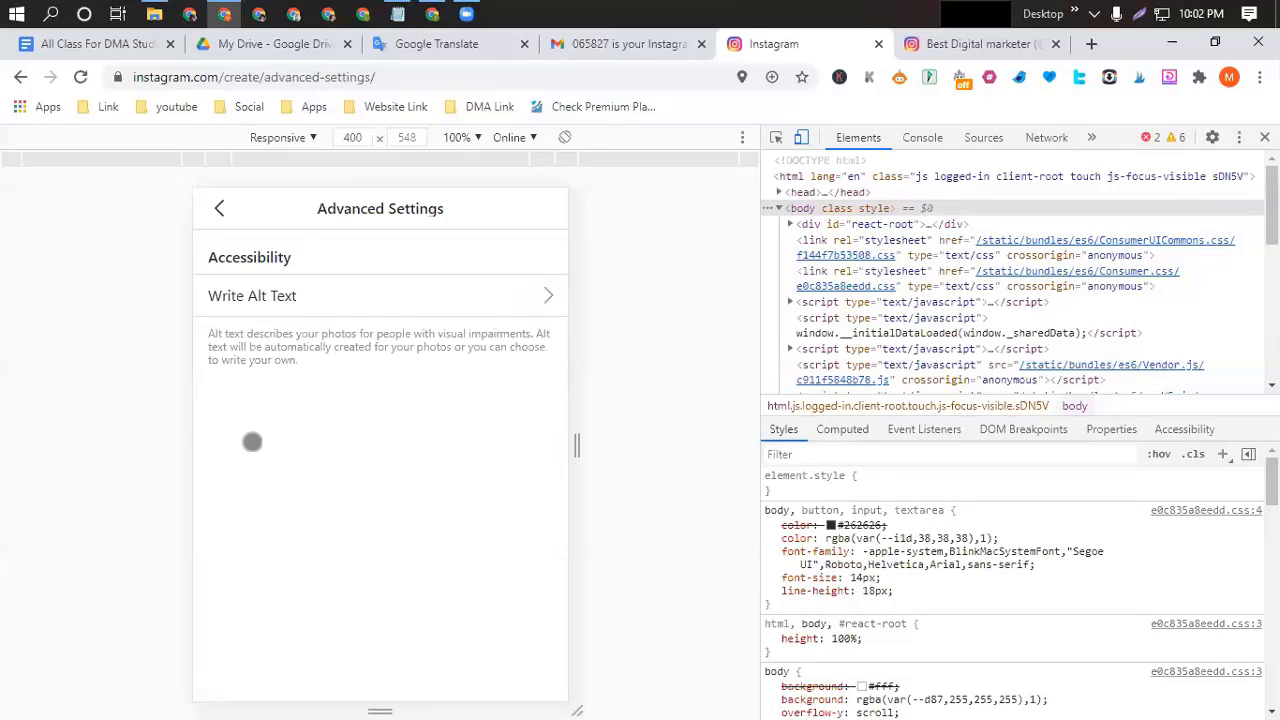
{"action": "left_click", "coordinate": [233, 294]}
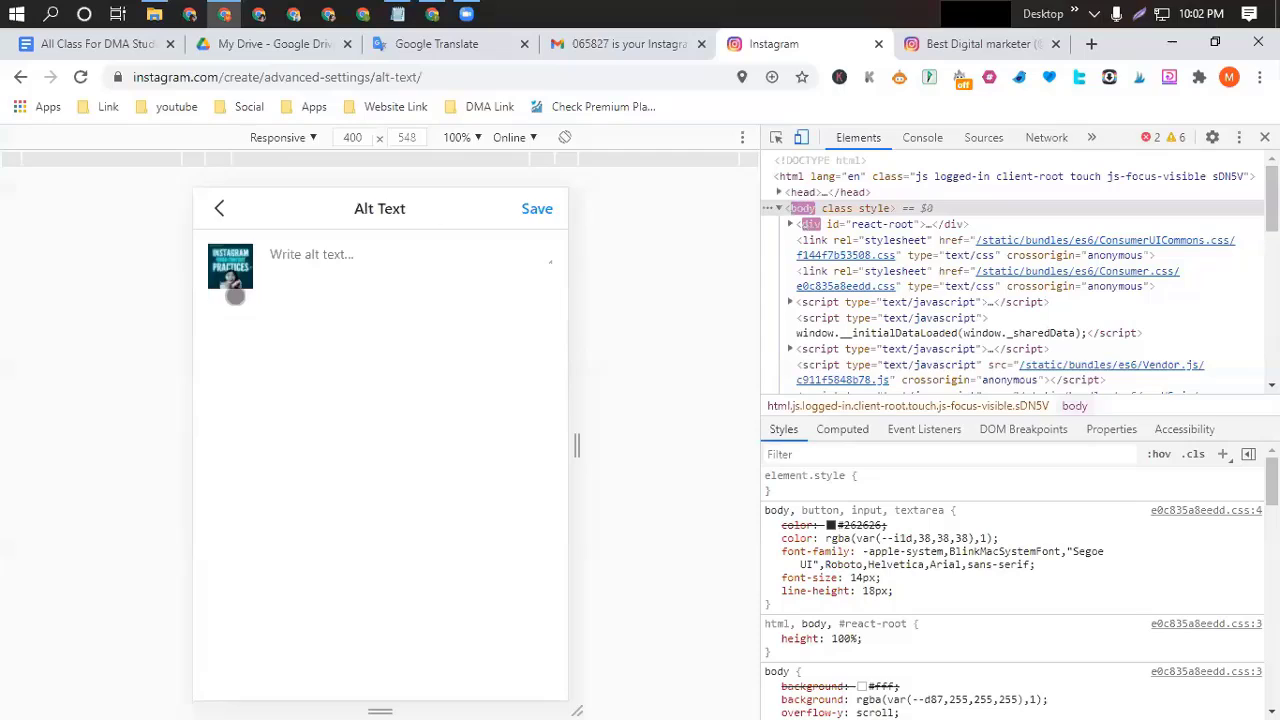
{"action": "left_click", "coordinate": [285, 254]}
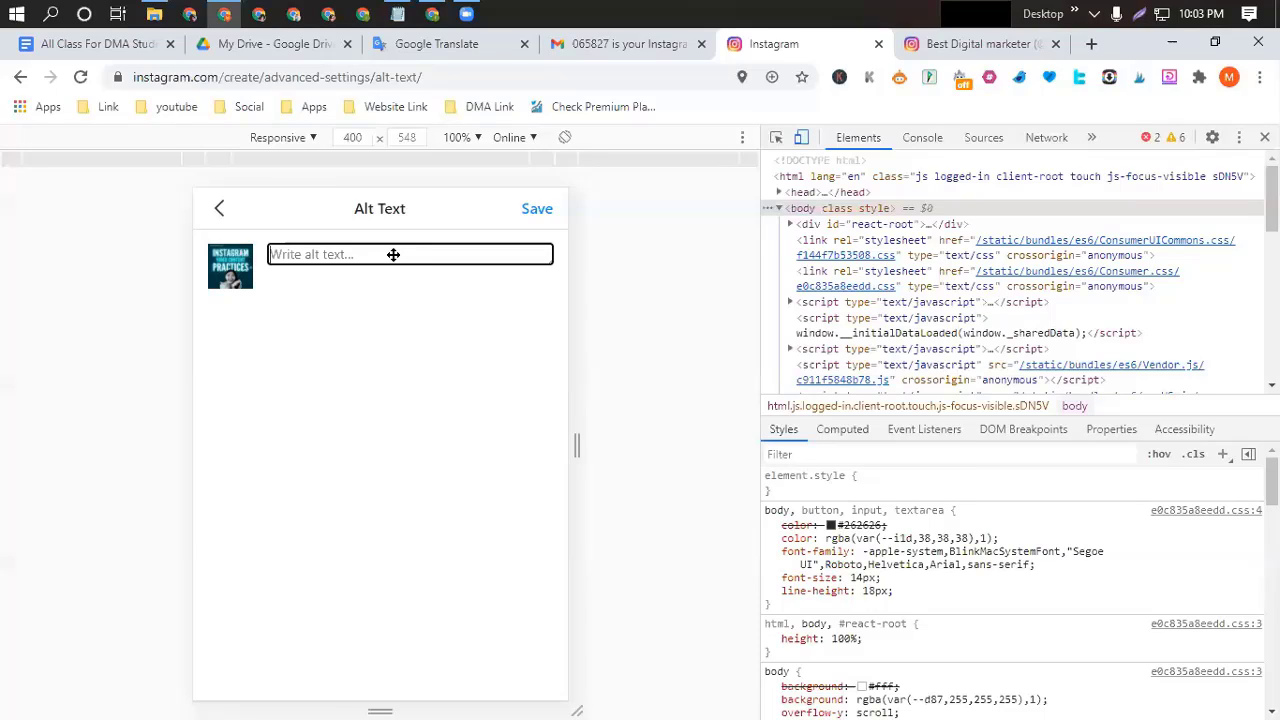
Enter the alt text 'Instagram Tips and trikes', using the spelling suggestion 'trikes', and save it.
{"action": "type", "text": "Insta"}
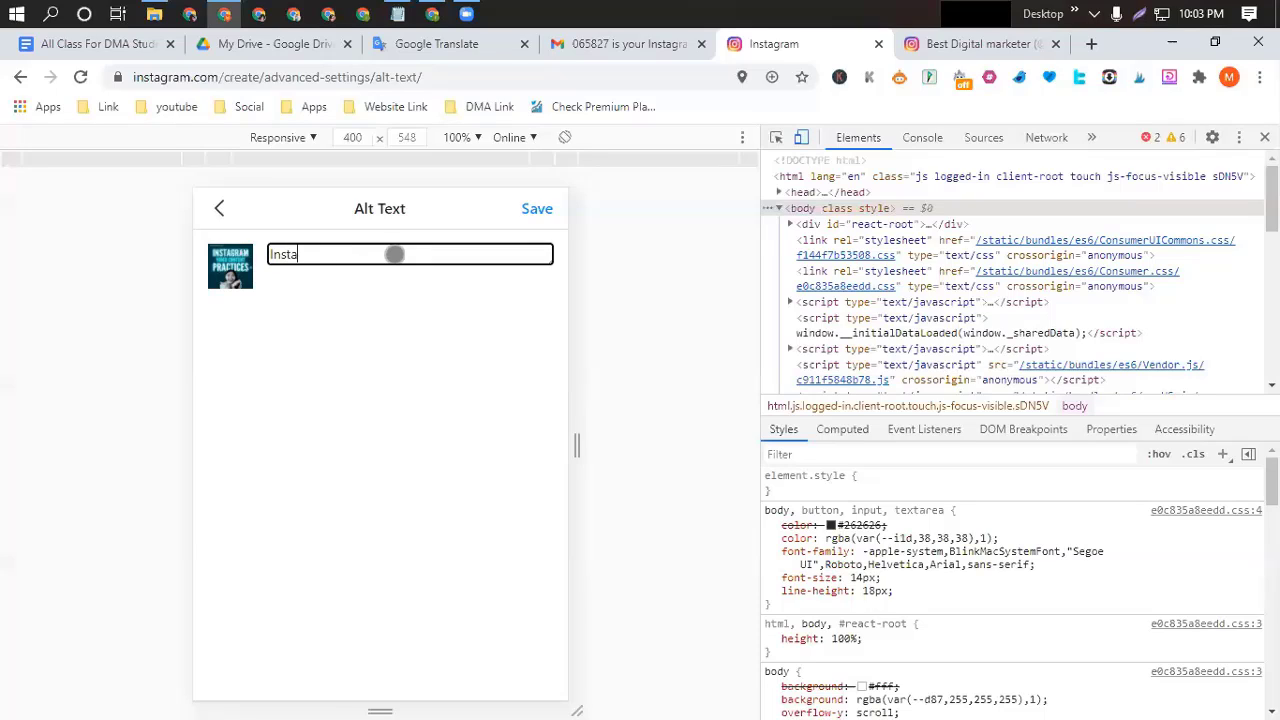
{"action": "type", "text": "gram Tips and trics"}
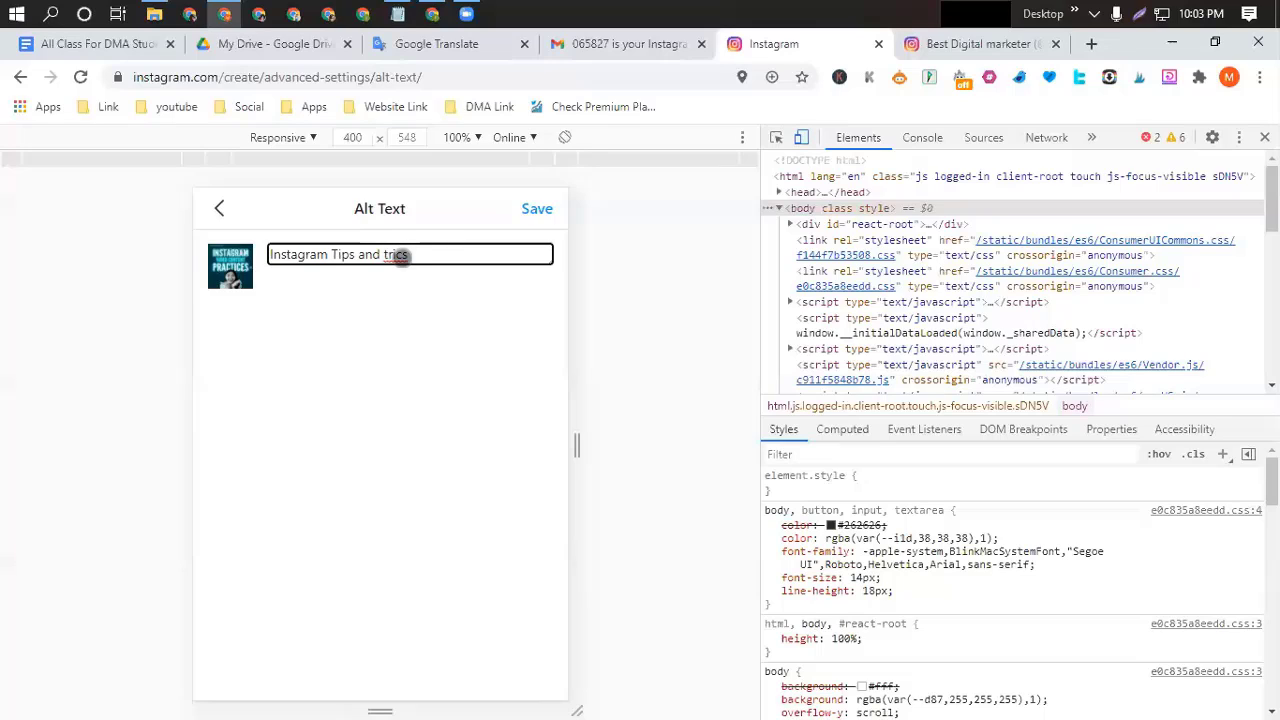
{"action": "right_click", "coordinate": [401, 257]}
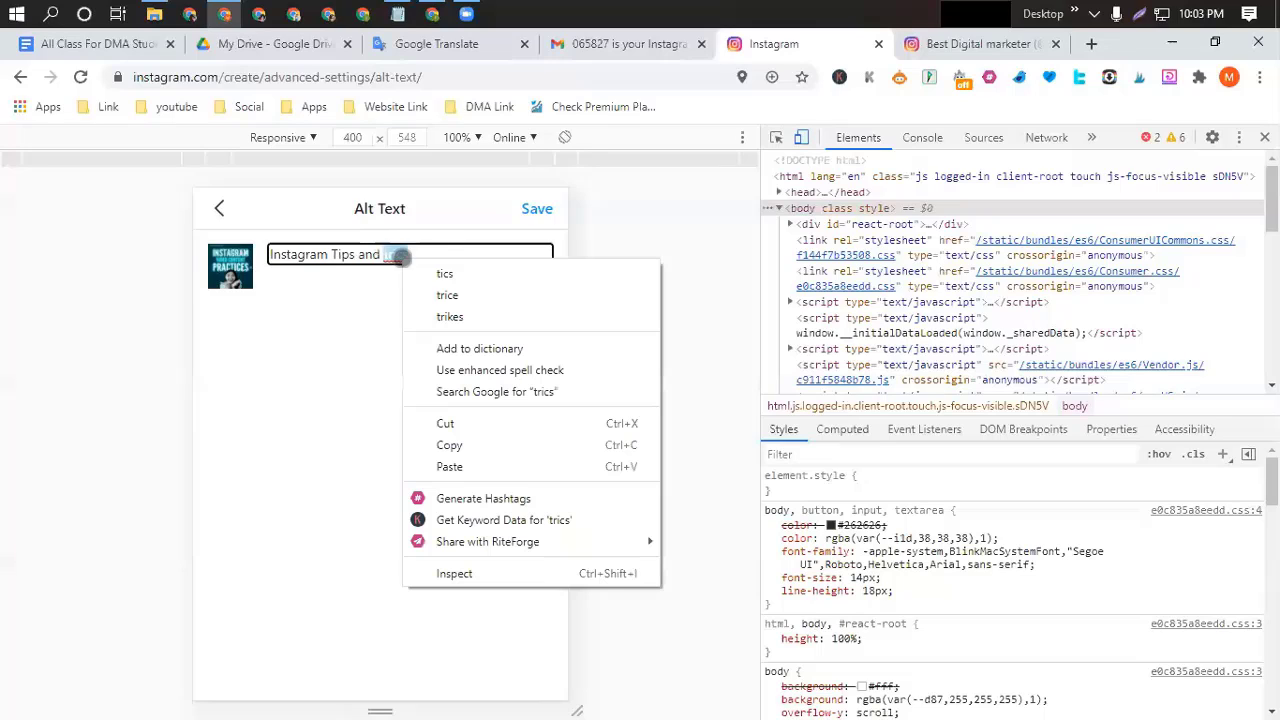
{"action": "left_click", "coordinate": [449, 316]}
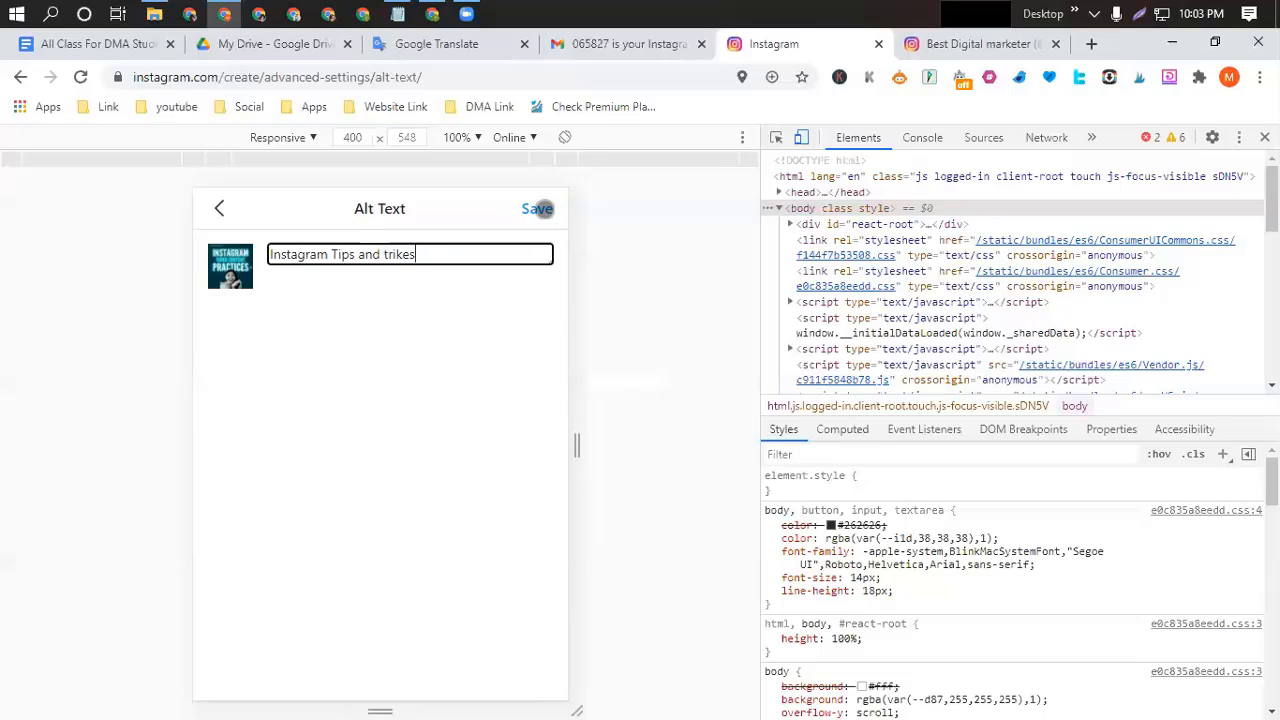
{"action": "left_click", "coordinate": [538, 208]}
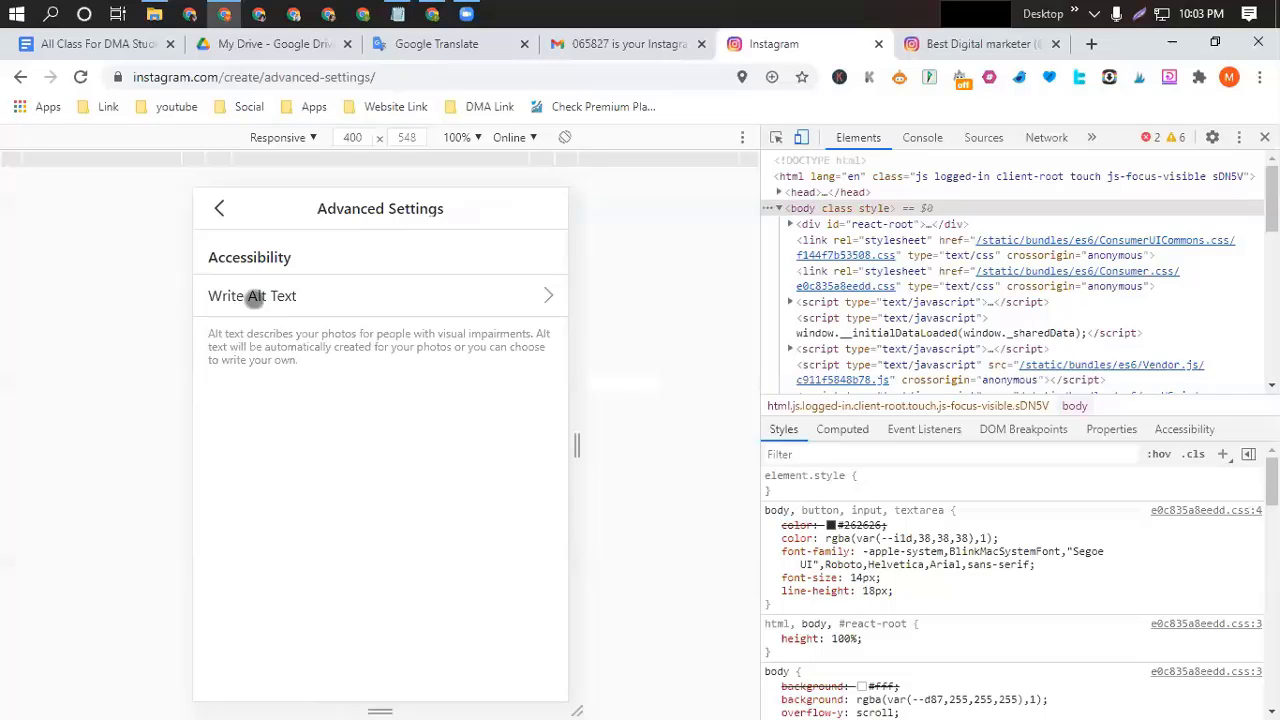
{"action": "left_click", "coordinate": [101, 45]}
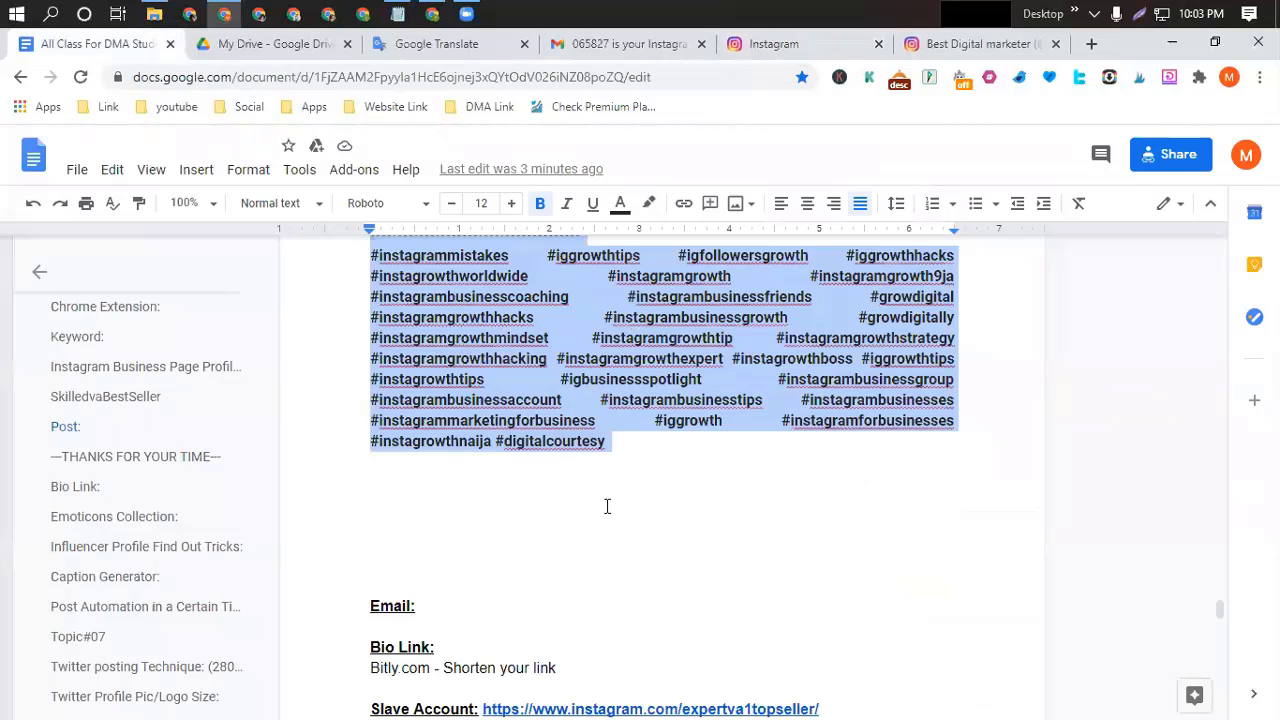
{"action": "scroll", "coordinate": [736, 474], "scroll_direction": "up", "scroll_amount": 15}
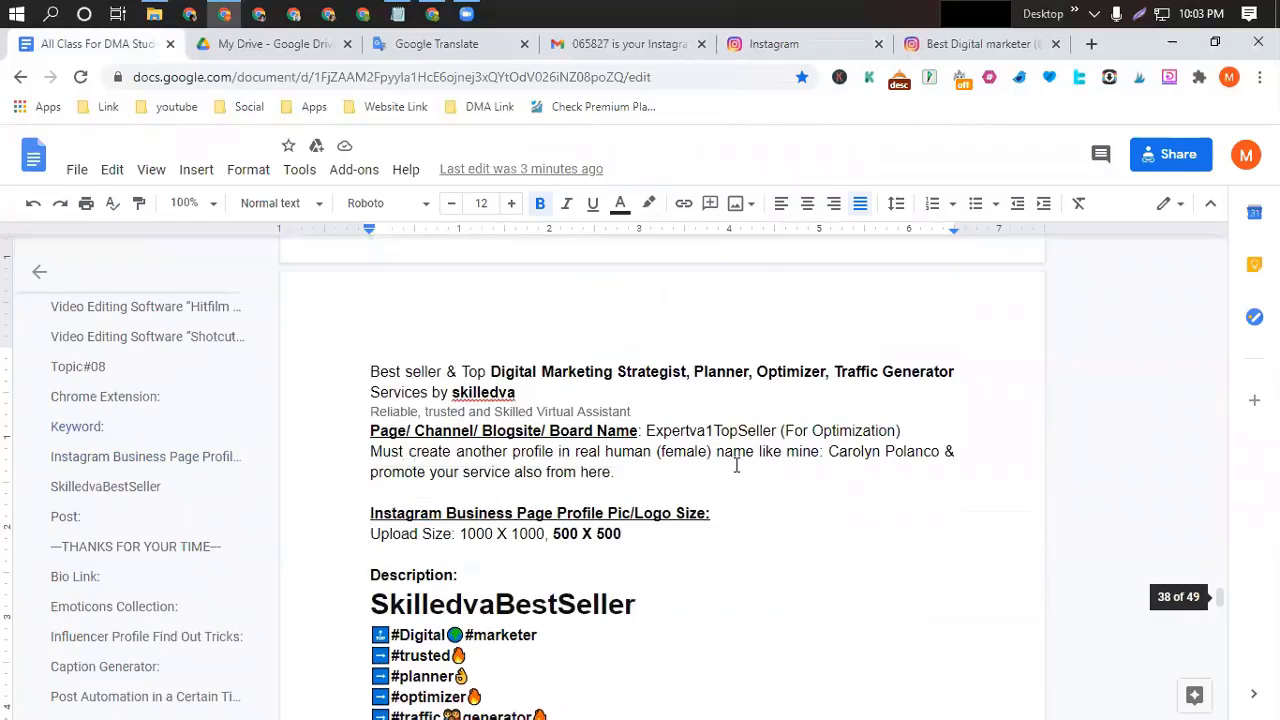
{"action": "scroll", "coordinate": [554, 425], "scroll_direction": "up", "scroll_amount": 1}
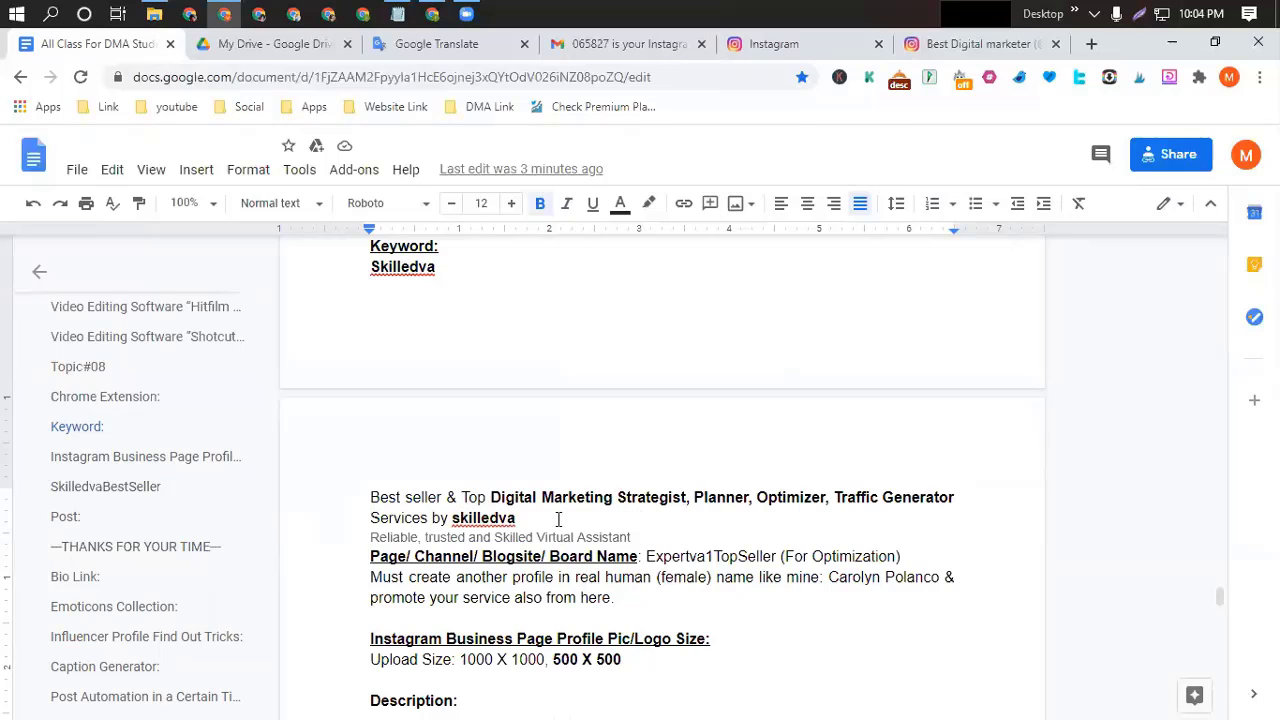
{"action": "left_click", "coordinate": [810, 46]}
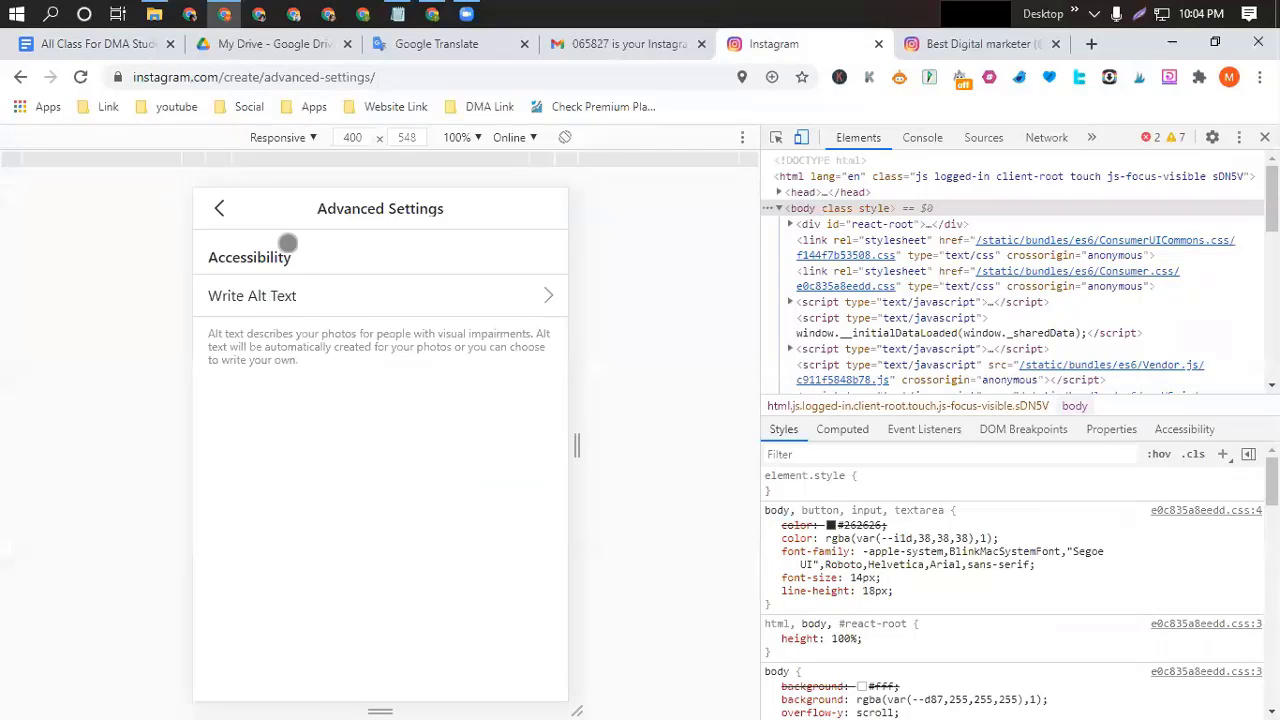
Return to New Post, share the photo, and dismiss the Add to Home screen and Install app prompts.
{"action": "left_click", "coordinate": [218, 209]}
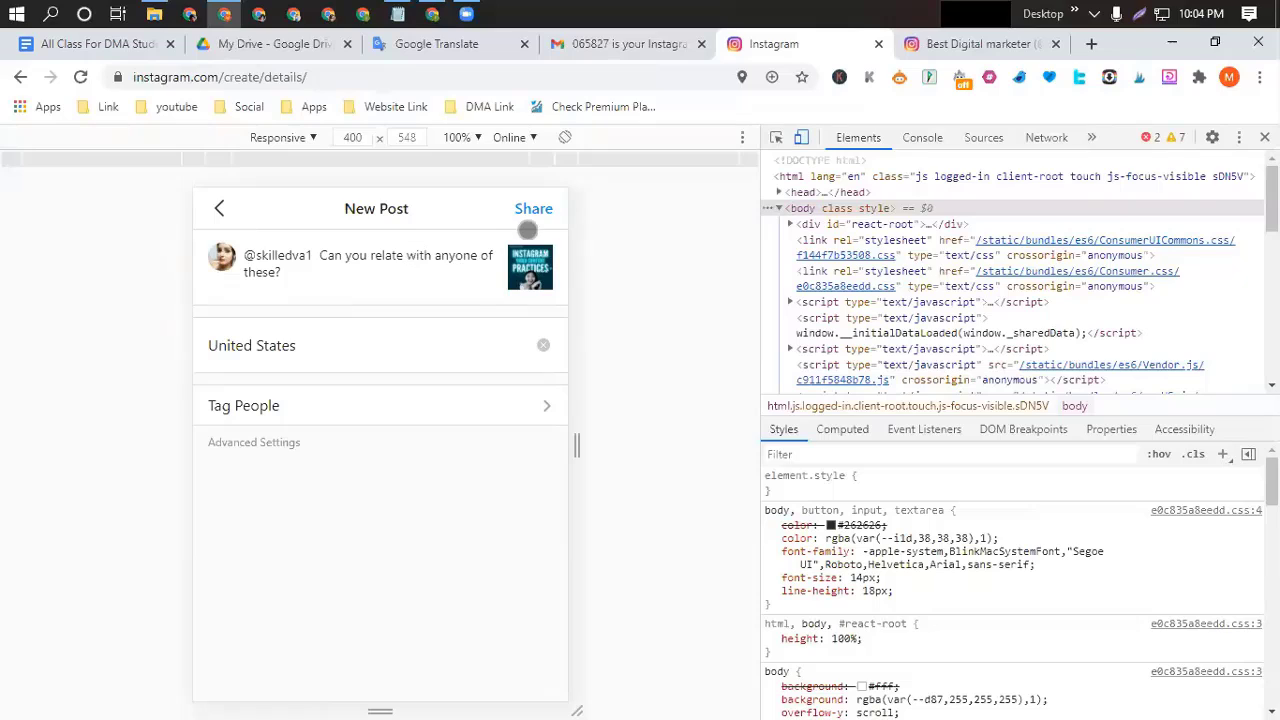
{"action": "left_click", "coordinate": [536, 210]}
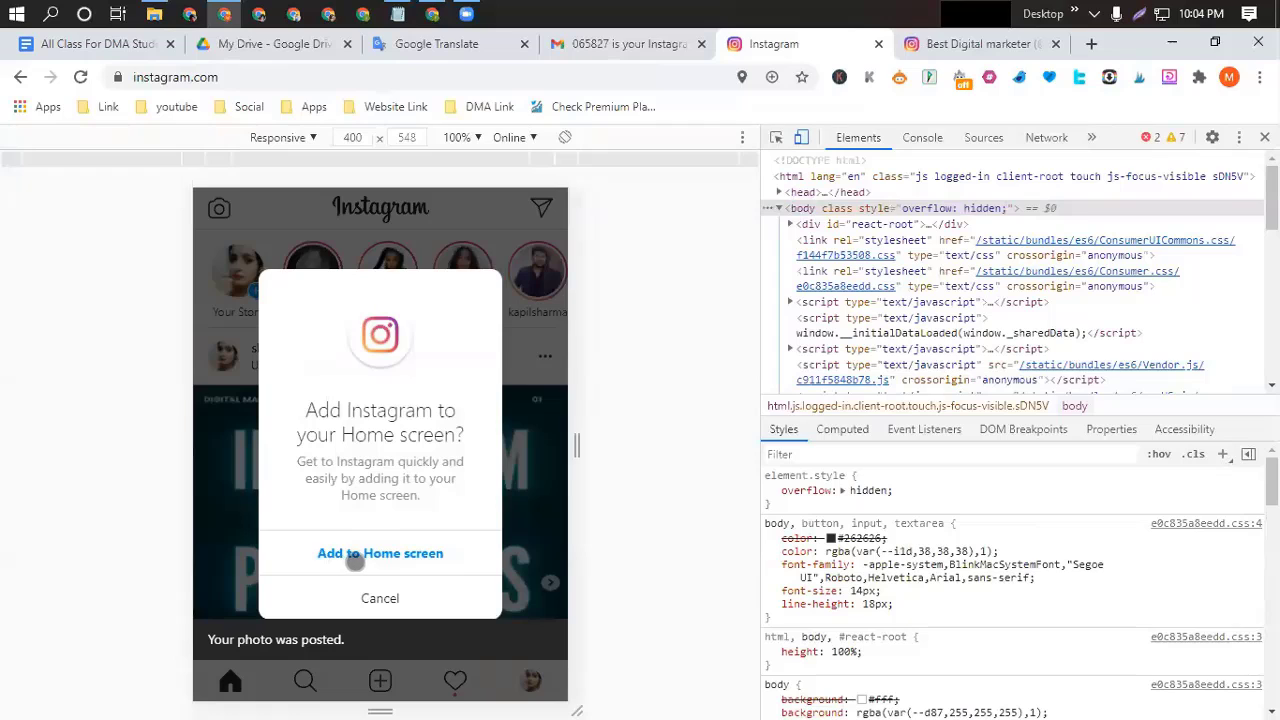
{"action": "left_click", "coordinate": [428, 555]}
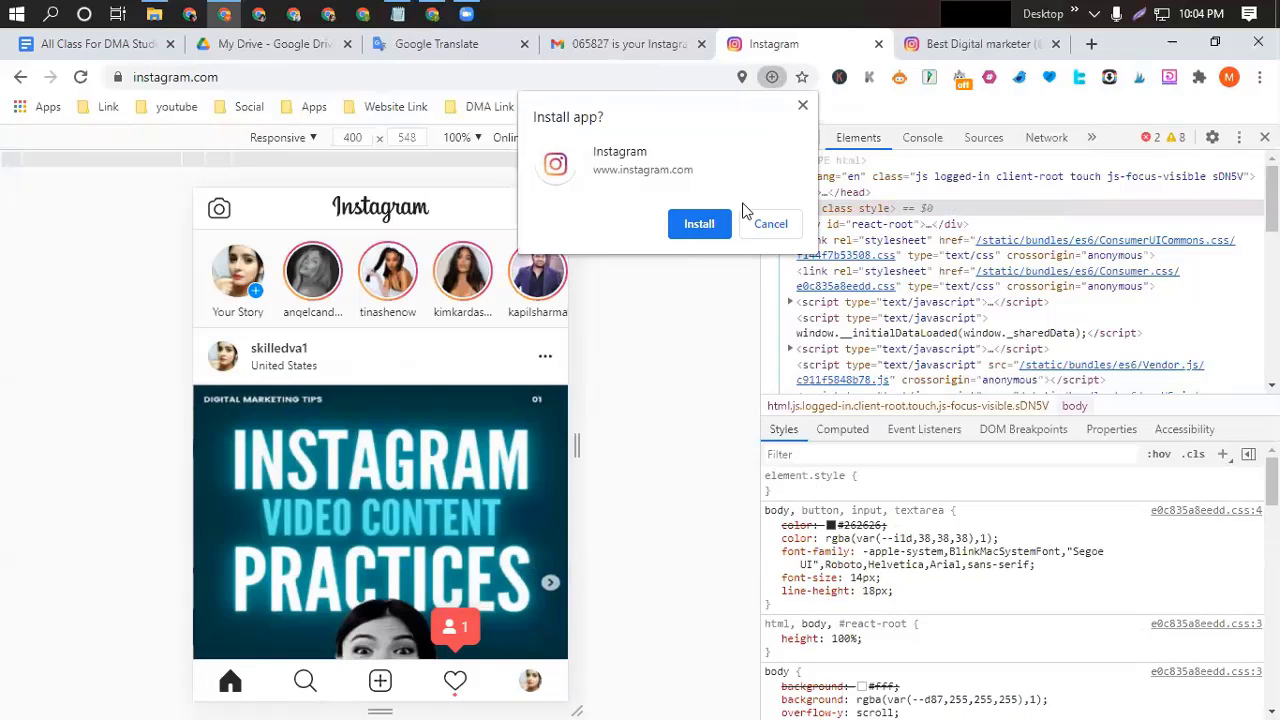
{"action": "left_click", "coordinate": [802, 105]}
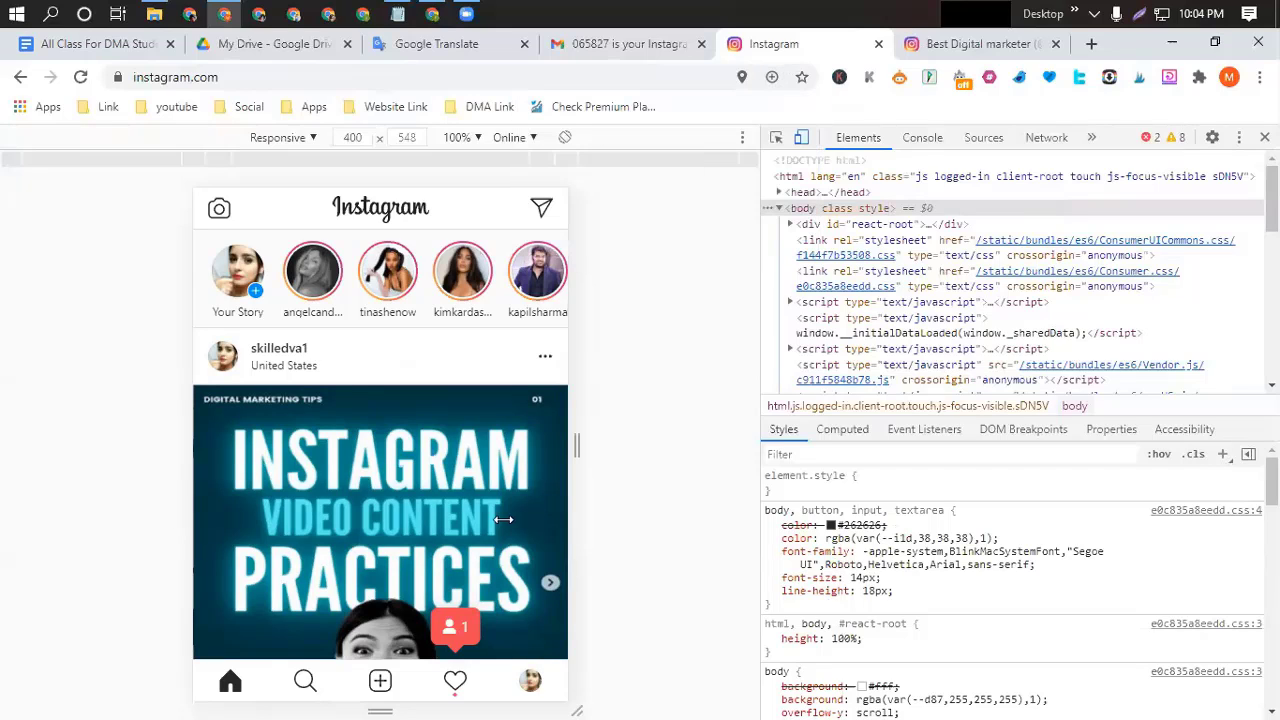
{"action": "scroll", "coordinate": [458, 487], "scroll_direction": "down", "scroll_amount": 2}
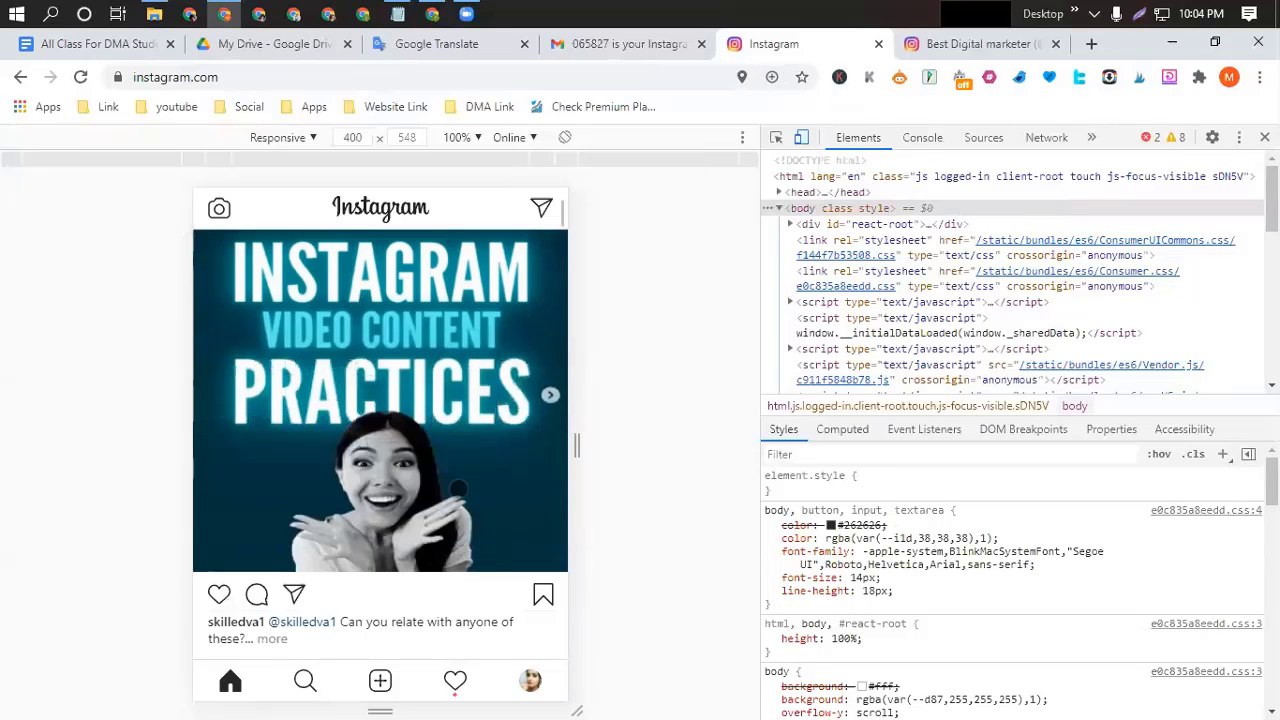
{"action": "scroll", "coordinate": [458, 487], "scroll_direction": "up", "scroll_amount": 1}
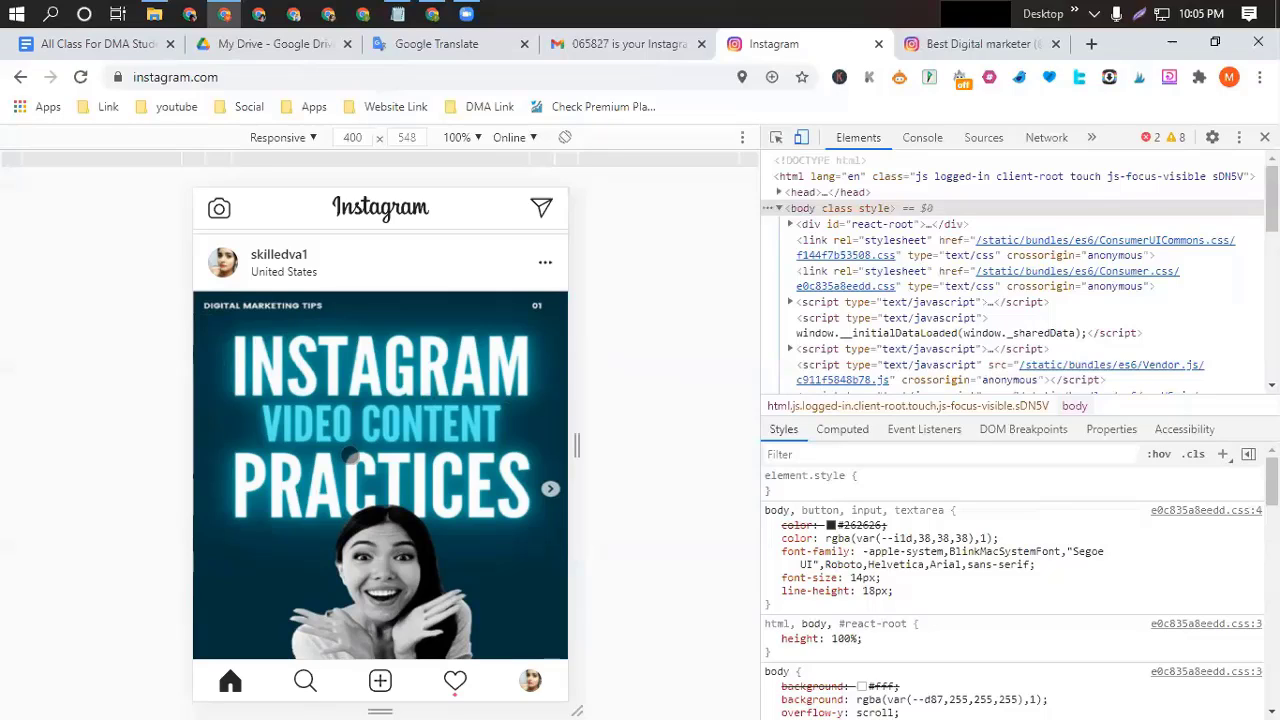
{"action": "scroll", "coordinate": [450, 540], "scroll_direction": "down", "scroll_amount": 1}
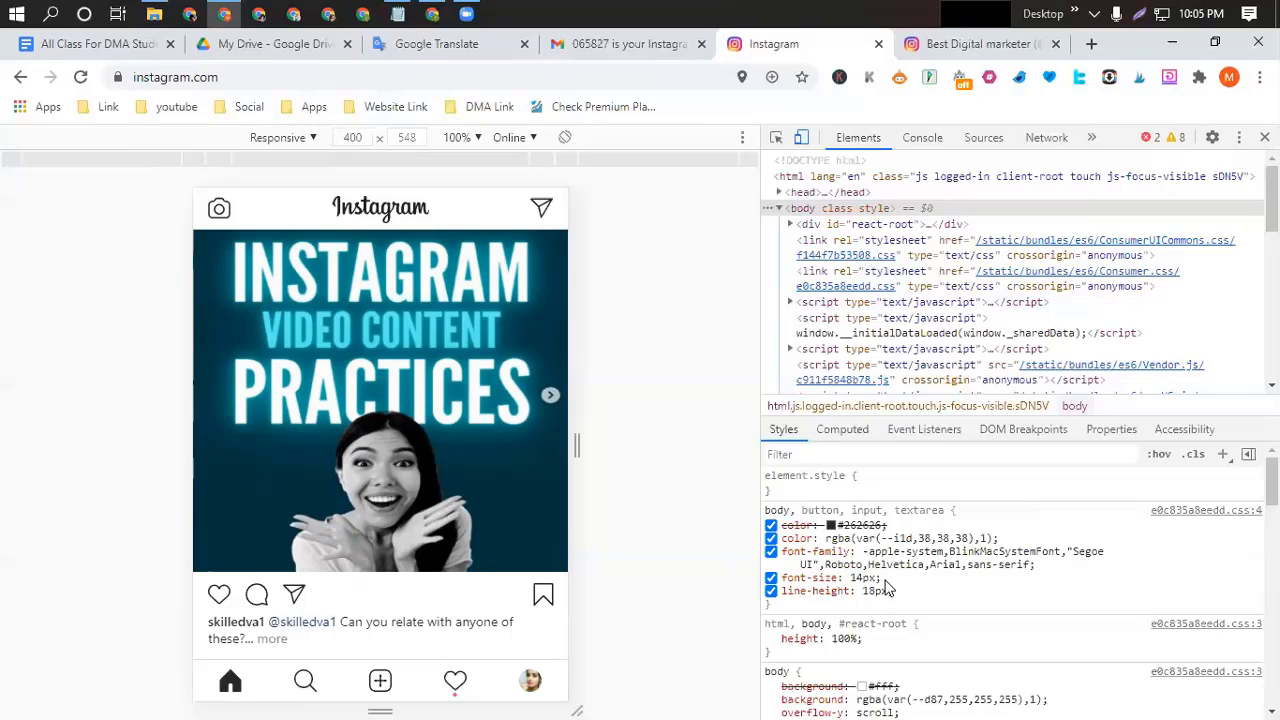
Expand the post's caption and scroll through its five growth mistakes and hashtag block.
{"action": "left_click", "coordinate": [272, 638]}
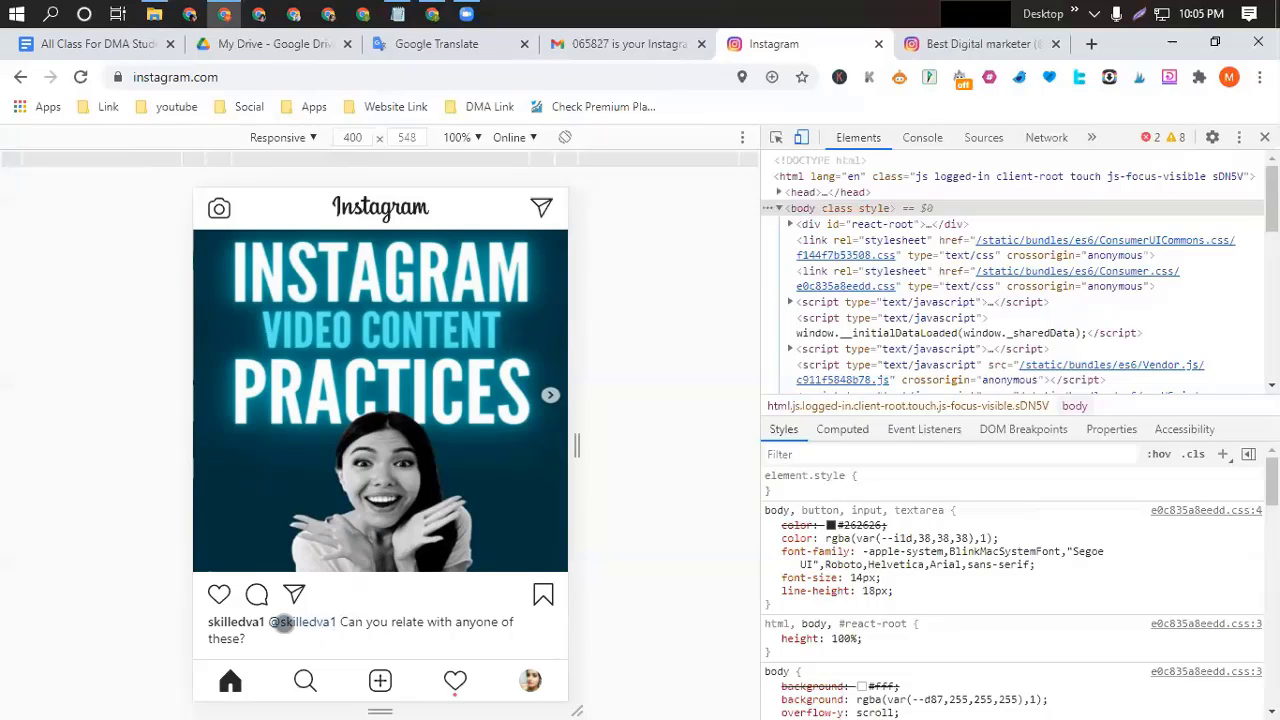
{"action": "scroll", "coordinate": [402, 614], "scroll_direction": "down", "scroll_amount": 1}
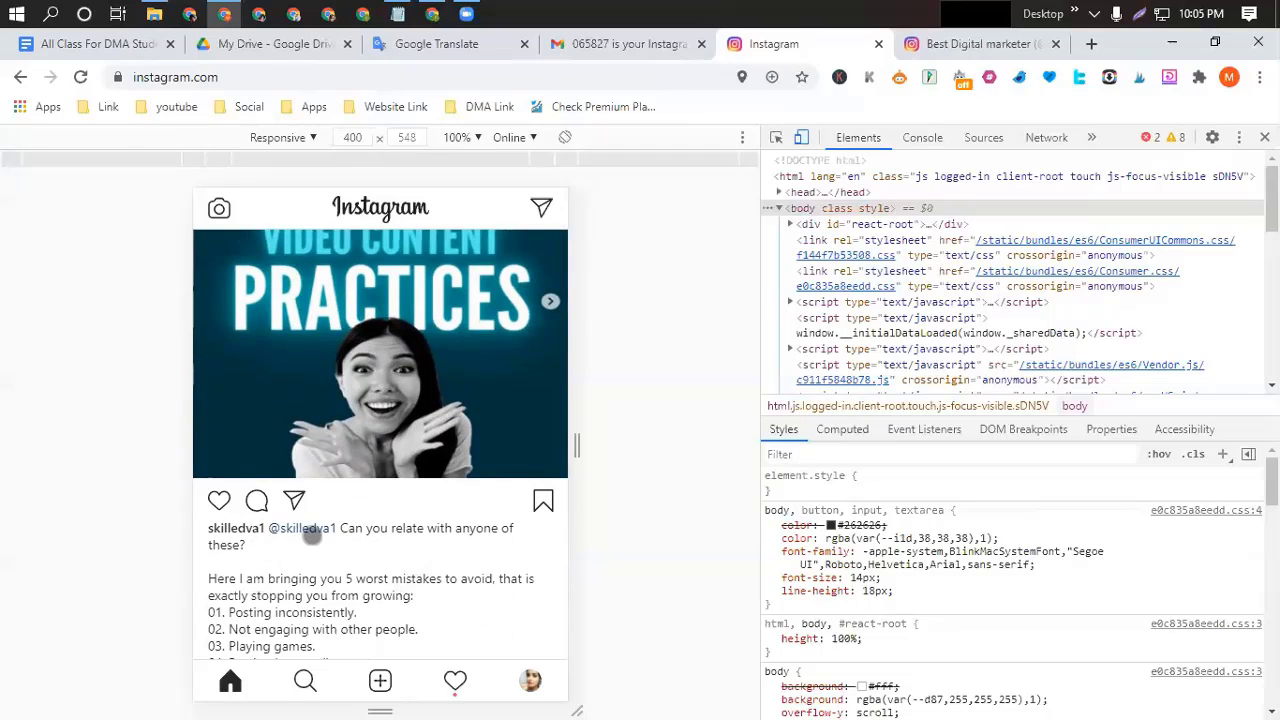
{"action": "scroll", "coordinate": [310, 577], "scroll_direction": "down", "scroll_amount": 1}
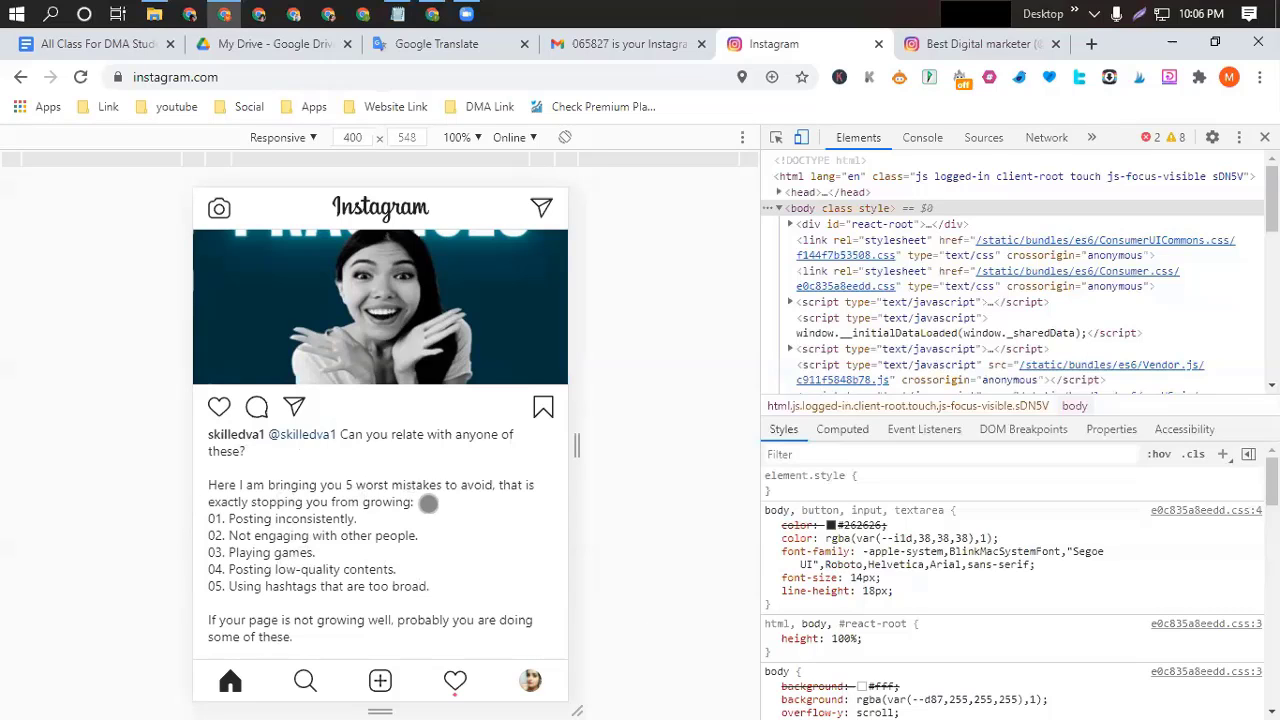
{"action": "scroll", "coordinate": [357, 537], "scroll_direction": "down", "scroll_amount": 2}
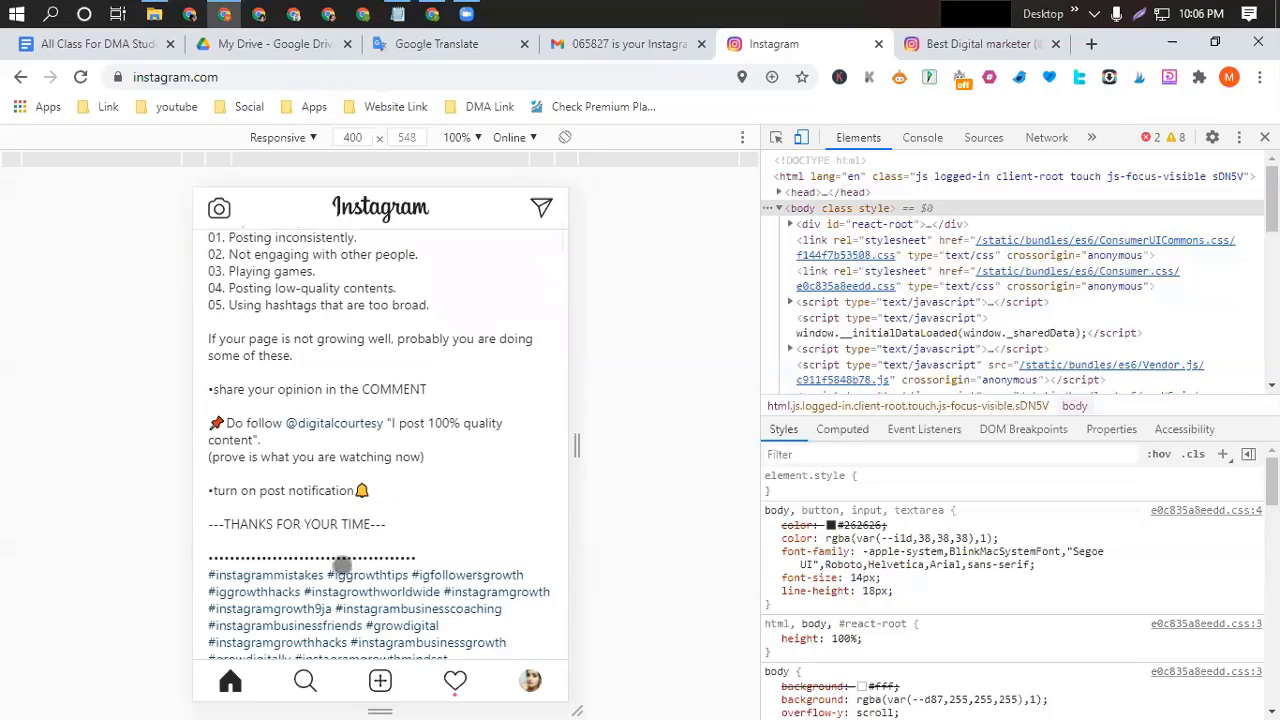
{"action": "scroll", "coordinate": [343, 565], "scroll_direction": "down", "scroll_amount": 3}
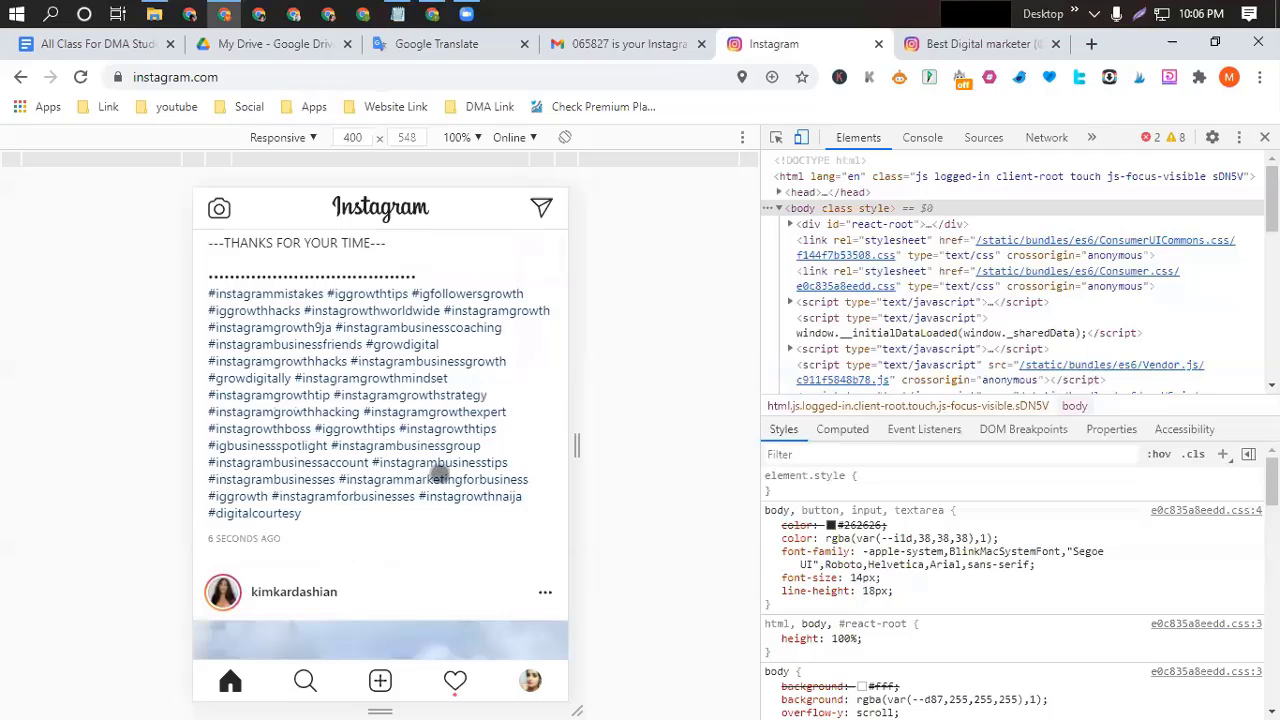
{"action": "scroll", "coordinate": [452, 450], "scroll_direction": "up", "scroll_amount": 3}
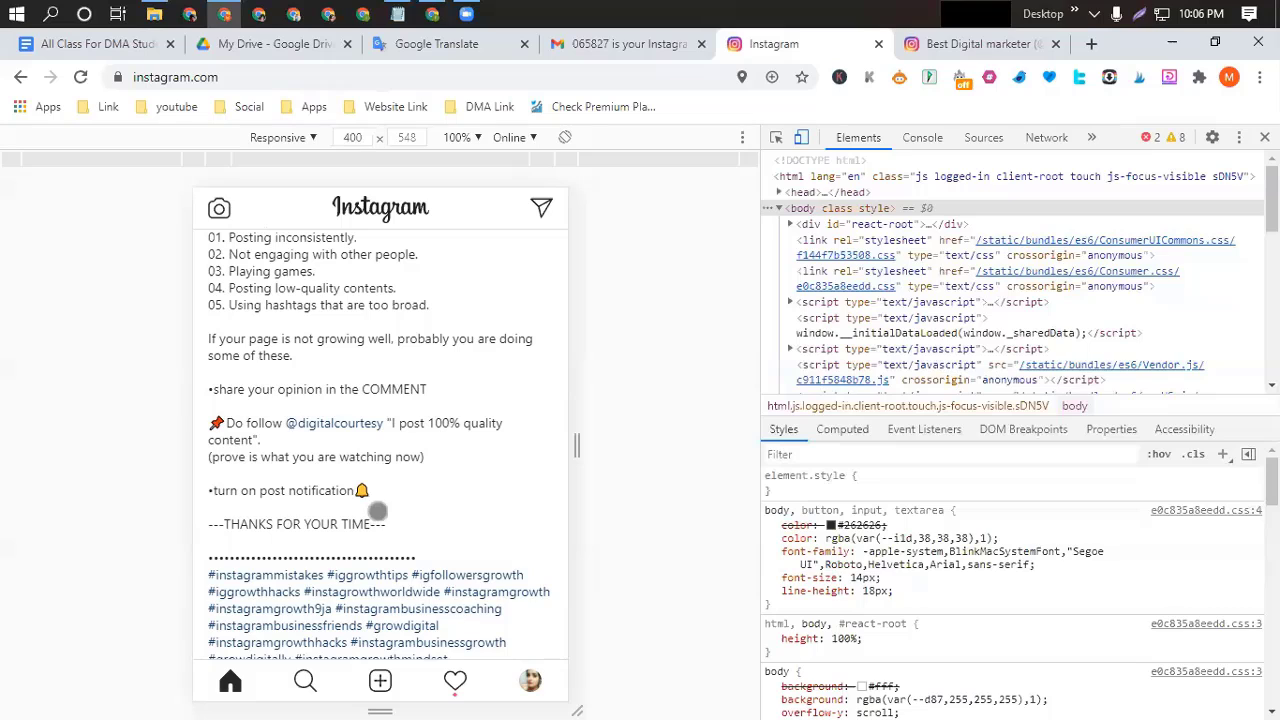
{"action": "scroll", "coordinate": [409, 503], "scroll_direction": "up", "scroll_amount": 4}
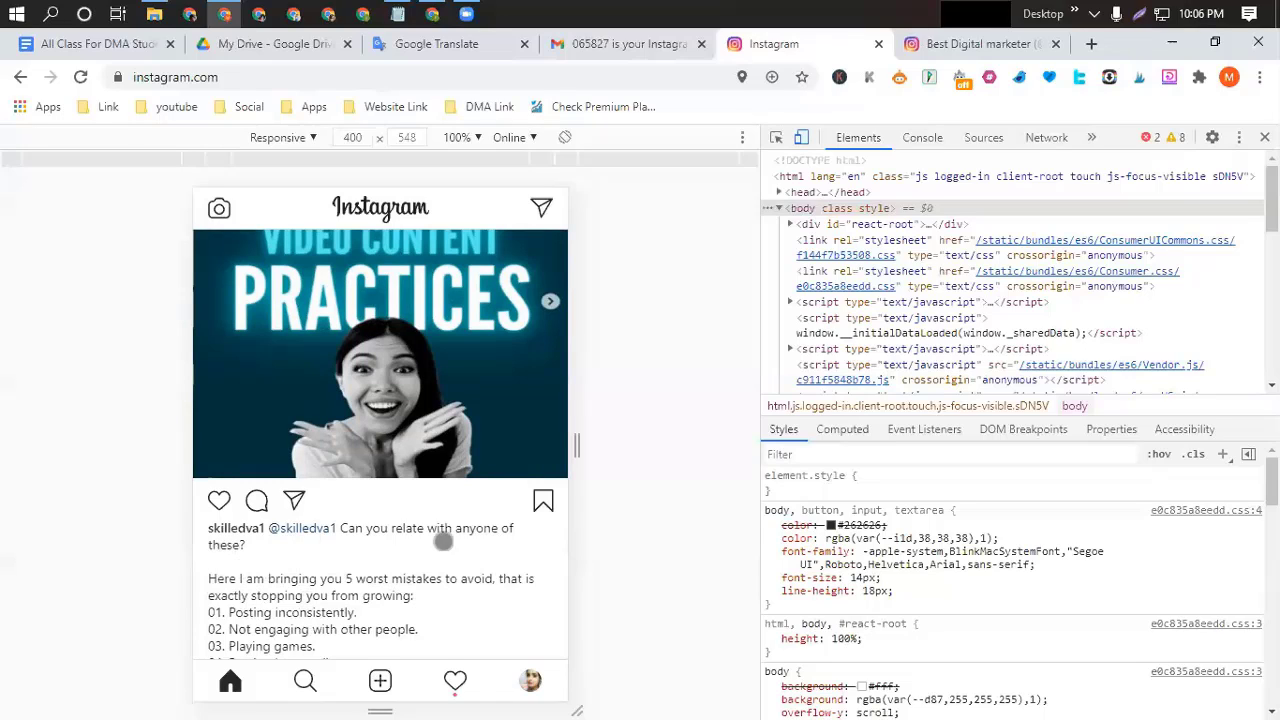
Scroll through the hashtag list in the class notes document, then open and close the RiteTag panel.
{"action": "left_click", "coordinate": [115, 48]}
{"action": "scroll", "coordinate": [502, 441], "scroll_direction": "up", "scroll_amount": 4}
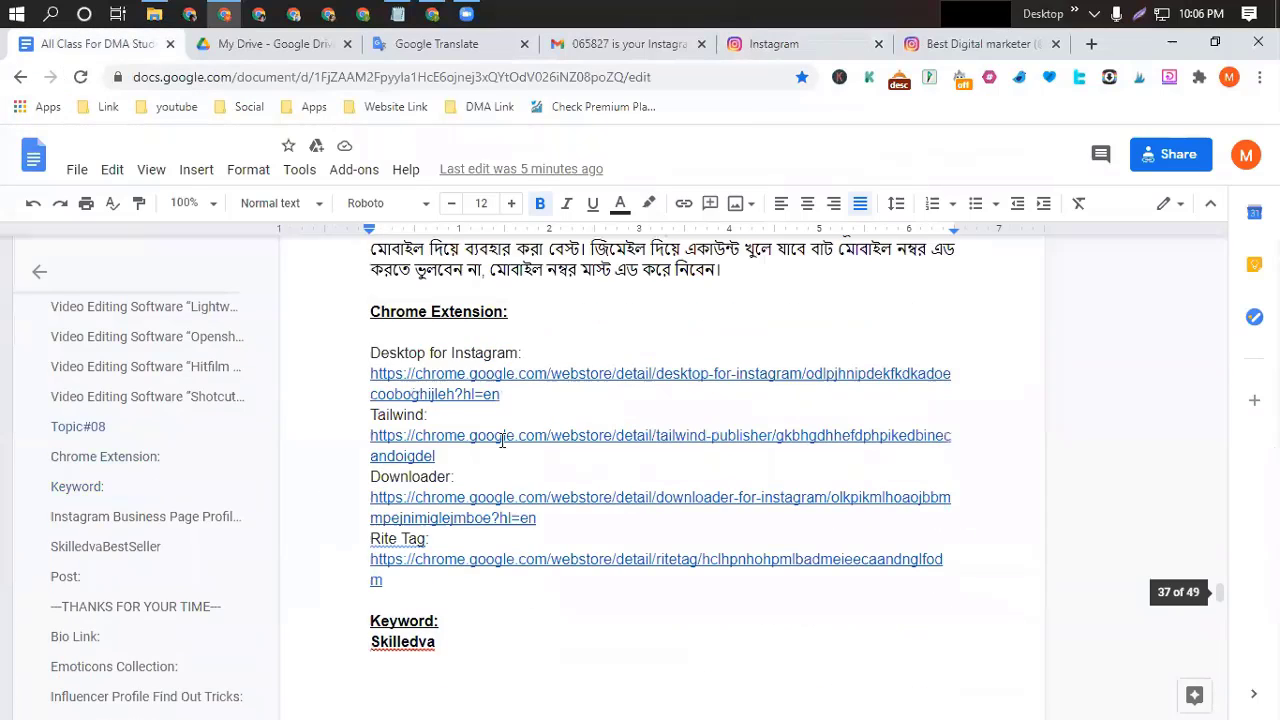
{"action": "scroll", "coordinate": [502, 441], "scroll_direction": "down", "scroll_amount": 7}
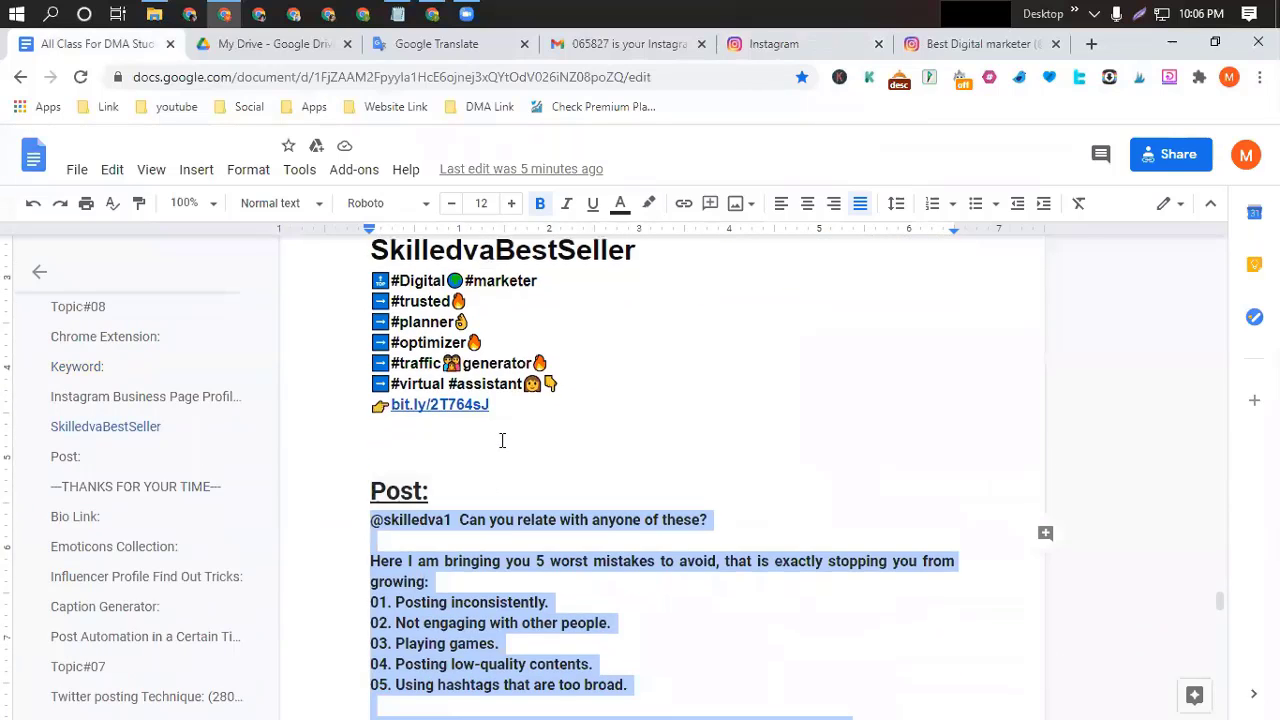
{"action": "scroll", "coordinate": [502, 441], "scroll_direction": "down", "scroll_amount": 1}
{"action": "left_click", "coordinate": [753, 418]}
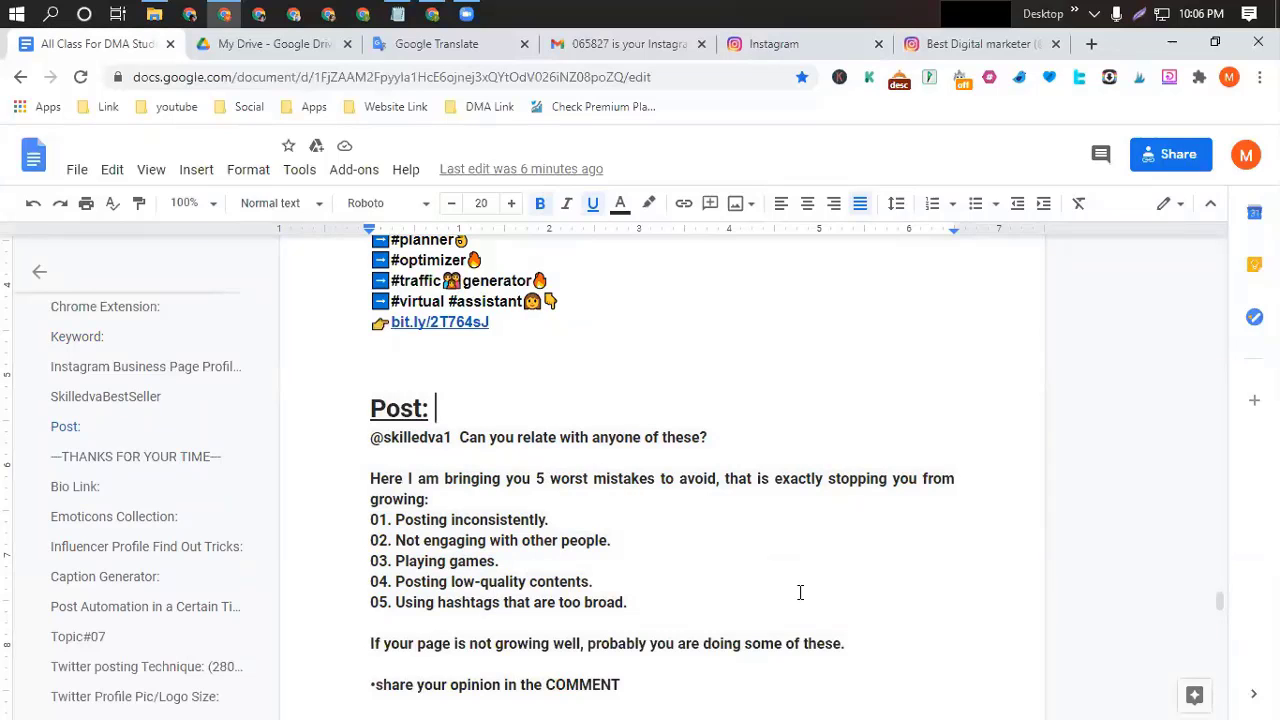
{"action": "scroll", "coordinate": [797, 594], "scroll_direction": "down", "scroll_amount": 2}
{"action": "scroll", "coordinate": [797, 594], "scroll_direction": "down", "scroll_amount": 2}
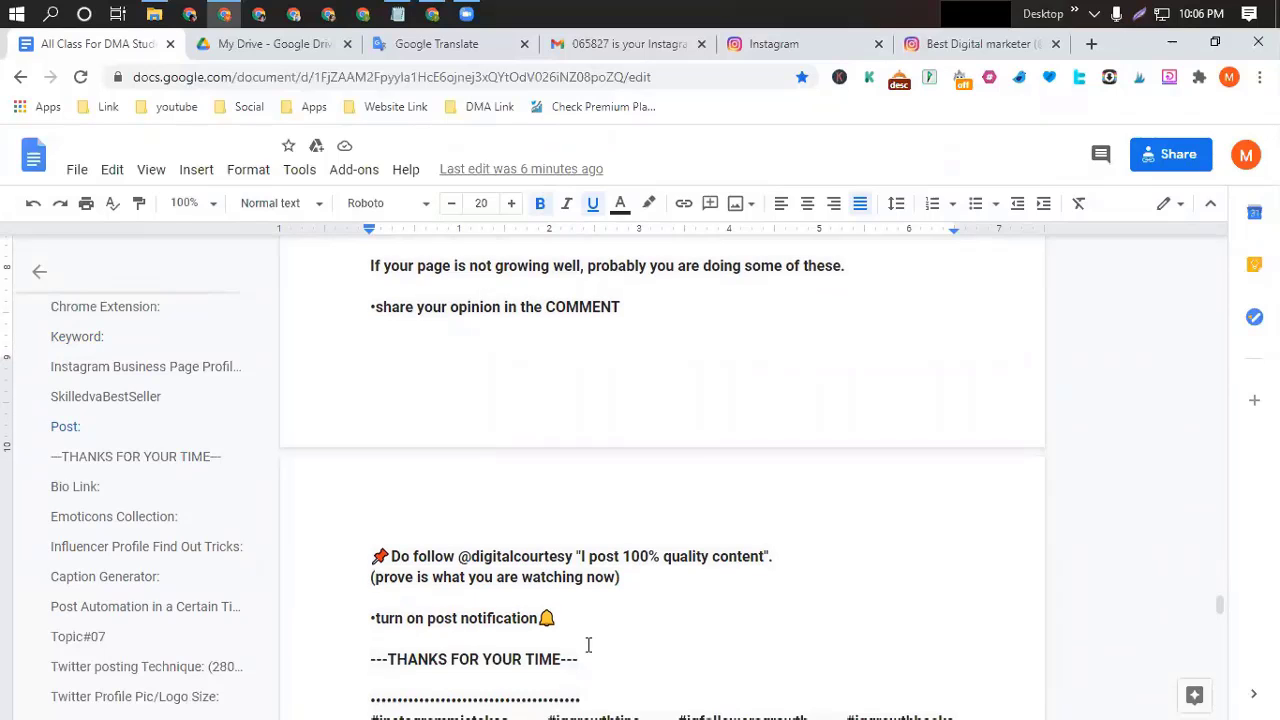
{"action": "scroll", "coordinate": [588, 645], "scroll_direction": "down", "scroll_amount": 5}
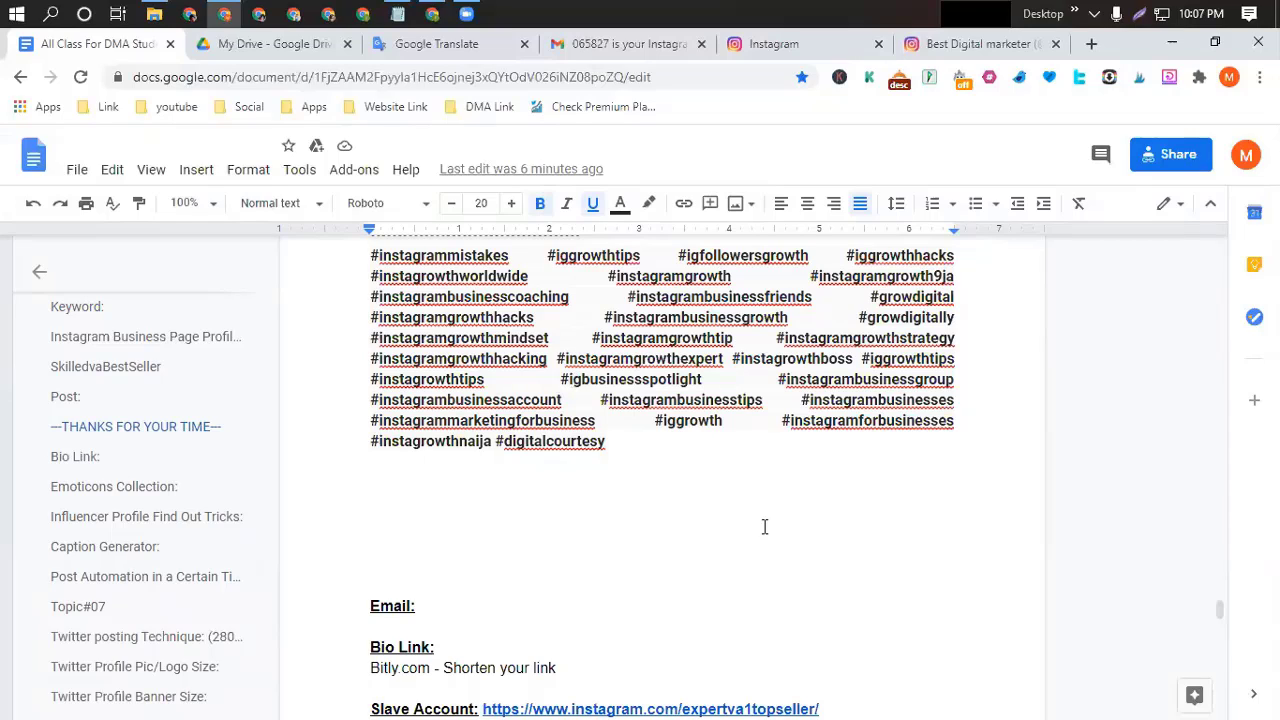
{"action": "scroll", "coordinate": [592, 465], "scroll_direction": "up", "scroll_amount": 1}
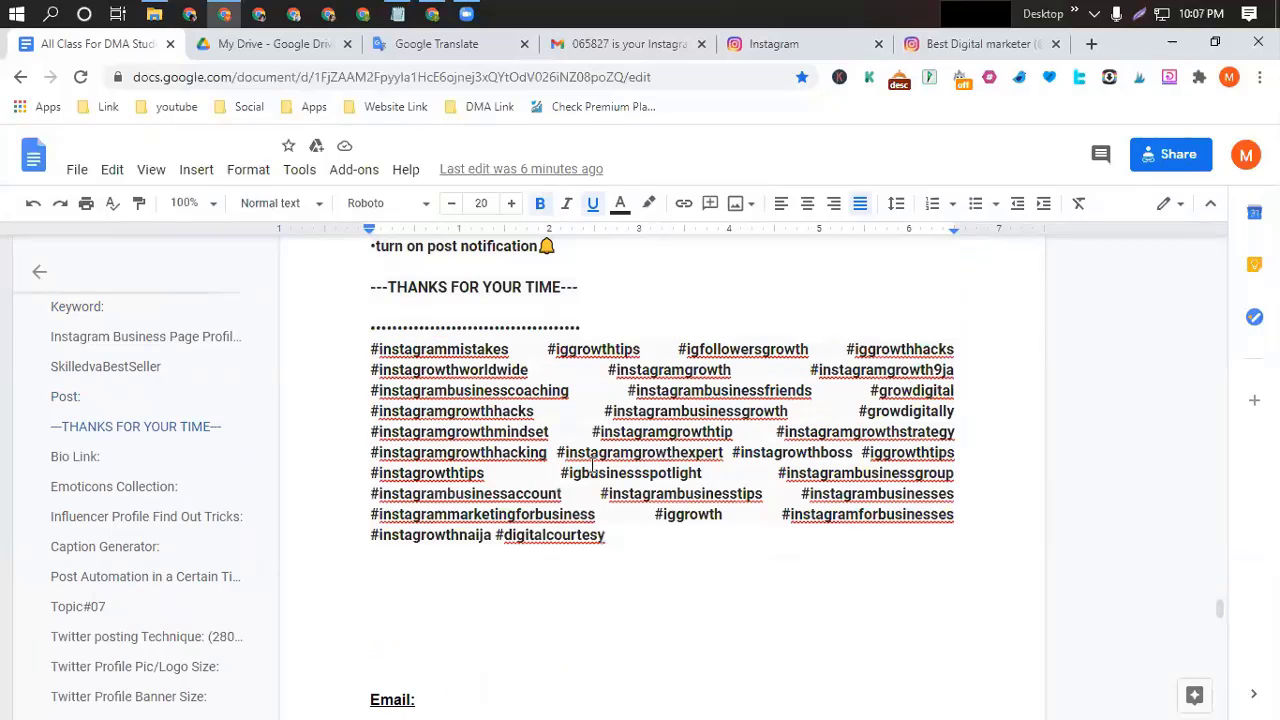
{"action": "scroll", "coordinate": [592, 465], "scroll_direction": "down", "scroll_amount": 1}
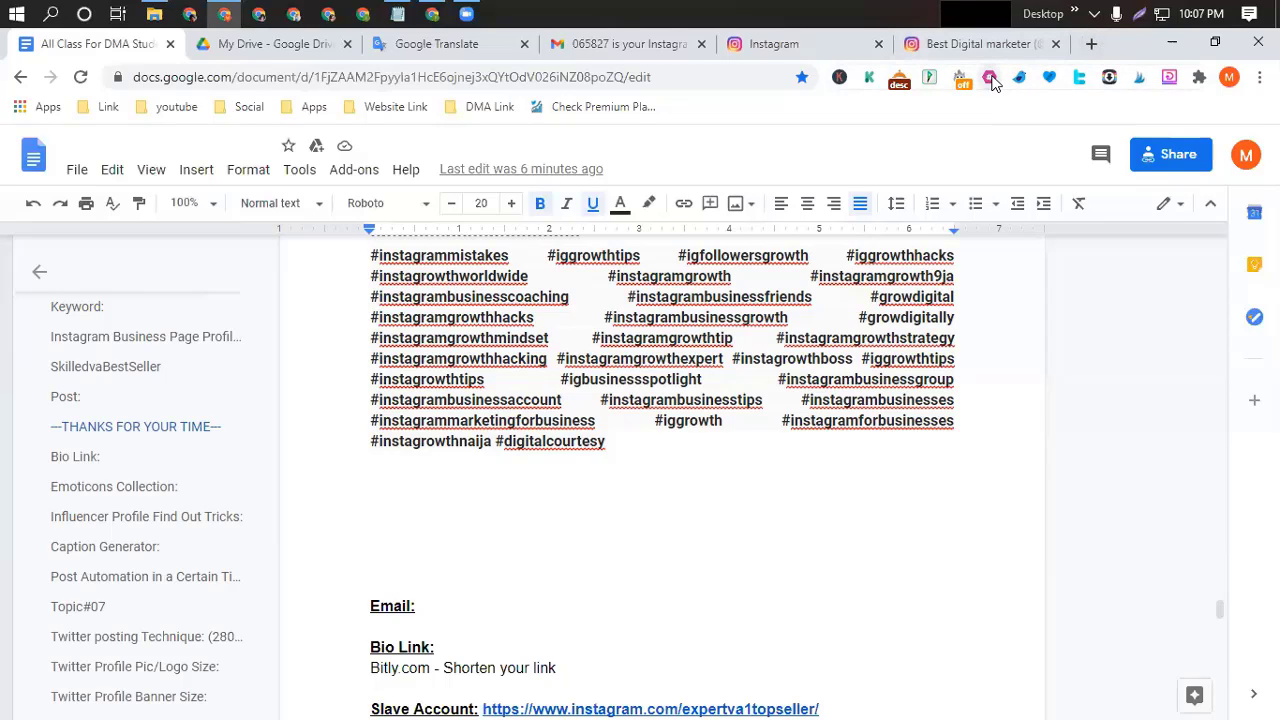
{"action": "left_click", "coordinate": [990, 79]}
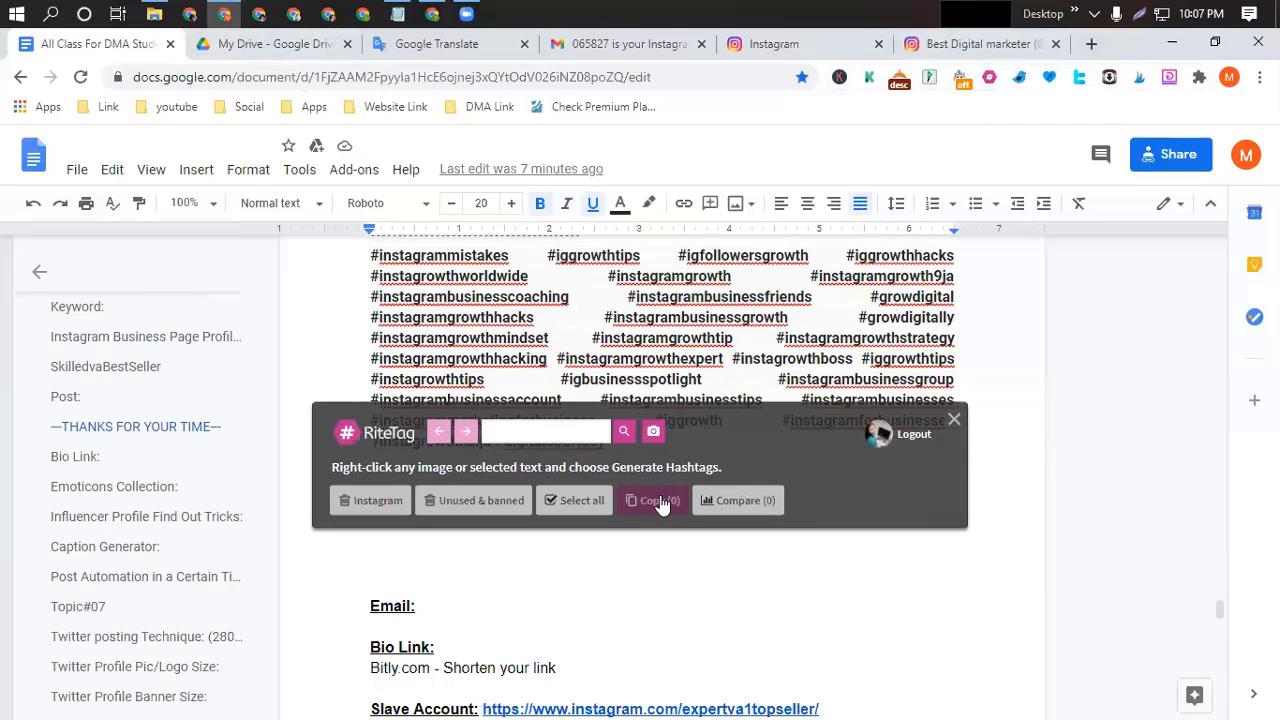
{"action": "left_click", "coordinate": [951, 420]}
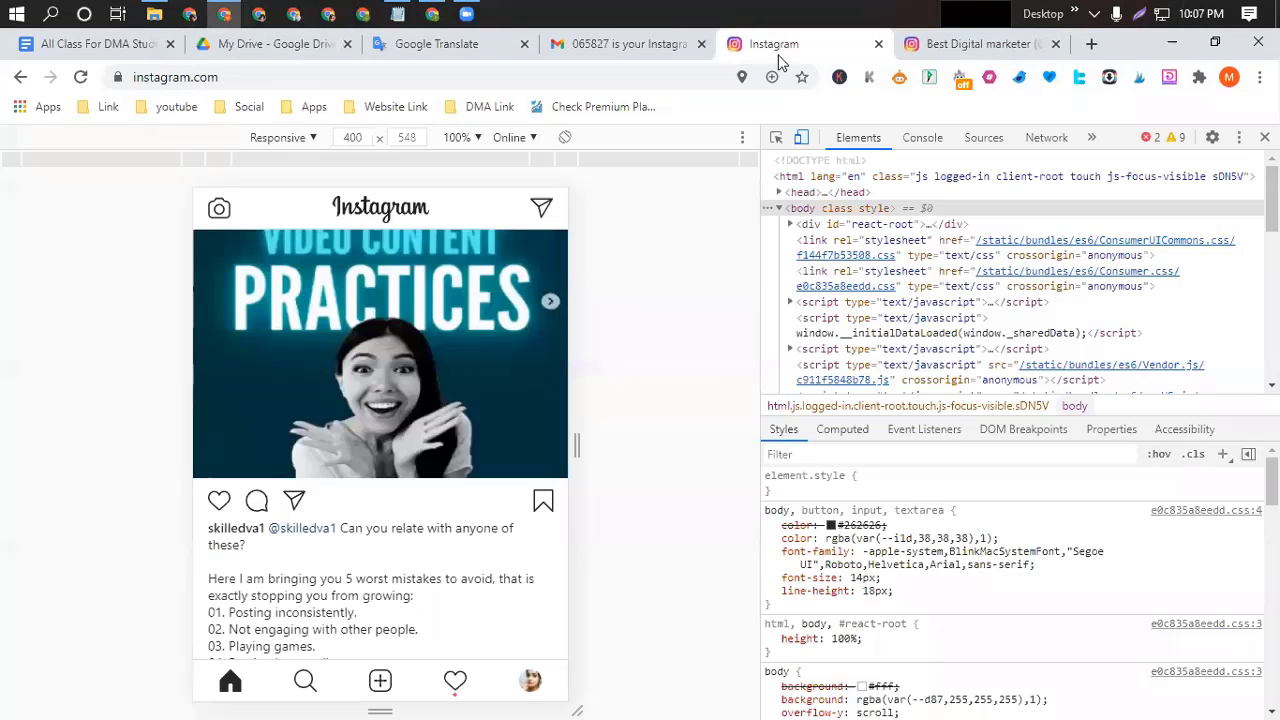
Go to the Instagram account's profile page in full-width layout without DevTools.
{"action": "left_click", "coordinate": [780, 44]}
{"action": "left_click", "coordinate": [530, 680]}
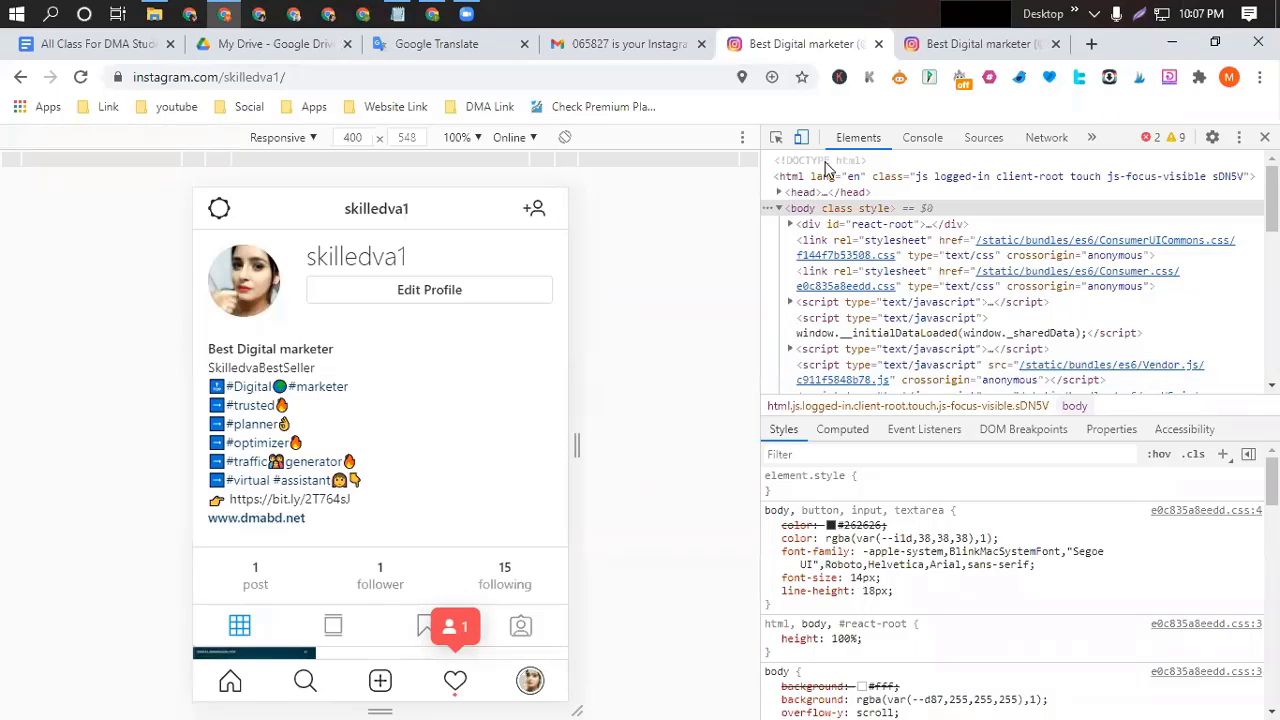
{"action": "left_click", "coordinate": [1265, 137]}
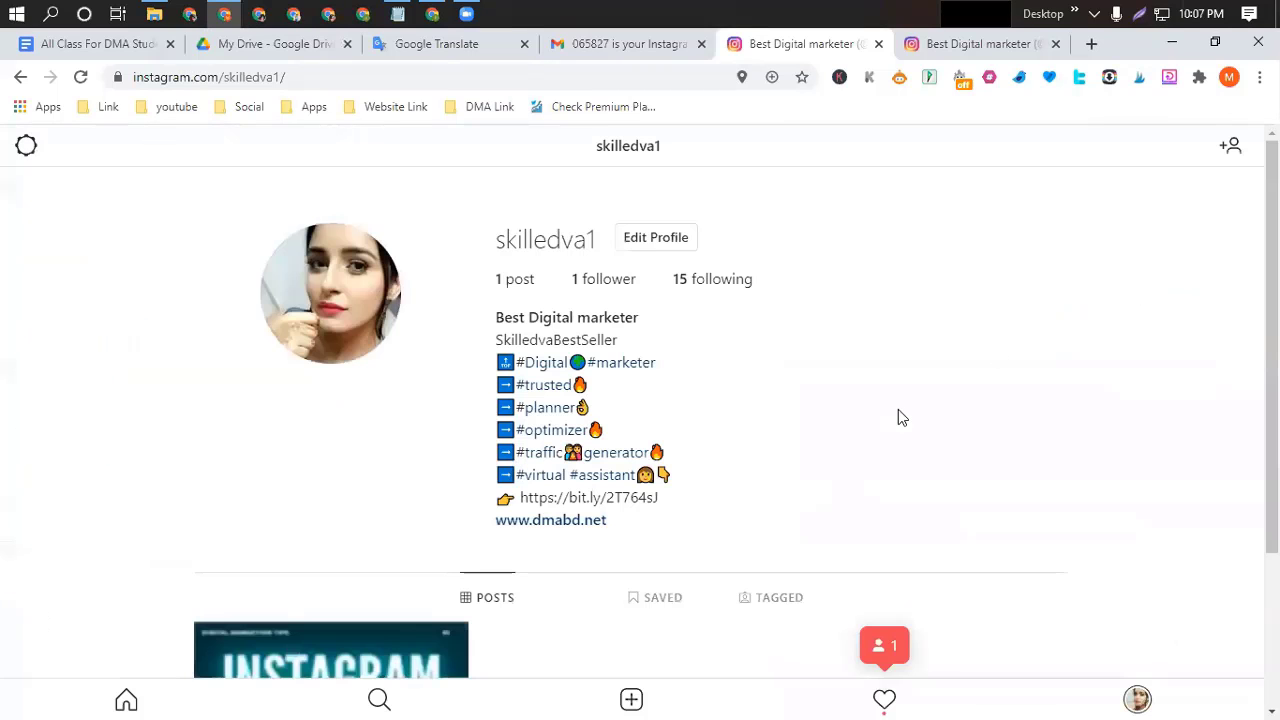
{"action": "scroll", "coordinate": [866, 344], "scroll_direction": "down", "scroll_amount": 2}
{"action": "scroll", "coordinate": [251, 569], "scroll_direction": "up", "scroll_amount": 2}
{"action": "scroll", "coordinate": [251, 569], "scroll_direction": "down", "scroll_amount": 2}
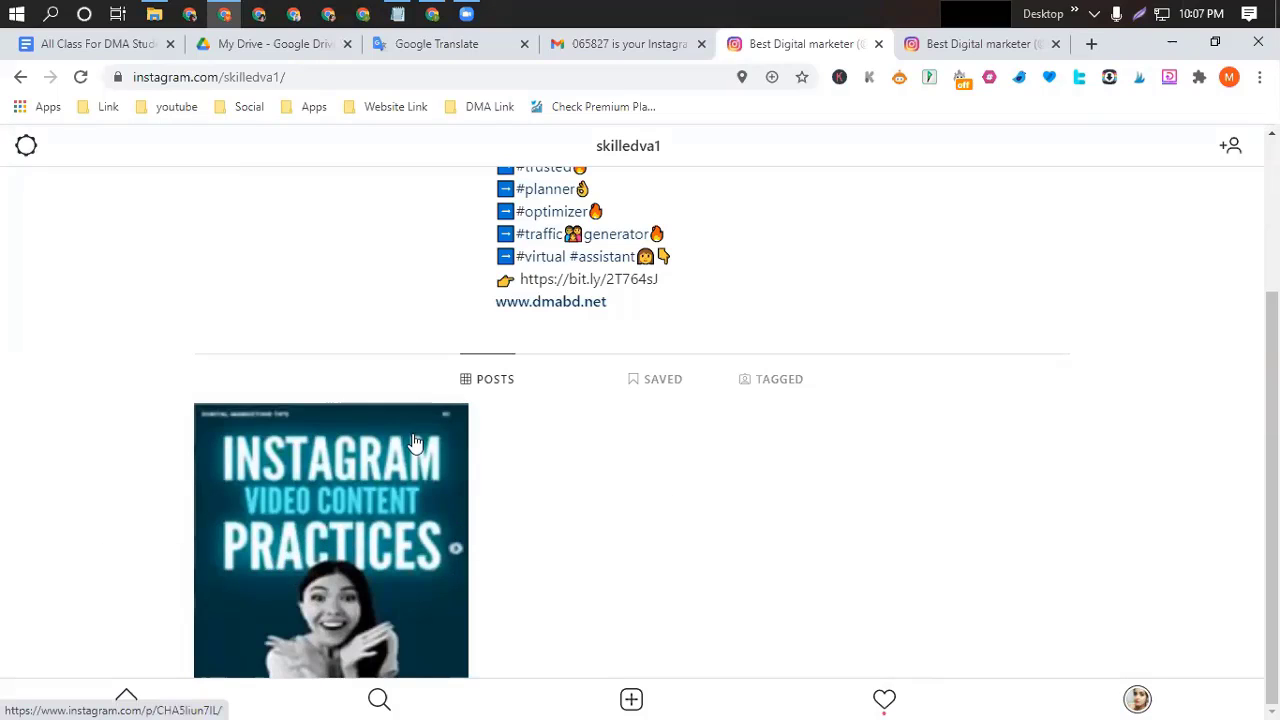
Open the Instagram Video Content Practices post, read its full caption, and close it.
{"action": "left_click", "coordinate": [345, 530]}
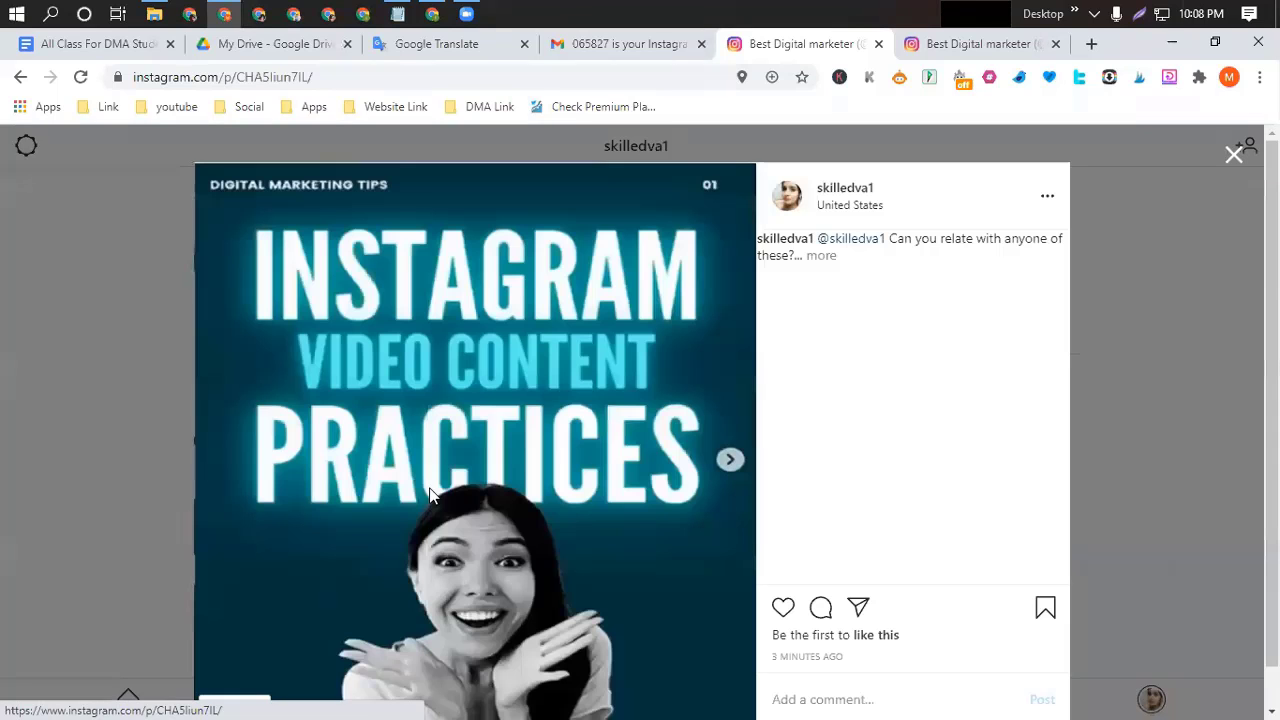
{"action": "left_click", "coordinate": [821, 256]}
{"action": "scroll", "coordinate": [828, 425], "scroll_direction": "down", "scroll_amount": 2}
{"action": "scroll", "coordinate": [822, 423], "scroll_direction": "up", "scroll_amount": 2}
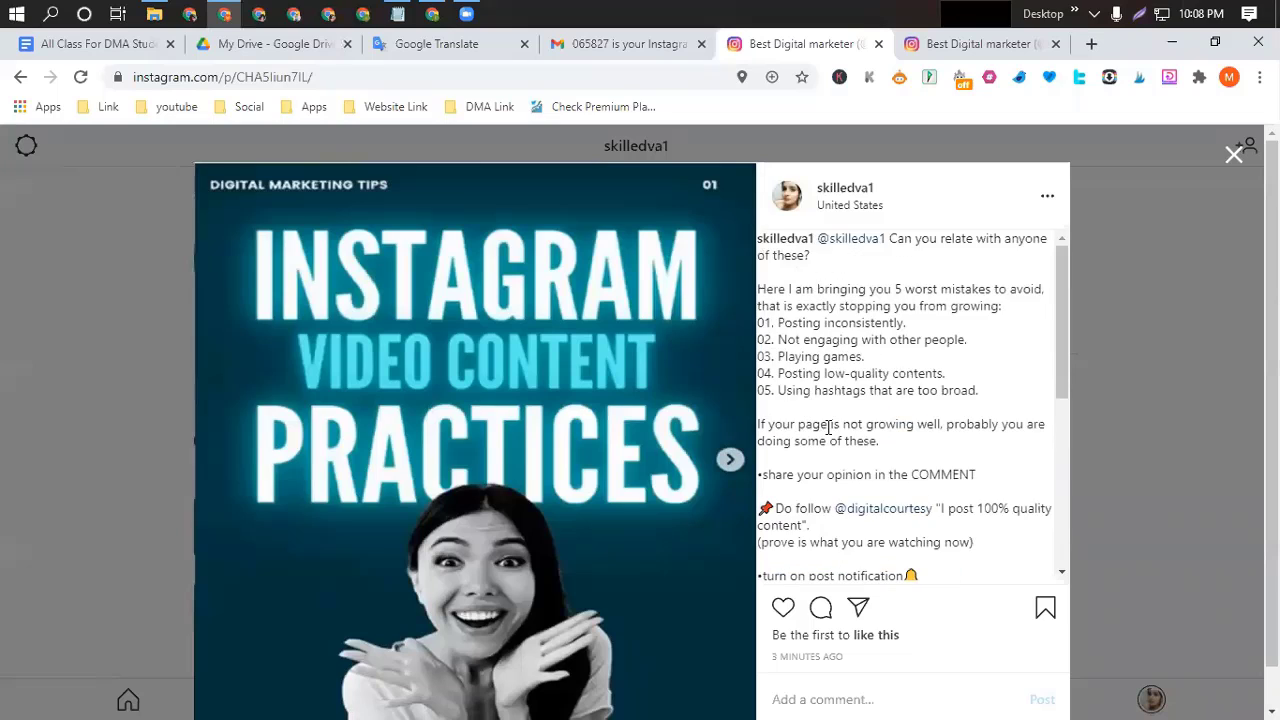
{"action": "left_click", "coordinate": [1234, 152]}
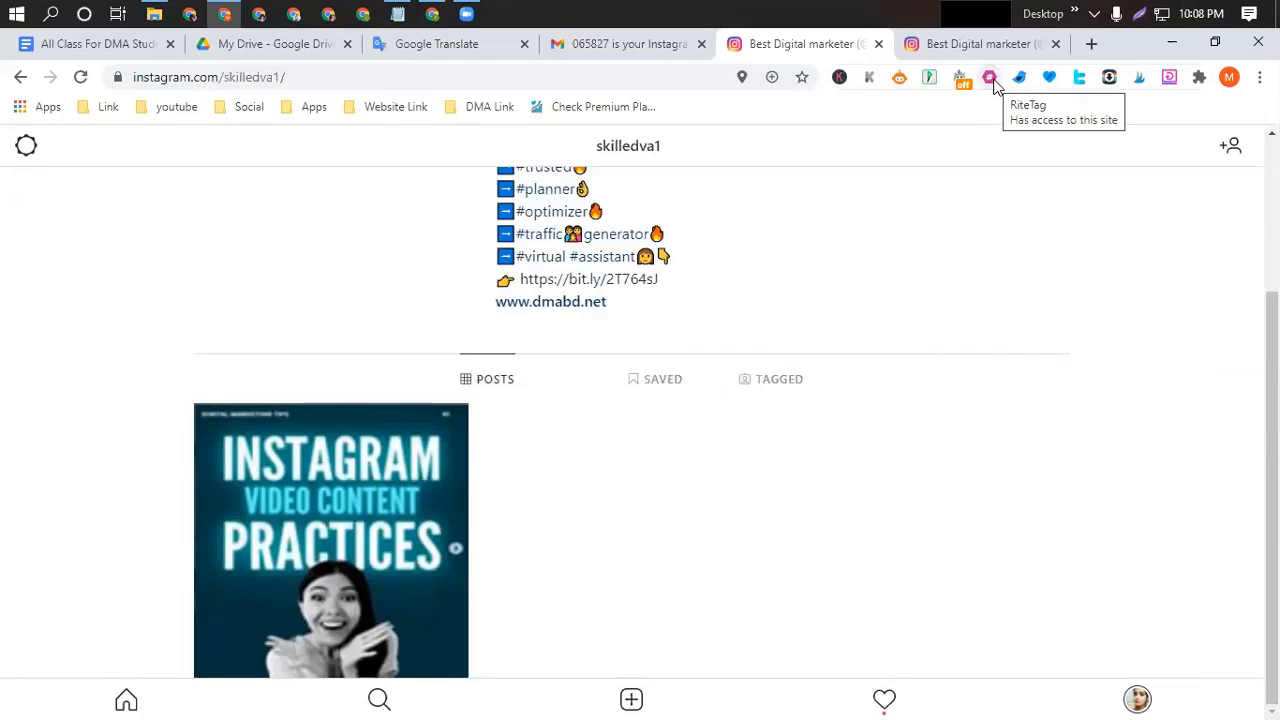
{"action": "left_click", "coordinate": [990, 79]}
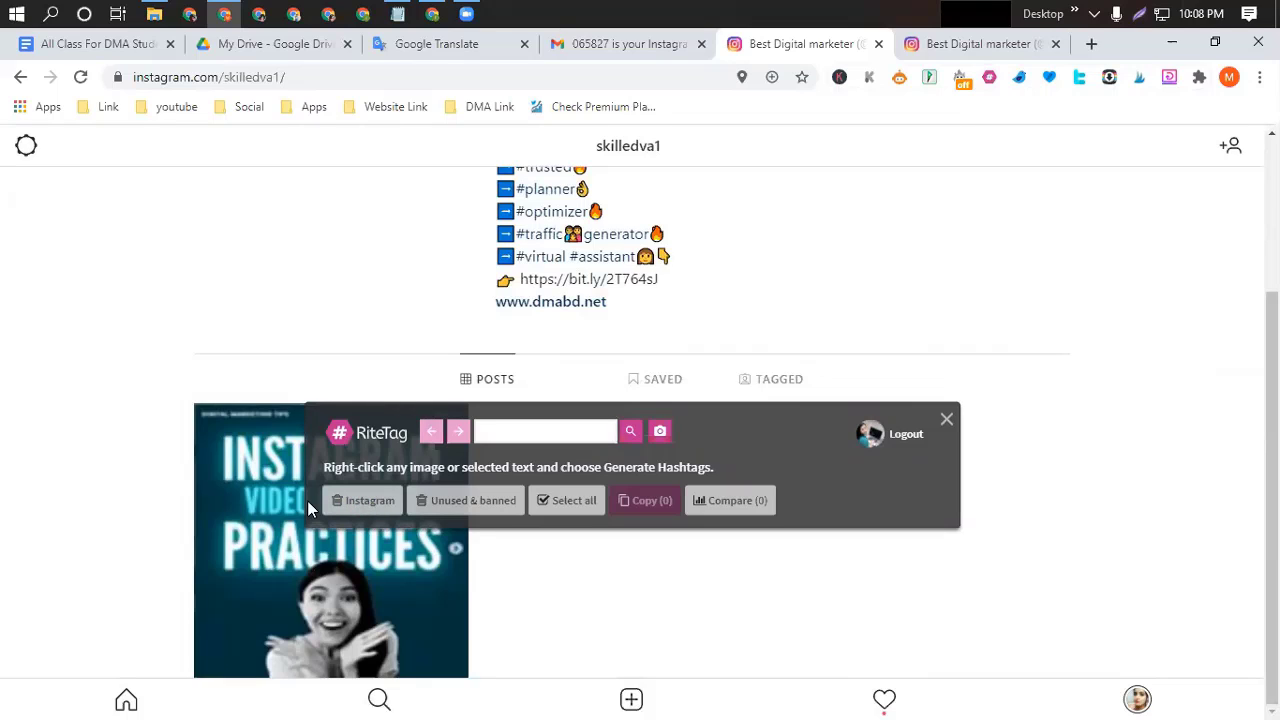
{"action": "left_click", "coordinate": [494, 432]}
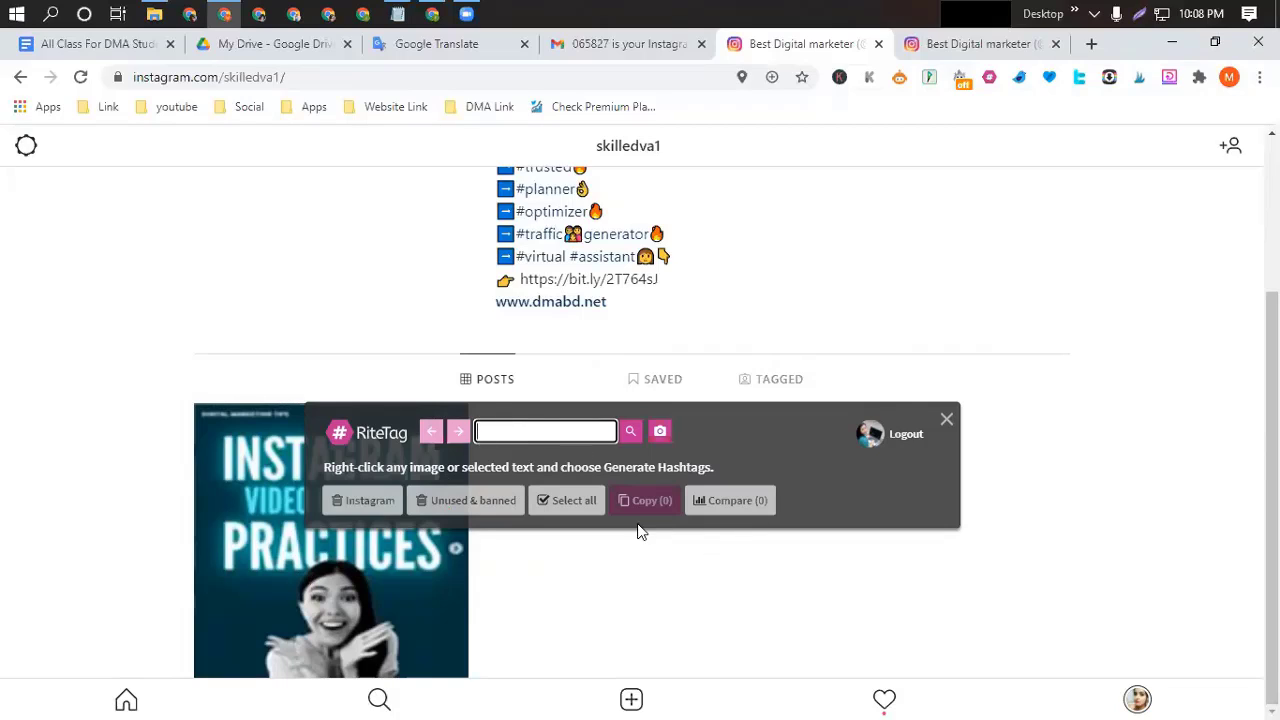
{"action": "left_click", "coordinate": [947, 419]}
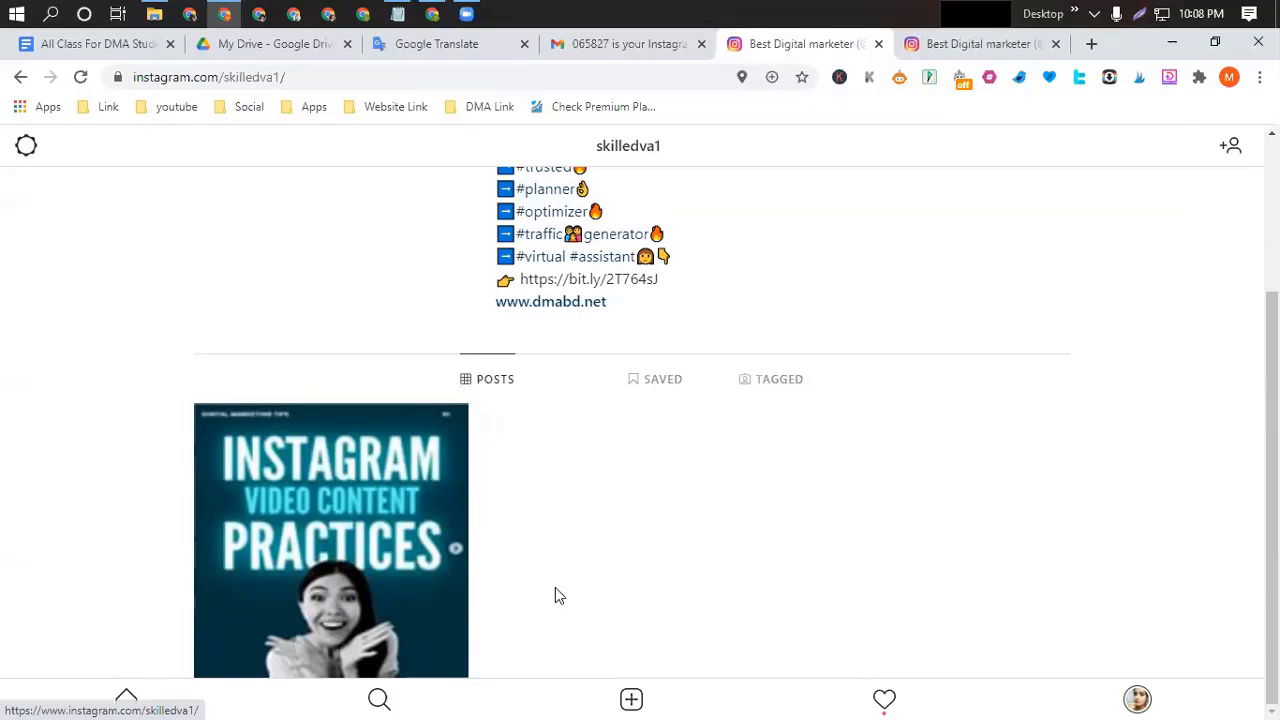
Start a new post with the skilledVA31 photo and advance to the caption and details page.
{"action": "left_click", "coordinate": [631, 699]}
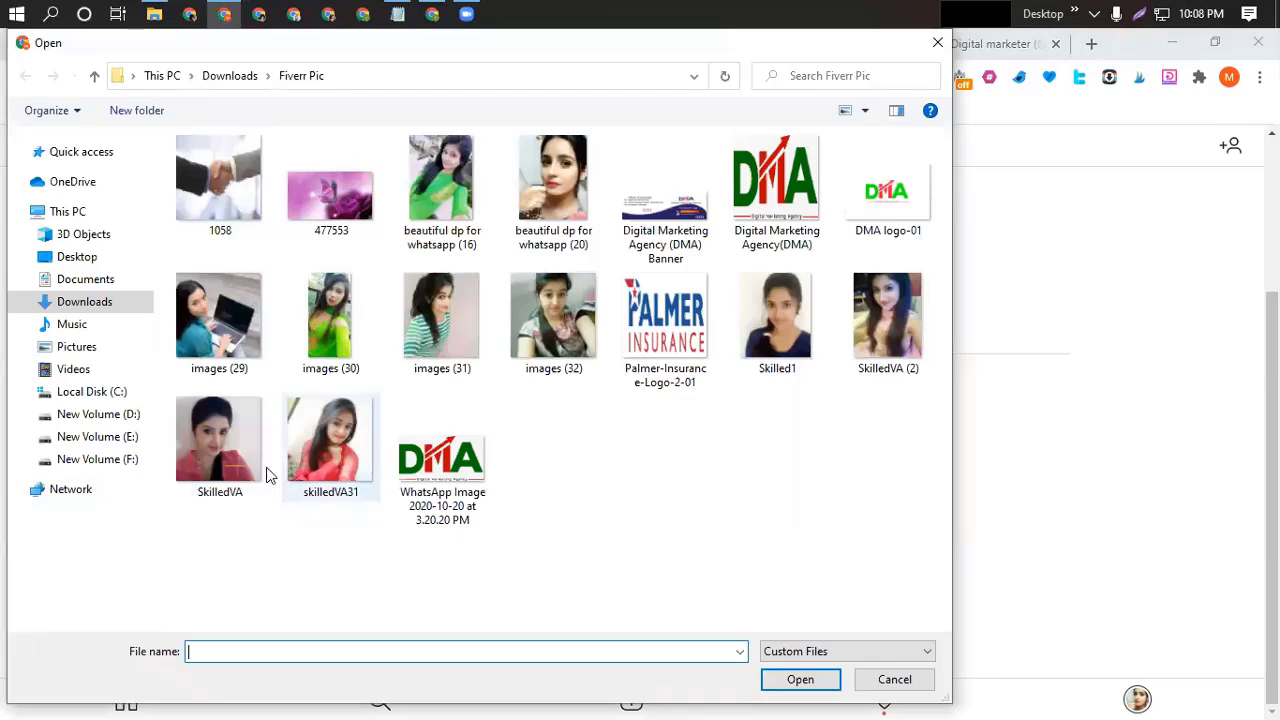
{"action": "left_click", "coordinate": [332, 450]}
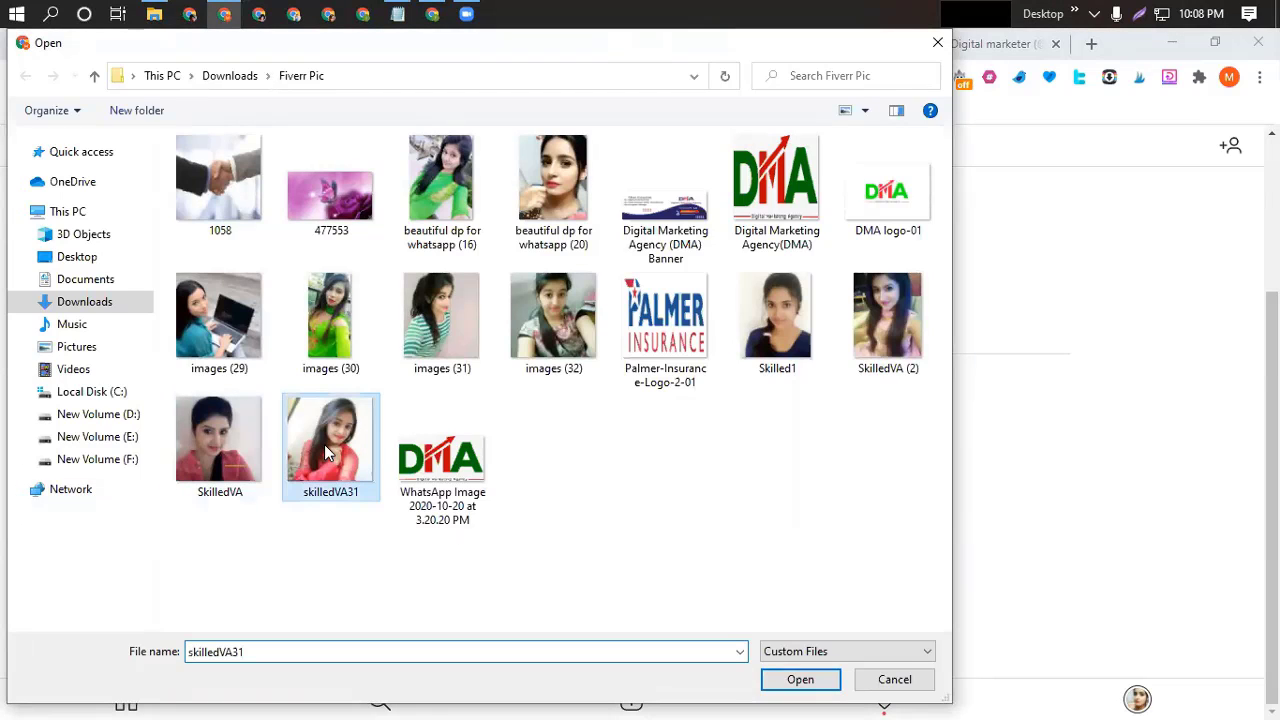
{"action": "left_click", "coordinate": [798, 680]}
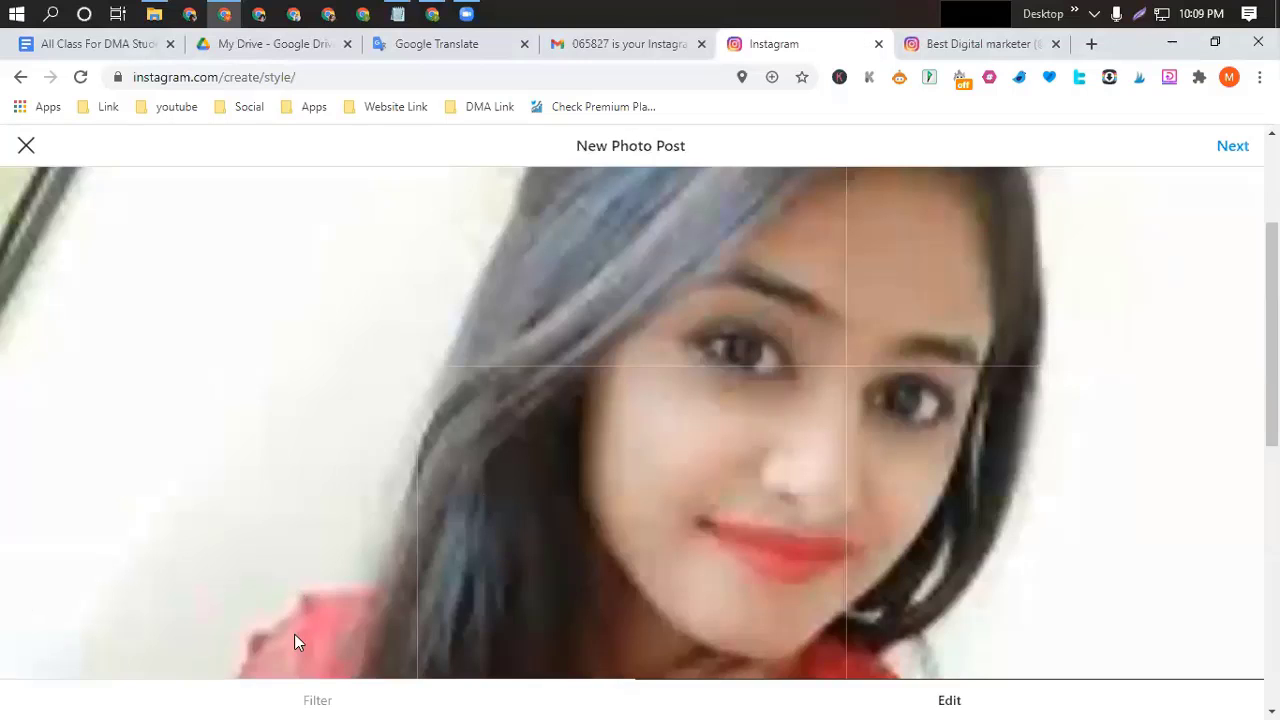
{"action": "scroll", "coordinate": [612, 580], "scroll_direction": "down", "scroll_amount": 5}
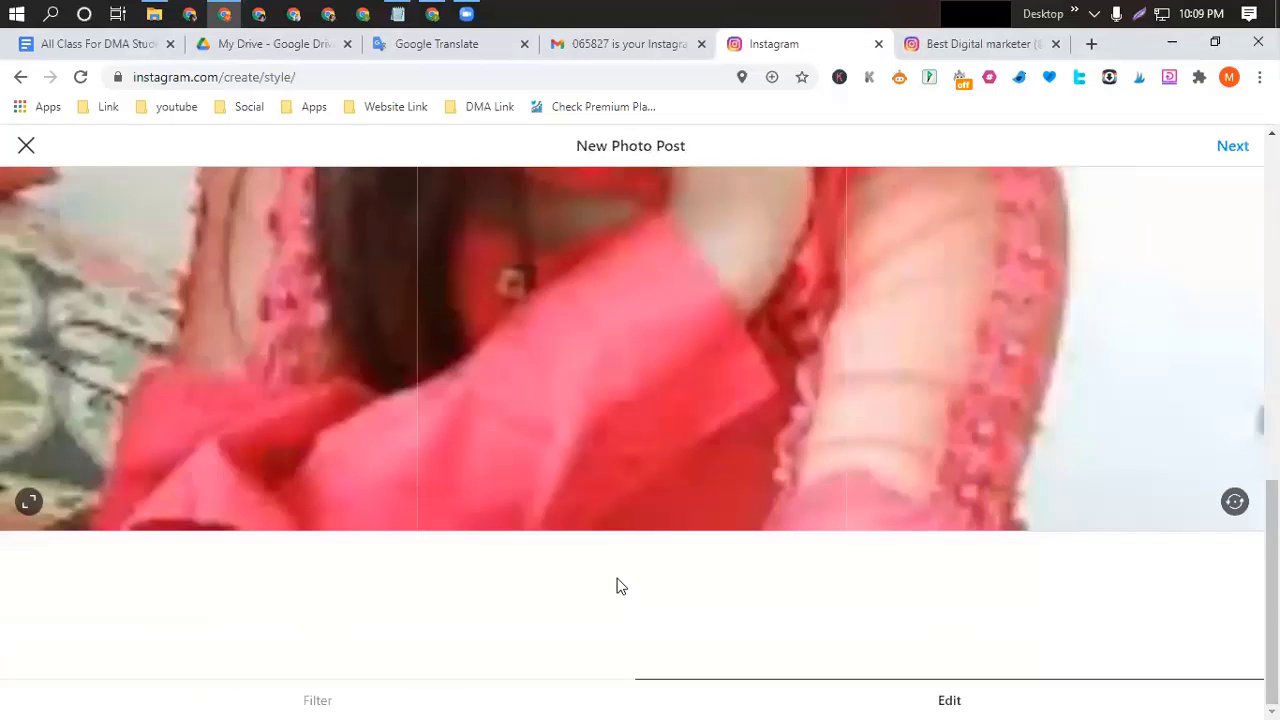
{"action": "scroll", "coordinate": [988, 505], "scroll_direction": "up", "scroll_amount": 5}
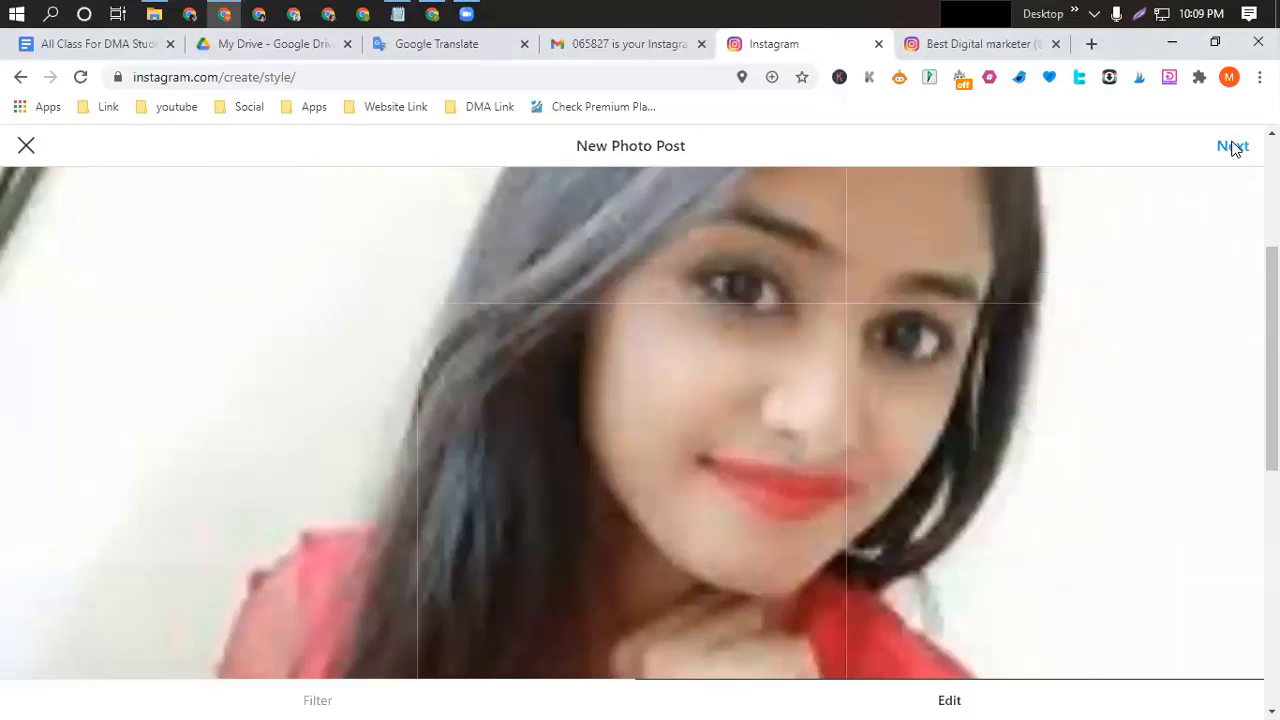
{"action": "left_click", "coordinate": [1234, 147]}
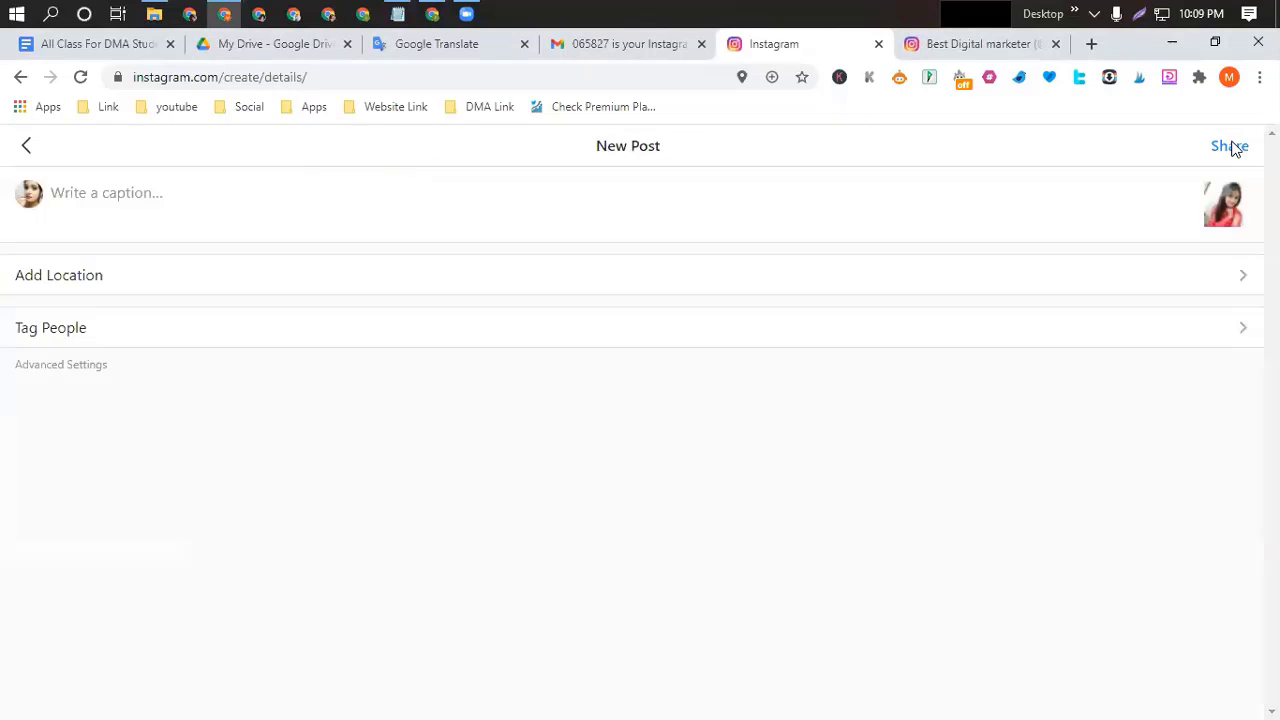
Type a placeholder caption line followed by the hashtag #digitalmarketing.
{"action": "left_click", "coordinate": [74, 192]}
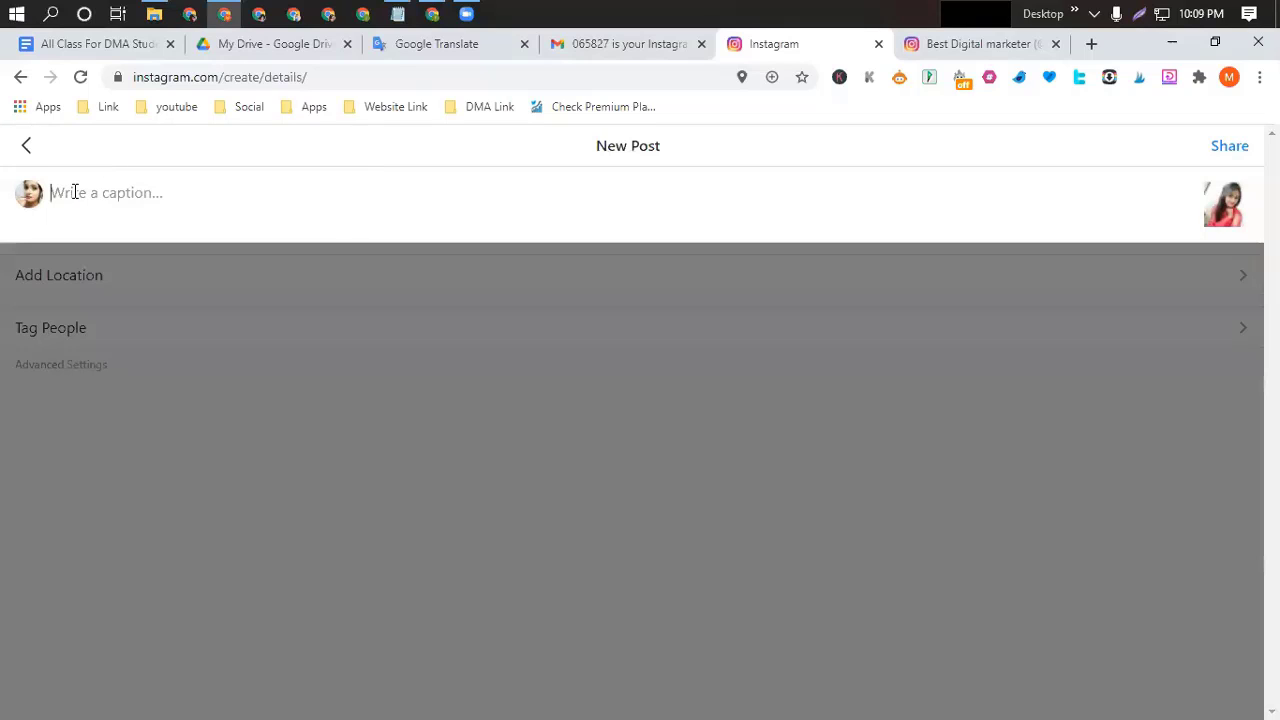
{"action": "type", "text": "hdjhgdygeudhlksjans"}
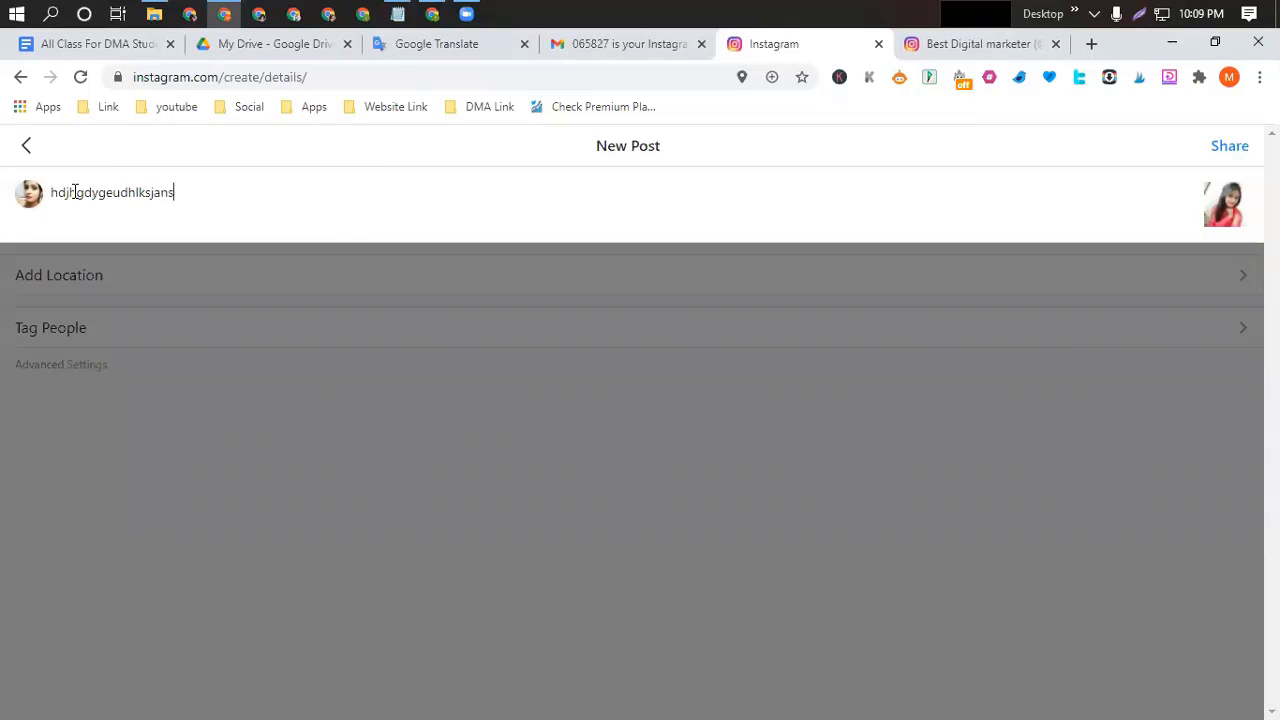
{"action": "type", "text": "svdcdugbhdj, "}
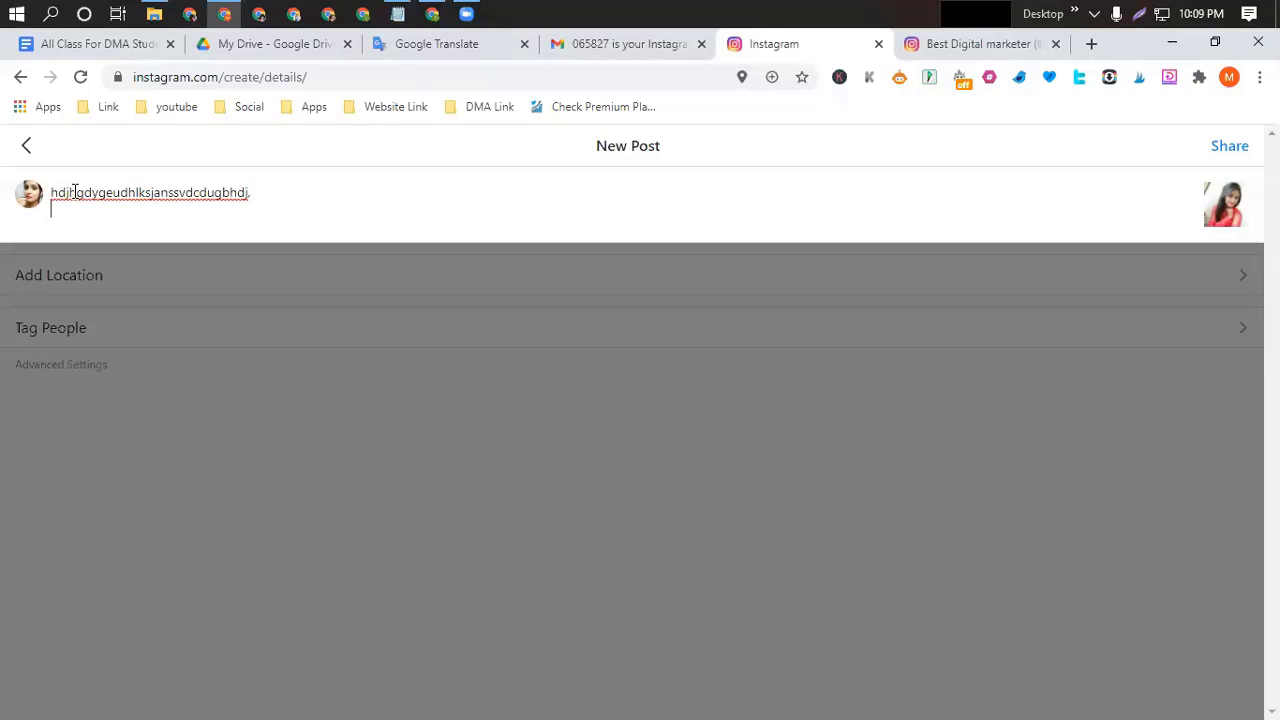
{"action": "type", "text": "#h"}
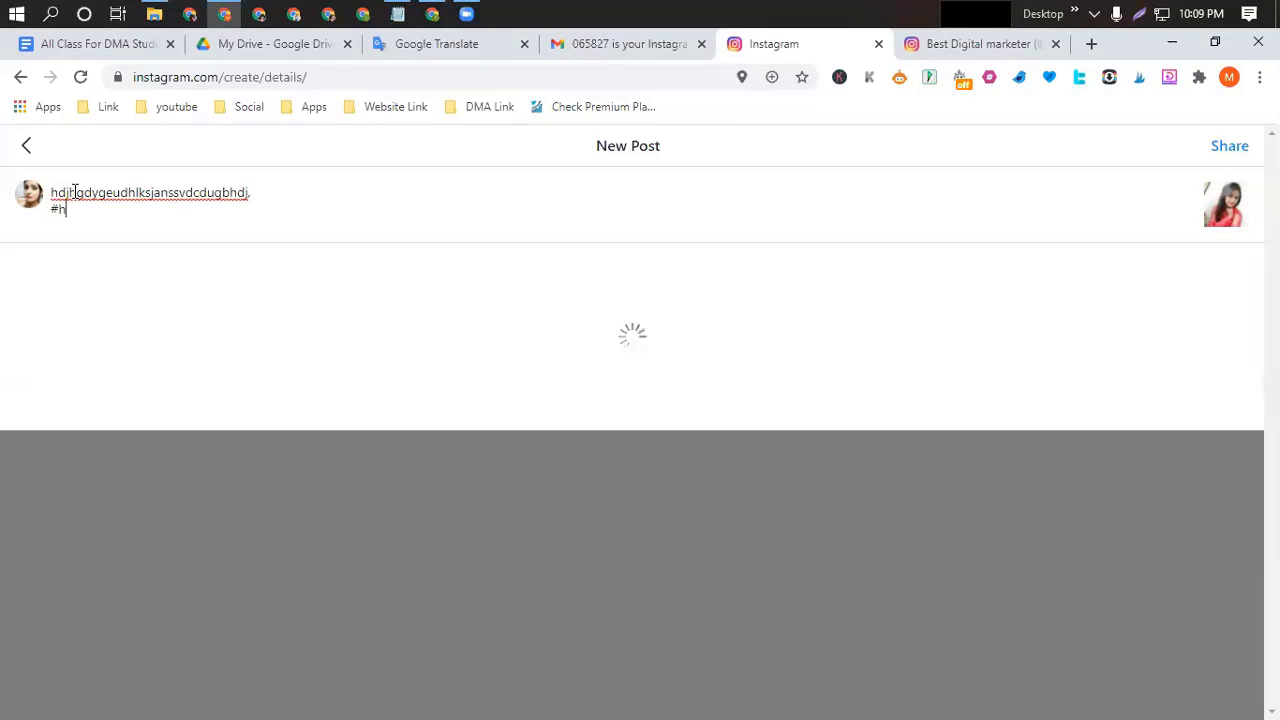
{"action": "key", "text": "BackSpace"}
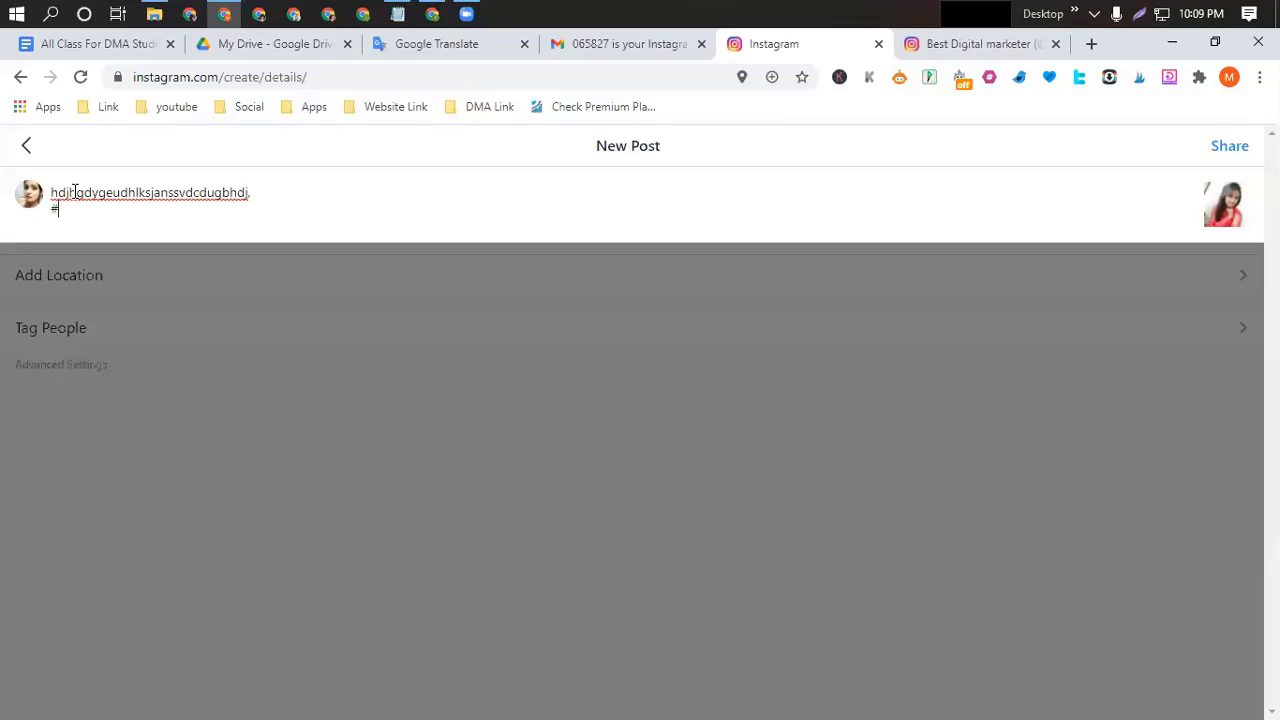
{"action": "type", "text": "digi"}
{"action": "type", "text": "tal"}
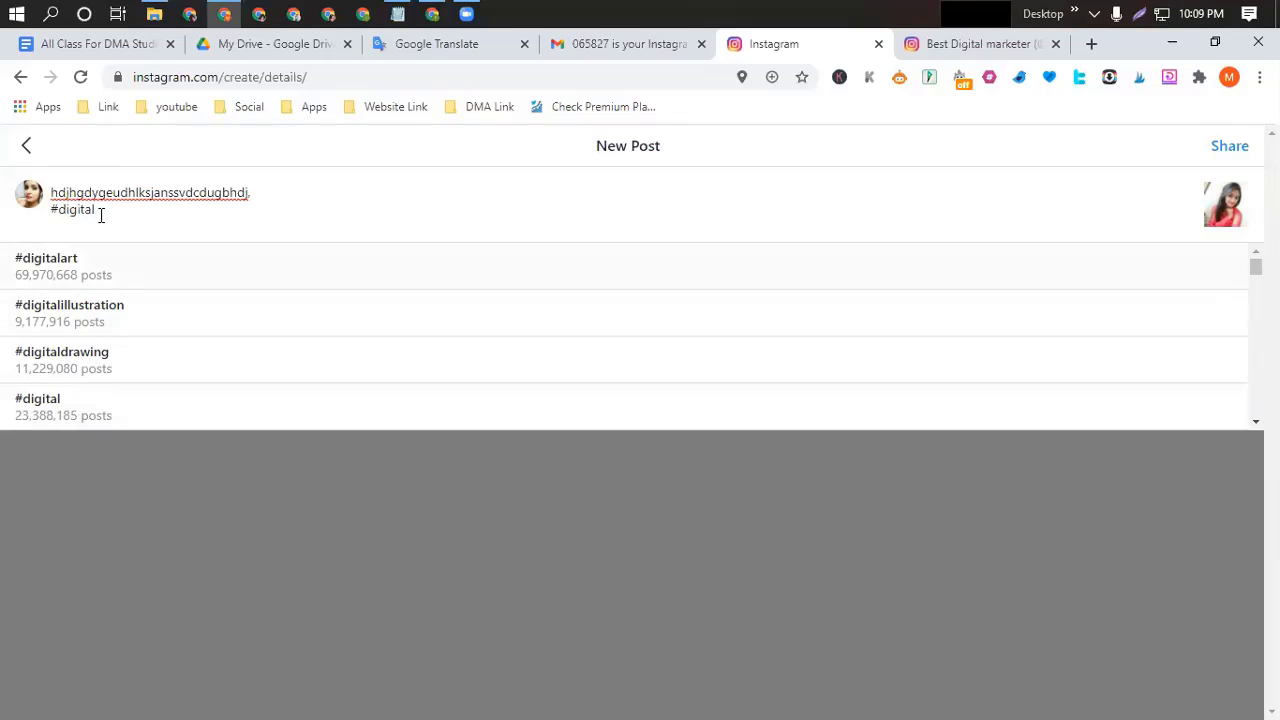
{"action": "type", "text": "marke"}
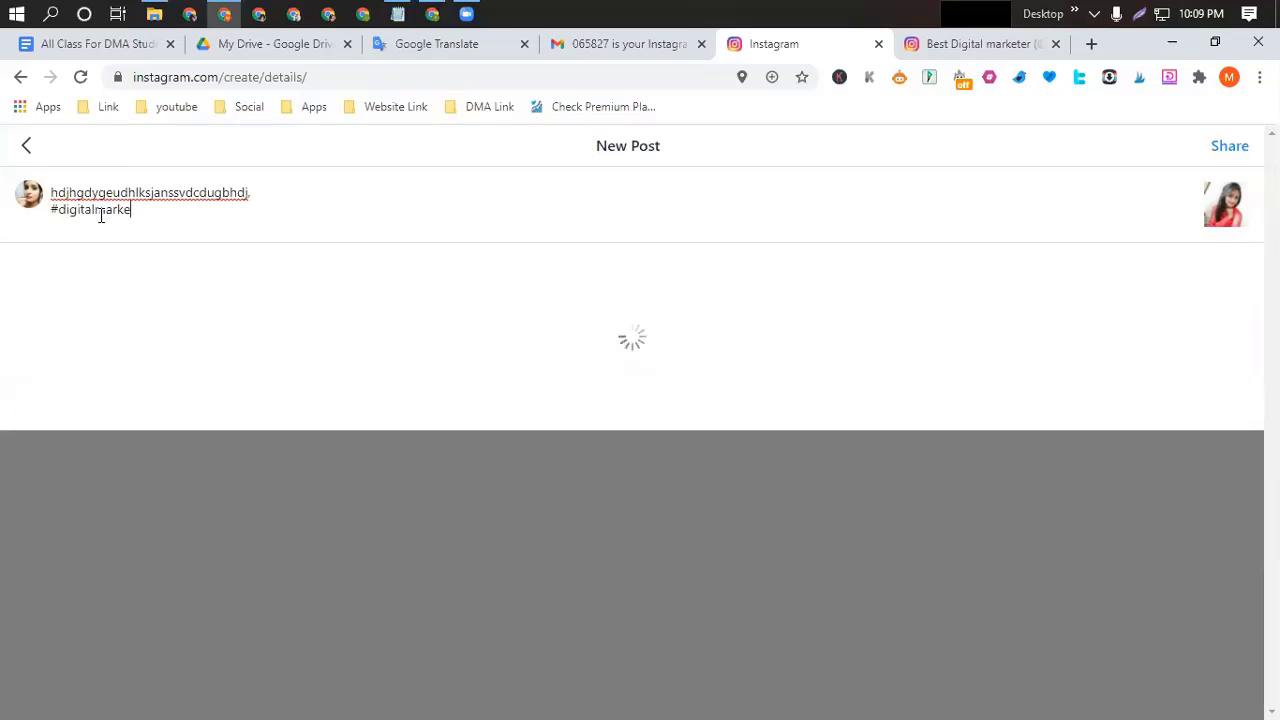
{"action": "type", "text": "ting"}
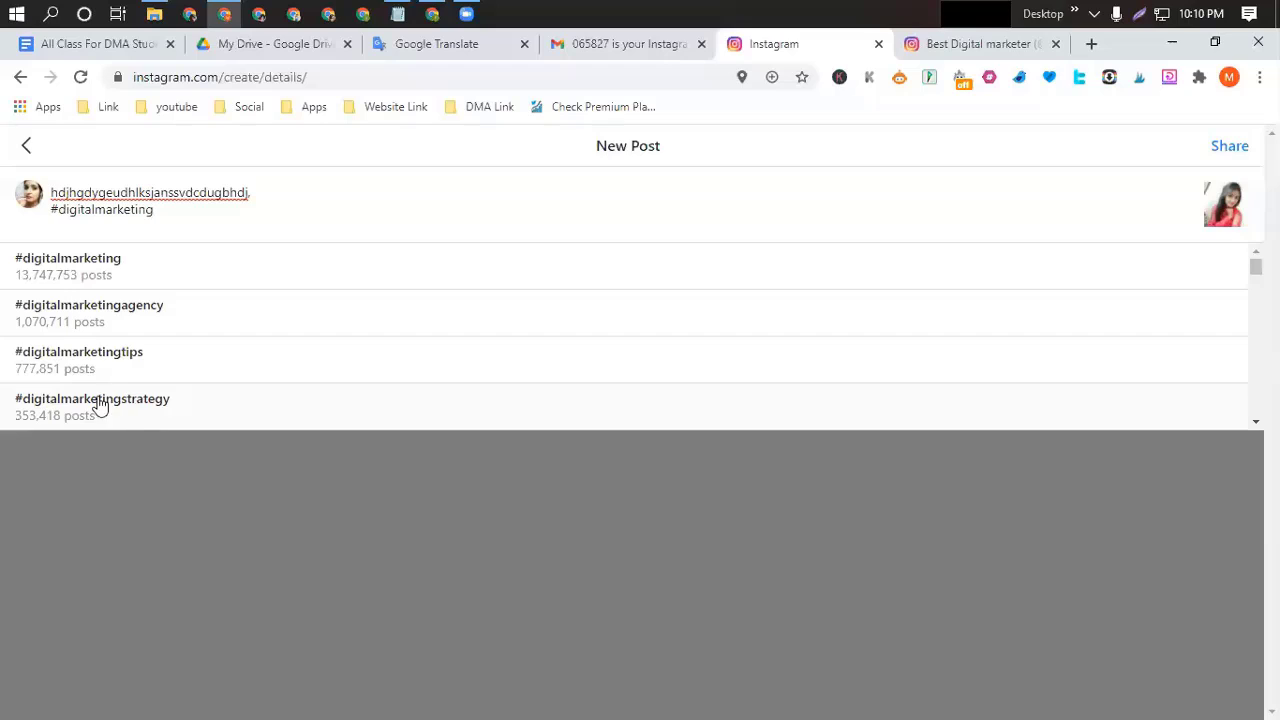
Accept the #digitalmarketing suggestion and add #socialmedia after it from the suggestion list.
{"action": "left_click", "coordinate": [84, 262]}
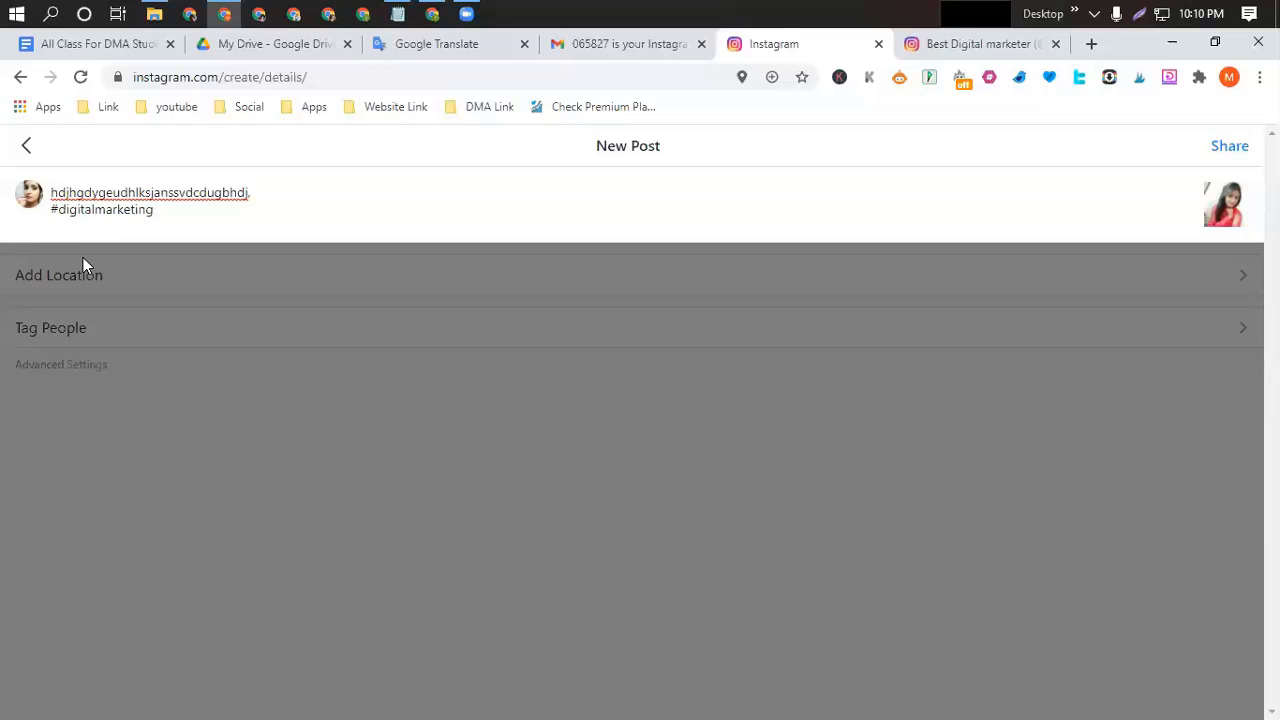
{"action": "type", "text": "#so"}
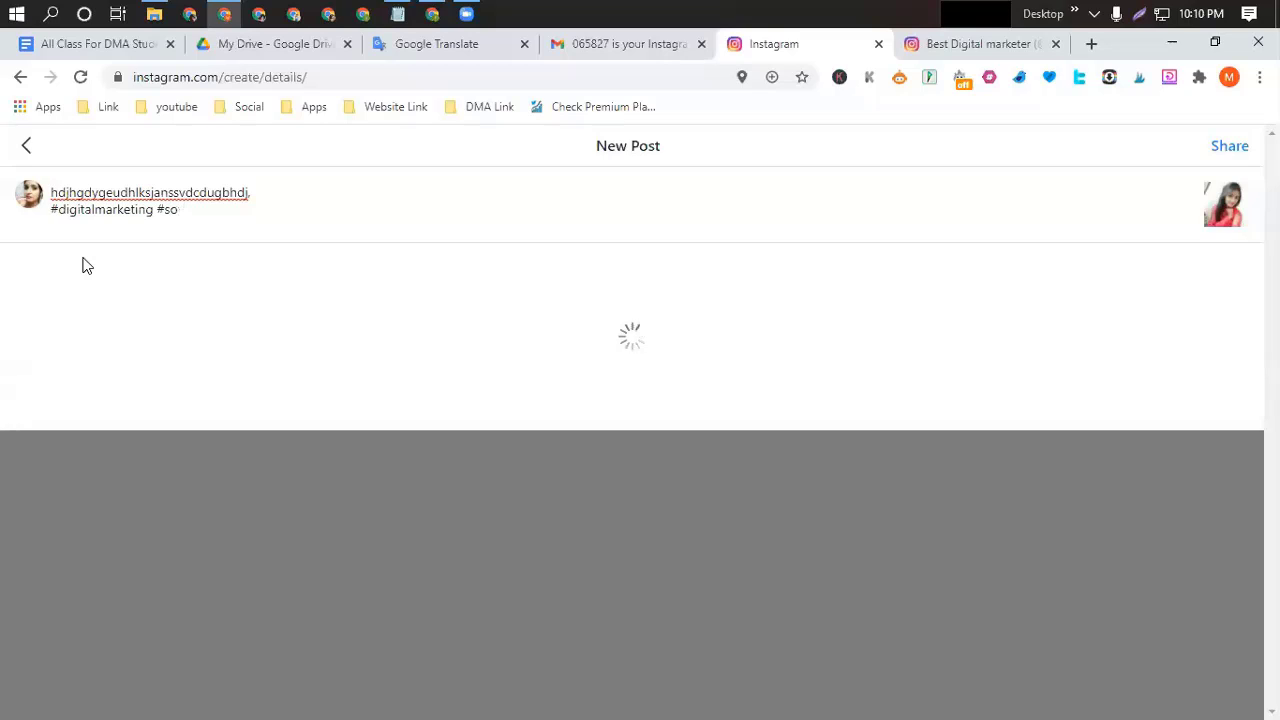
{"action": "type", "text": "cial"}
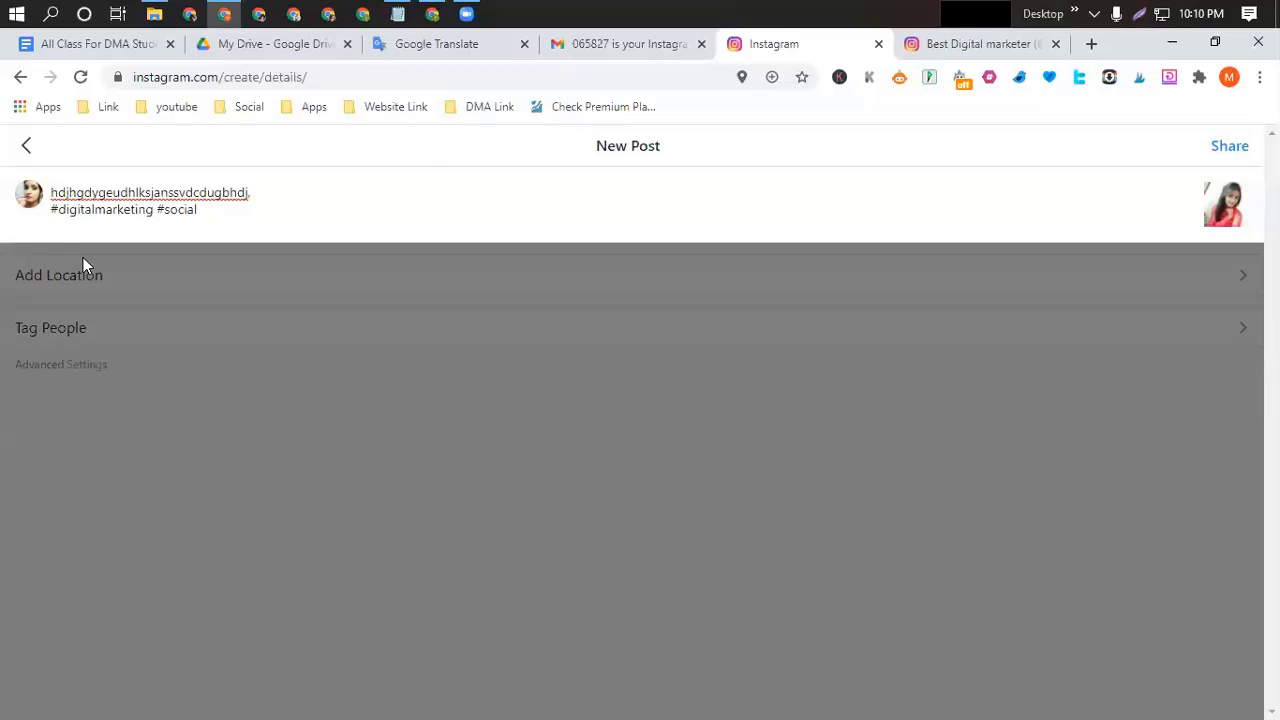
{"action": "type", "text": "medi"}
{"action": "type", "text": "a"}
{"action": "type", "text": "mann"}
{"action": "type", "text": "age"}
{"action": "key", "text": "BackSpace"}
{"action": "key", "text": "BackSpace"}
{"action": "key", "text": "BackSpace"}
{"action": "key", "text": "BackSpace"}
{"action": "key", "text": "BackSpace"}
{"action": "key", "text": "BackSpace"}
{"action": "key", "text": "BackSpace"}
{"action": "key", "text": "BackSpace"}
{"action": "key", "text": "BackSpace"}
{"action": "key", "text": "BackSpace"}
{"action": "key", "text": "BackSpace"}
{"action": "key", "text": "BackSpace"}
{"action": "key", "text": "BackSpace"}
{"action": "key", "text": "BackSpace"}
{"action": "key", "text": "BackSpace"}
{"action": "key", "text": "BackSpace"}
{"action": "key", "text": "BackSpace"}
{"action": "key", "text": "BackSpace"}
{"action": "key", "text": "BackSpace"}
{"action": "type", "text": "so"}
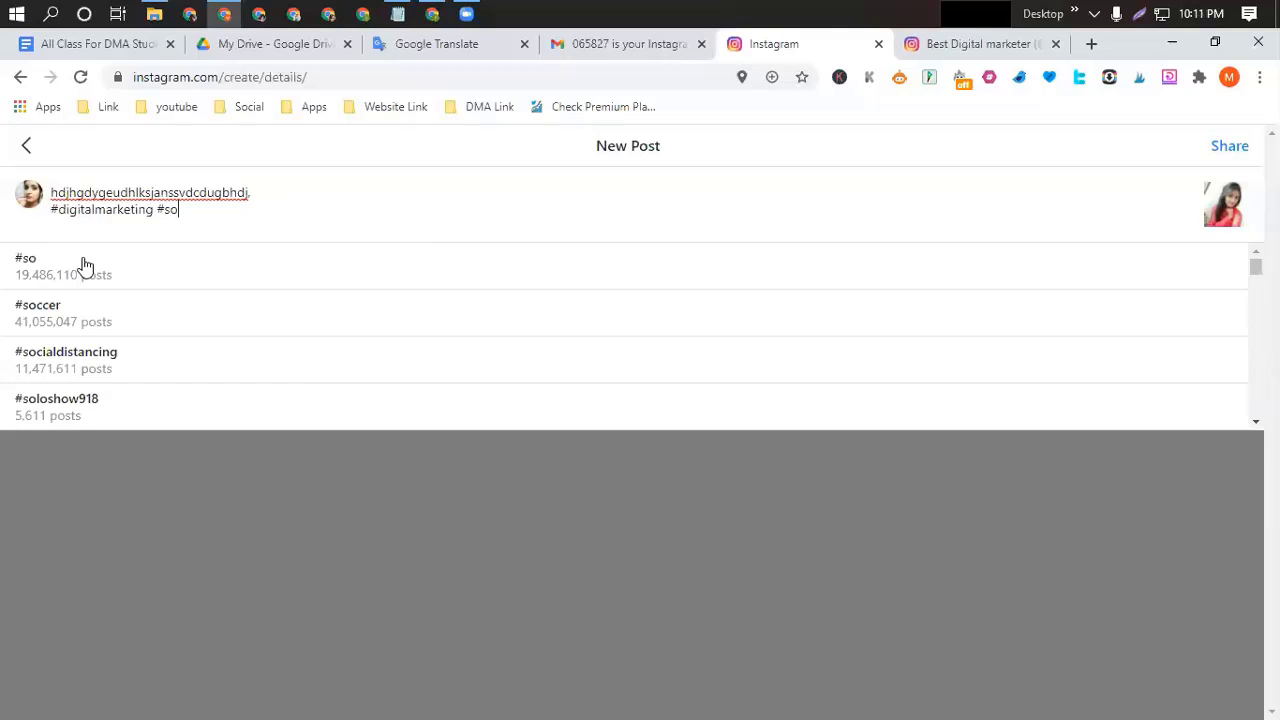
{"action": "type", "text": "cial"}
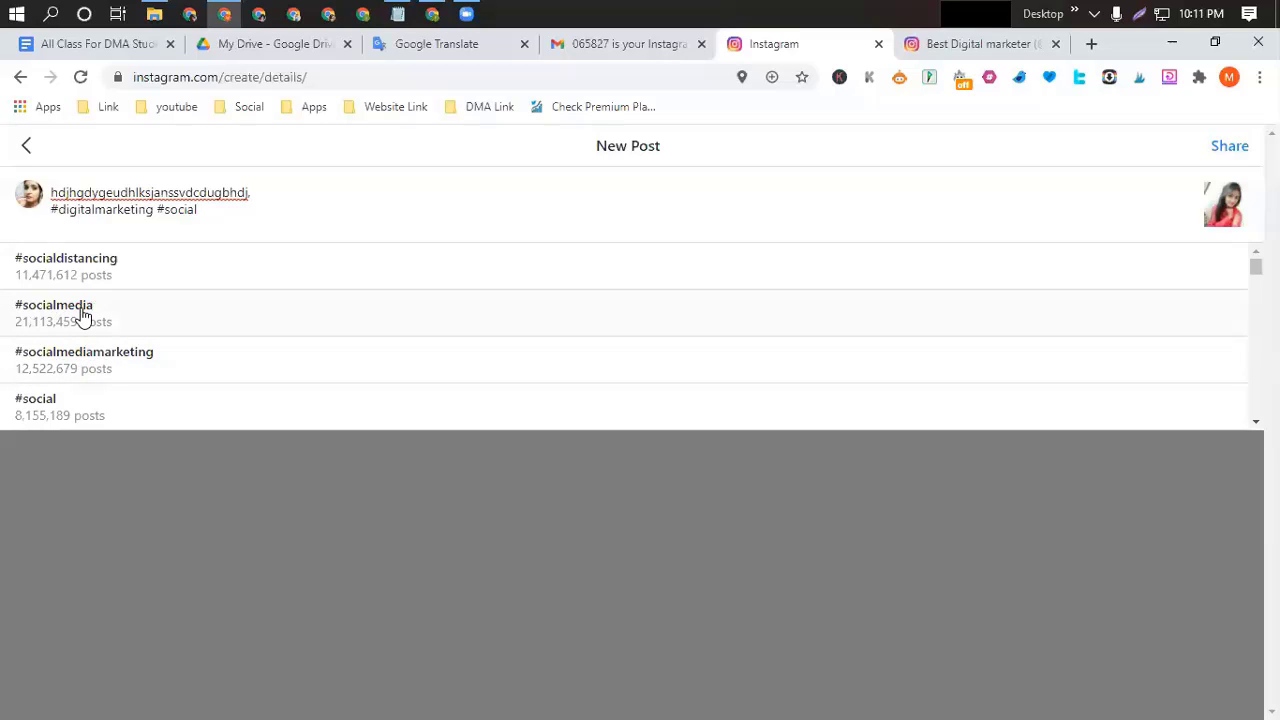
{"action": "left_click", "coordinate": [75, 304]}
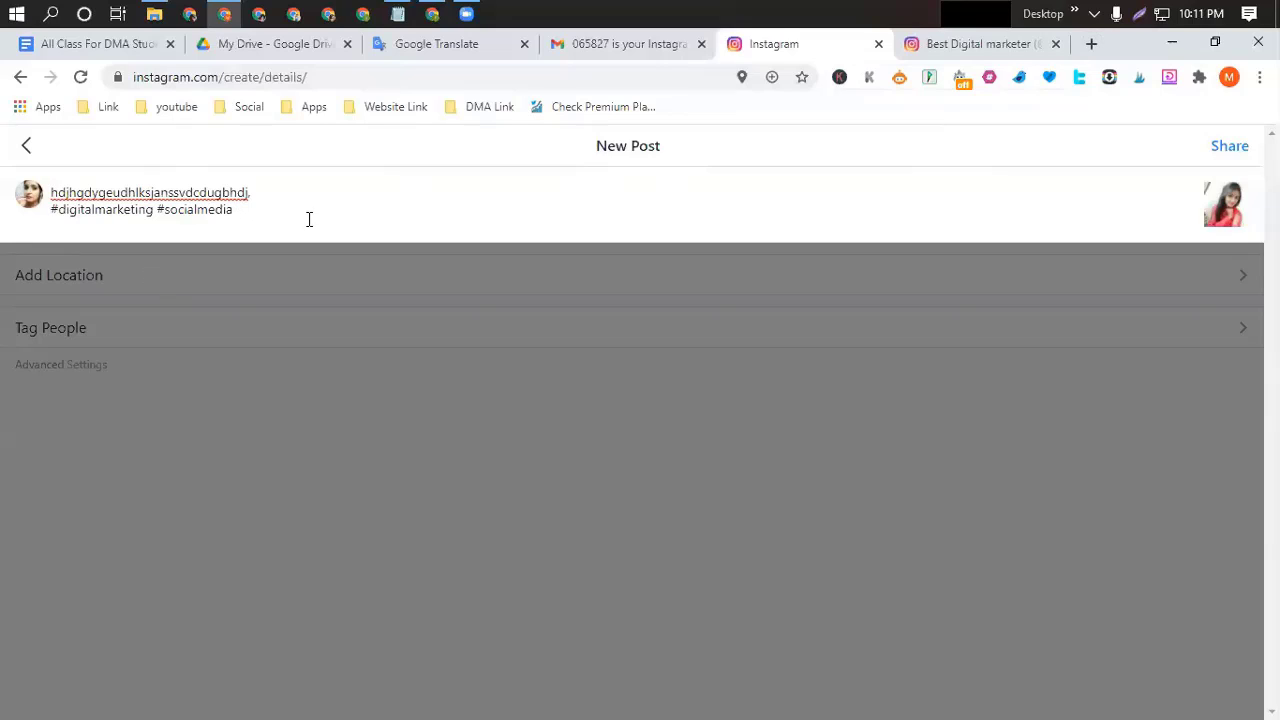
Open RiteKit's Settings page in a new tab via the RiteTag extension's logo link.
{"action": "left_click", "coordinate": [989, 79]}
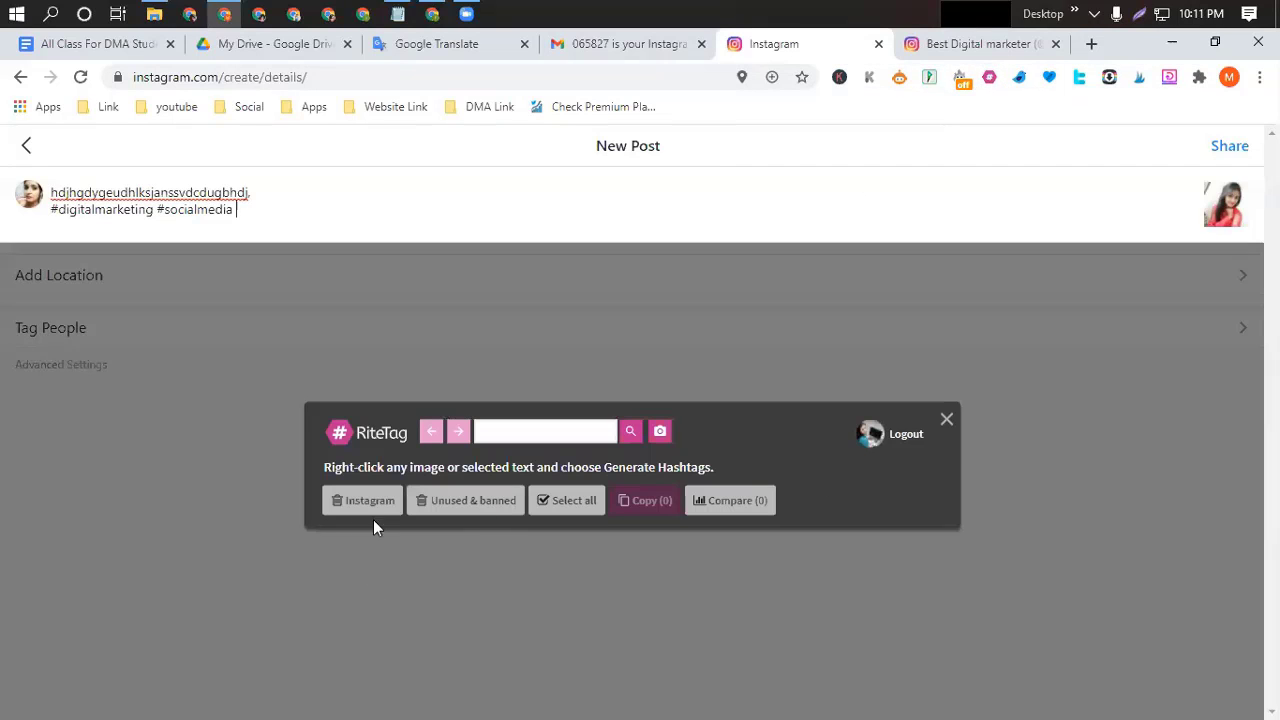
{"action": "left_click", "coordinate": [341, 437]}
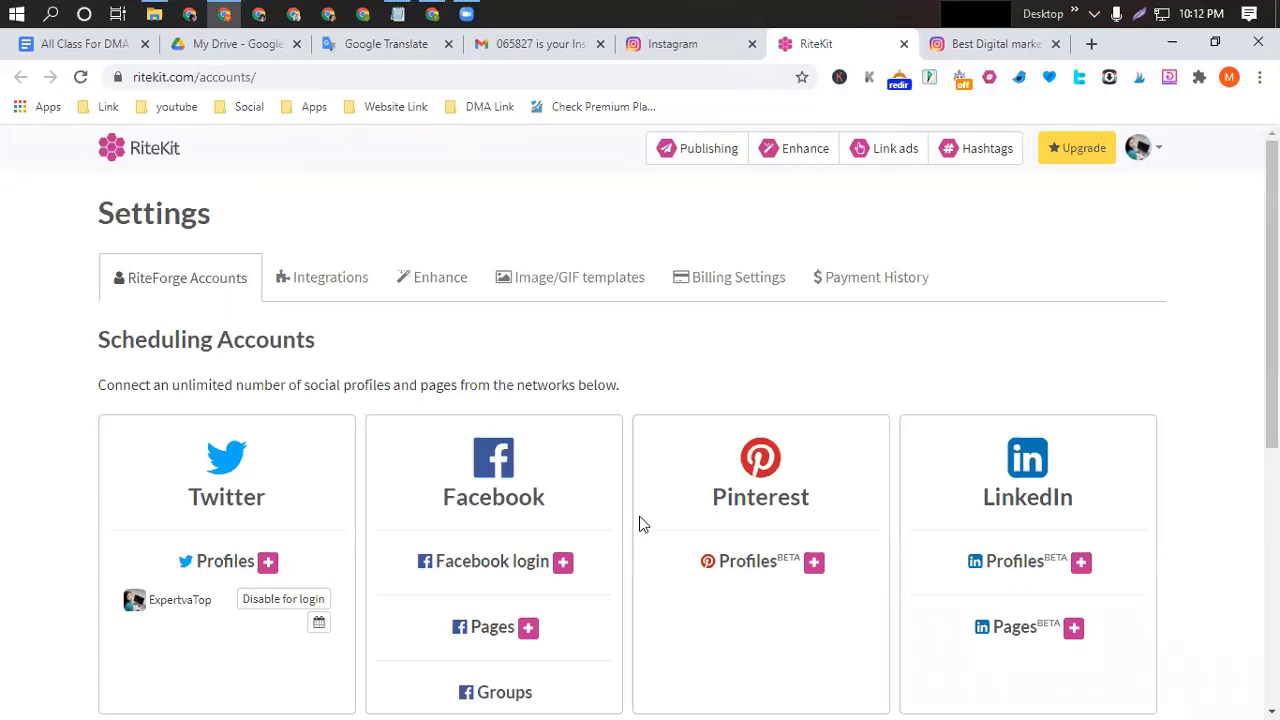
On RiteKit Settings, start a new account group and add social media profiles to it.
{"action": "scroll", "coordinate": [643, 519], "scroll_direction": "down", "scroll_amount": 5}
{"action": "scroll", "coordinate": [643, 519], "scroll_direction": "up", "scroll_amount": 5}
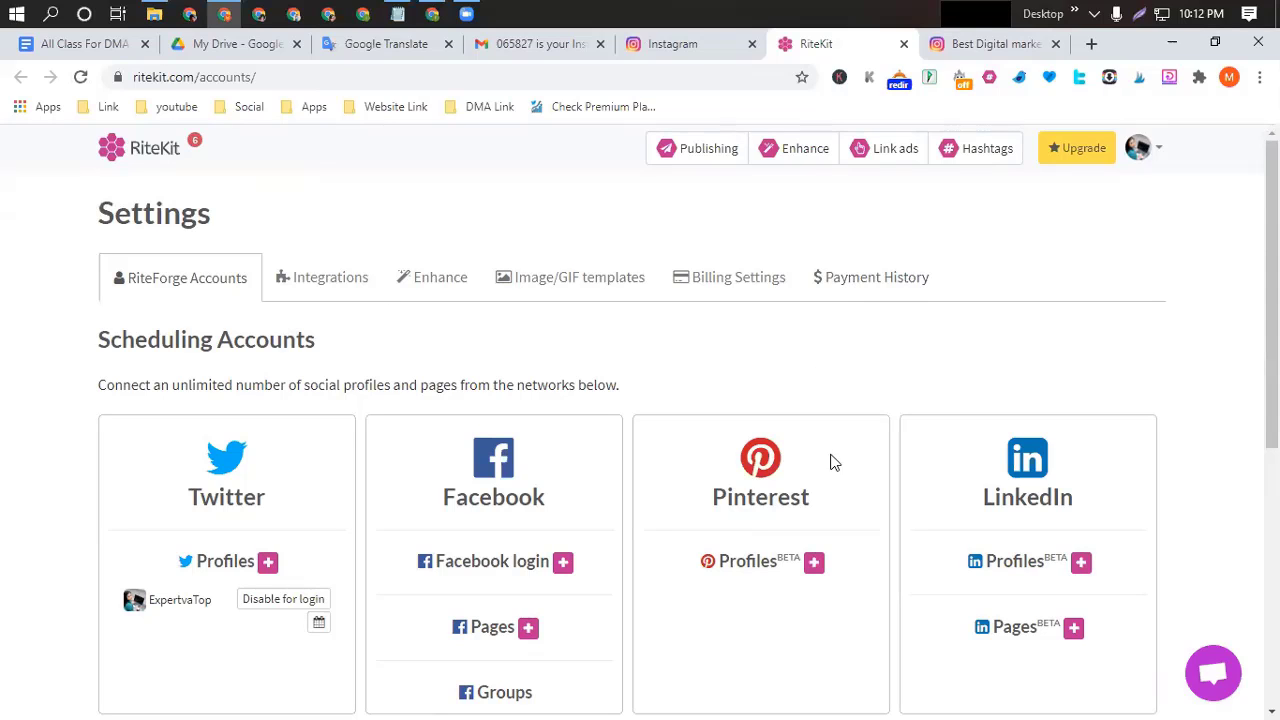
{"action": "scroll", "coordinate": [826, 562], "scroll_direction": "down", "scroll_amount": 5}
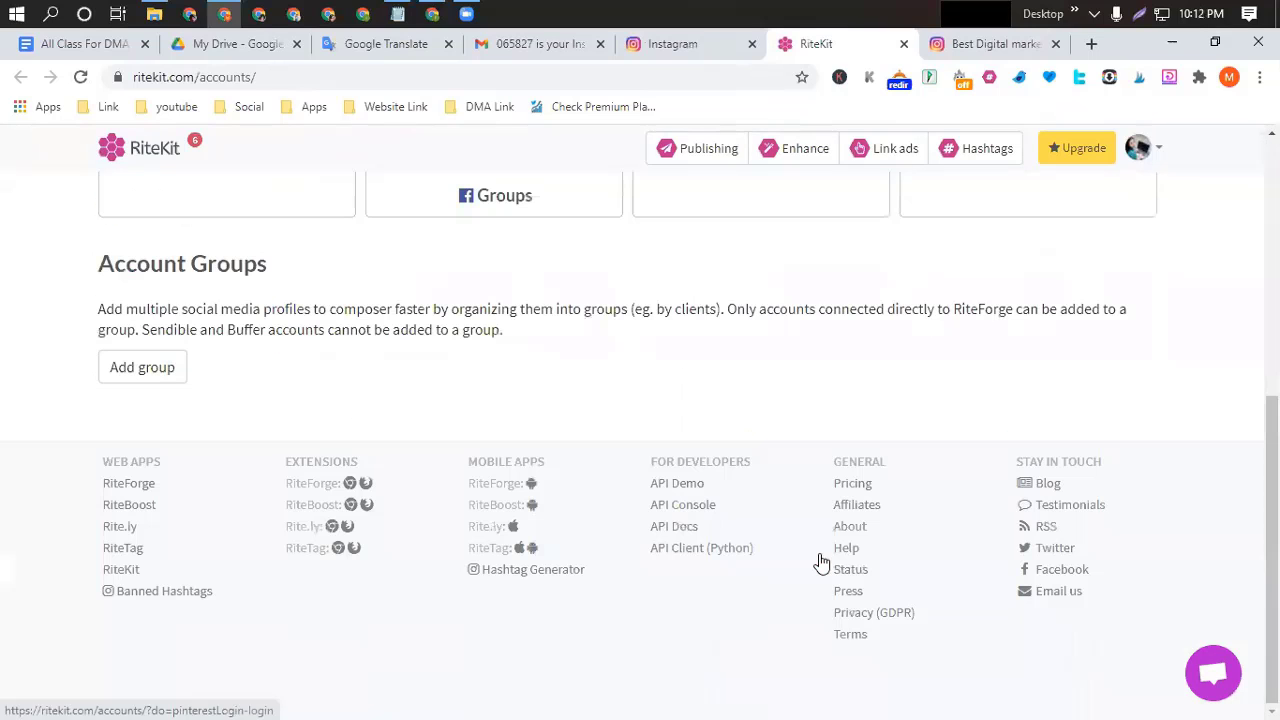
{"action": "scroll", "coordinate": [608, 443], "scroll_direction": "up", "scroll_amount": 5}
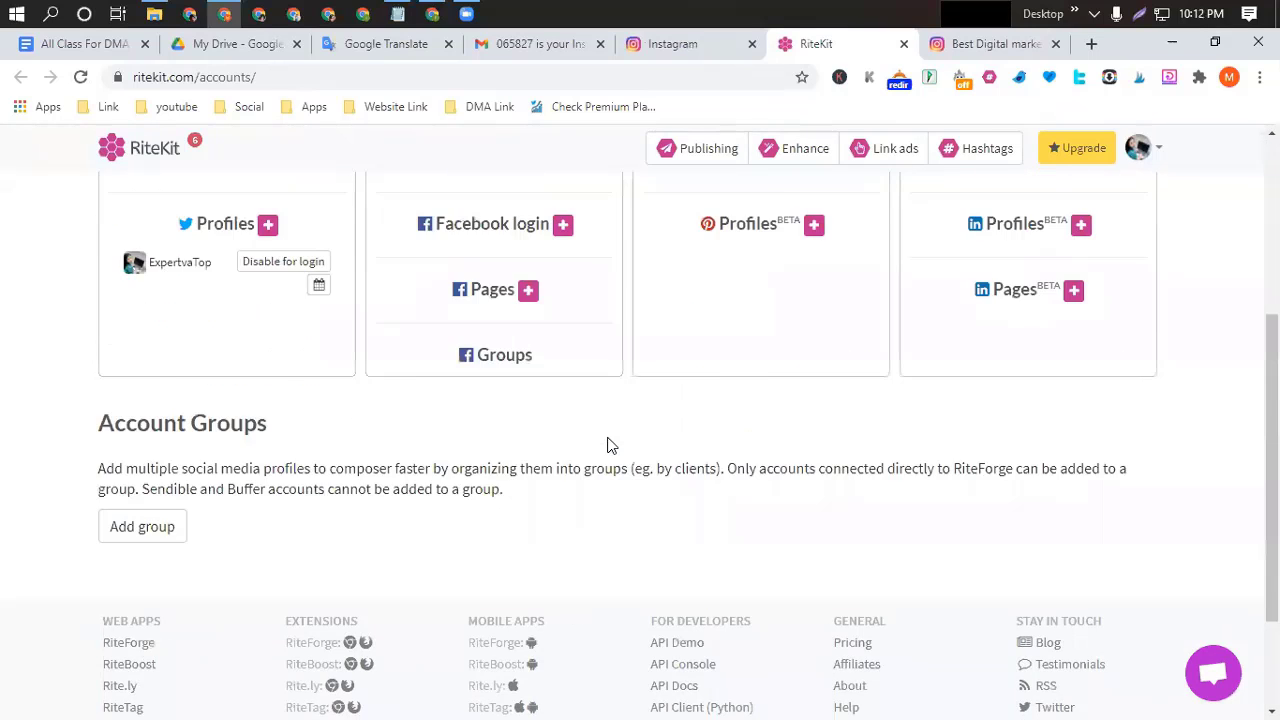
{"action": "scroll", "coordinate": [608, 443], "scroll_direction": "down", "scroll_amount": 5}
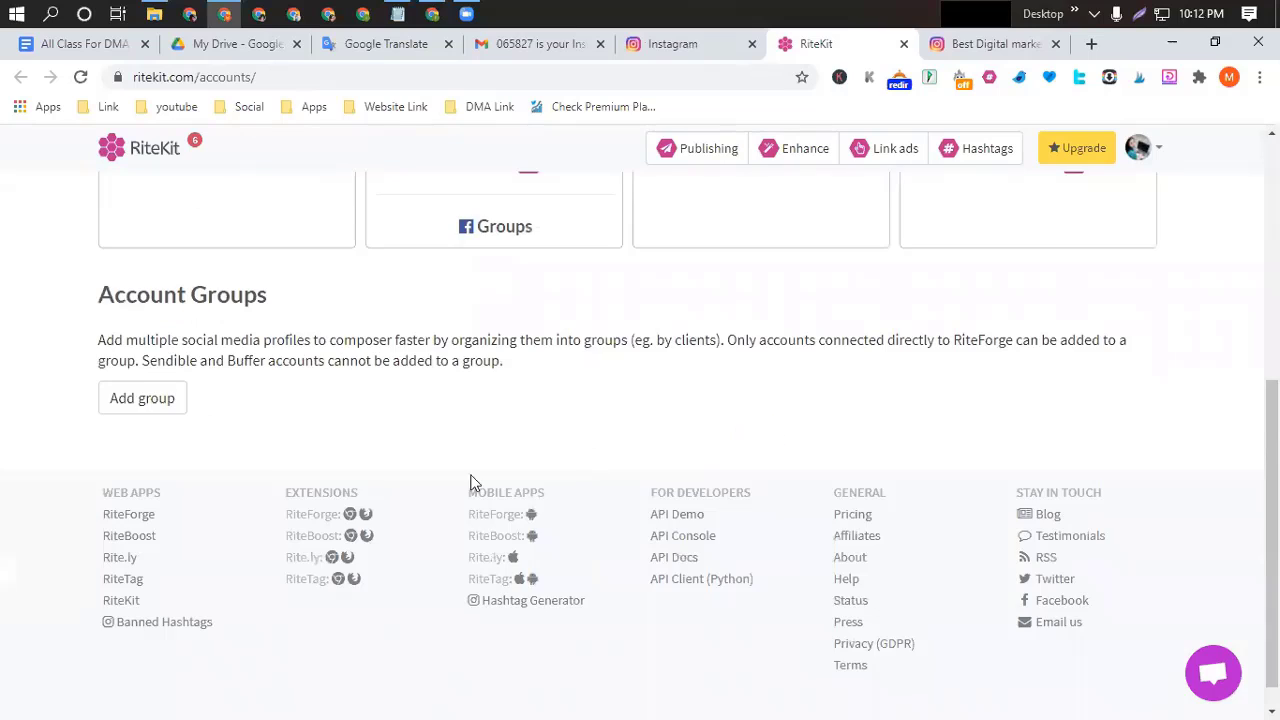
{"action": "left_click", "coordinate": [160, 405]}
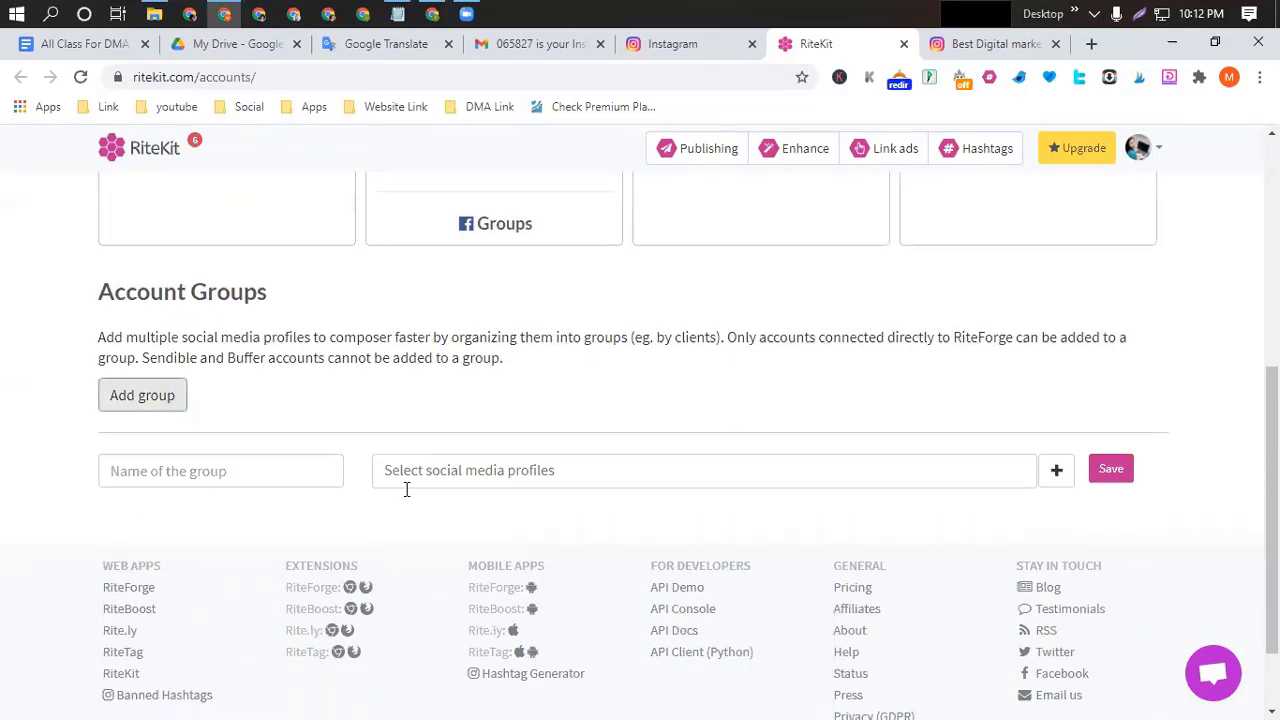
{"action": "left_click", "coordinate": [1055, 478]}
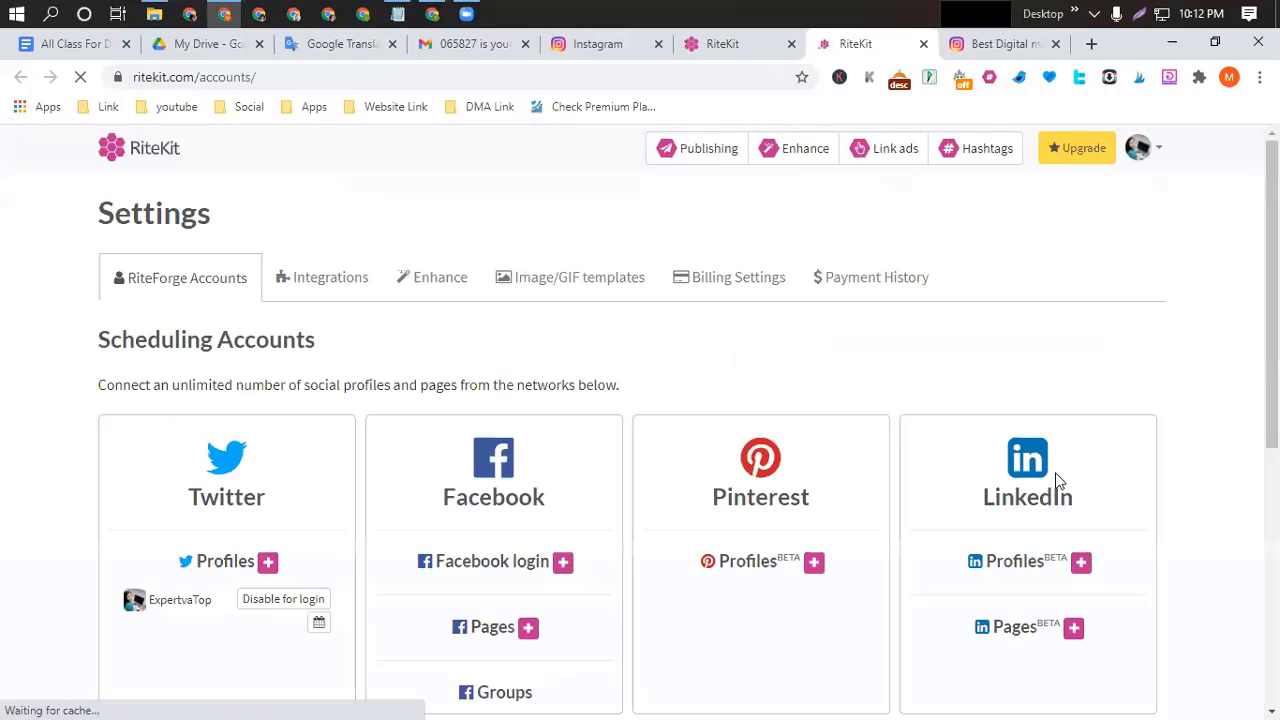
{"action": "scroll", "coordinate": [757, 490], "scroll_direction": "down", "scroll_amount": 2}
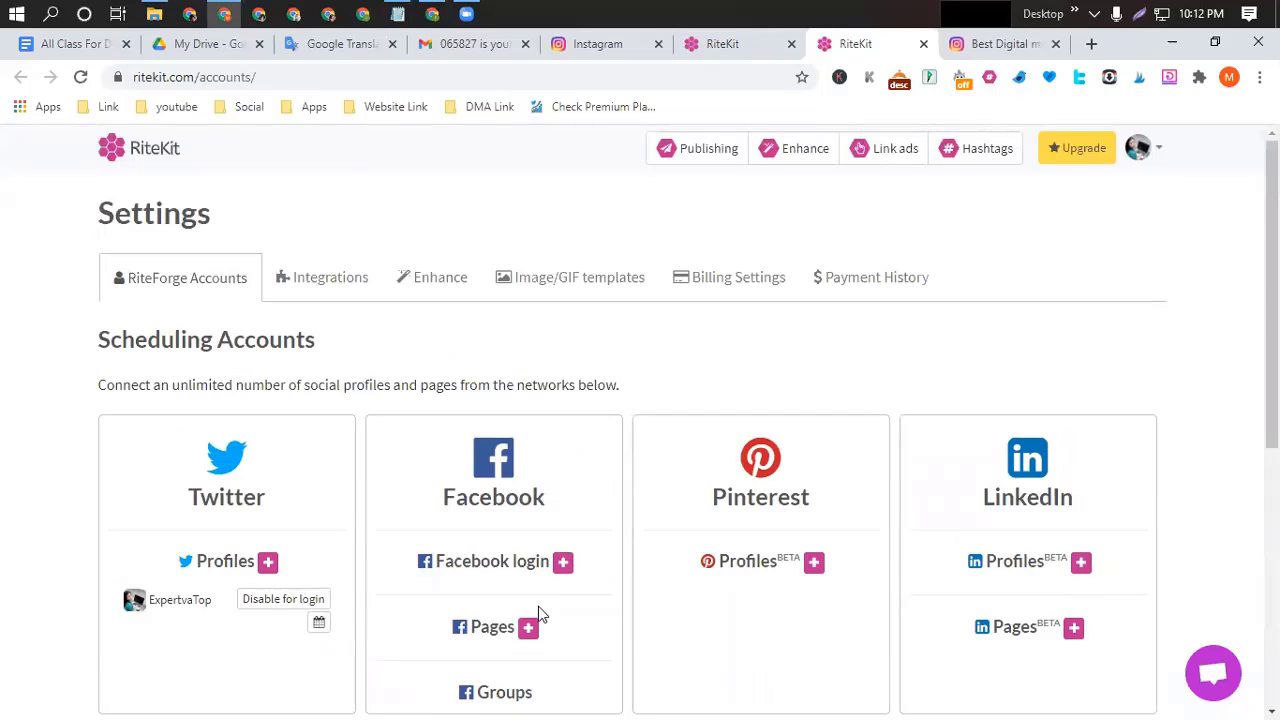
{"action": "scroll", "coordinate": [714, 646], "scroll_direction": "down", "scroll_amount": 1}
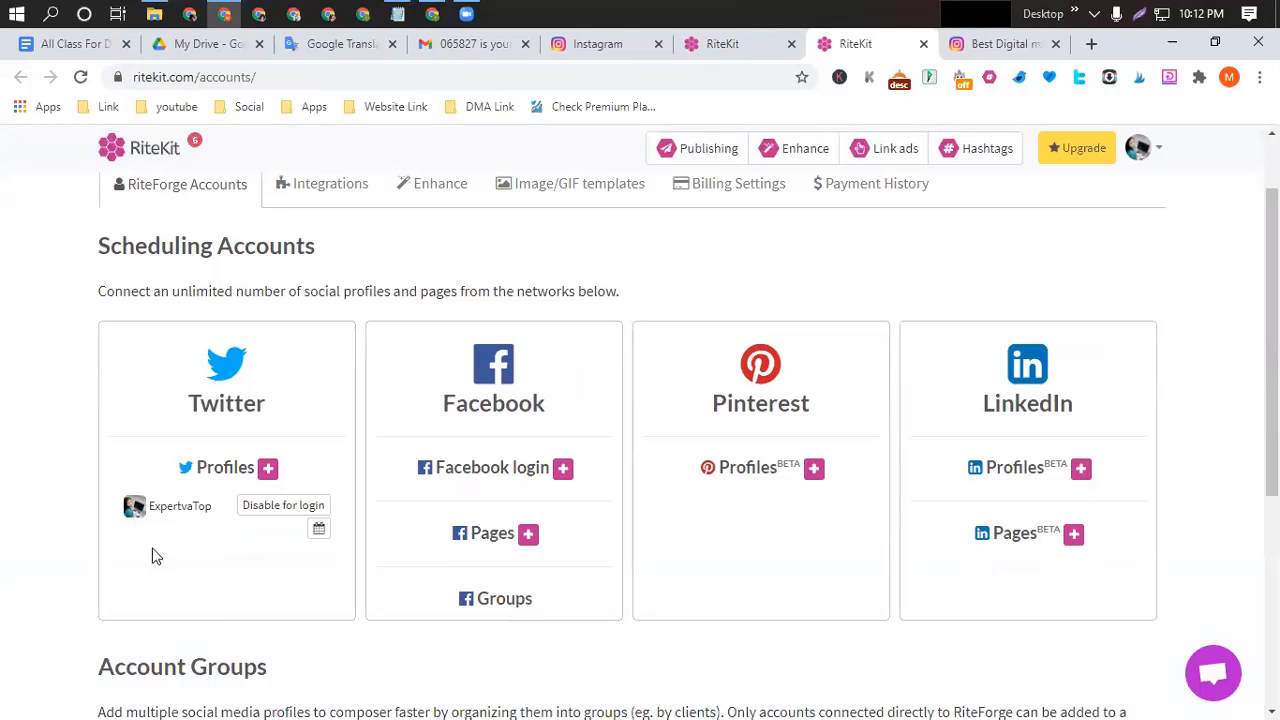
{"action": "scroll", "coordinate": [788, 496], "scroll_direction": "up", "scroll_amount": 1}
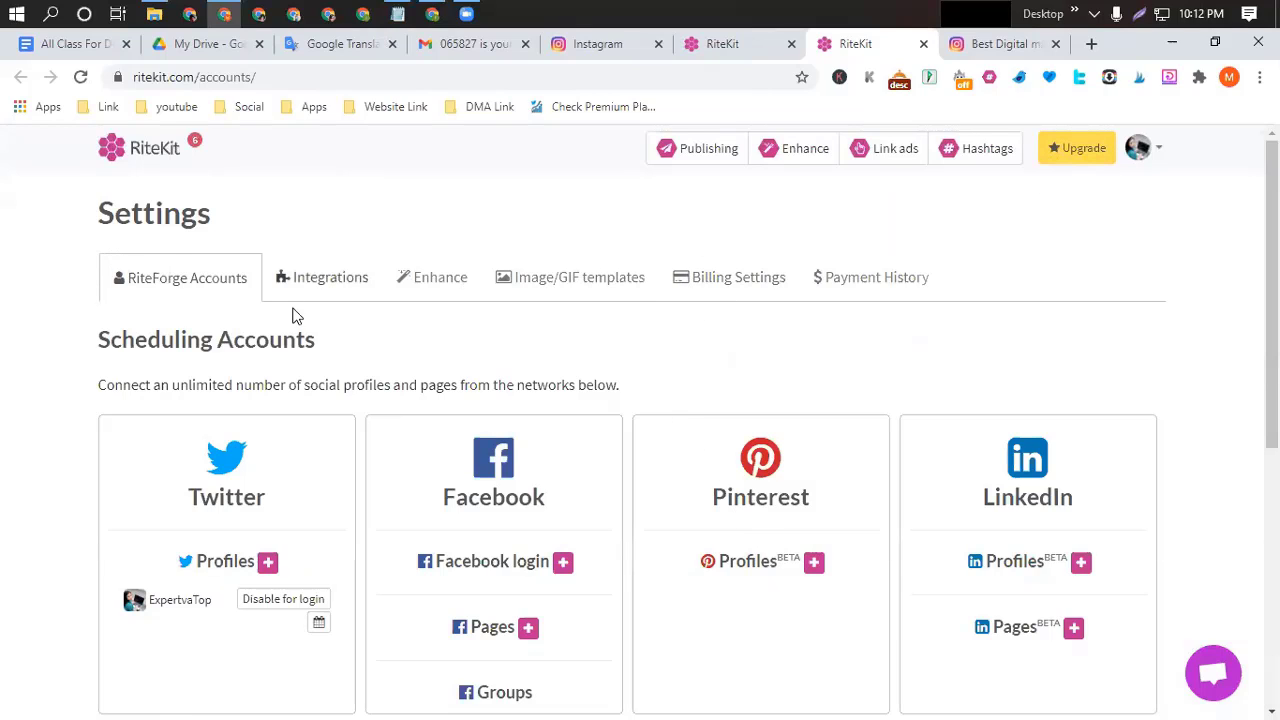
Replace RiteTag's sample text with 'Instagram tips and tricks', generate suggested hashtags and copy them all.
{"action": "left_click", "coordinate": [990, 158]}
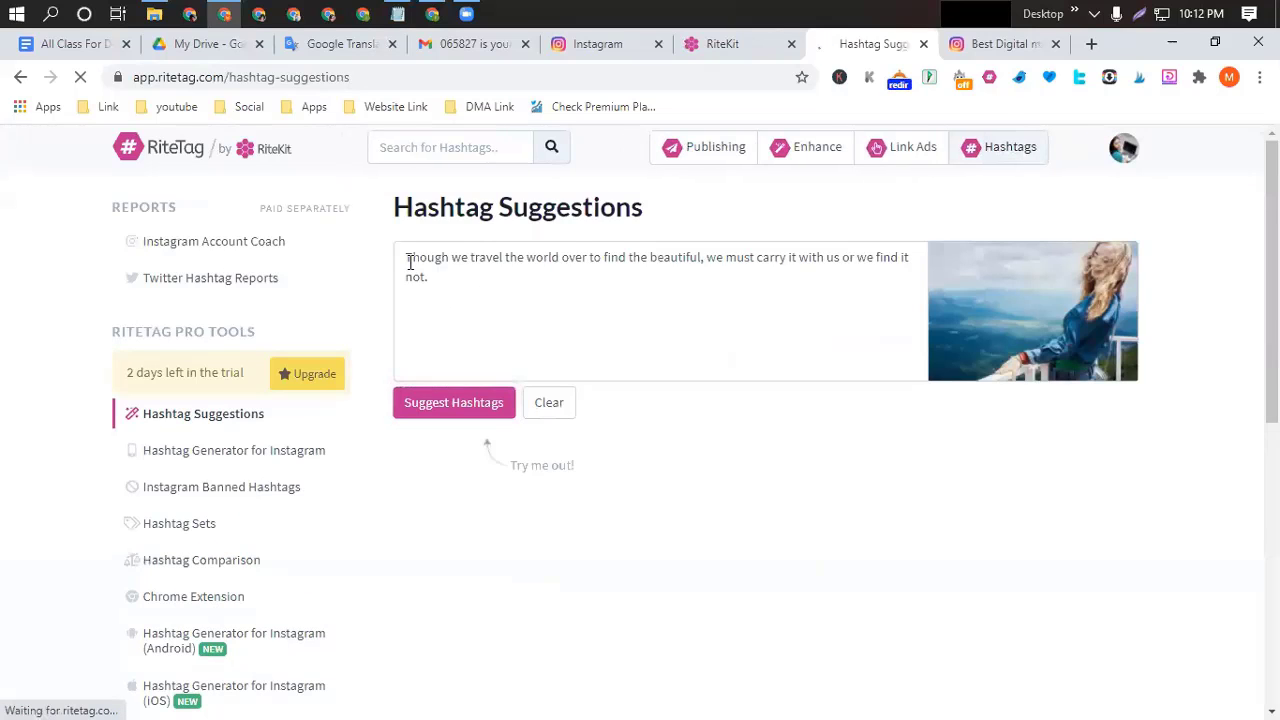
{"action": "left_click", "coordinate": [407, 257]}
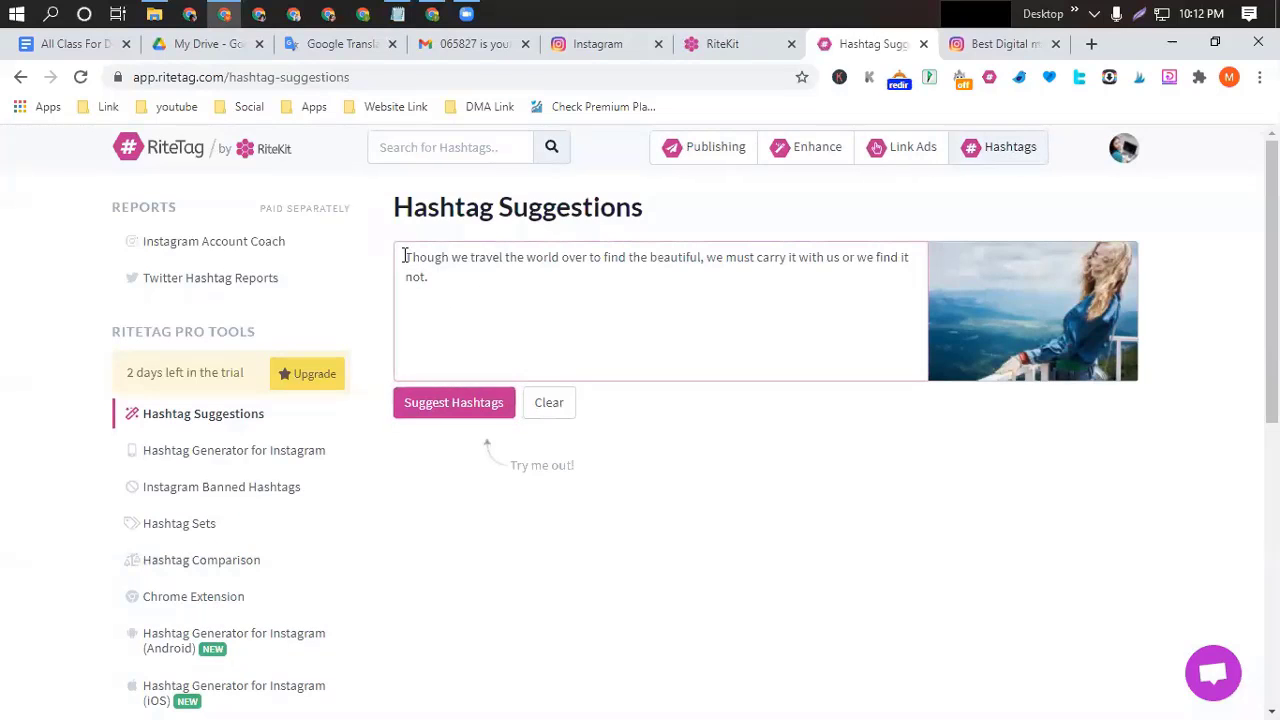
{"action": "key", "text": "ctrl+a"}
{"action": "key", "text": "BackSpace"}
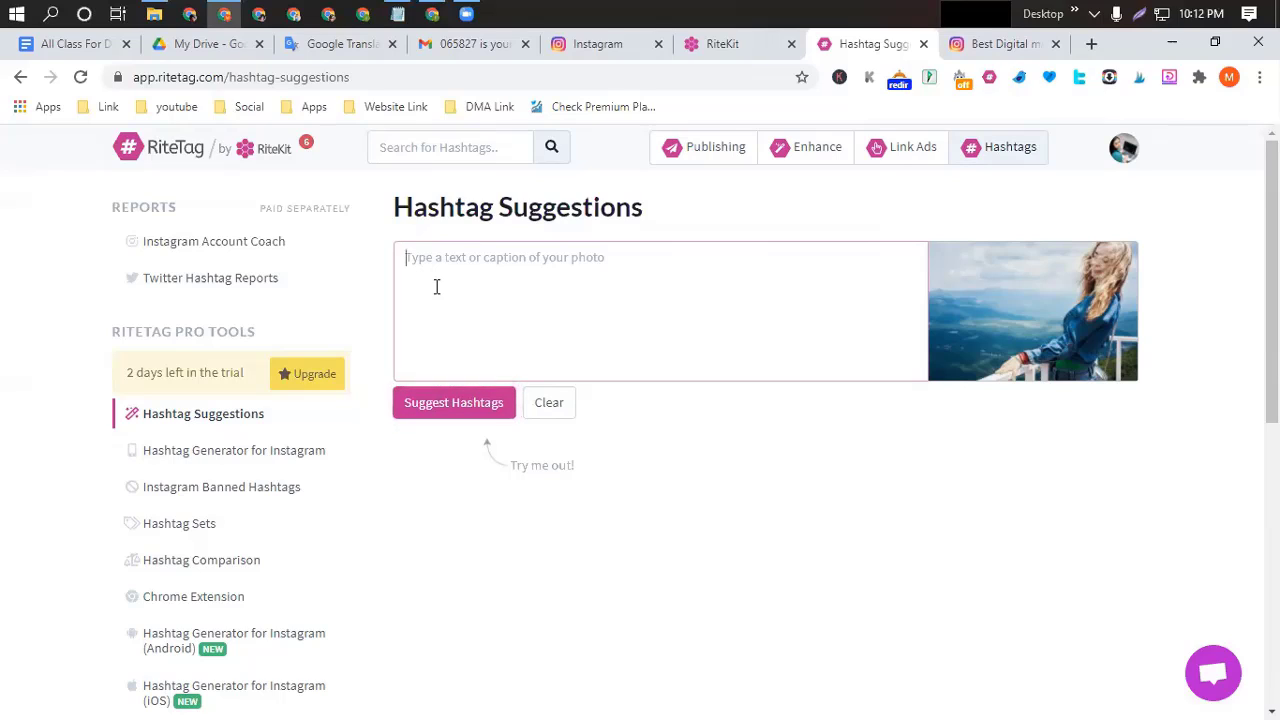
{"action": "type", "text": "Instagra"}
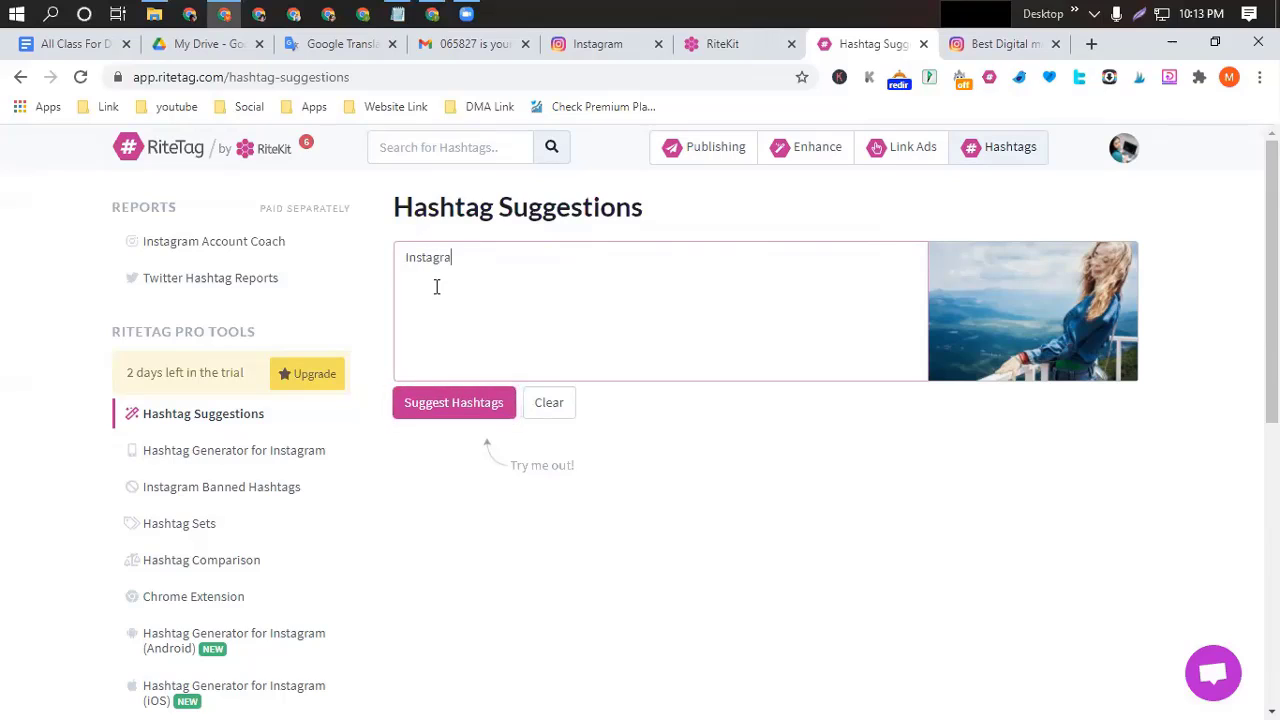
{"action": "type", "text": "m tips and"}
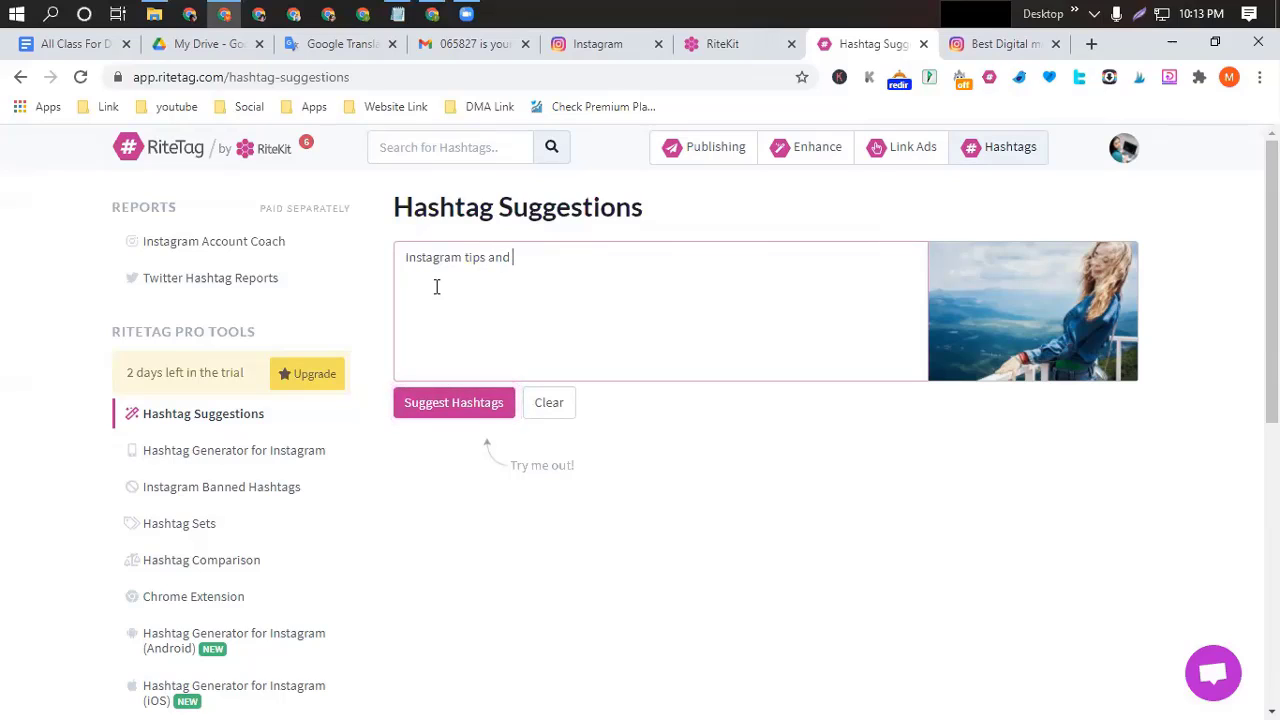
{"action": "type", "text": " tricks"}
{"action": "left_click", "coordinate": [455, 405]}
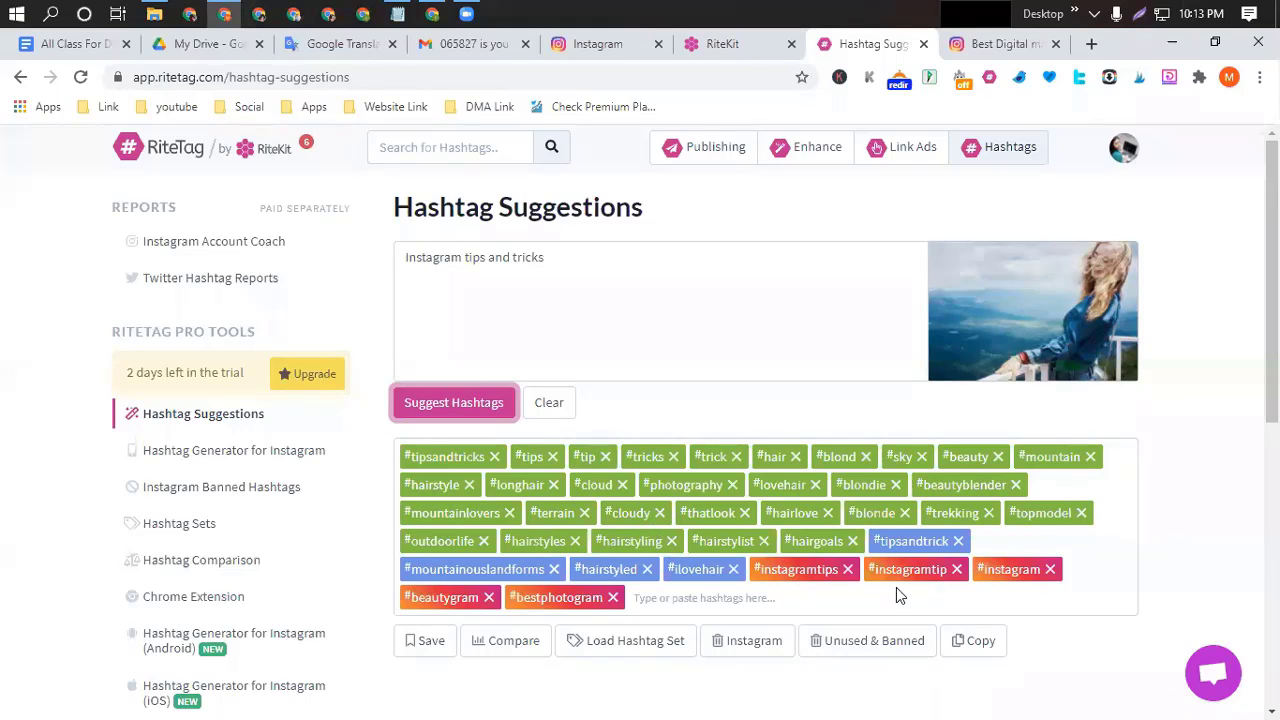
{"action": "left_click", "coordinate": [976, 644]}
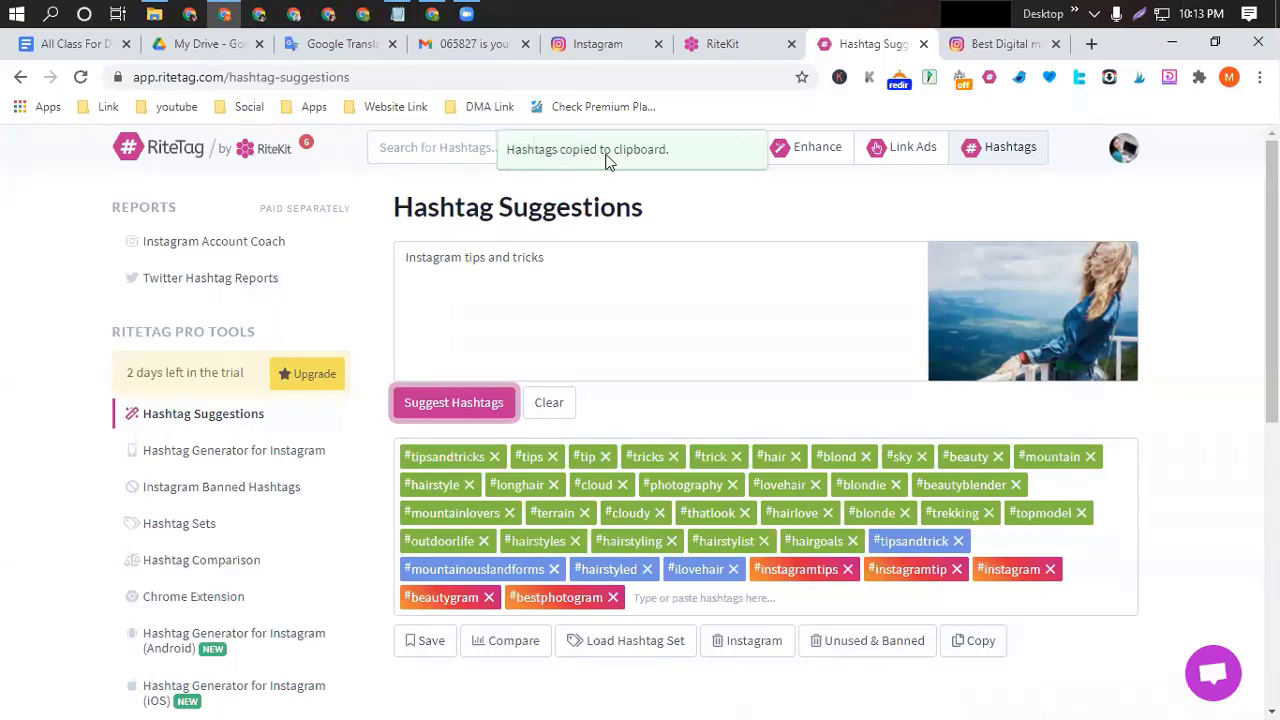